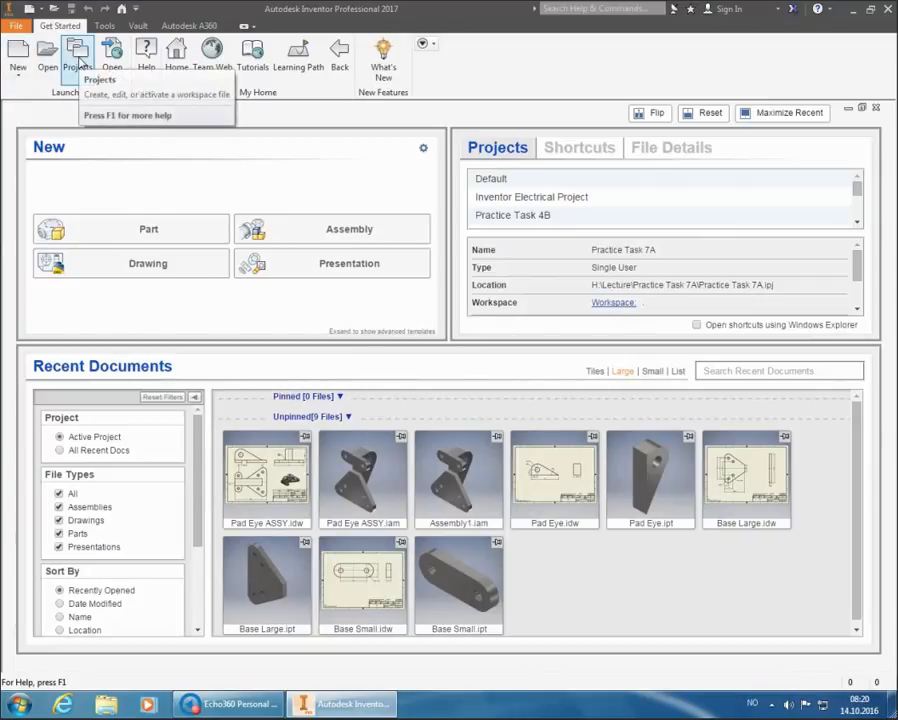
# Start creating a new single-user project in the project wizard.
pyautogui.click(78, 58)
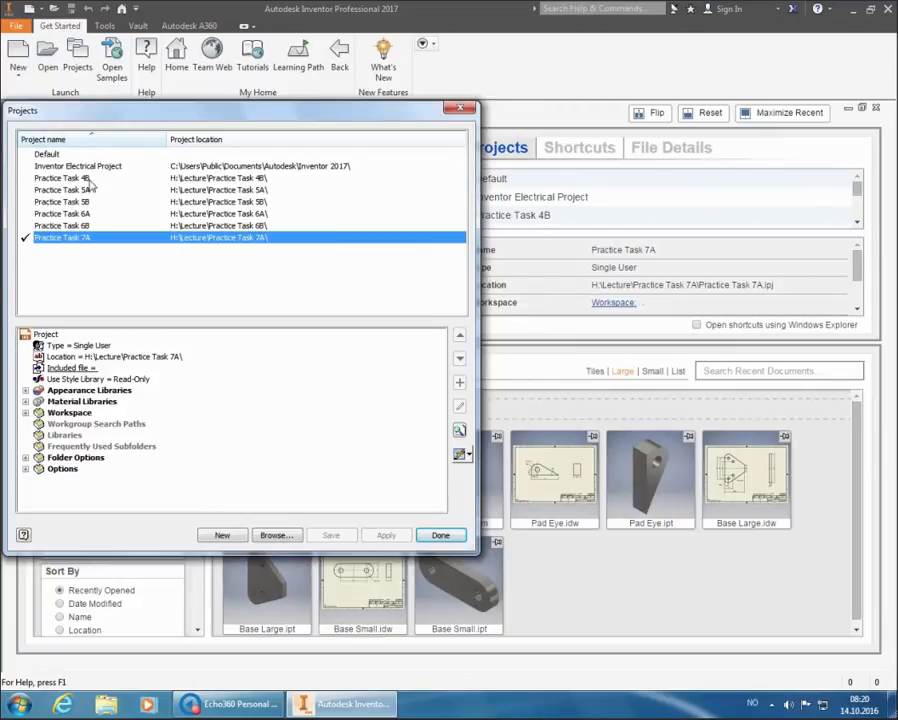
pyautogui.click(224, 535)
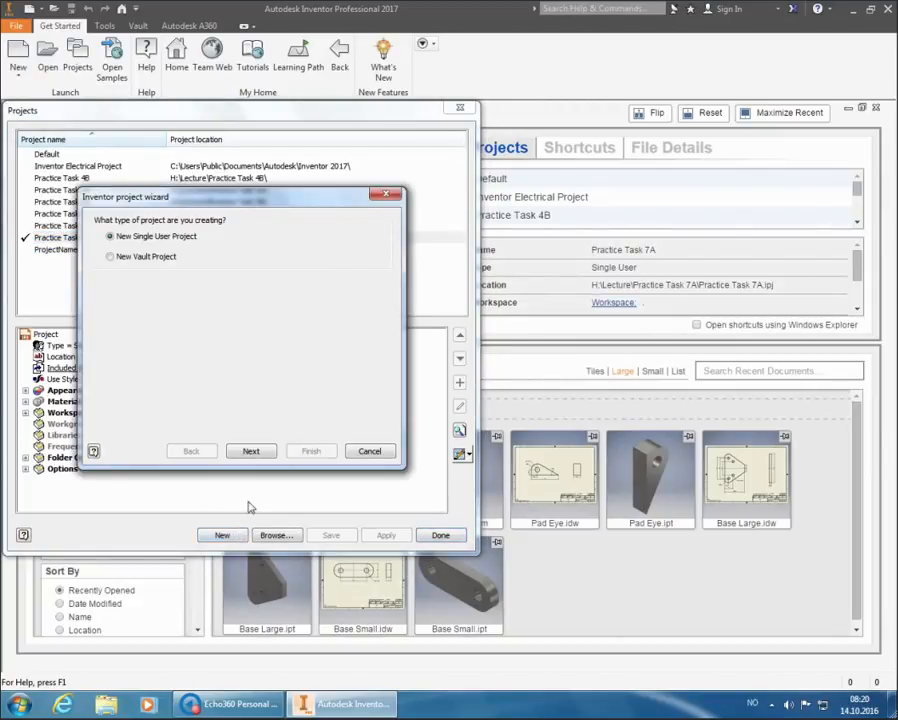
pyautogui.click(254, 451)
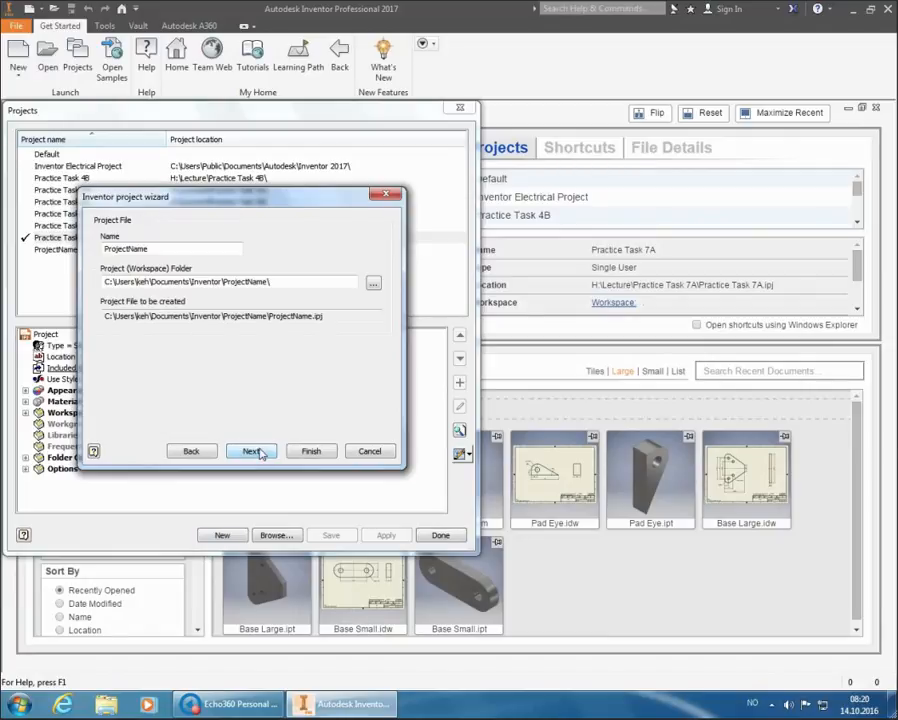
# Create a folder named Practice Task 7B inside the Lecture folder on drive H and choose it as the project workspace.
pyautogui.click(372, 283)
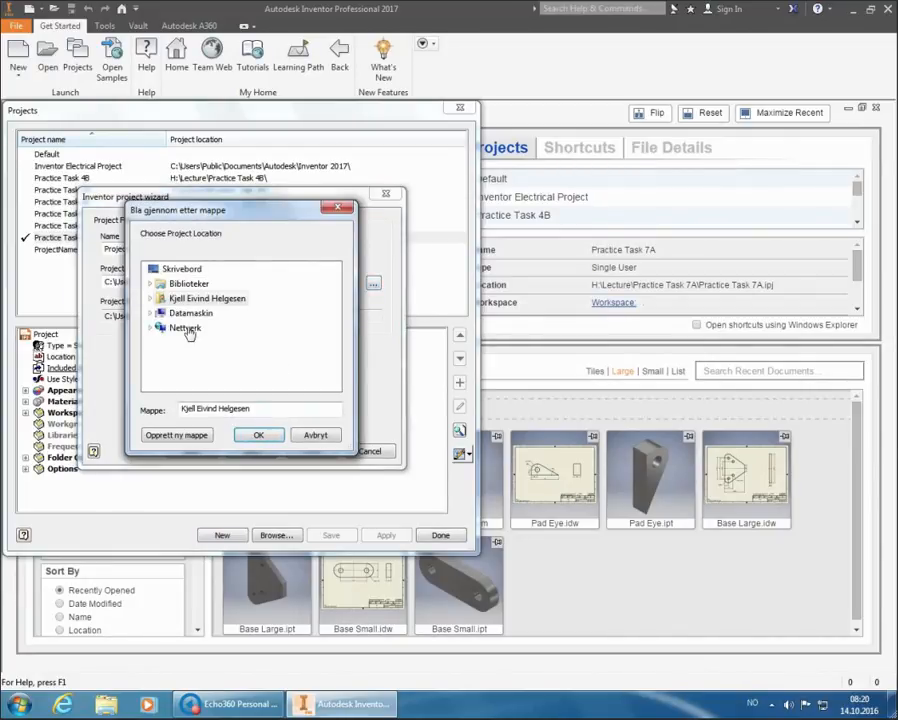
pyautogui.click(150, 313)
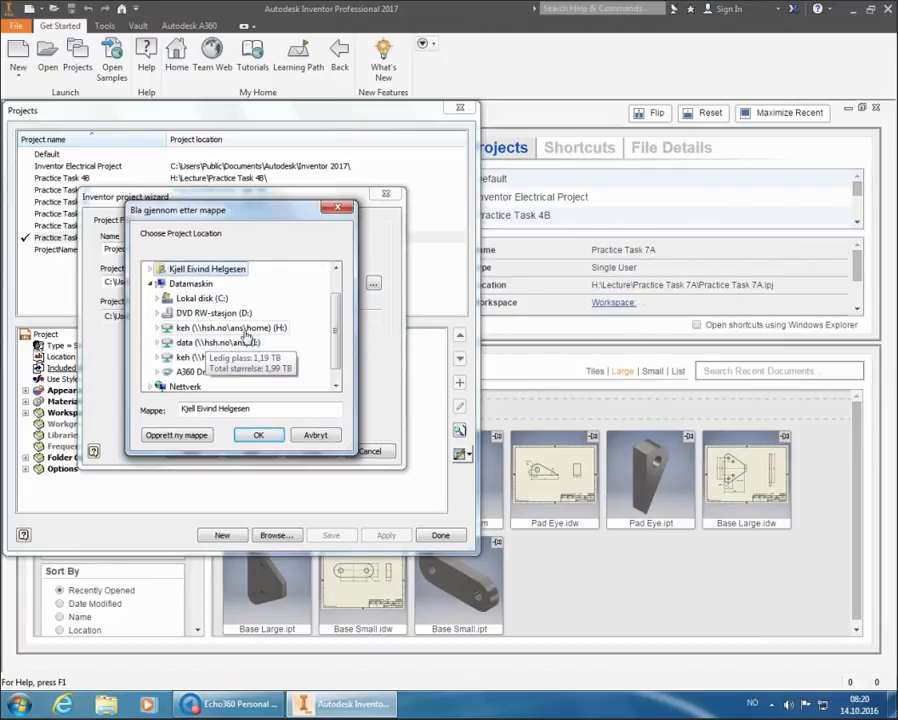
pyautogui.click(200, 328)
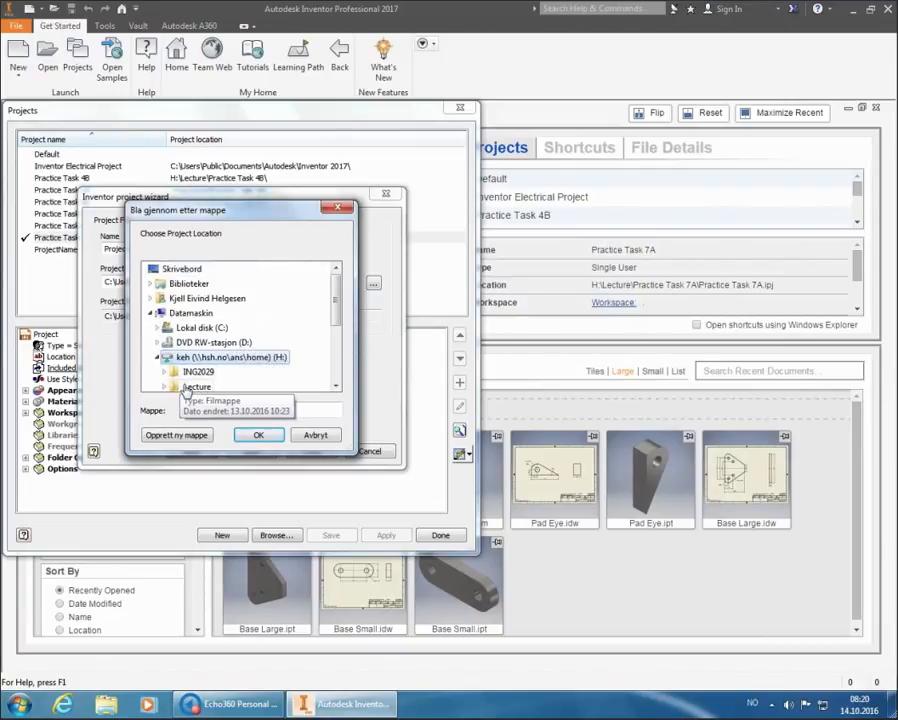
pyautogui.click(193, 385)
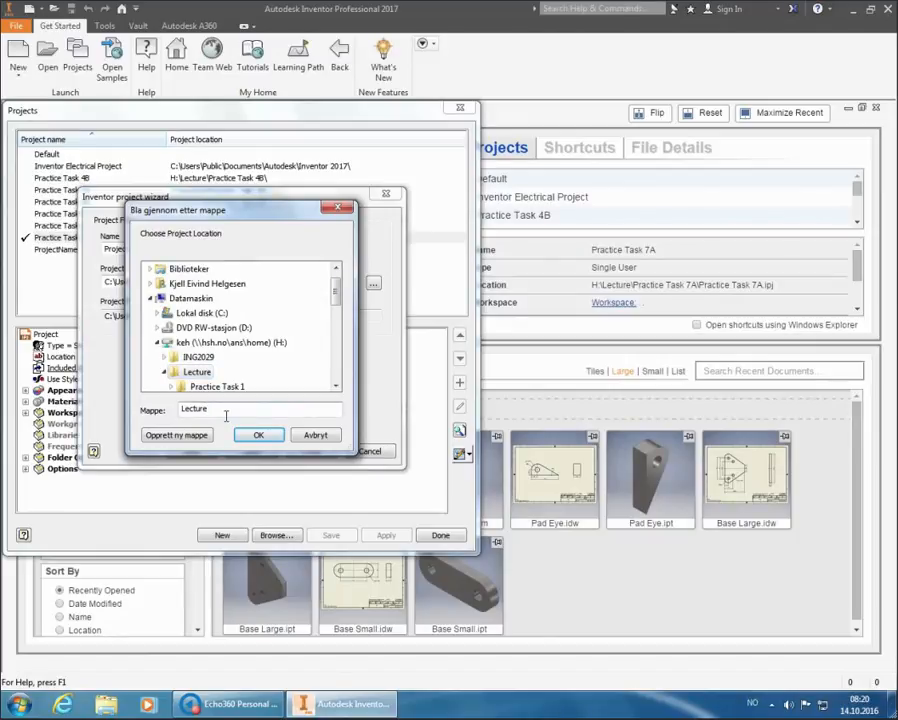
pyautogui.click(196, 436)
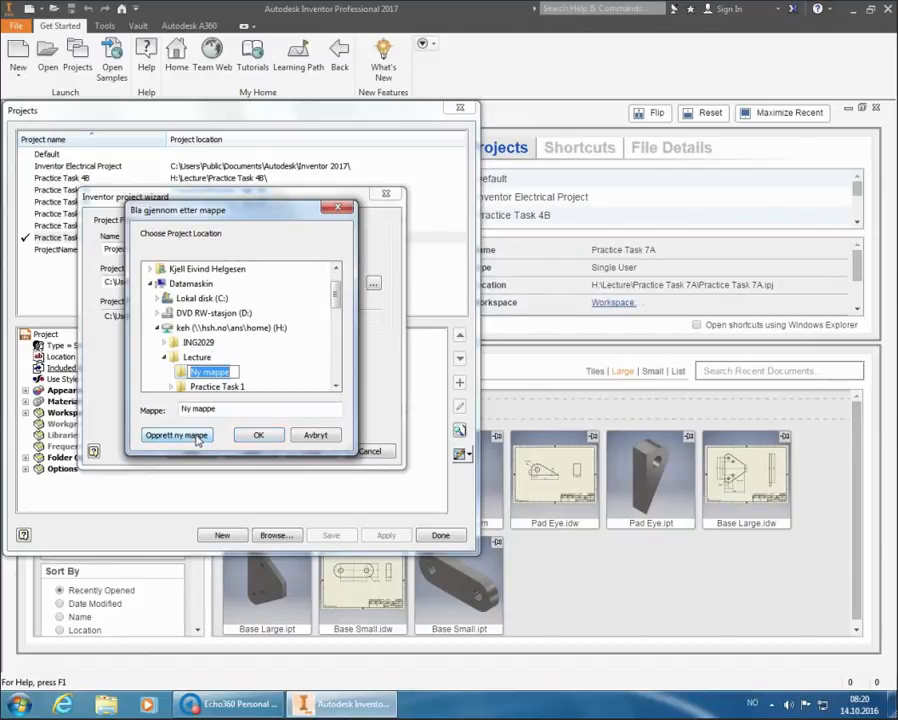
pyautogui.write('Practice Task 7B')
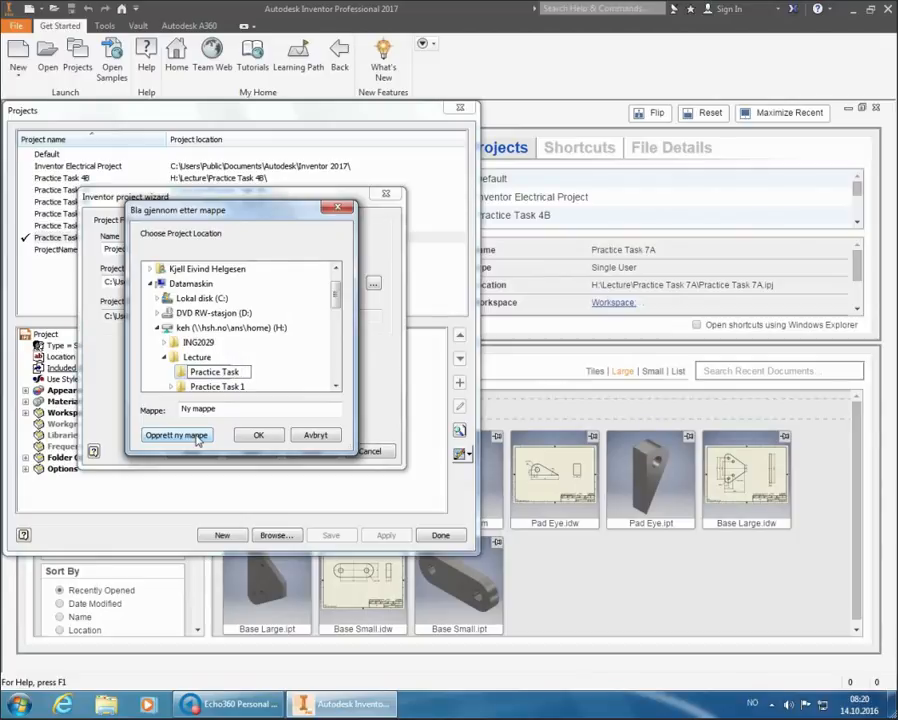
pyautogui.press('Return')
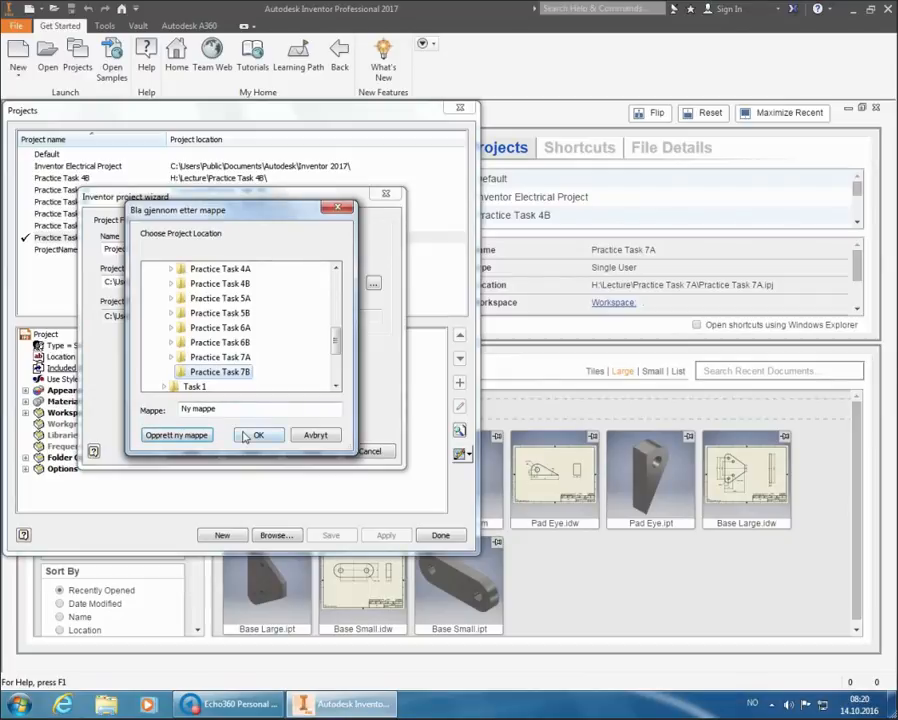
pyautogui.click(225, 357)
pyautogui.click(220, 357)
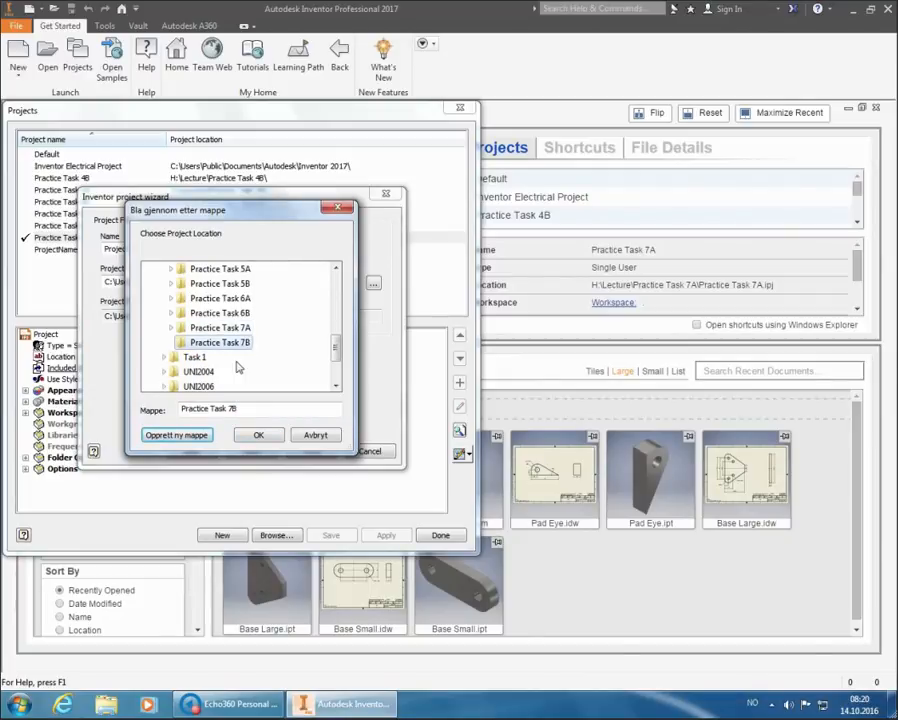
pyautogui.click(258, 435)
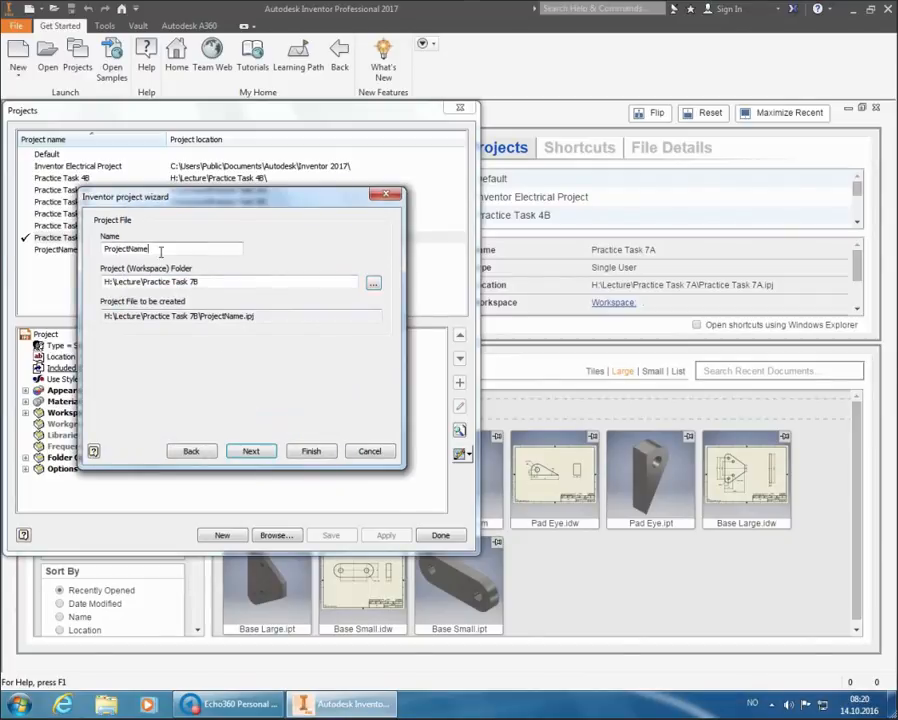
# Name the project Practice Task 7B, finish creating it and close the project manager.
pyautogui.moveTo(160, 250); pyautogui.dragTo(4, 252)
pyautogui.write('Prac')
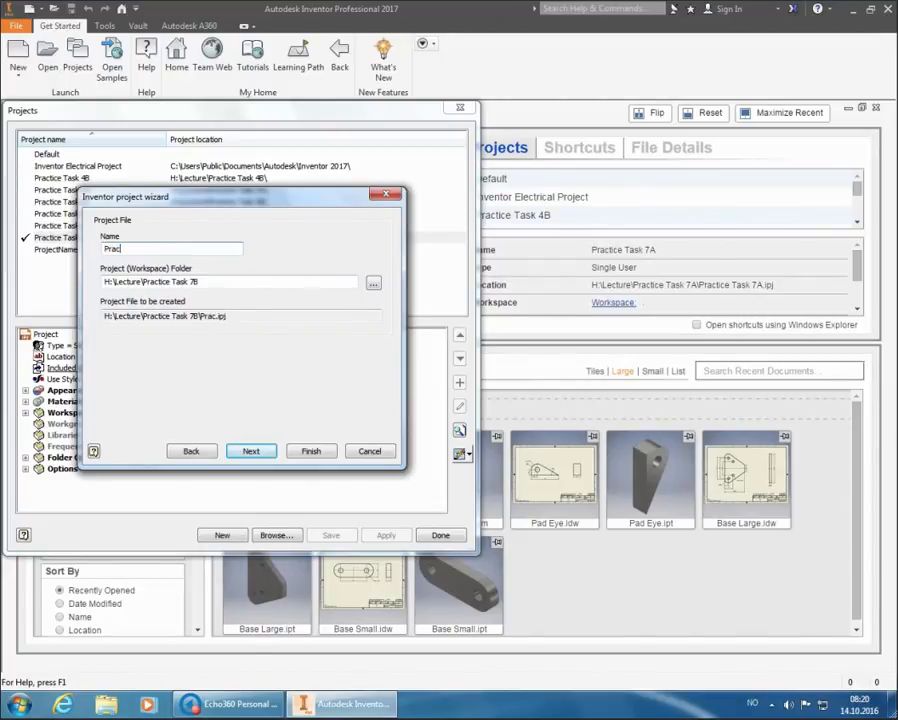
pyautogui.write('tice Task 7B')
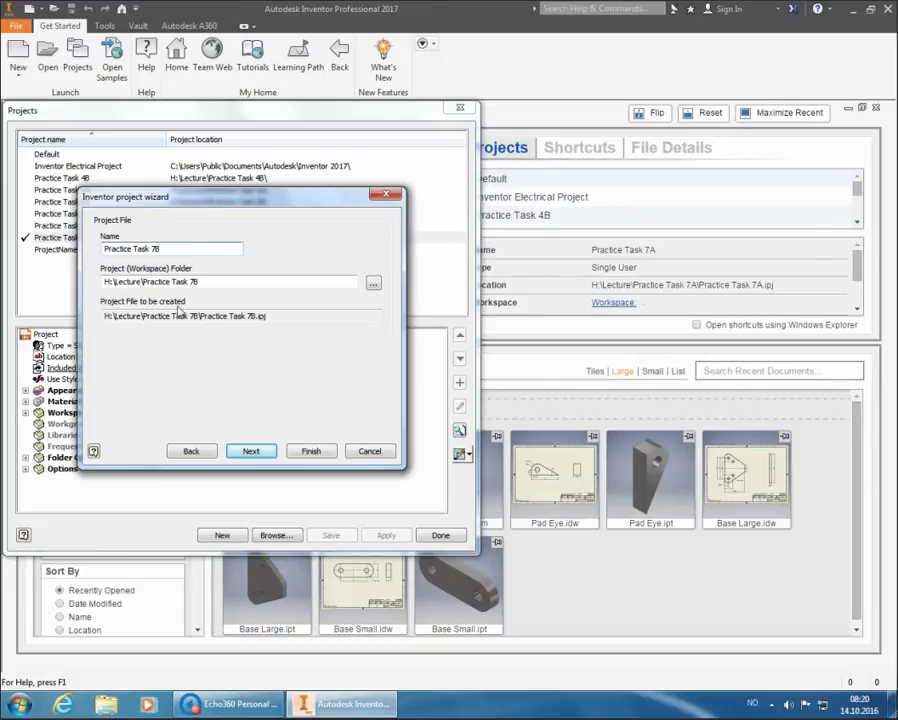
pyautogui.click(310, 452)
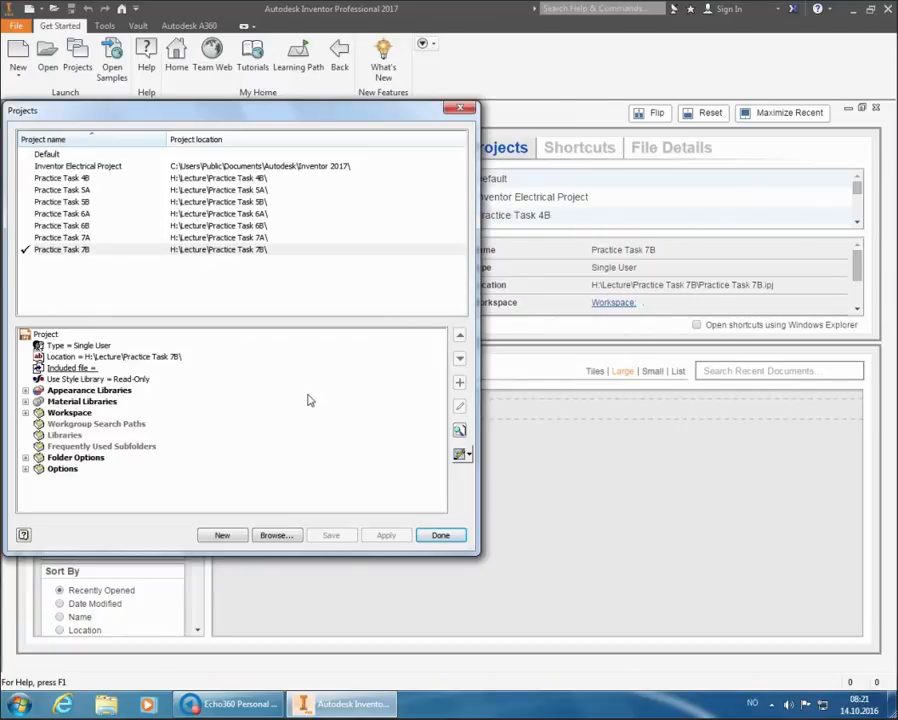
pyautogui.click(441, 536)
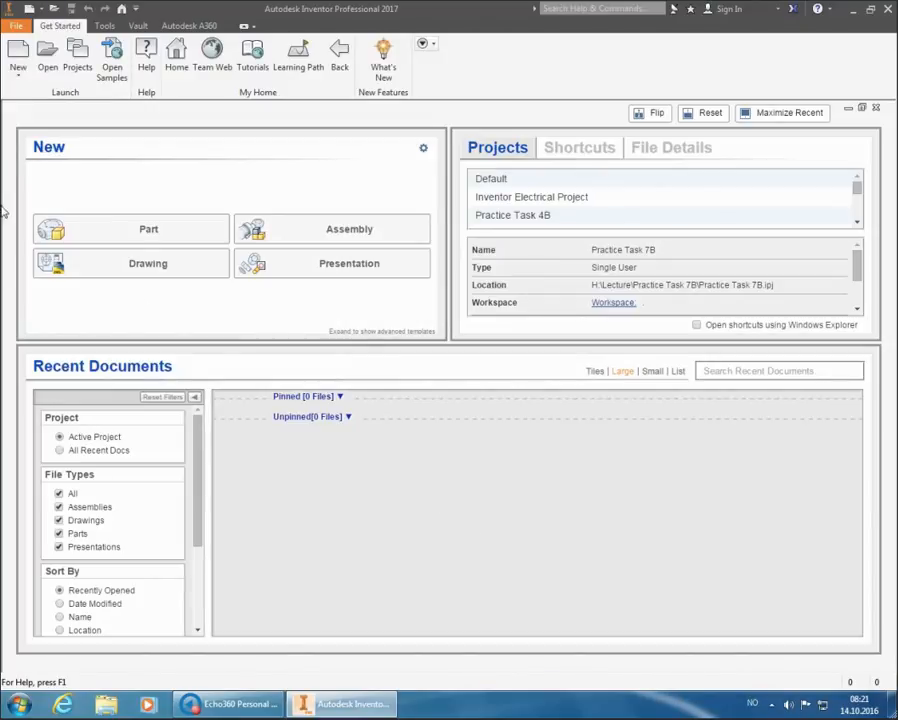
# Create a new part file from the metric Standard (mm).ipt template.
pyautogui.click(23, 54)
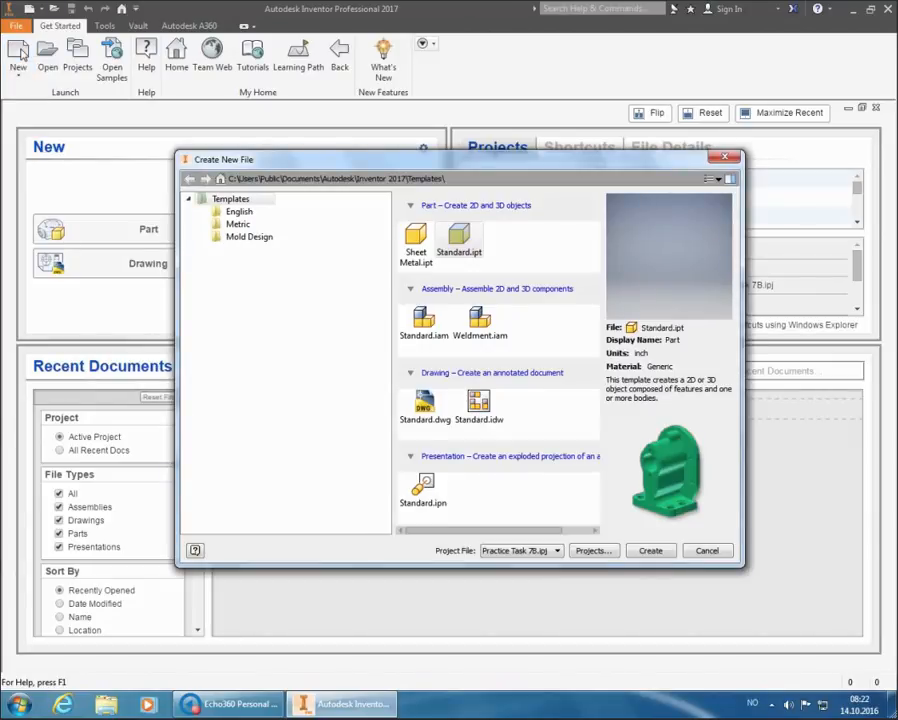
pyautogui.click(238, 225)
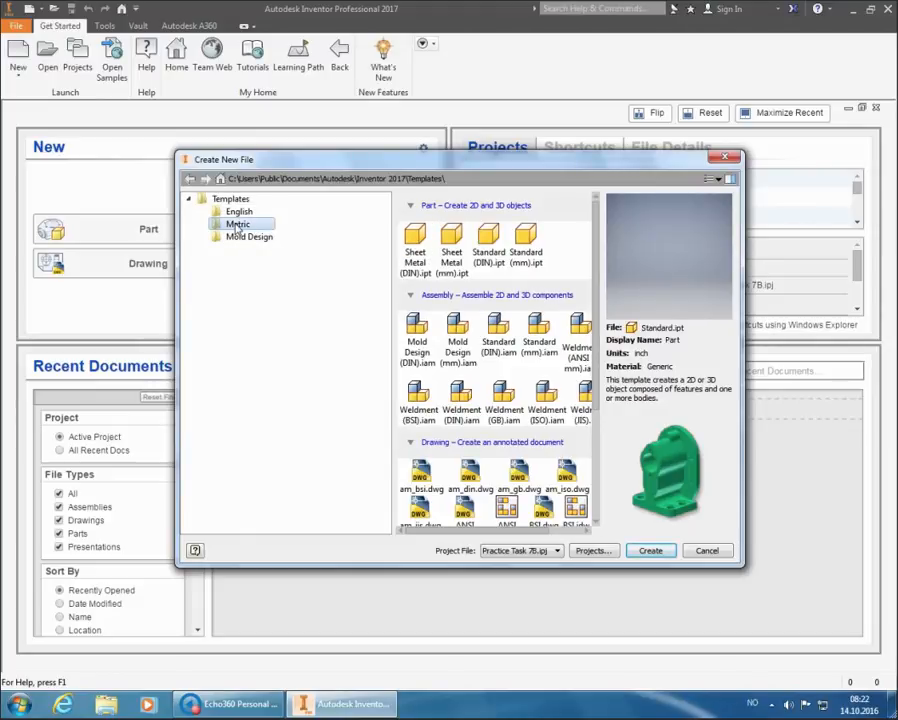
pyautogui.click(523, 238)
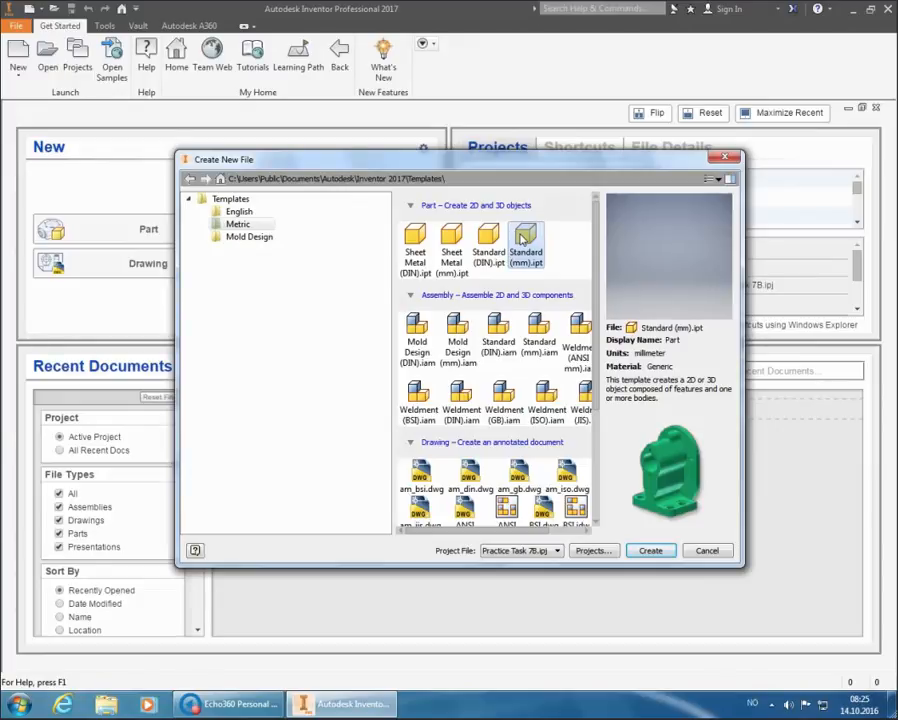
pyautogui.click(660, 556)
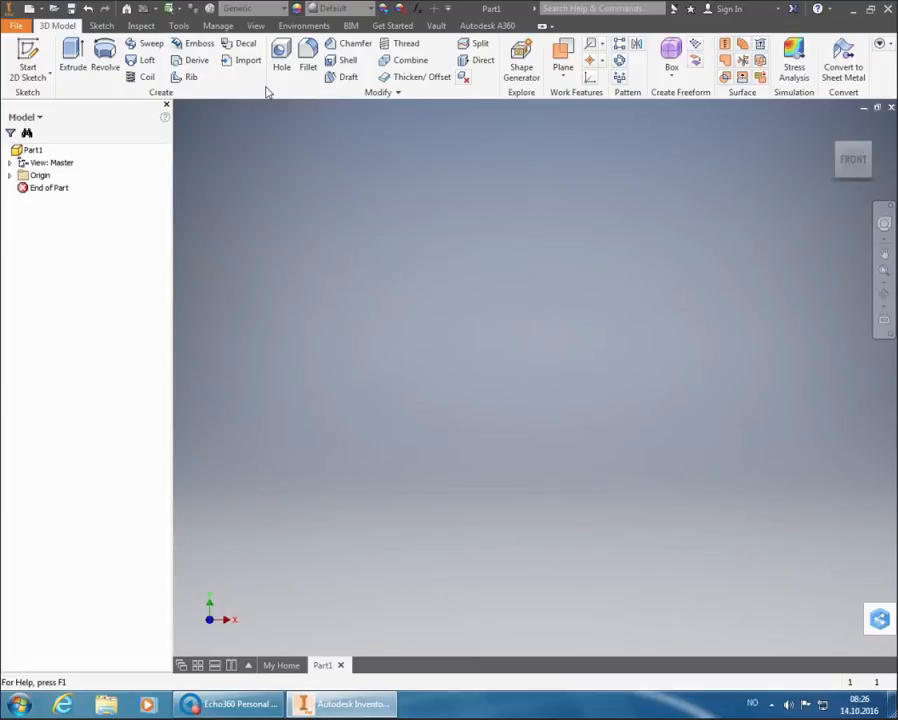
# Start a new 2D sketch on the XZ plane of the part.
pyautogui.click(29, 55)
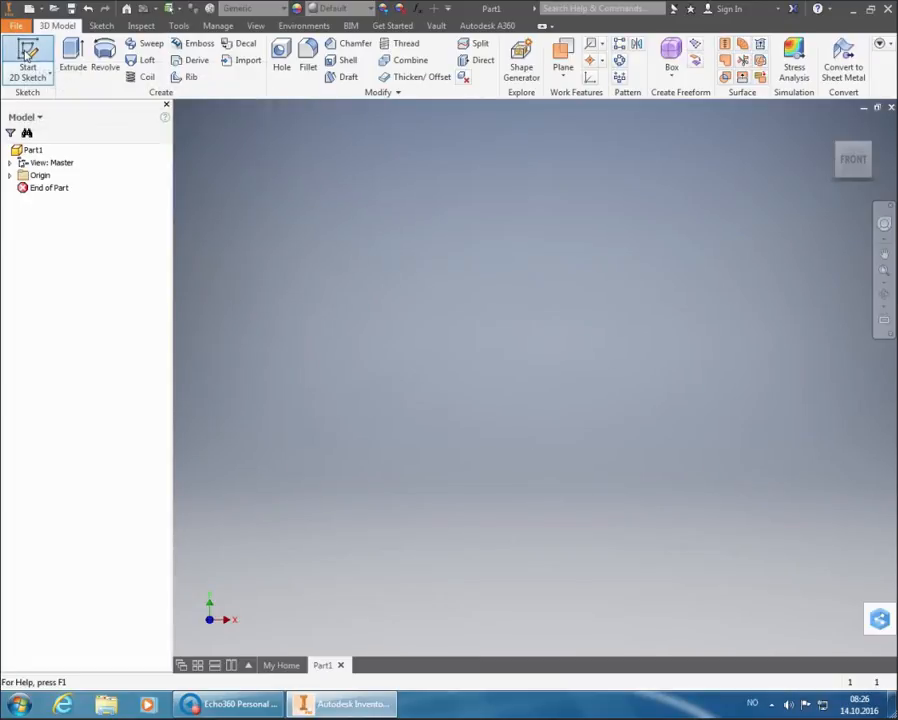
pyautogui.click(30, 58)
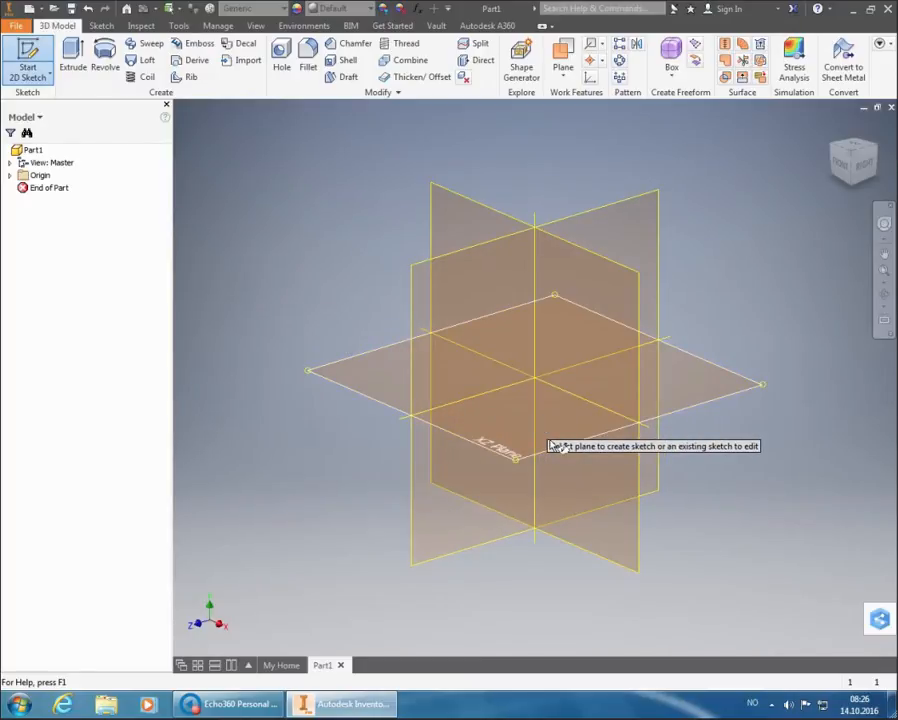
pyautogui.moveTo(548, 436)
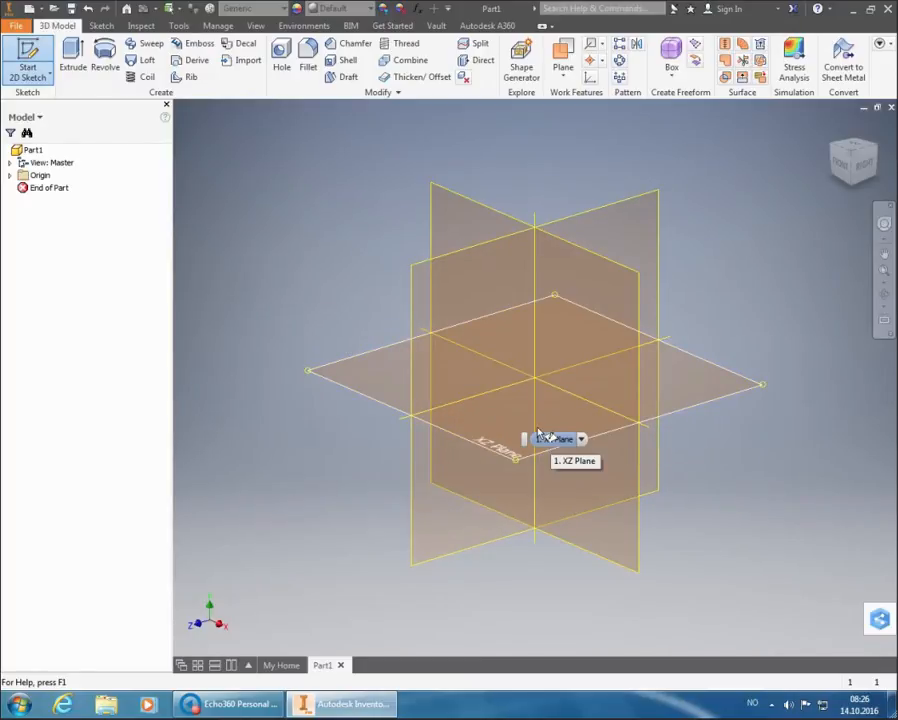
pyautogui.click(529, 425)
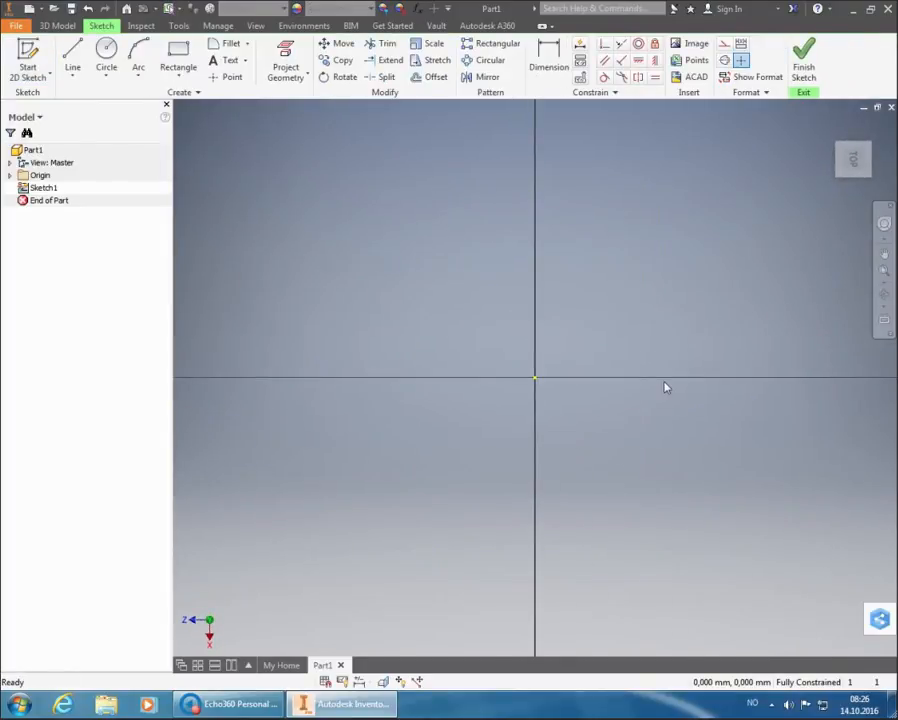
pyautogui.moveTo(856, 160)
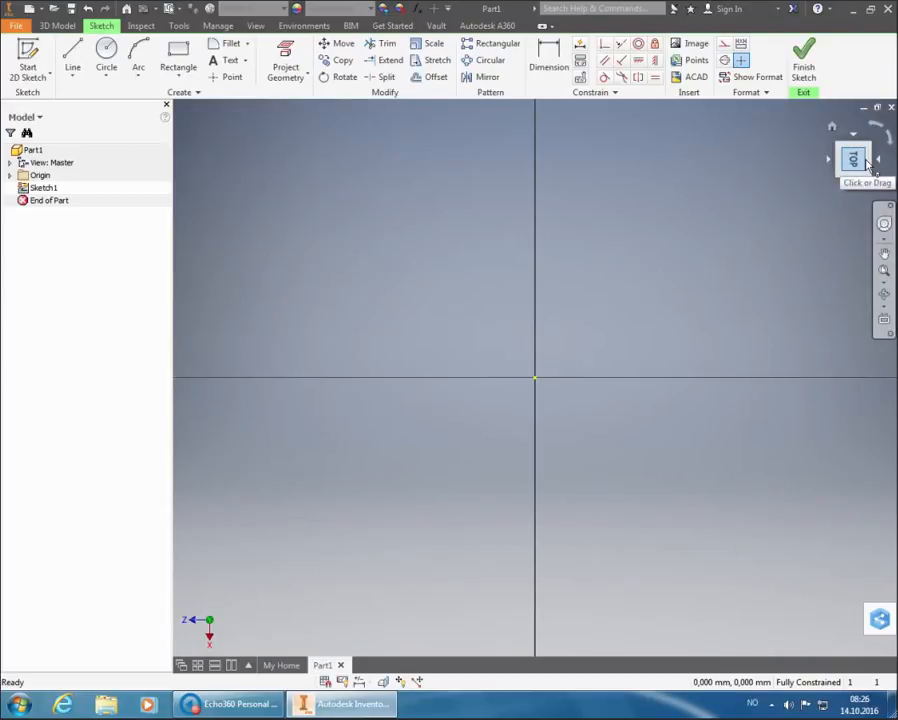
pyautogui.click(878, 129)
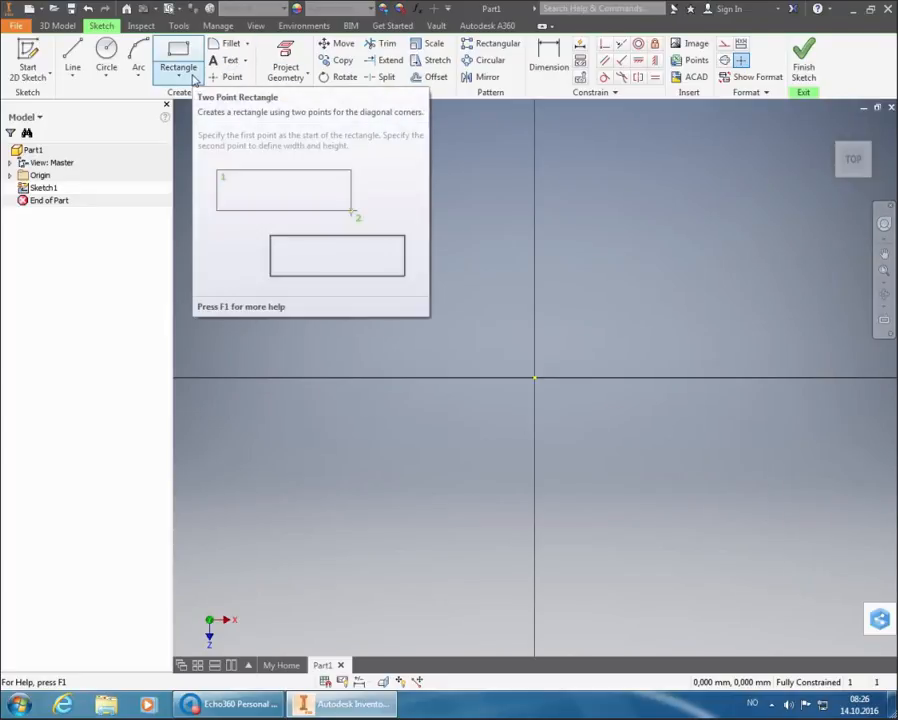
pyautogui.click(194, 79)
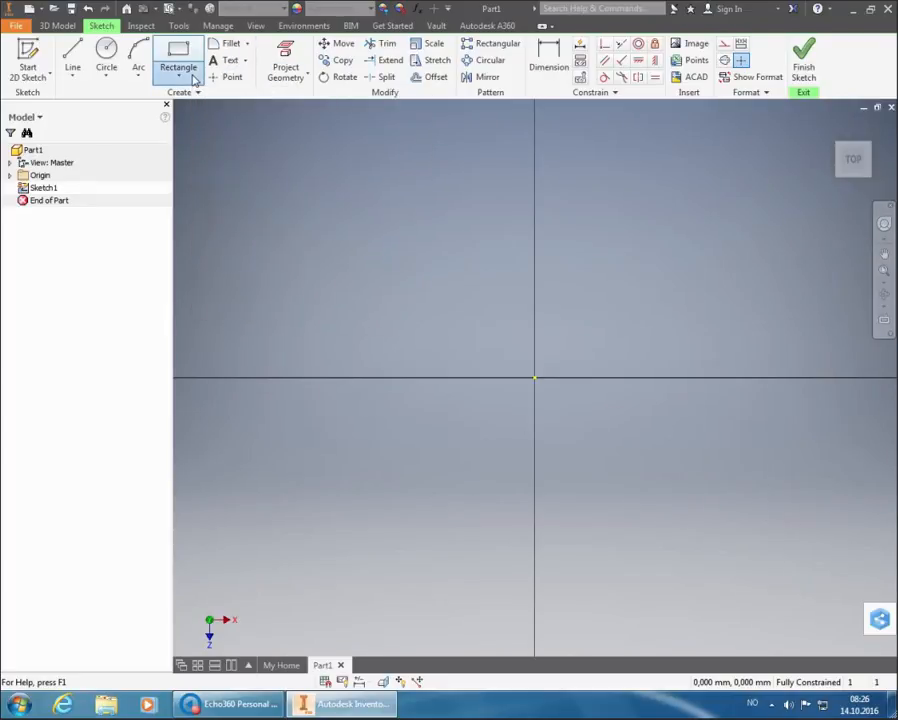
pyautogui.click(182, 79)
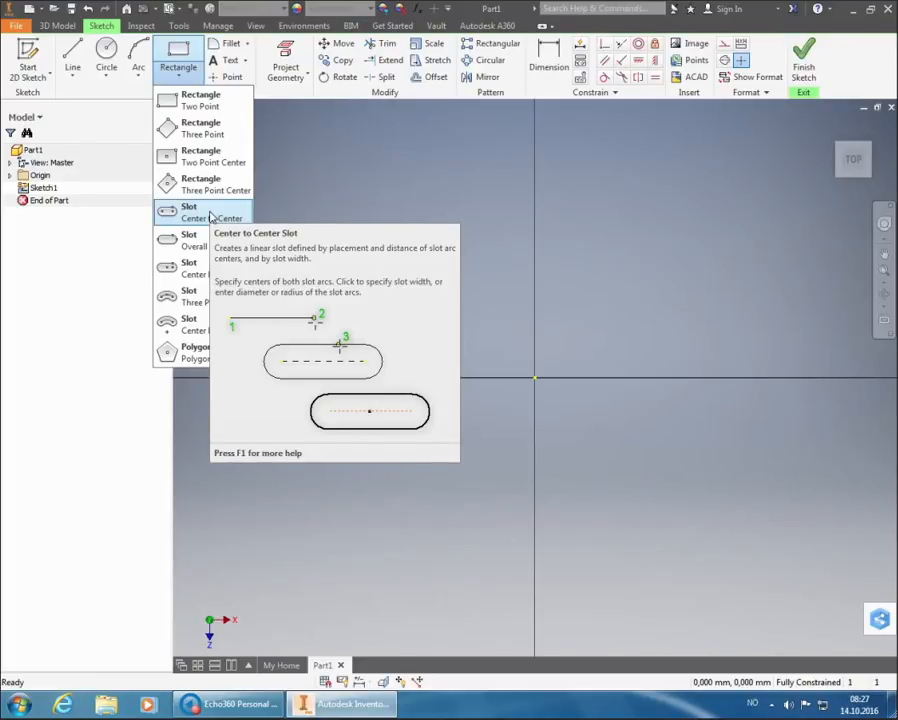
pyautogui.press('Escape')
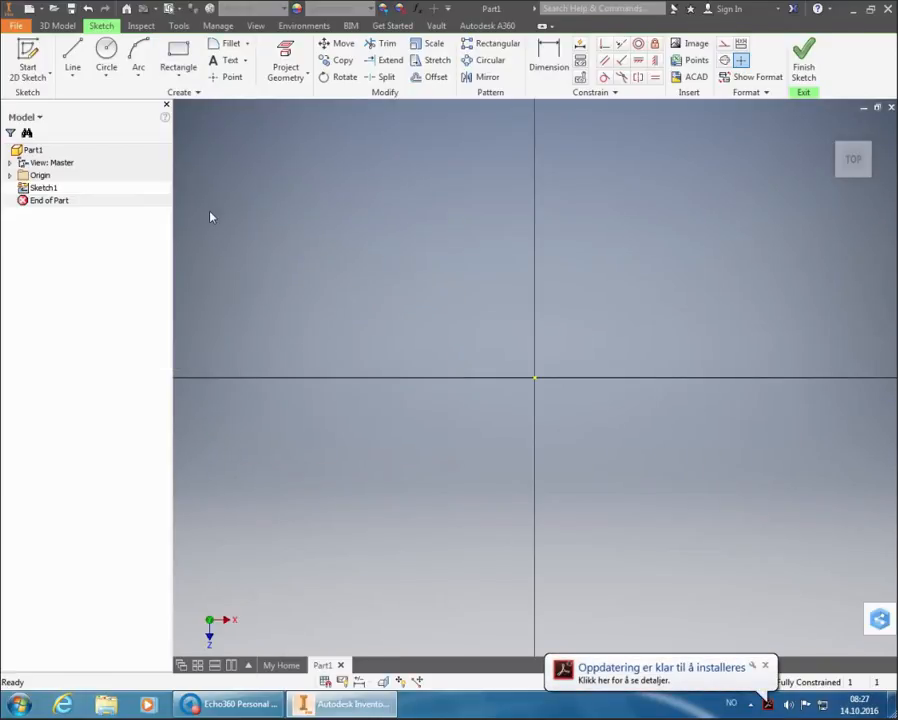
# Sketch a horizontal center-to-center slot above the origin with 65 mm between arc centers and a 35 mm width.
pyautogui.click(186, 78)
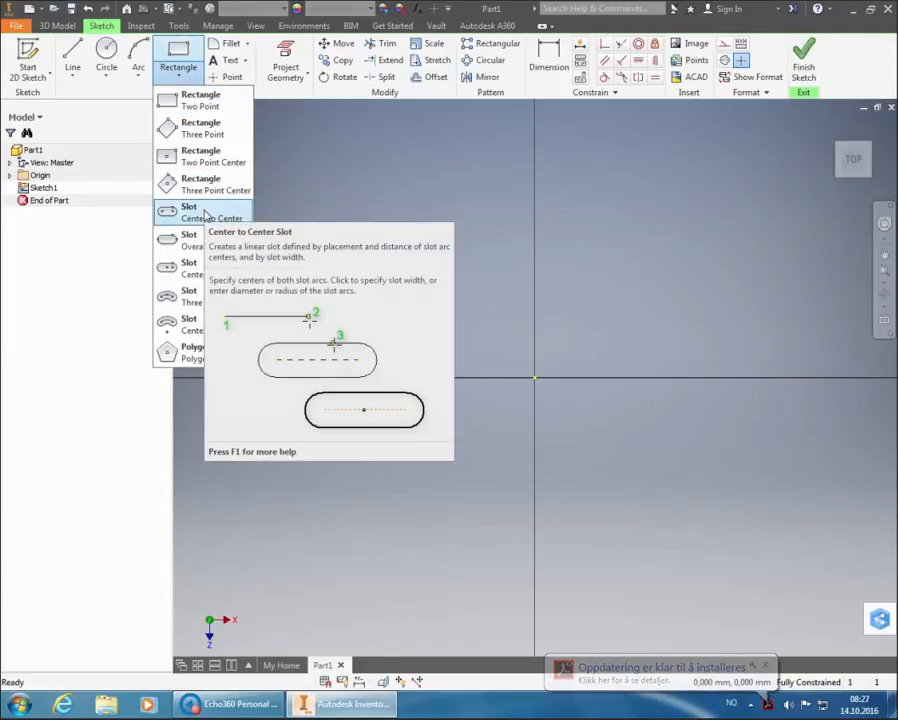
pyautogui.click(207, 215)
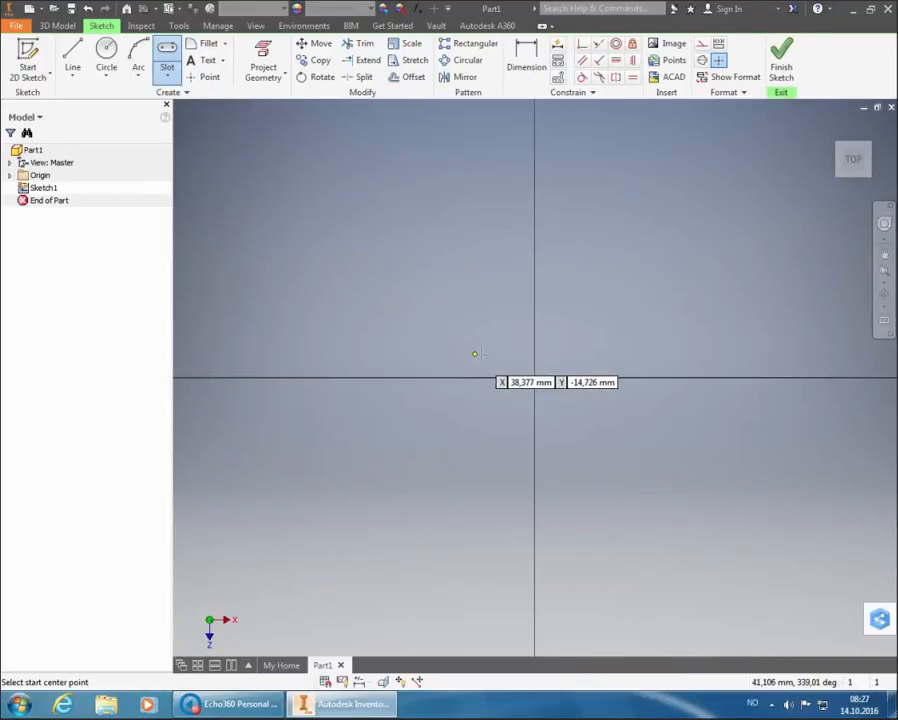
pyautogui.click(452, 283)
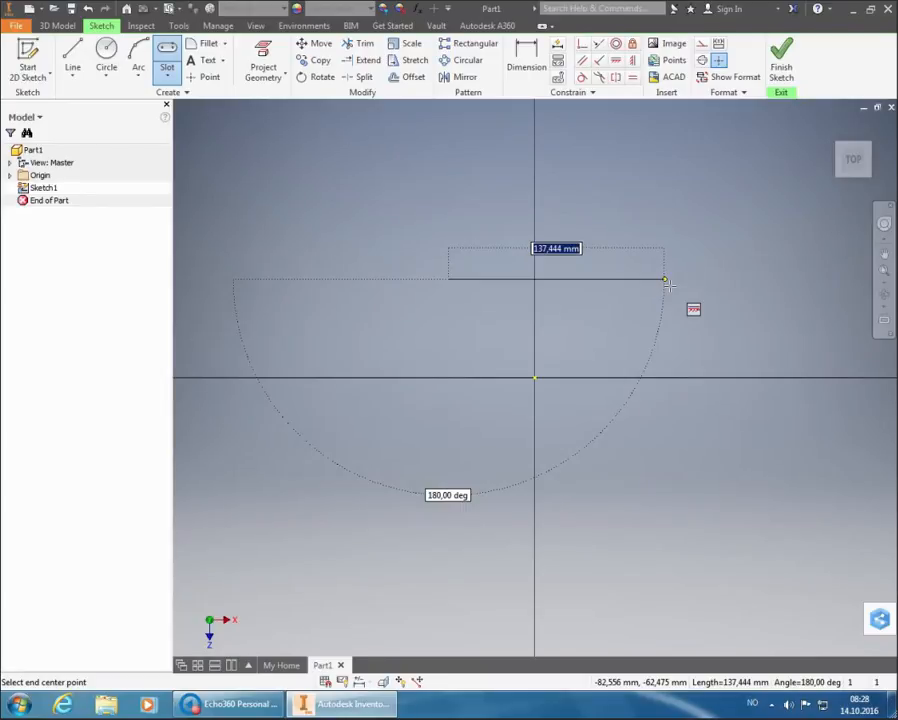
pyautogui.write('65')
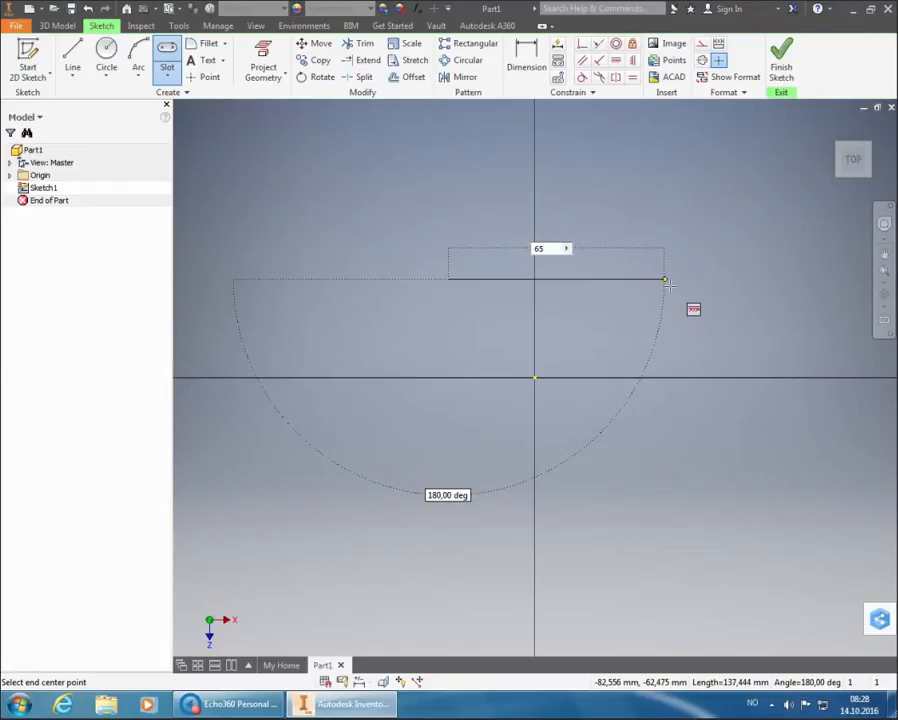
pyautogui.press('Return')
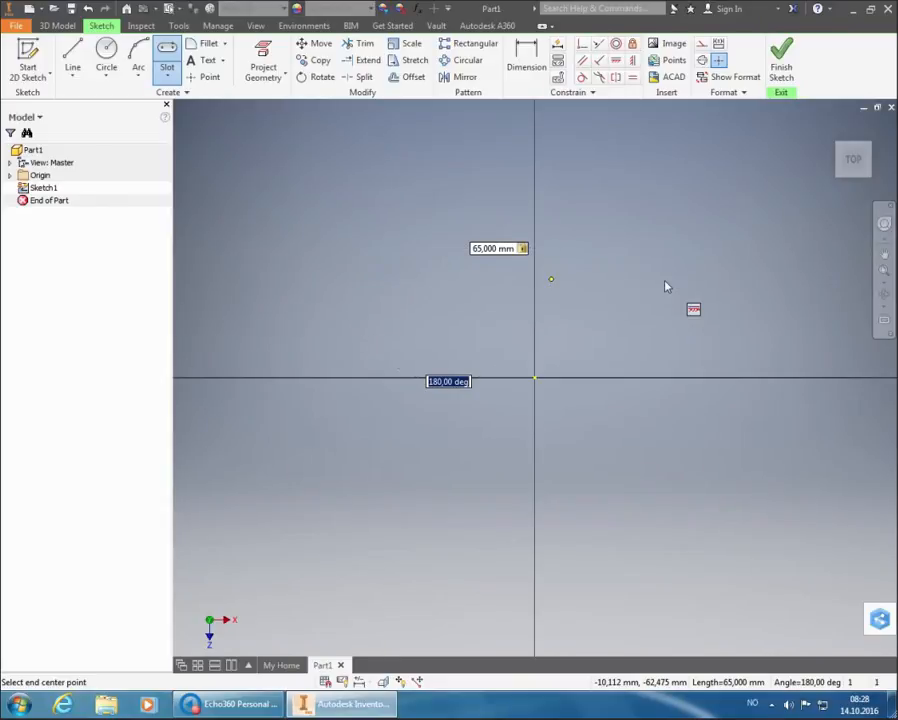
pyautogui.click(665, 284)
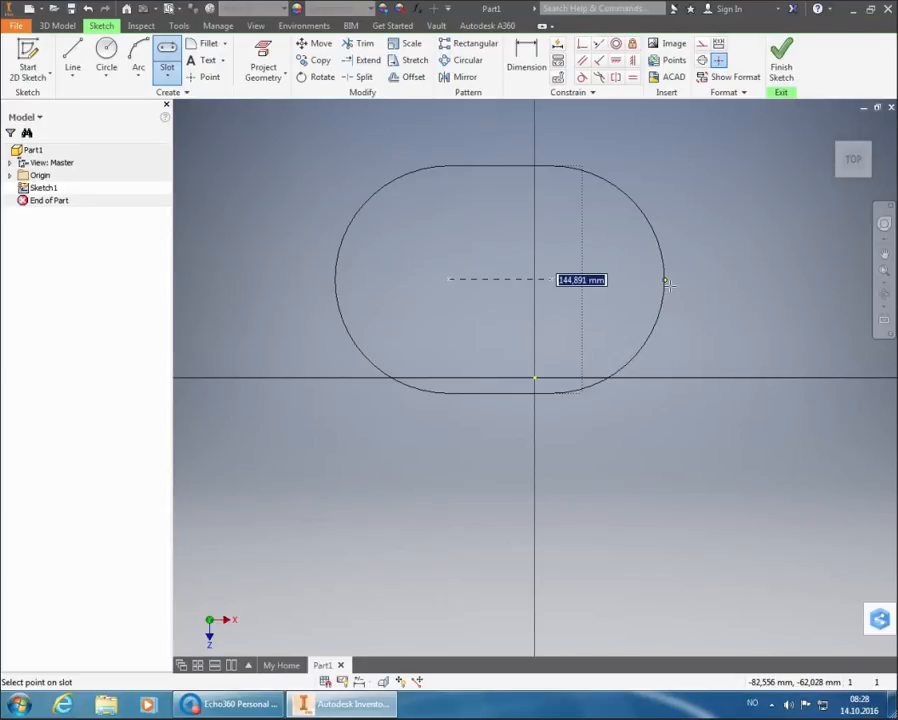
pyautogui.write('35')
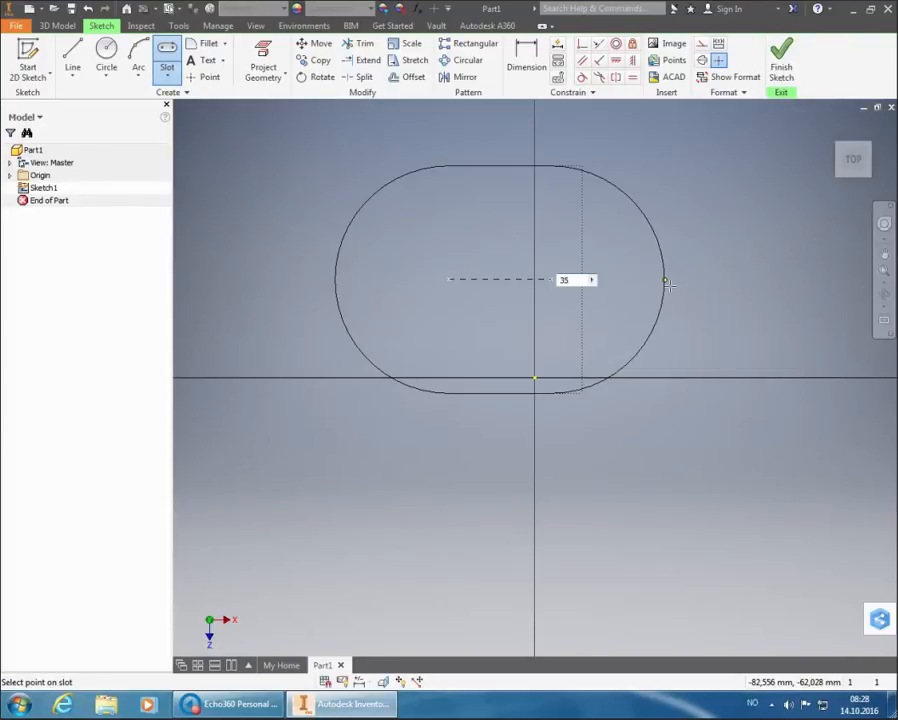
pyautogui.press('Tab')
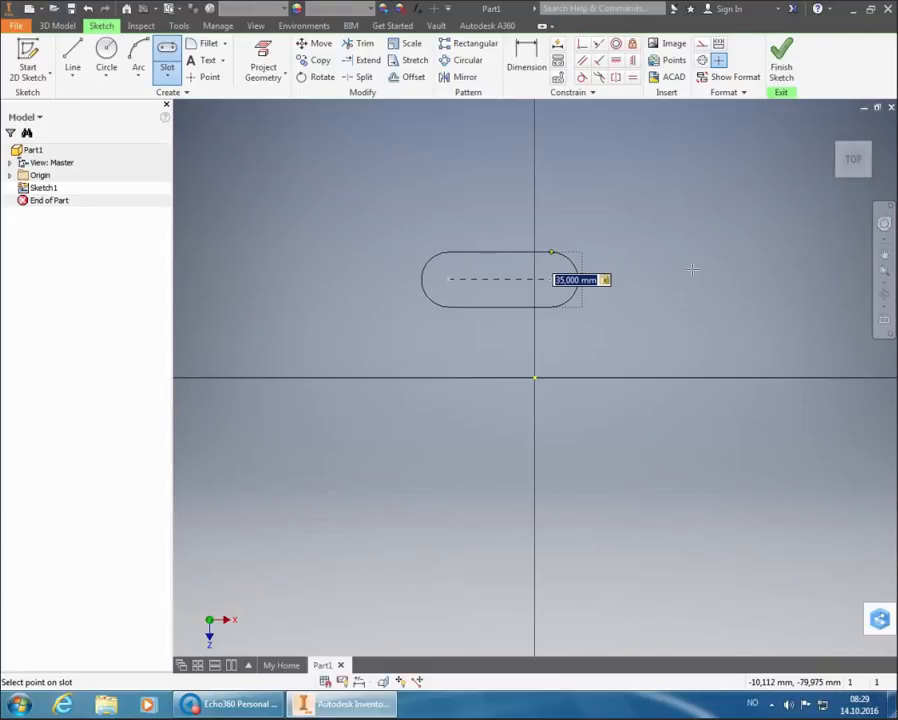
pyautogui.press('Return')
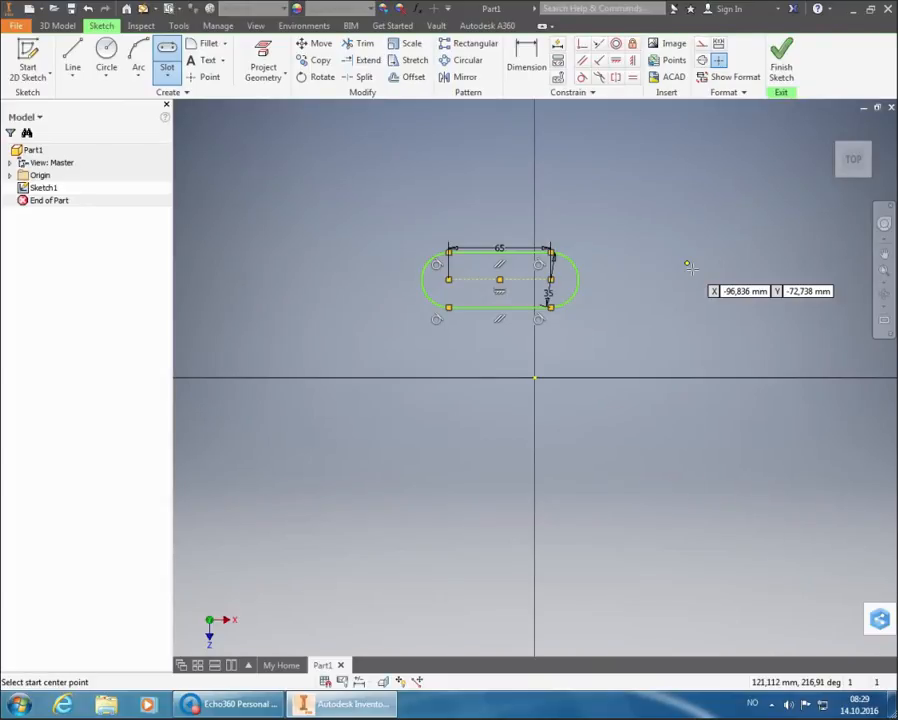
pyautogui.rightClick(665, 221)
pyautogui.click(702, 223)
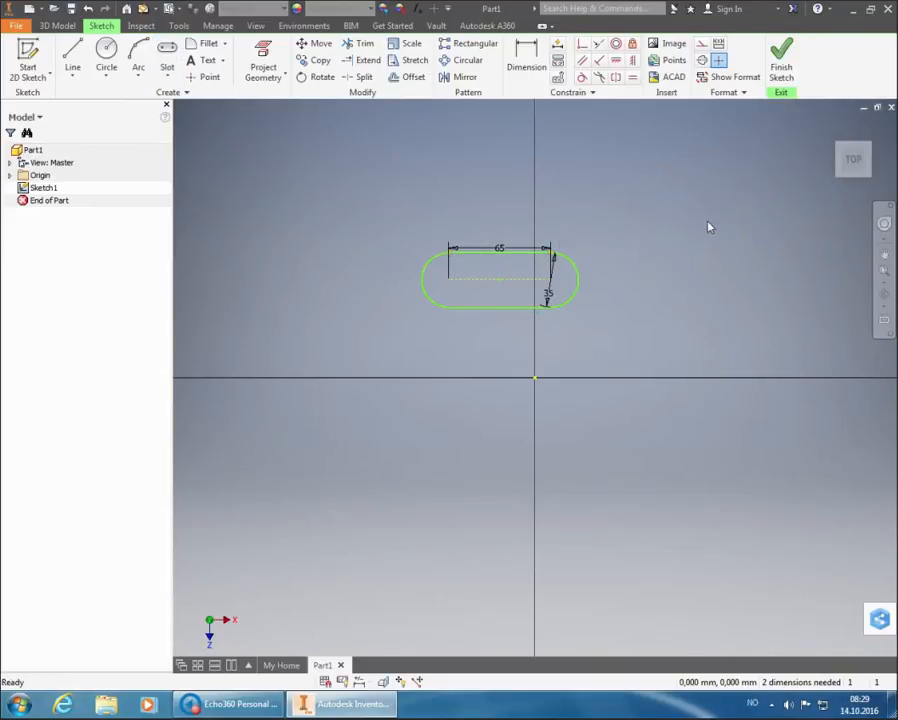
# Make the midpoint of the slot's centerline coincident with the sketch origin and finish the sketch.
pyautogui.moveTo(503, 285); pyautogui.dragTo(403, 325)
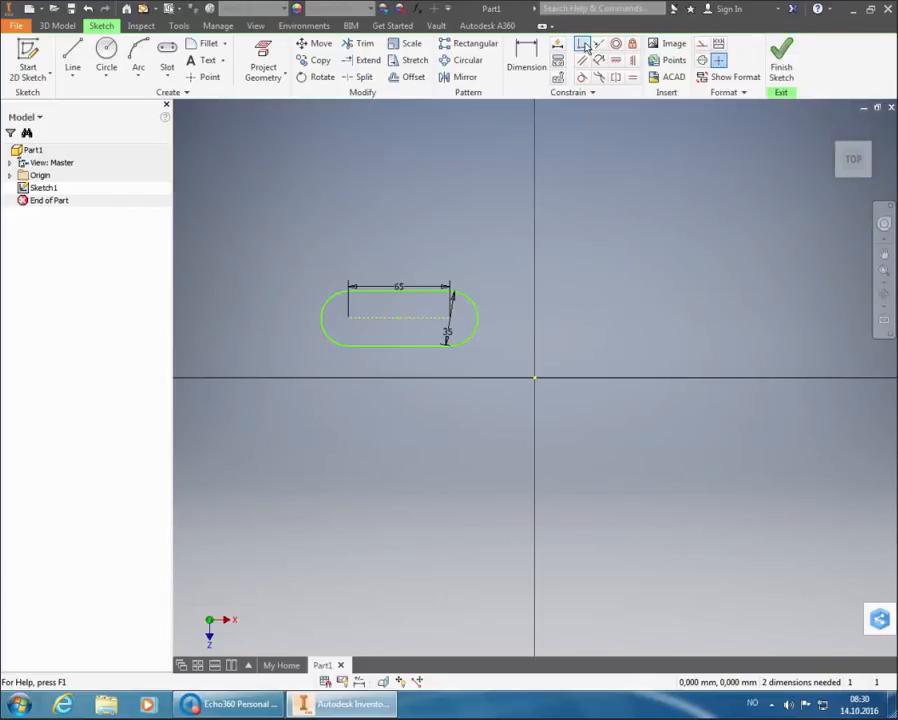
pyautogui.click(583, 46)
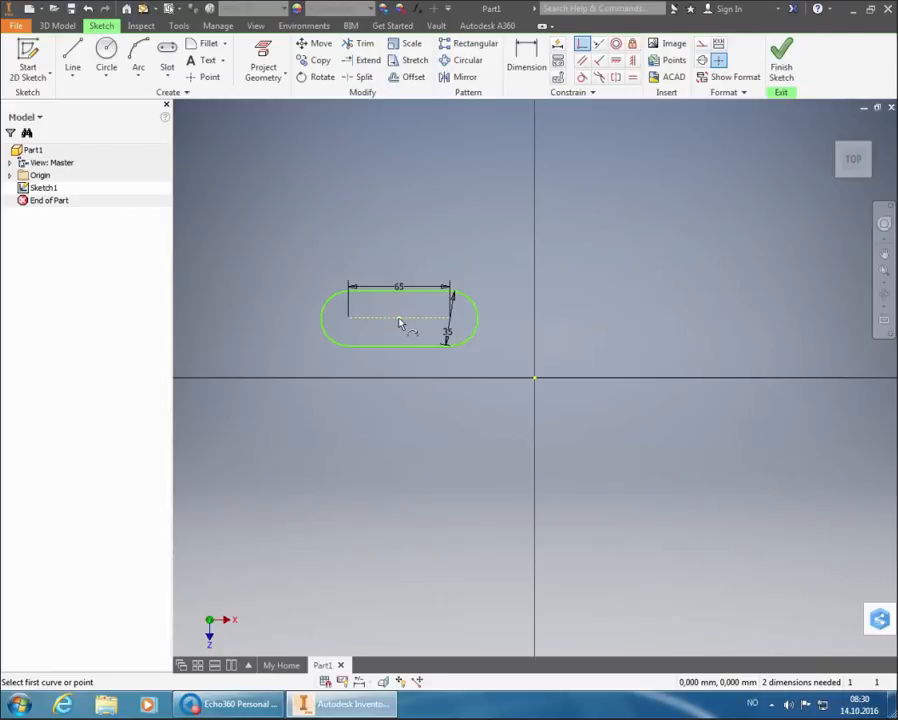
pyautogui.moveTo(422, 343)
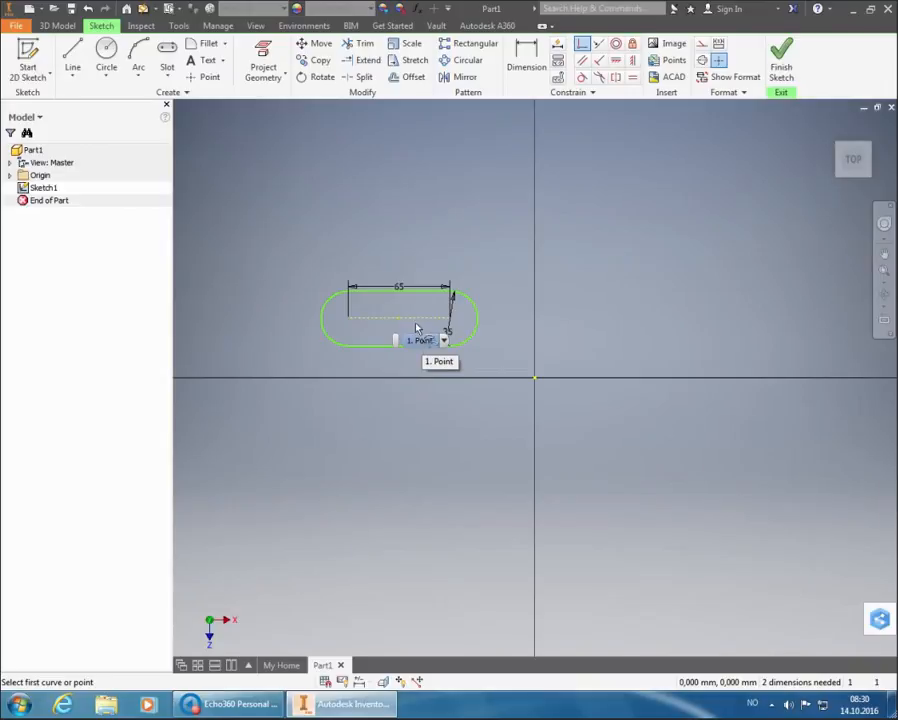
pyautogui.click(399, 319)
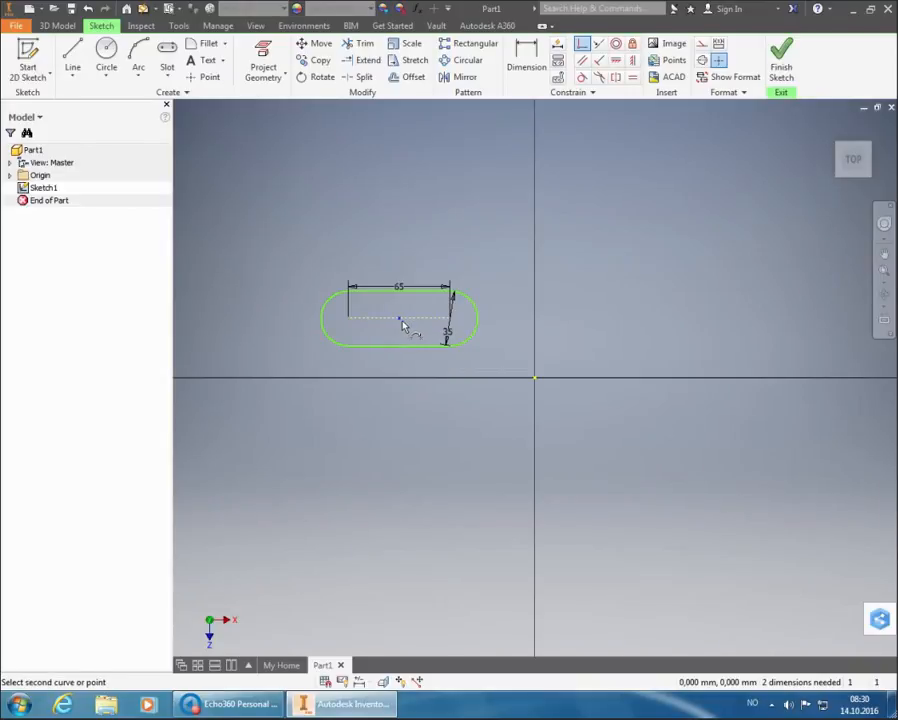
pyautogui.click(536, 381)
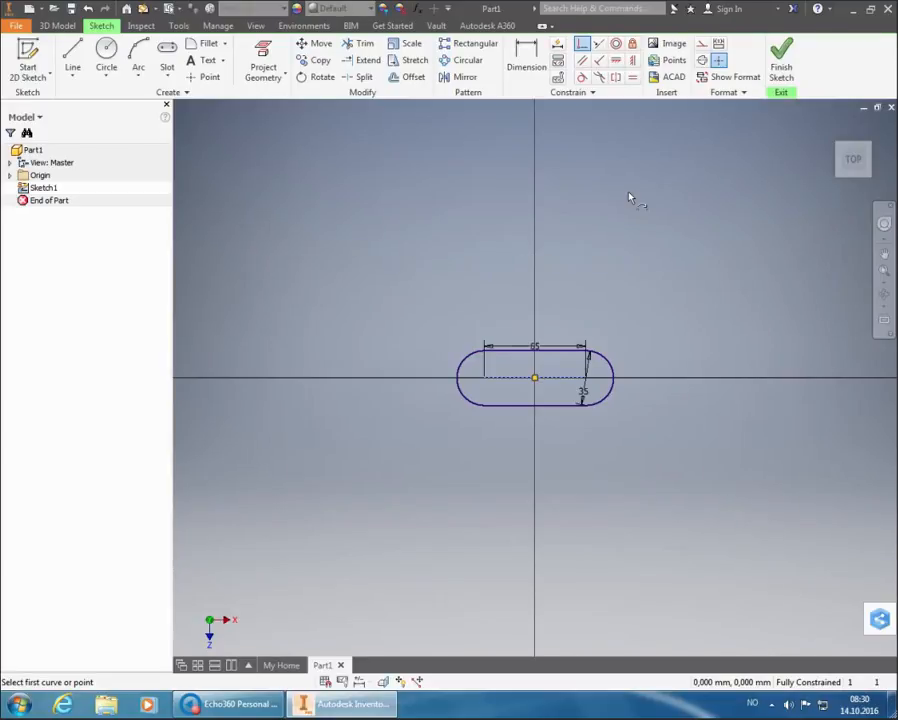
pyautogui.click(787, 63)
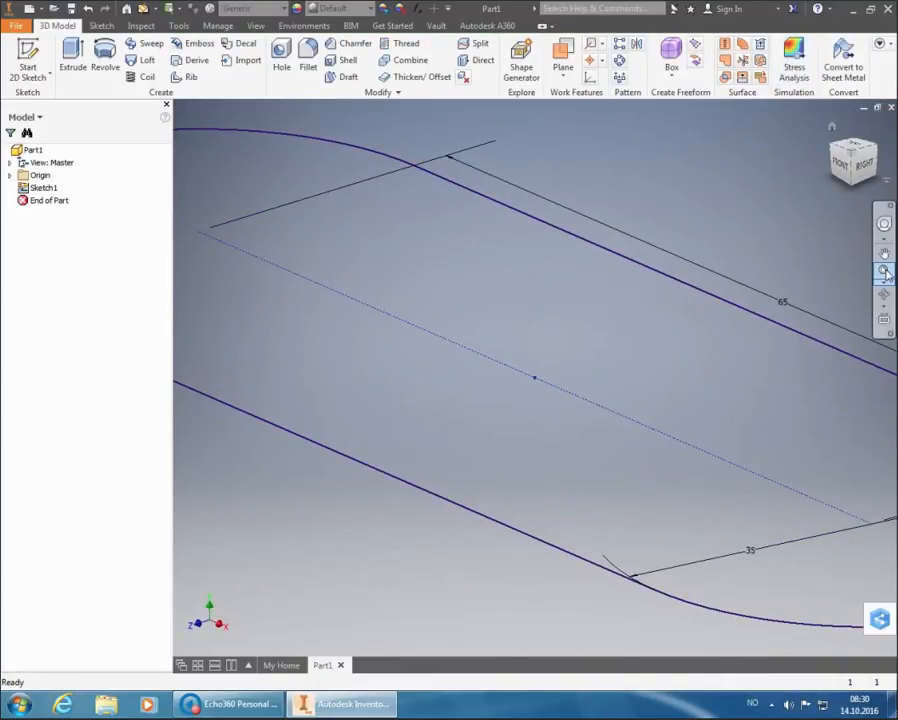
# Extrude the slot profile upward by a distance of 12 mm as a solid.
pyautogui.click(884, 272)
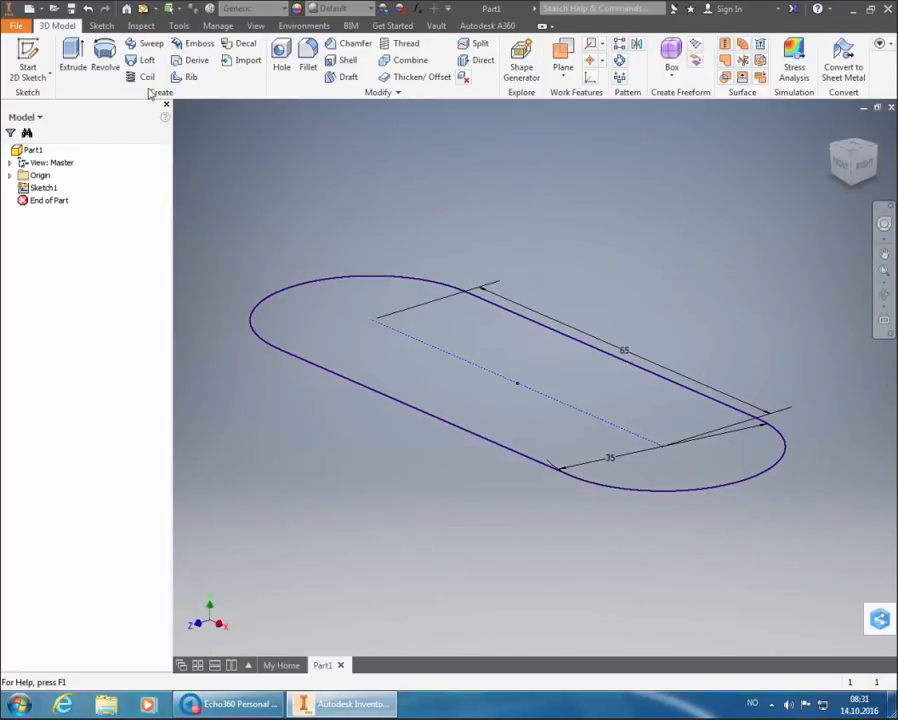
pyautogui.click(67, 62)
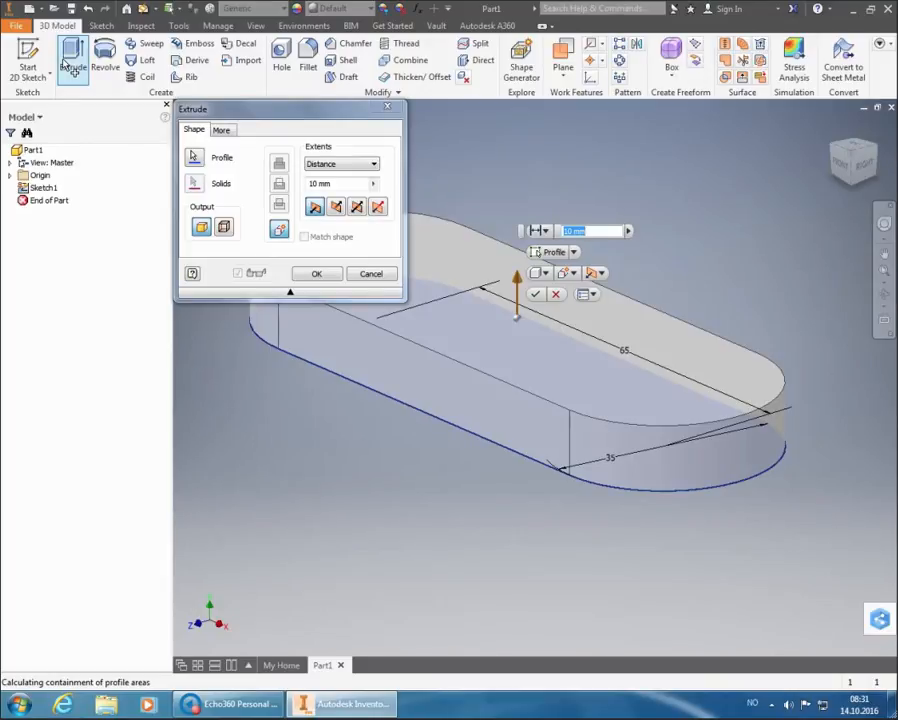
pyautogui.write('12')
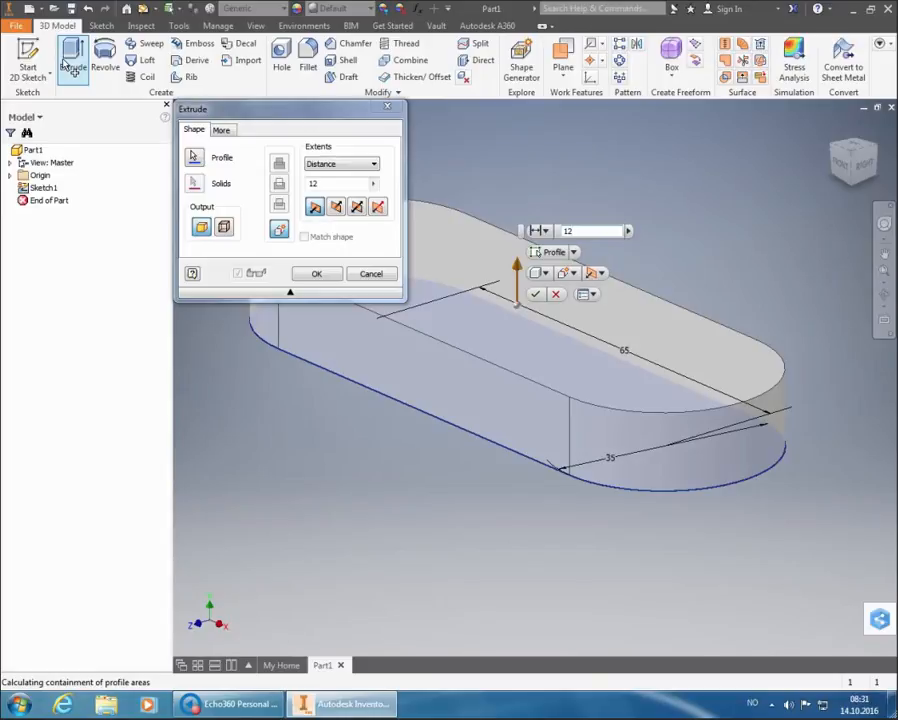
pyautogui.press('Return')
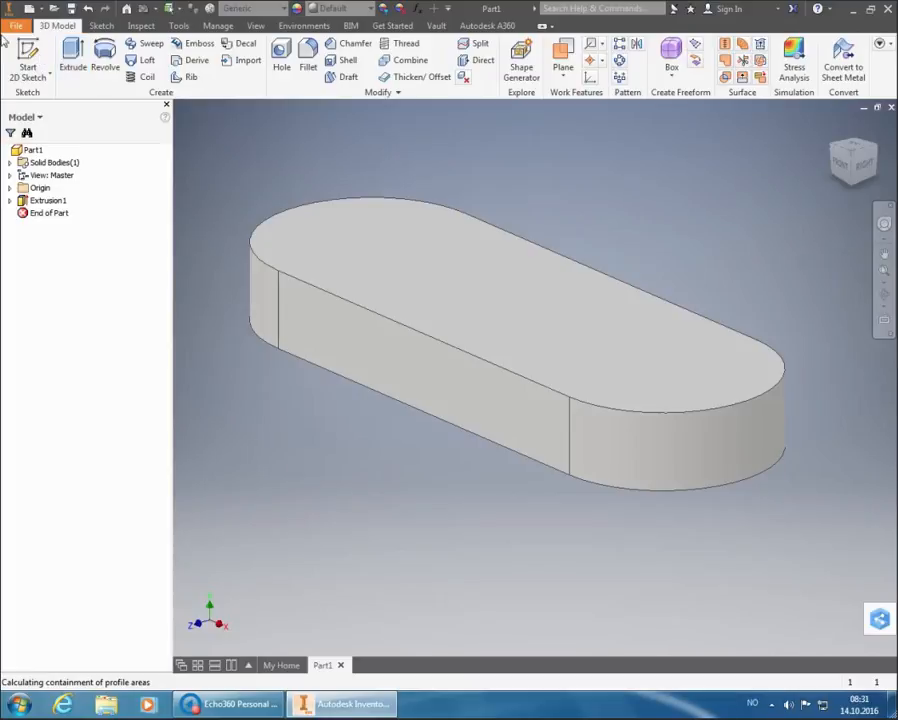
# Make the YZ, XZ and XY origin planes visible in the model.
pyautogui.click(11, 188)
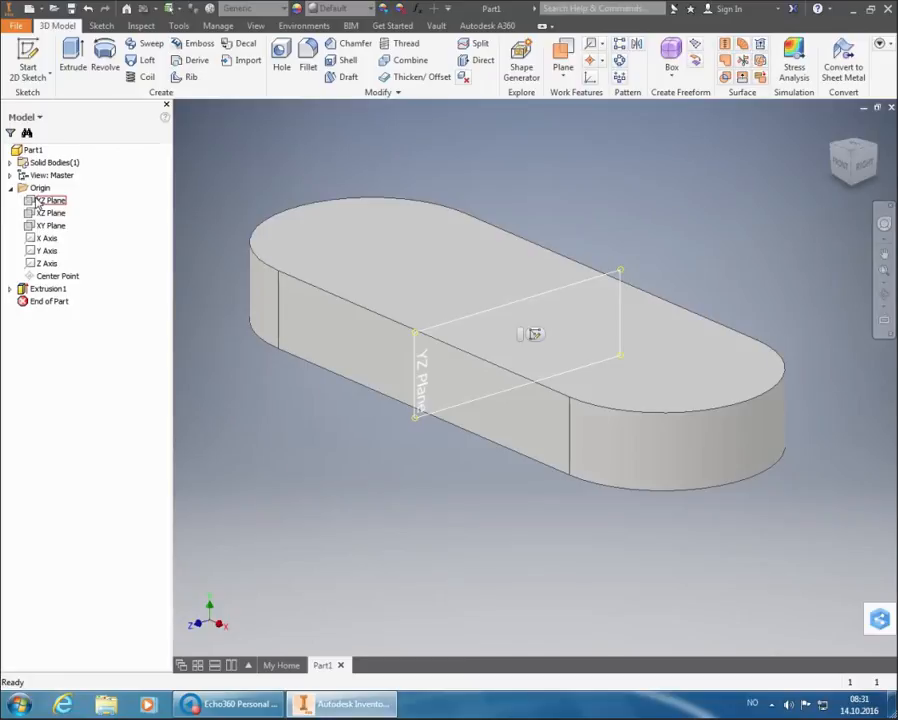
pyautogui.click(45, 201)
pyautogui.keyDown('shift'); pyautogui.click(50, 225); pyautogui.keyUp('shift')
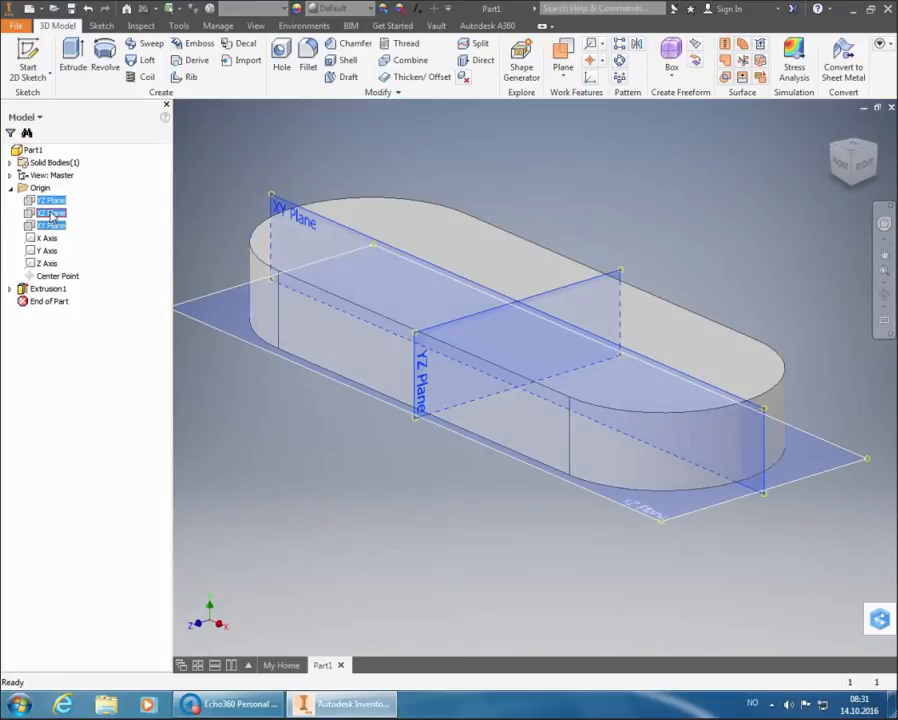
pyautogui.rightClick(55, 220)
pyautogui.click(77, 287)
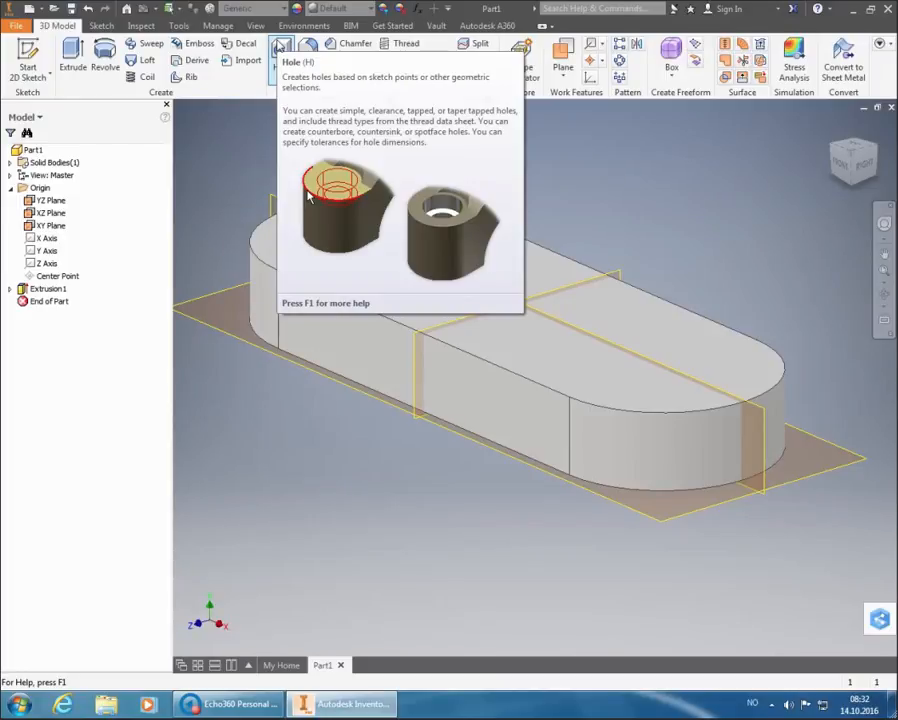
# Create a 12 mm through-all hole on the top face, concentric with the rounded end on the positive X side.
pyautogui.click(280, 47)
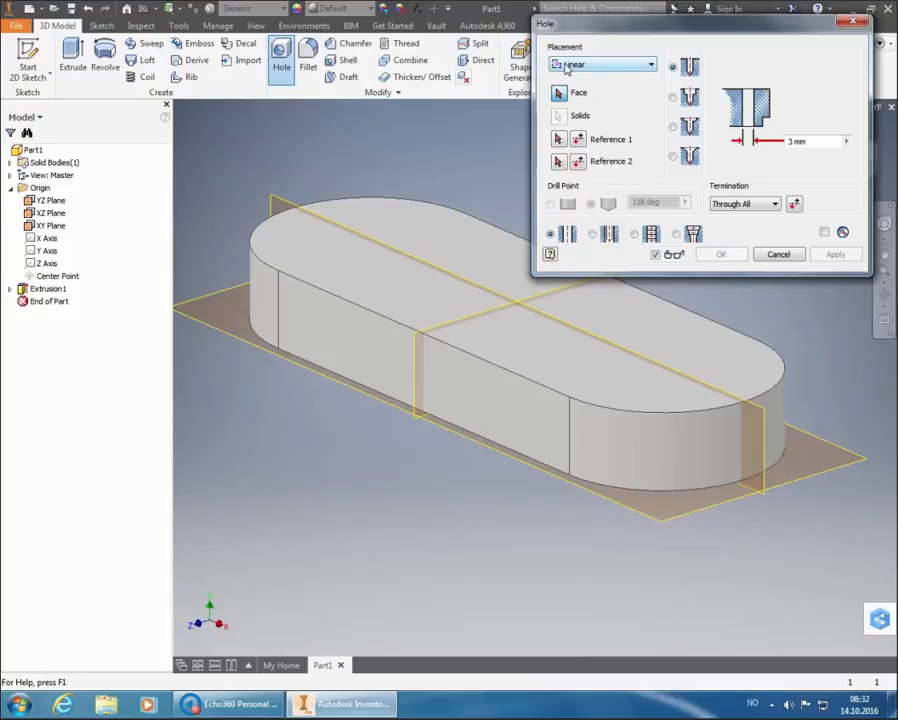
pyautogui.click(567, 65)
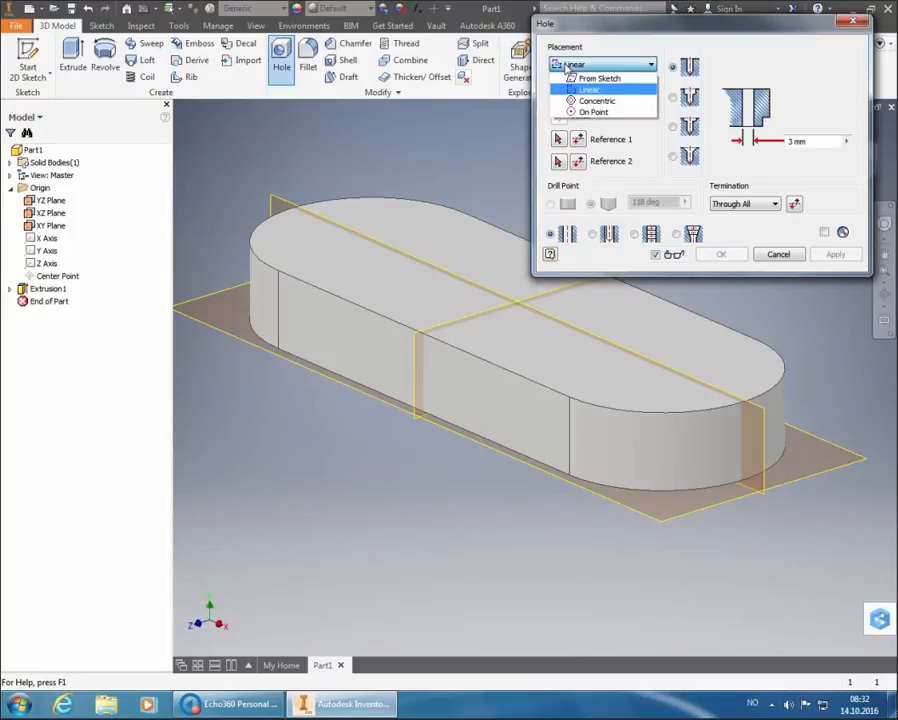
pyautogui.click(604, 95)
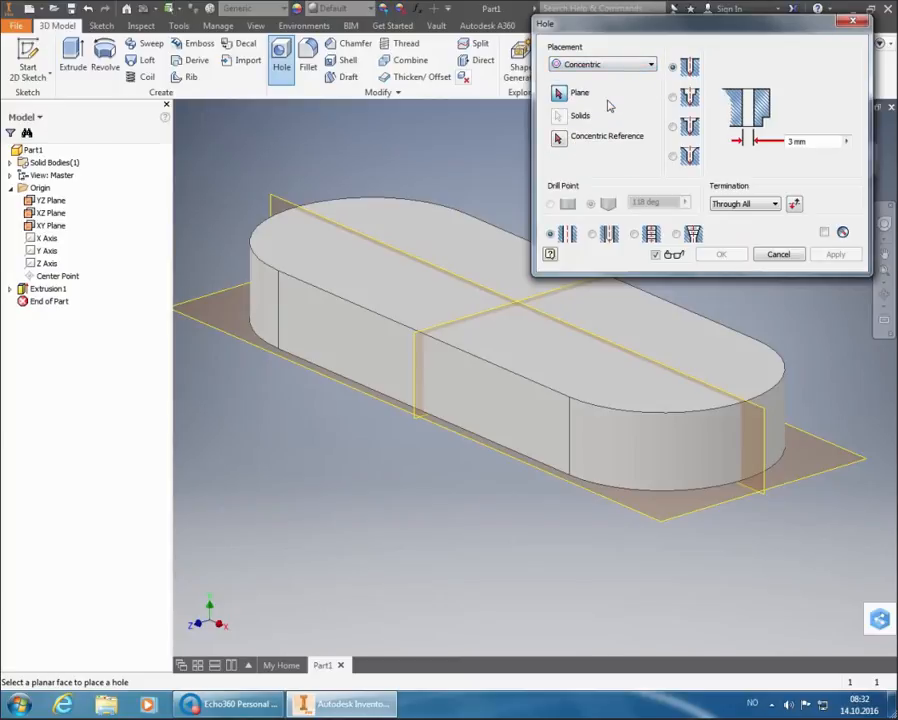
pyautogui.click(557, 92)
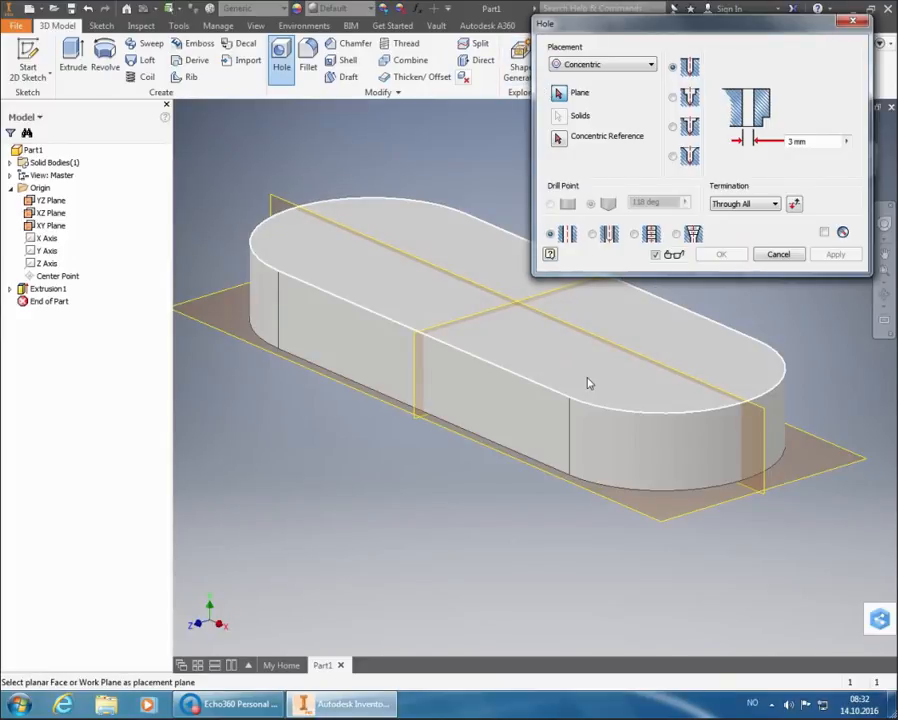
pyautogui.click(590, 385)
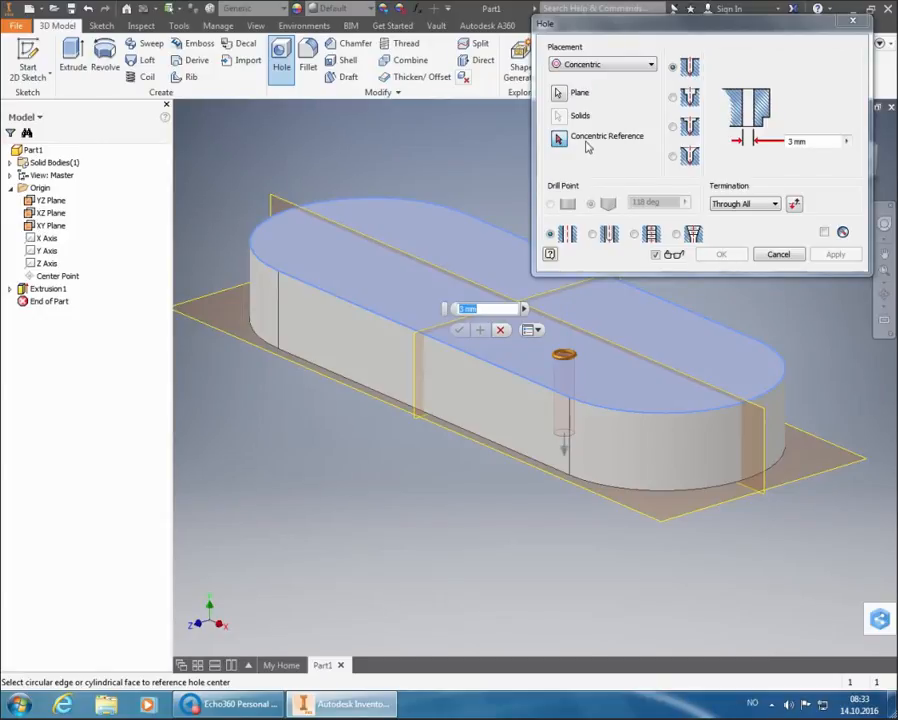
pyautogui.click(699, 441)
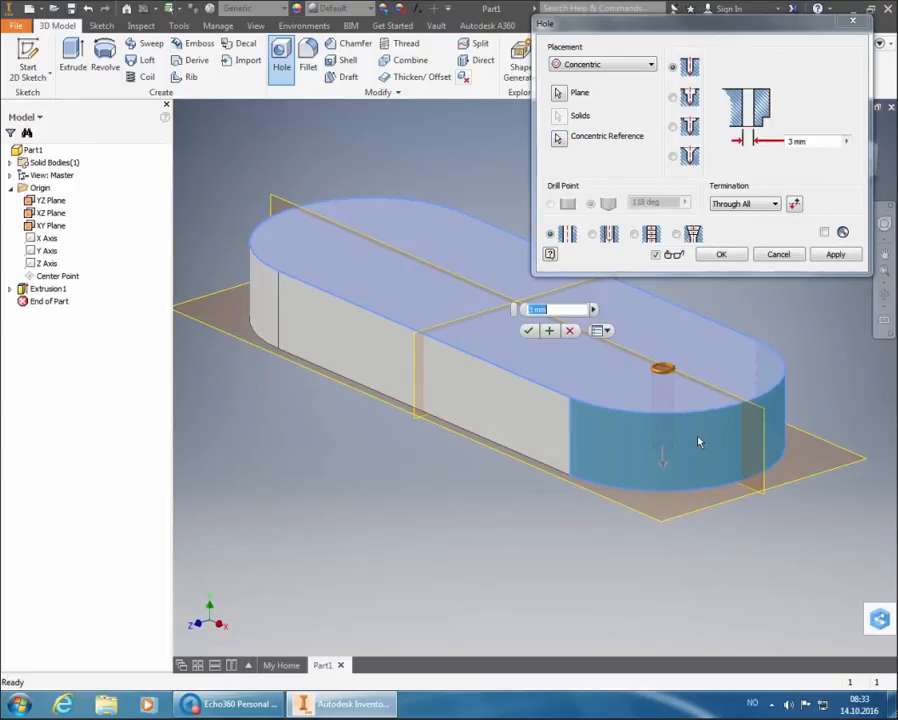
pyautogui.click(811, 143)
pyautogui.doubleClick(793, 141)
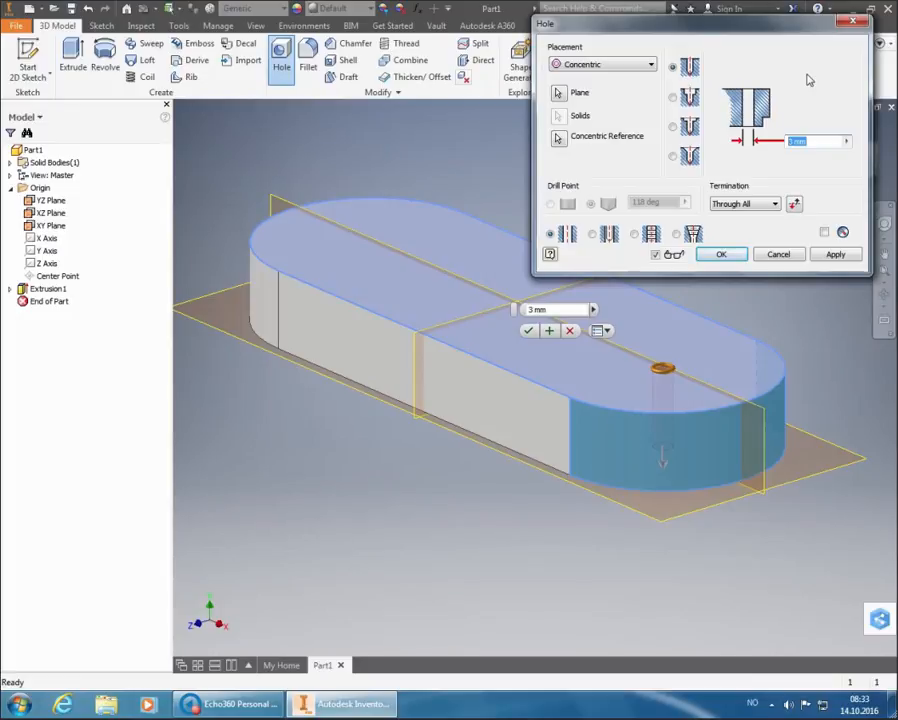
pyautogui.write('12')
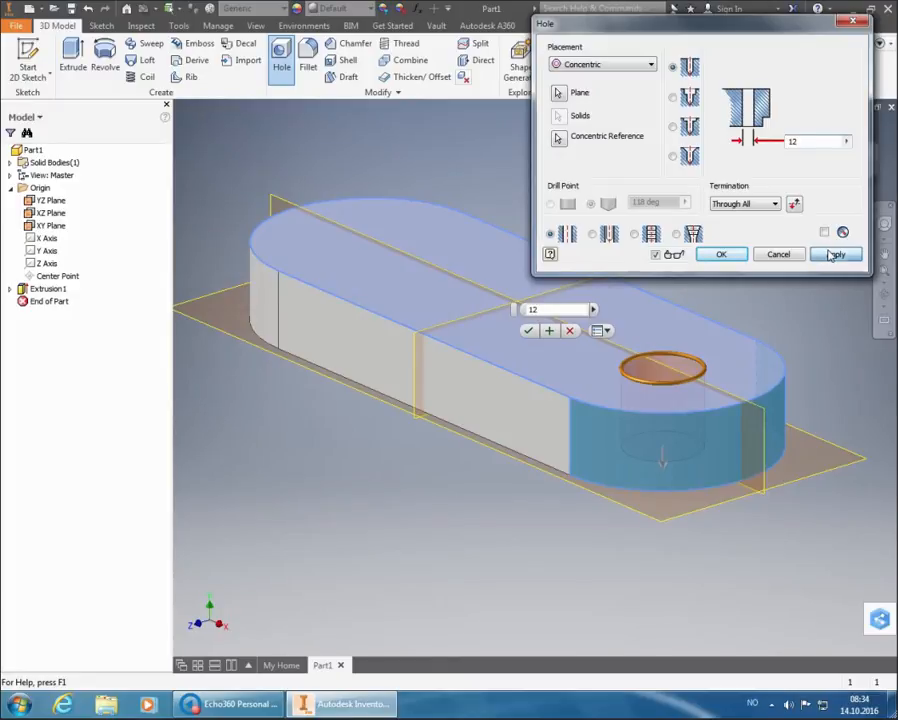
pyautogui.click(829, 255)
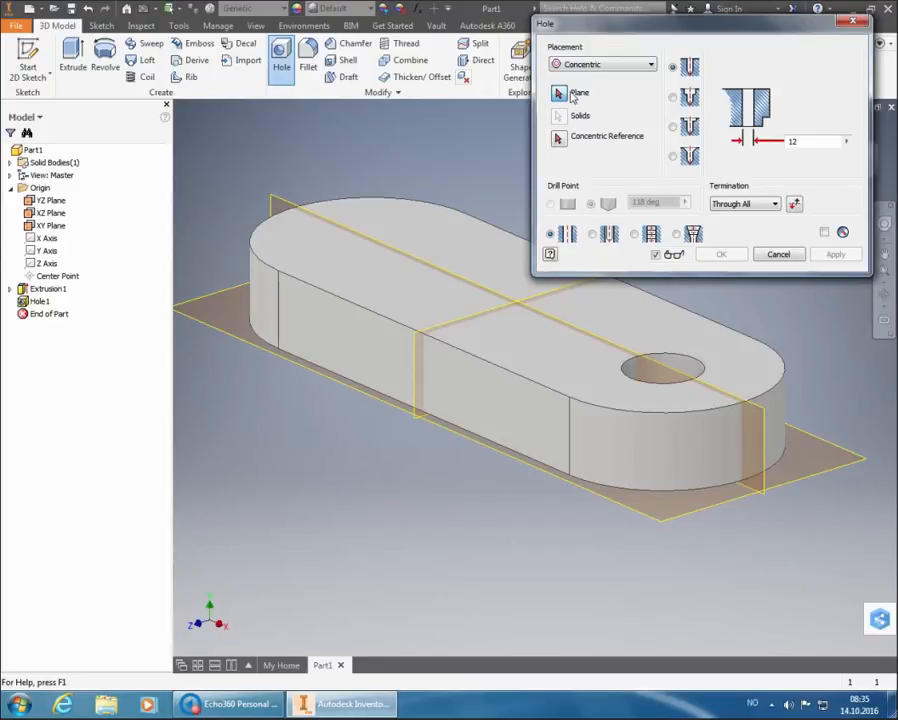
# Add a second 12 mm through-all hole on the top face, concentric with the opposite rounded end.
pyautogui.click(369, 260)
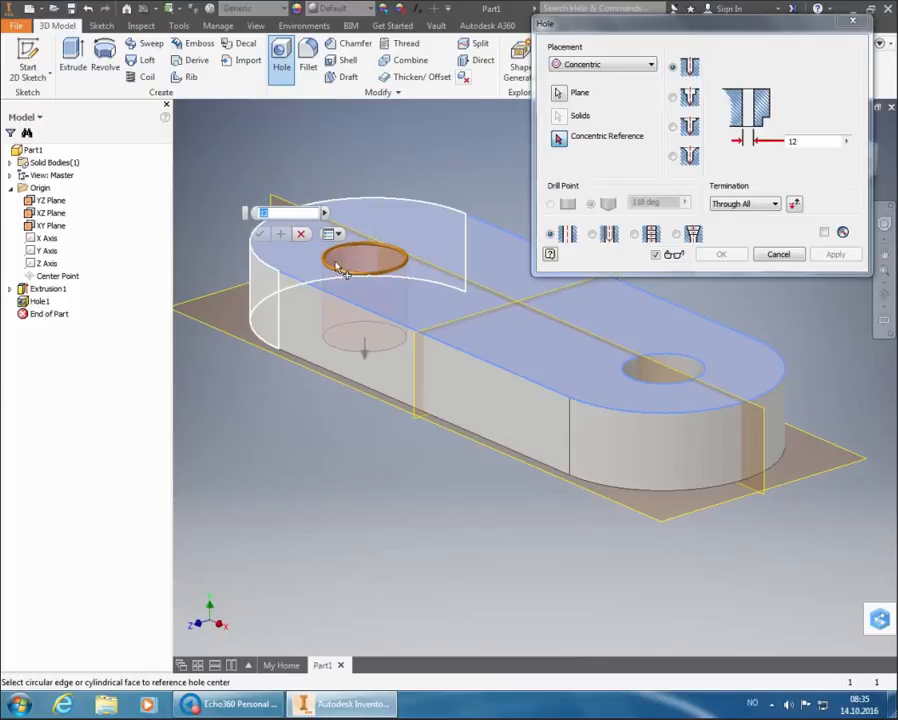
pyautogui.click(259, 290)
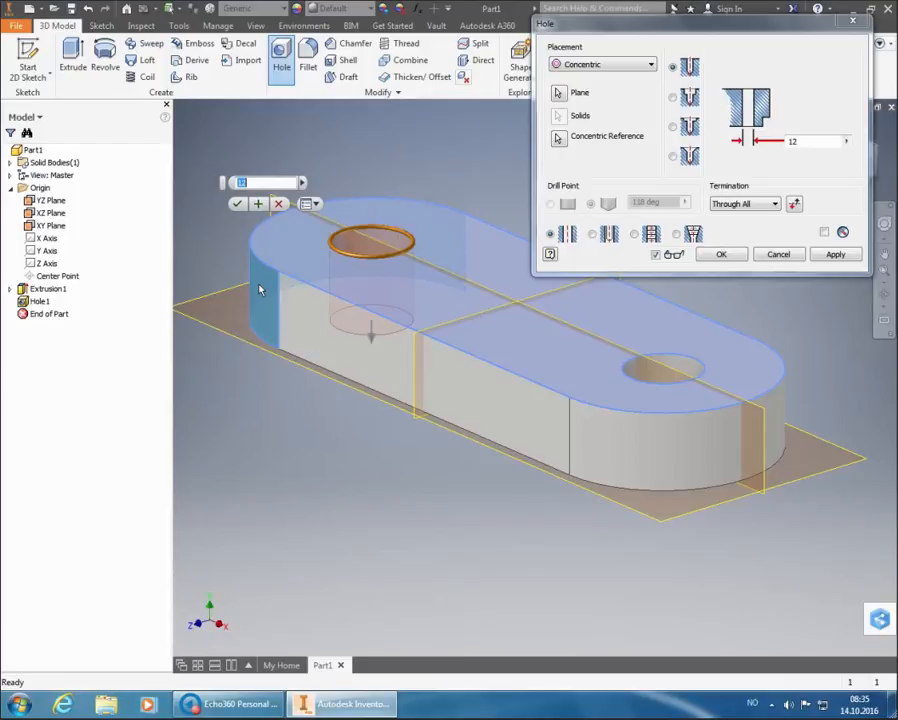
pyautogui.click(721, 255)
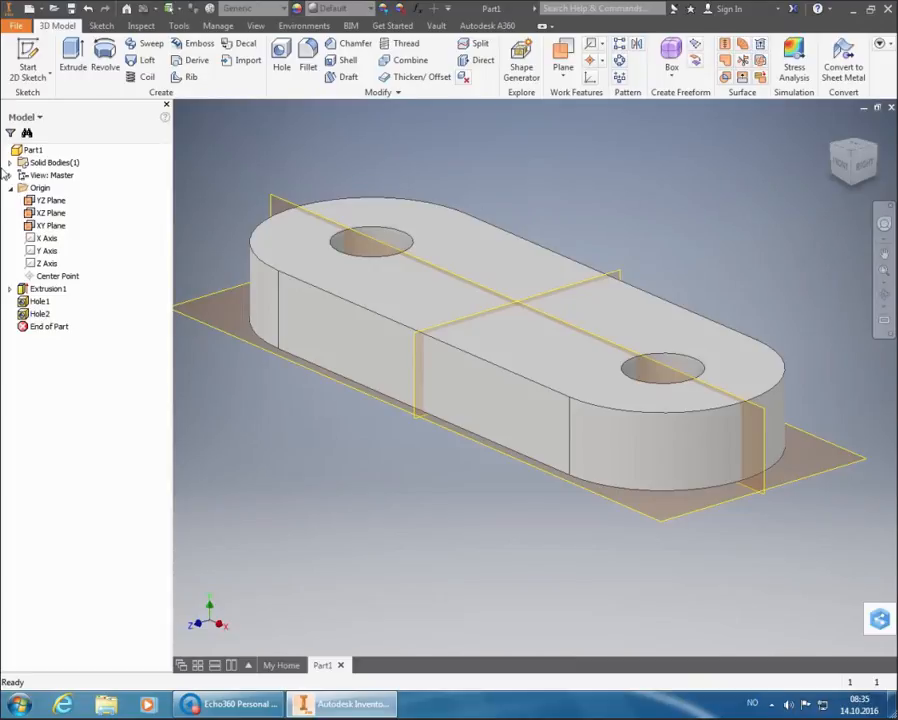
# Hide the YZ, XZ and XY origin planes in the model.
pyautogui.click(49, 201)
pyautogui.keyDown('shift'); pyautogui.click(55, 225); pyautogui.keyUp('shift')
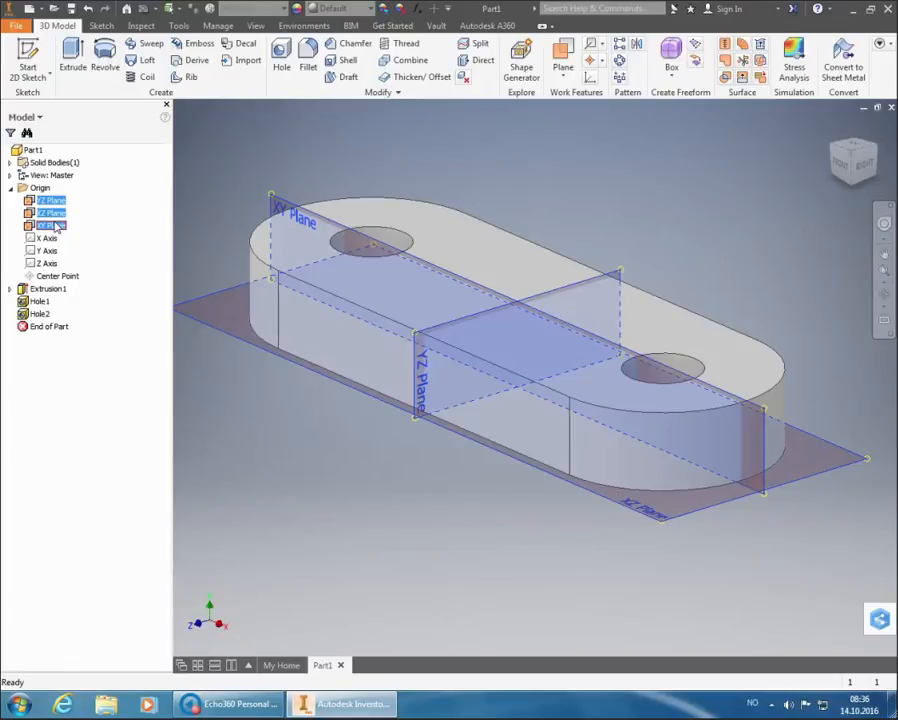
pyautogui.rightClick(58, 226)
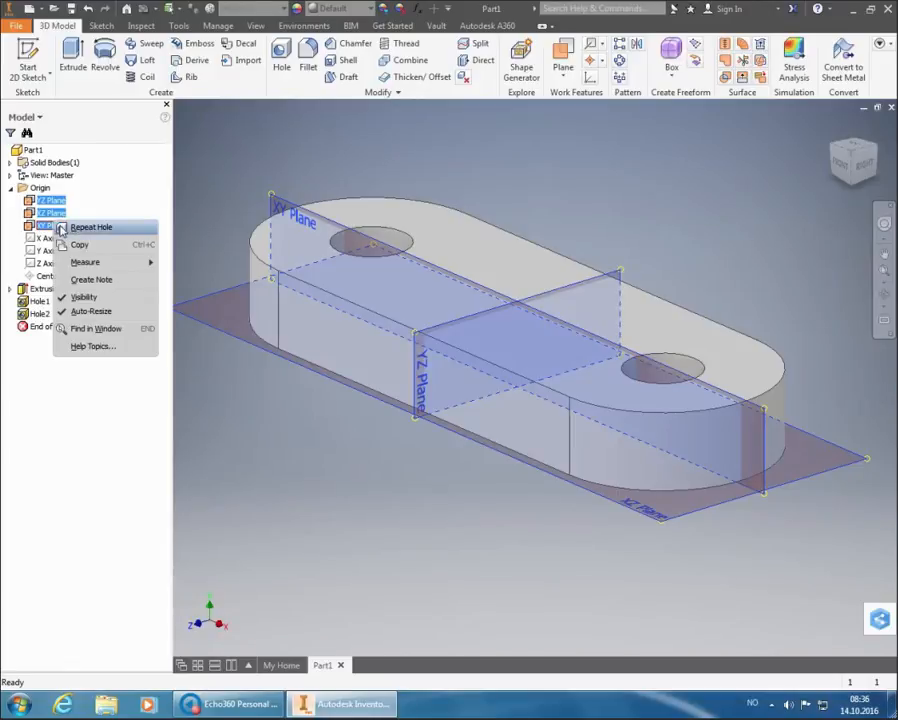
pyautogui.click(96, 297)
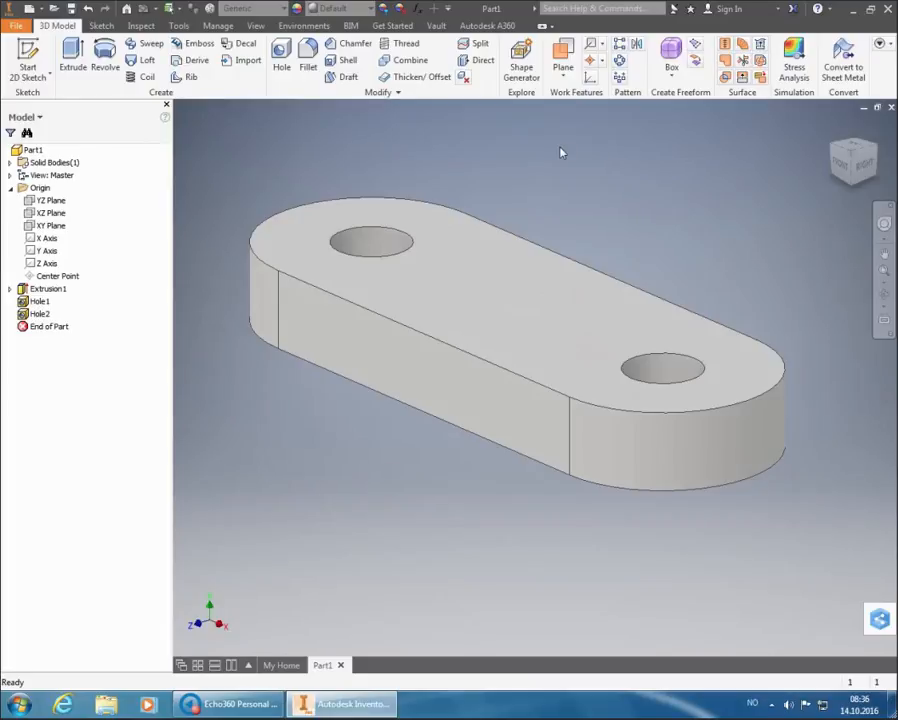
# Assign the Stainless Steel material from the Inventor Material Library to the part.
pyautogui.click(286, 10)
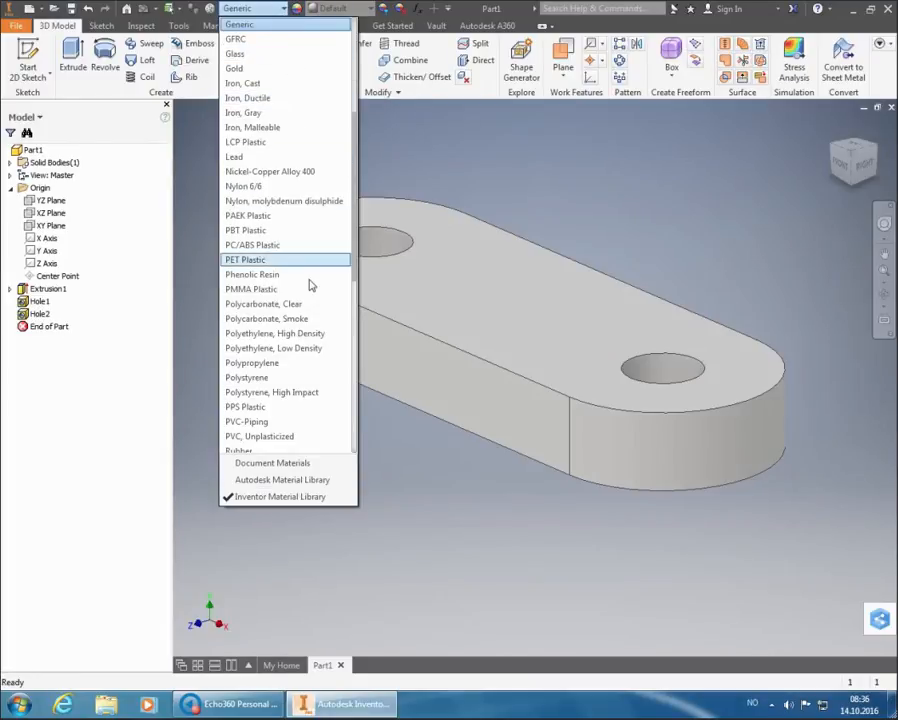
pyautogui.scroll(-4, 309, 322)
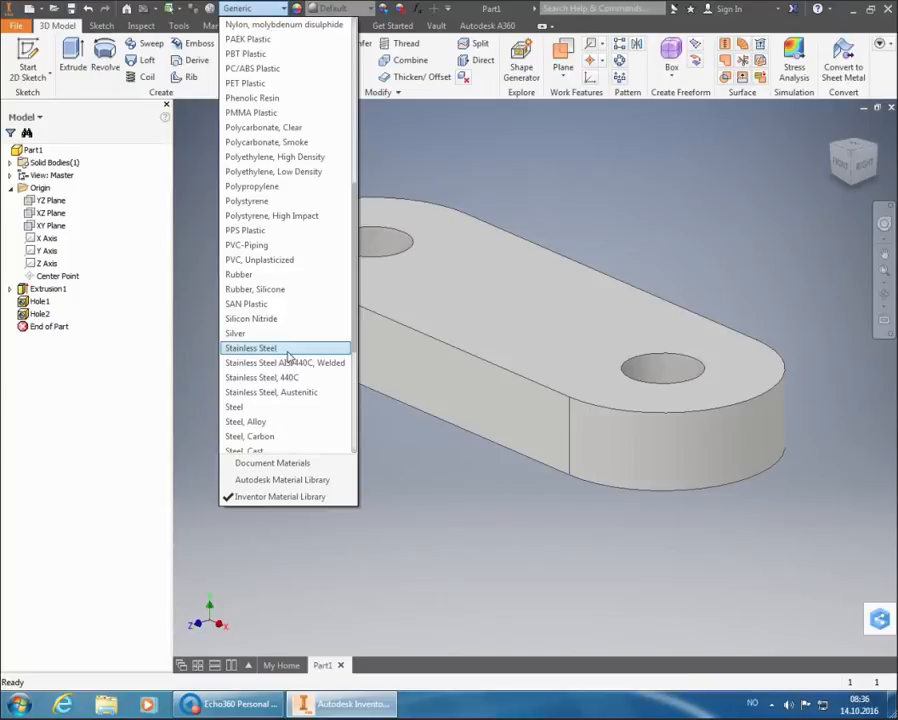
pyautogui.click(287, 349)
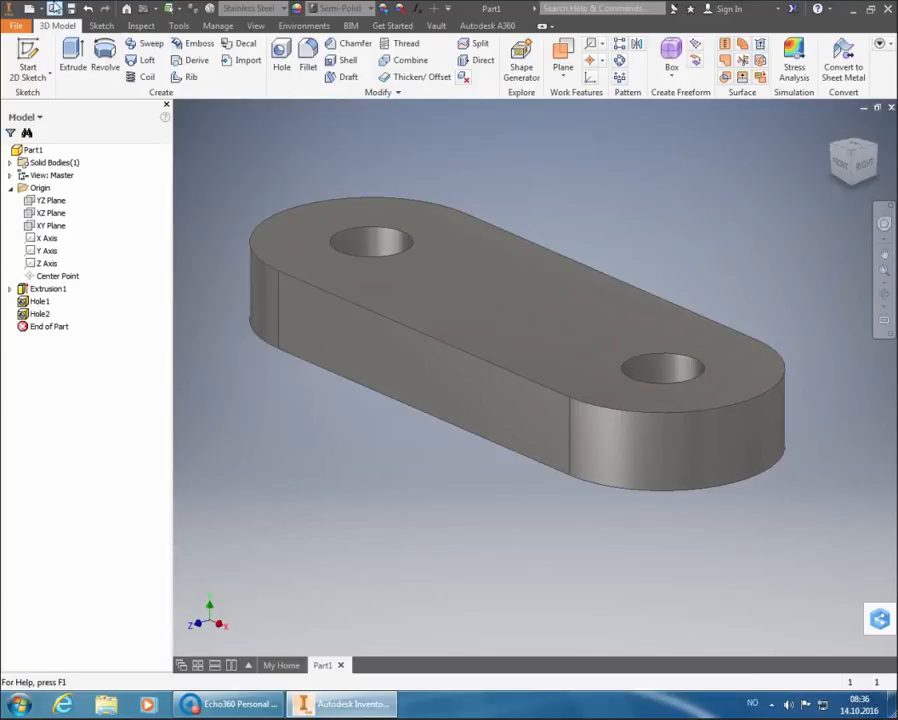
# Save the part as "Base Small" in the Practice Task 7B folder.
pyautogui.click(71, 8)
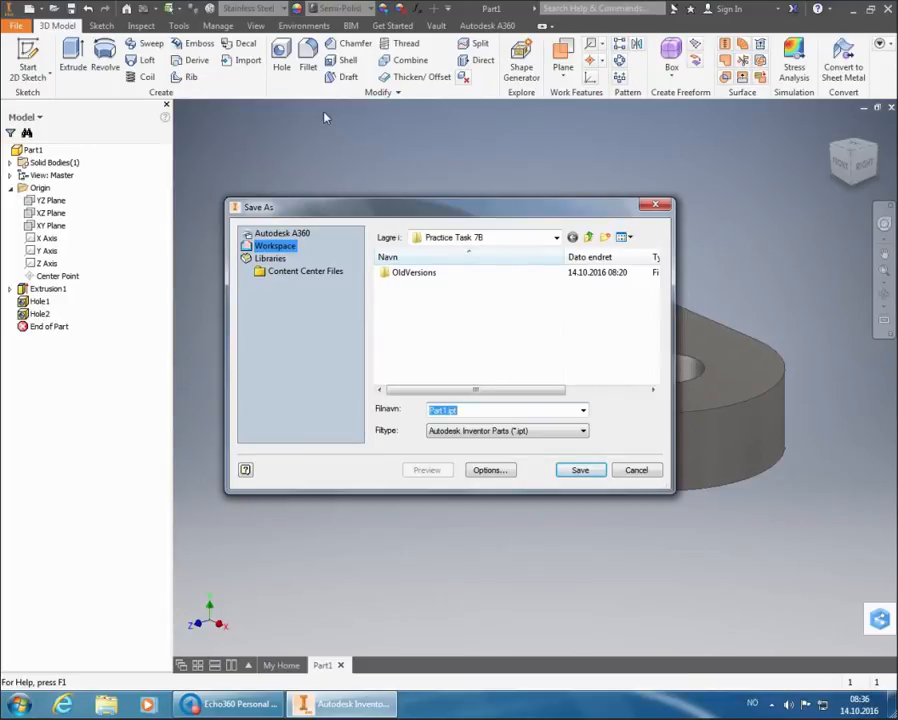
pyautogui.write('Base')
pyautogui.write('Small')
pyautogui.click(579, 471)
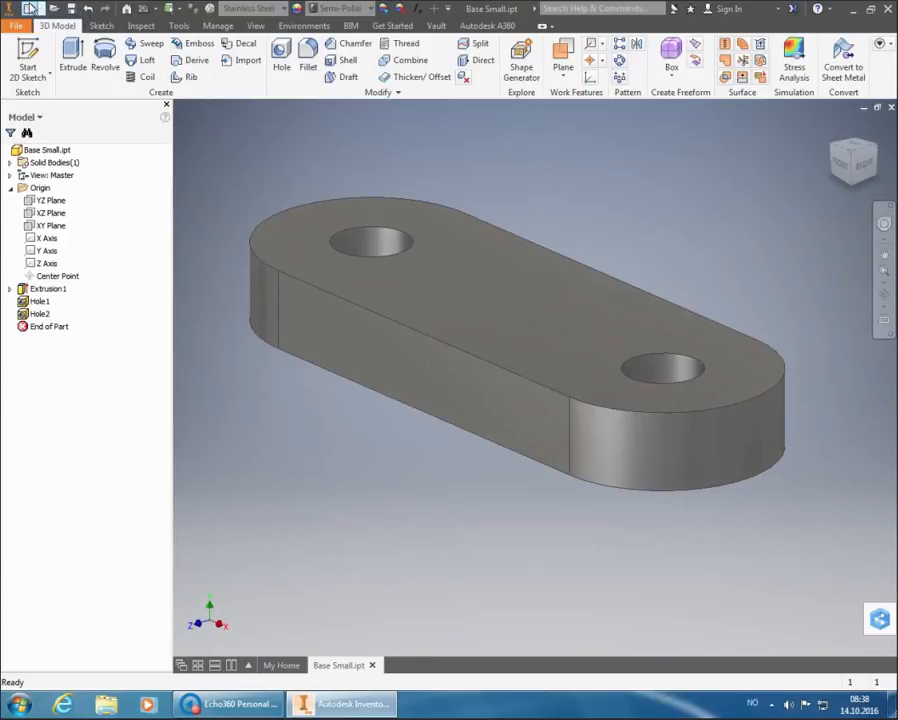
# Create a new drawing from the metric ISO.idw template.
pyautogui.click(30, 8)
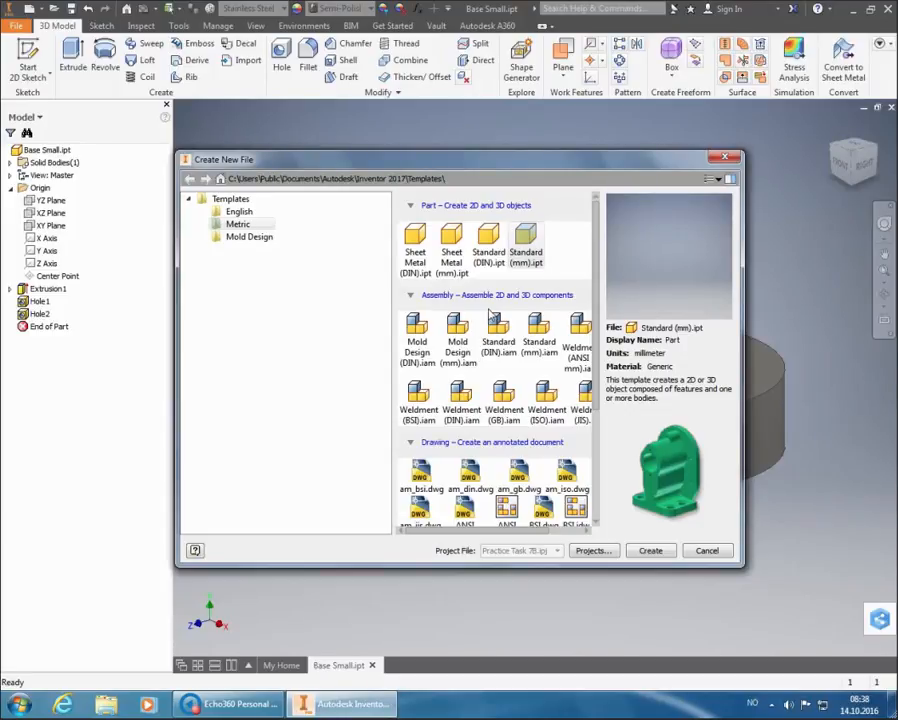
pyautogui.scroll(-5, 460, 360)
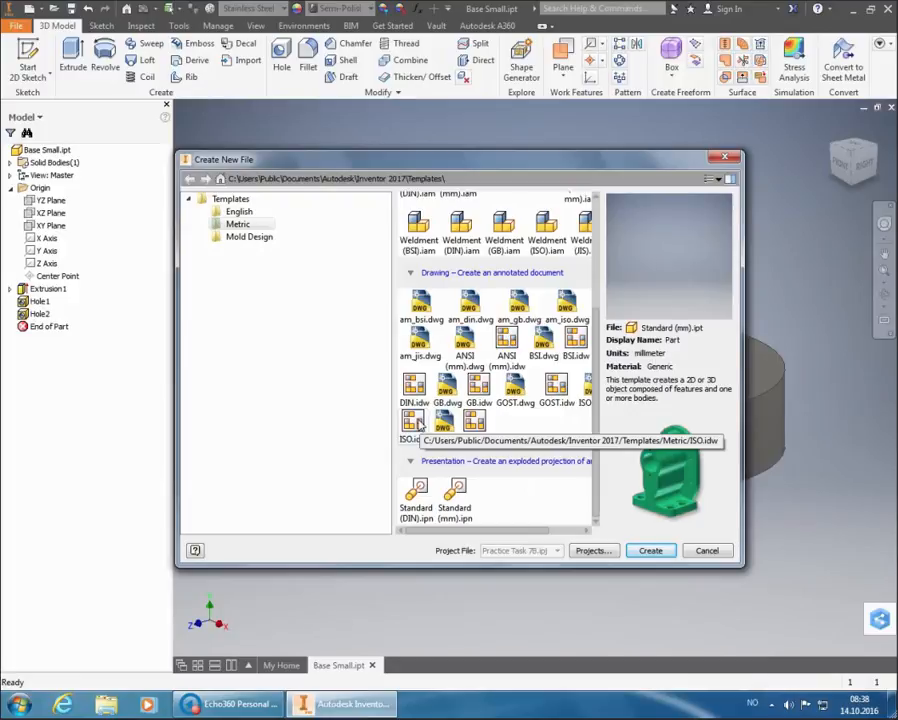
pyautogui.click(417, 424)
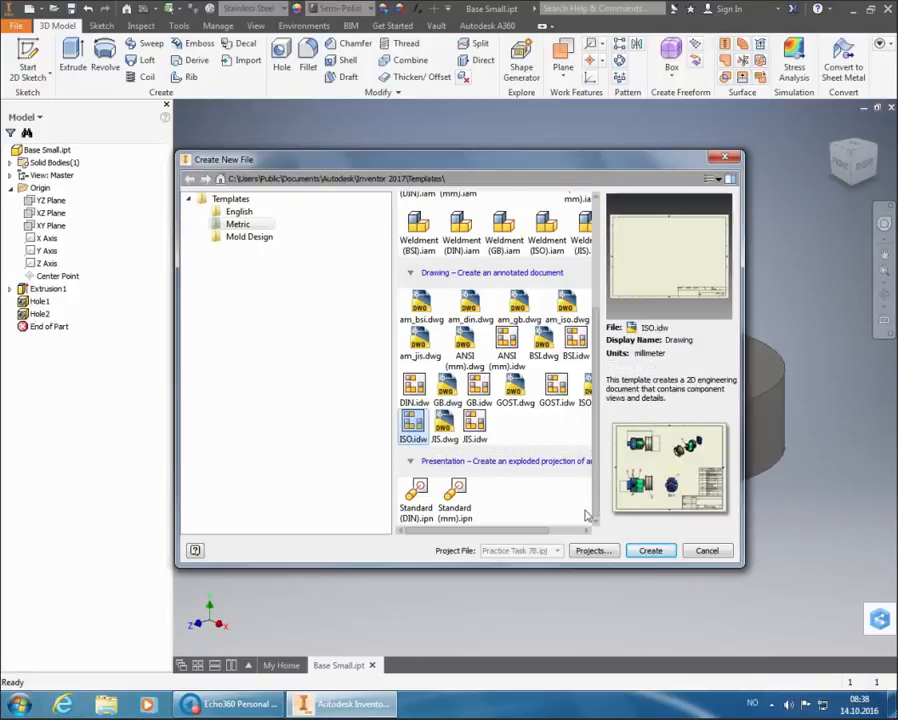
pyautogui.click(649, 551)
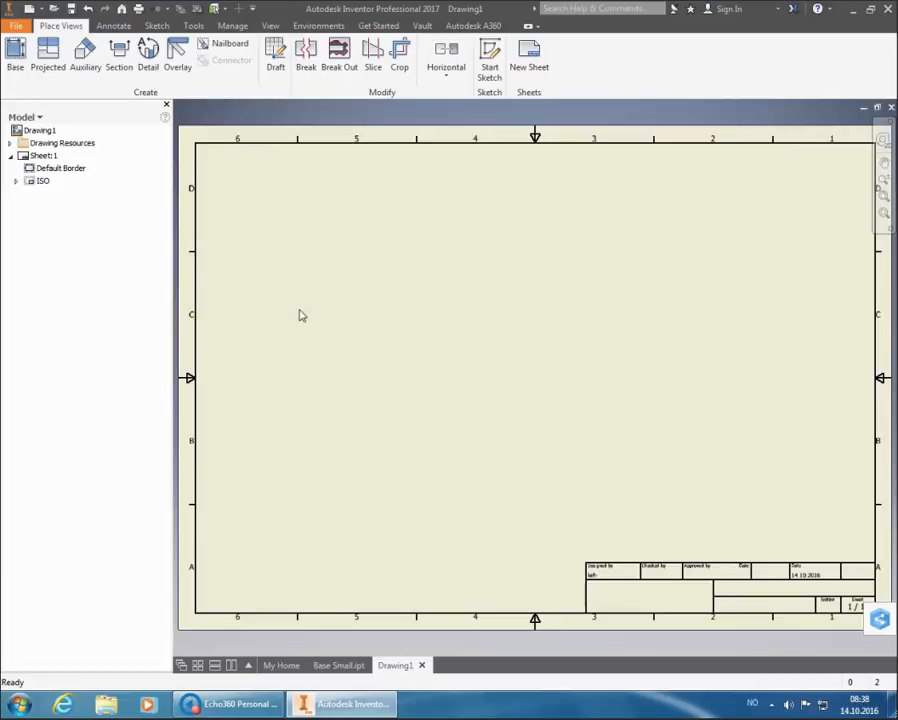
# Start a base view of Base Small.ipt in Top orientation and add a projected side view to its right.
pyautogui.click(13, 60)
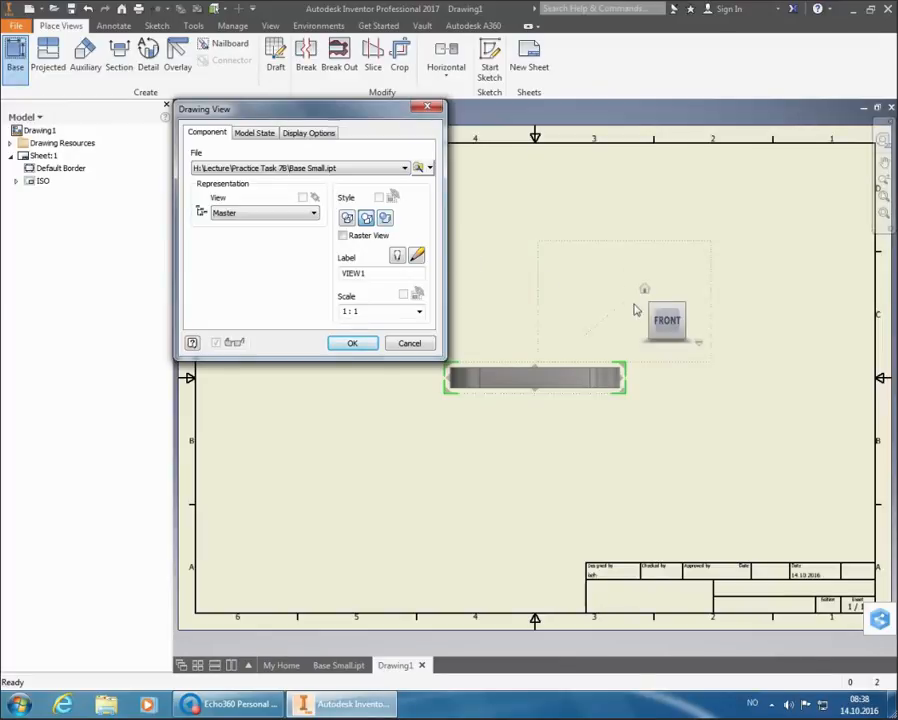
pyautogui.click(672, 299)
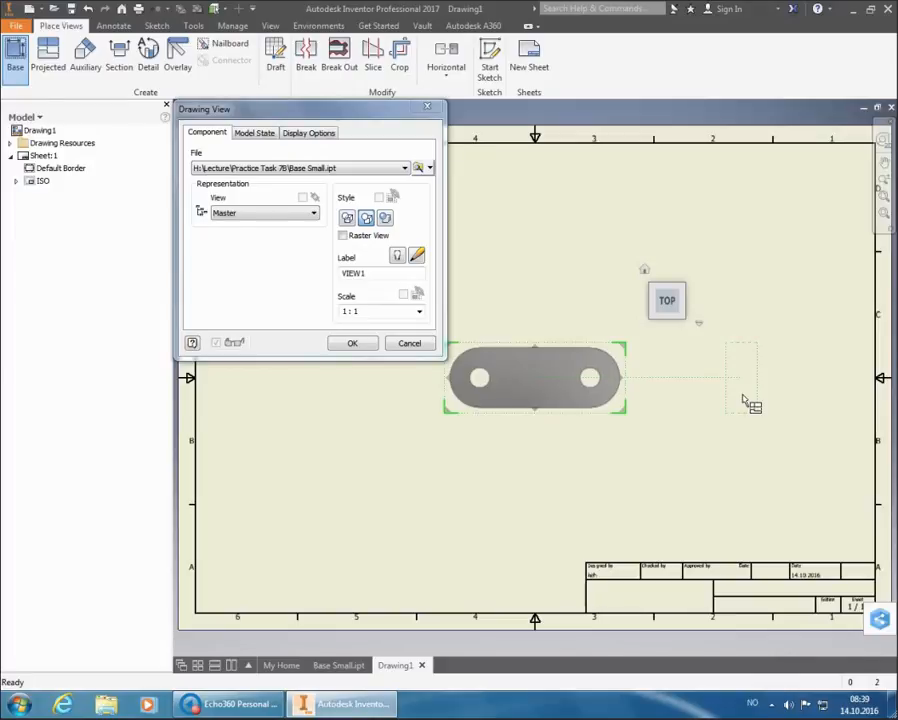
pyautogui.click(780, 400)
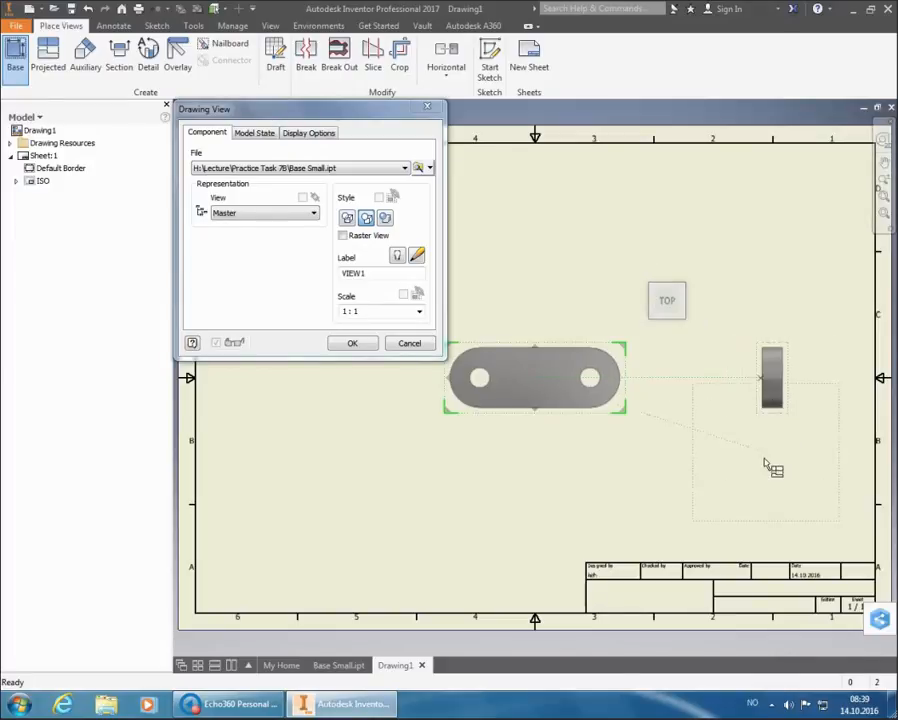
# Create both views at a 2:1 scale and move the base view toward the sheet's upper left.
pyautogui.click(419, 313)
pyautogui.click(417, 354)
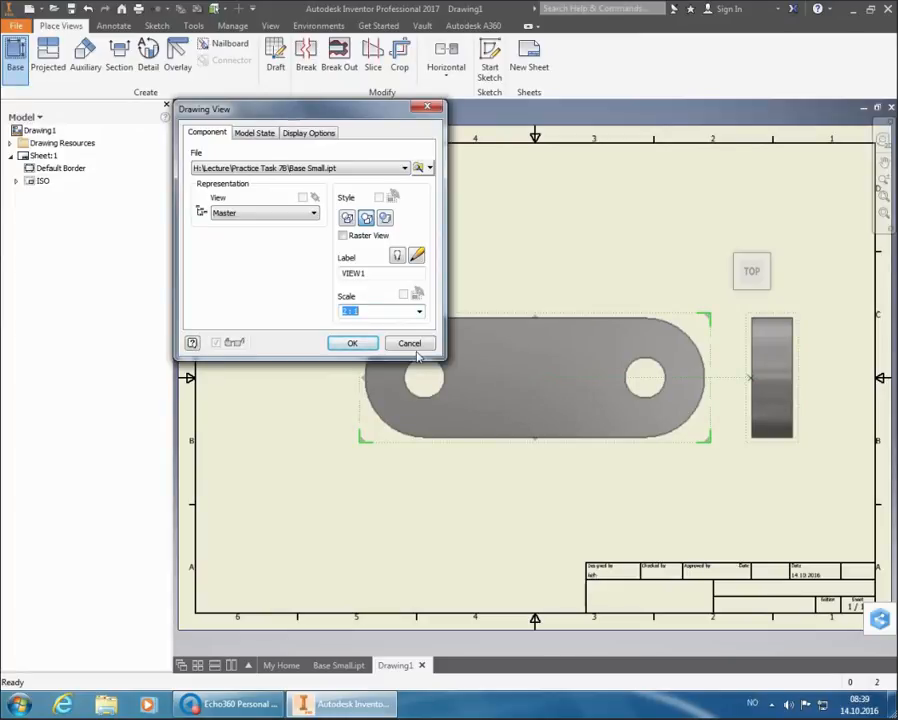
pyautogui.click(419, 311)
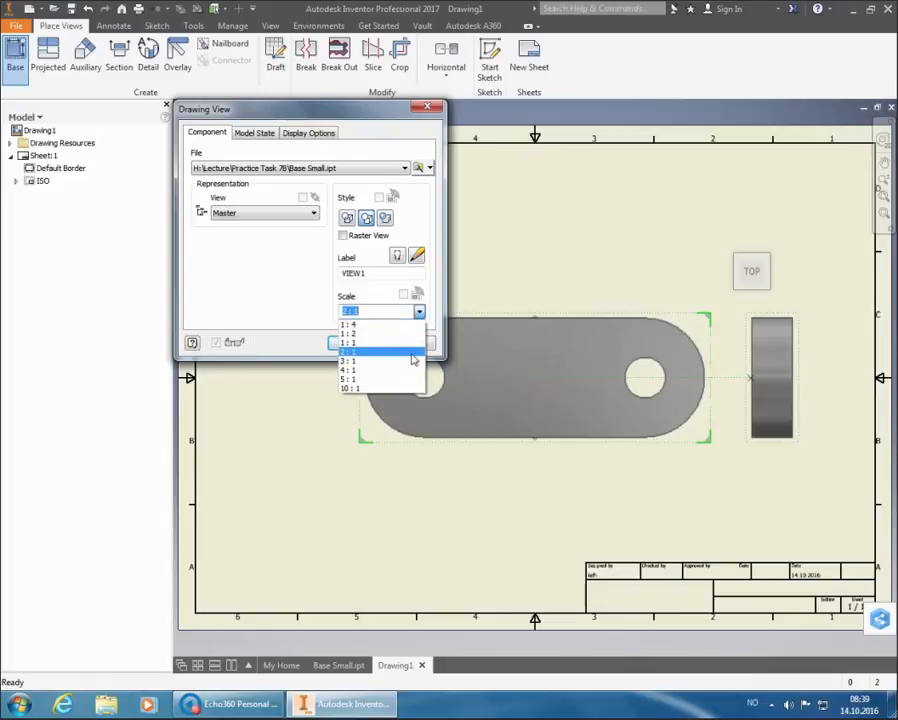
pyautogui.click(413, 361)
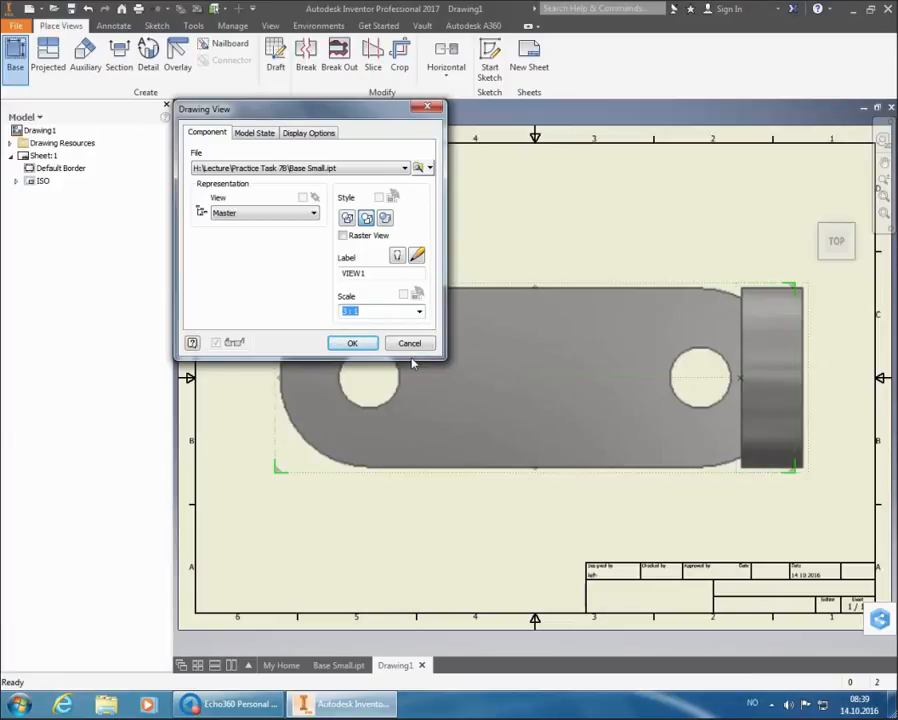
pyautogui.click(419, 312)
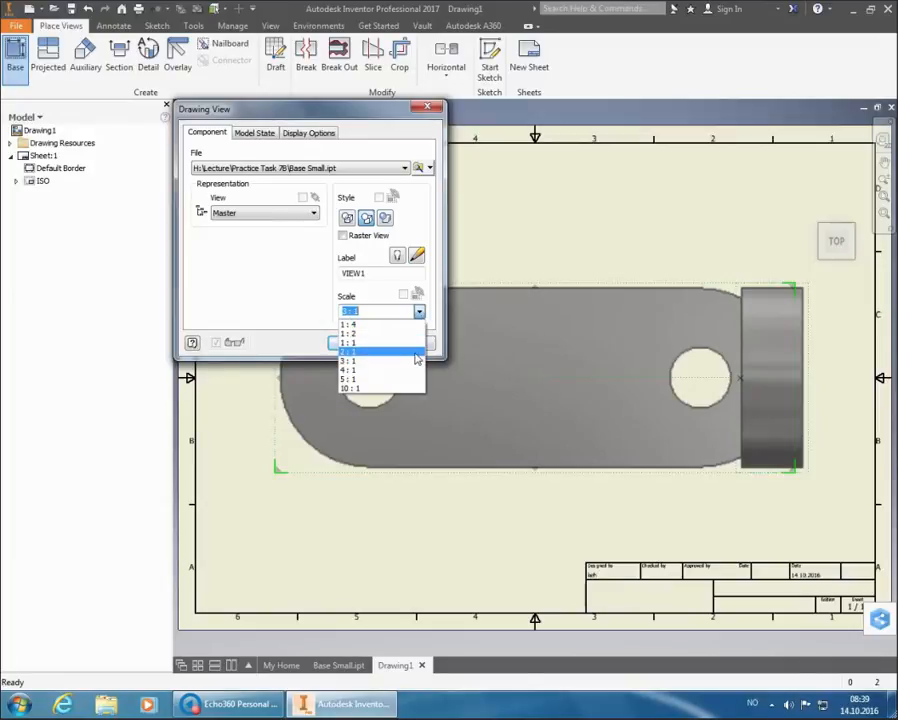
pyautogui.click(416, 354)
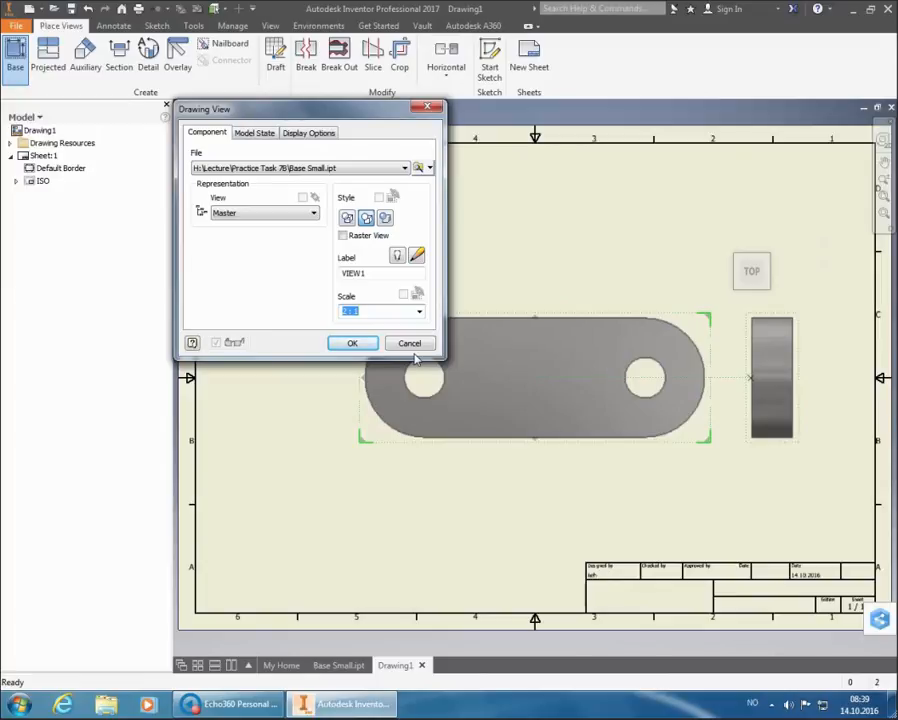
pyautogui.write('2:1')
pyautogui.click(352, 343)
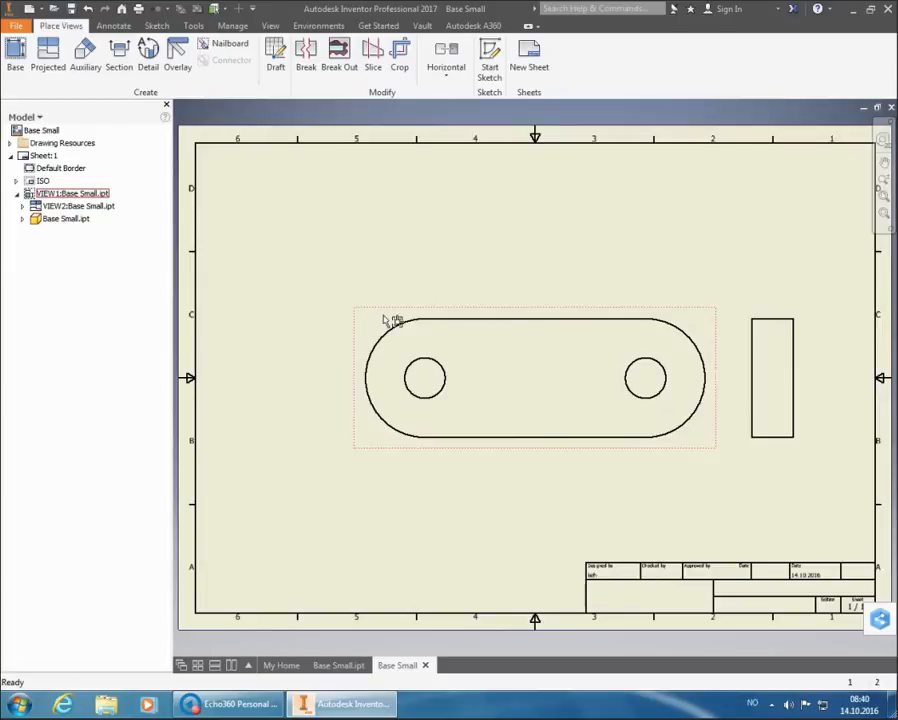
pyautogui.moveTo(392, 315)
pyautogui.mouseDown()
pyautogui.moveTo(341, 283)
pyautogui.moveTo(325, 259)
pyautogui.moveTo(332, 248)
pyautogui.mouseUp()
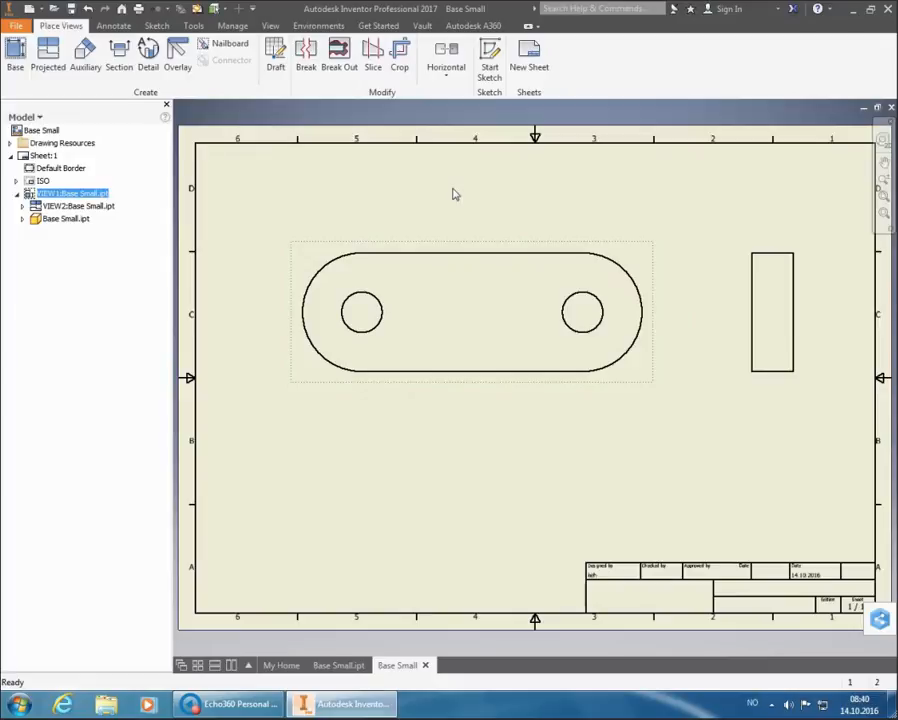
# Add center marks to both holes and both rounded ends of the base view.
pyautogui.click(114, 27)
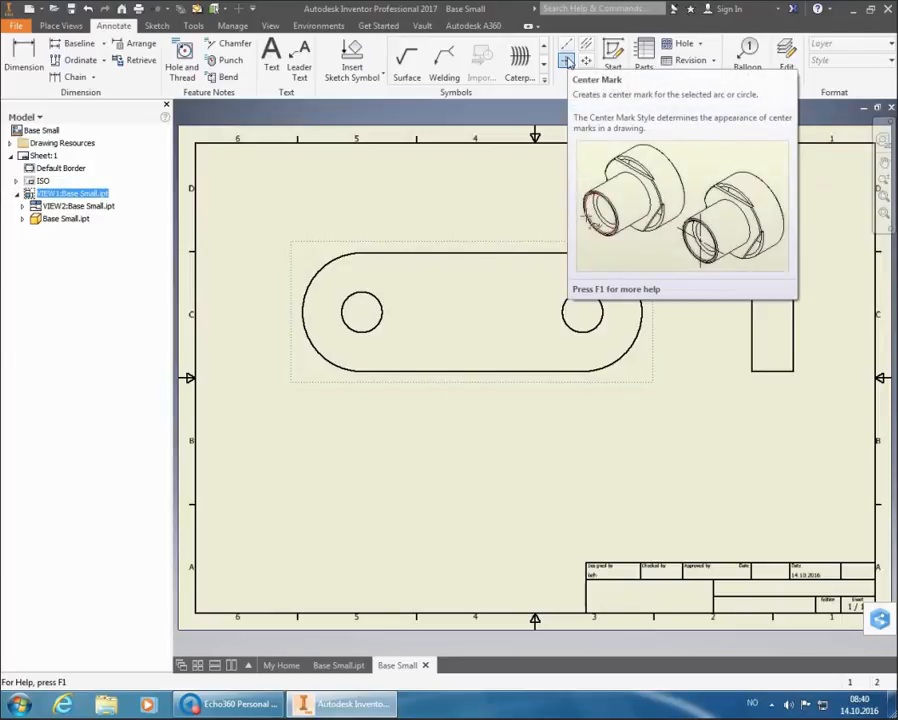
pyautogui.click(566, 61)
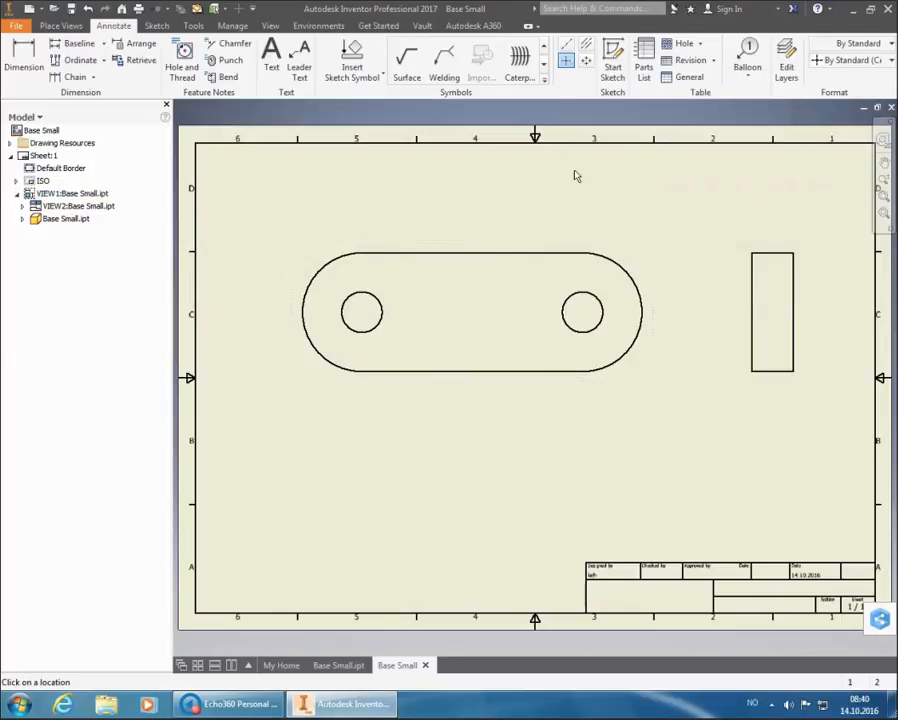
pyautogui.click(627, 267)
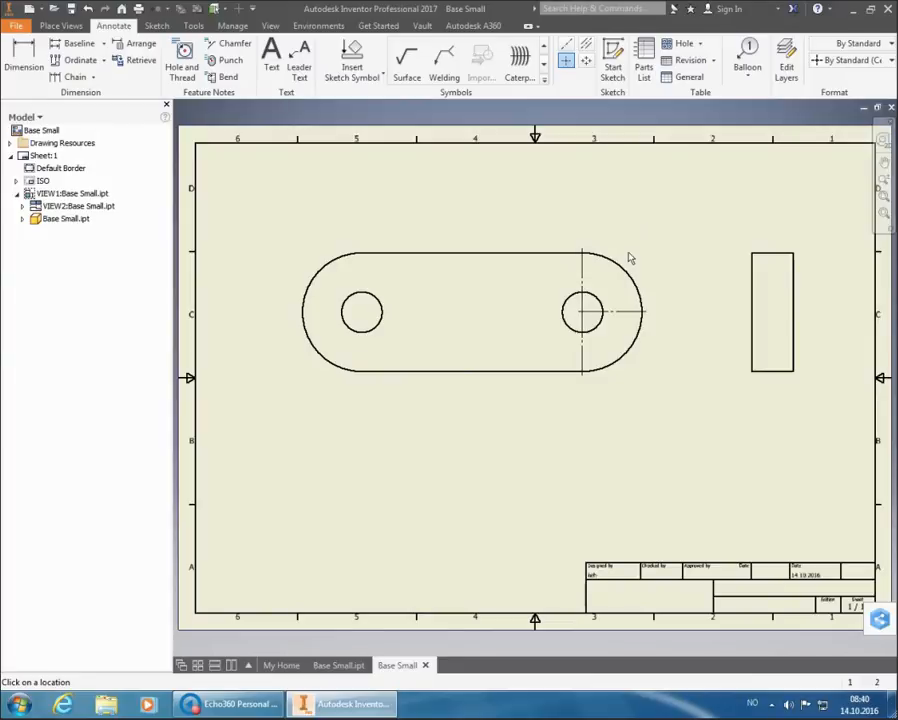
pyautogui.click(596, 296)
pyautogui.click(388, 318)
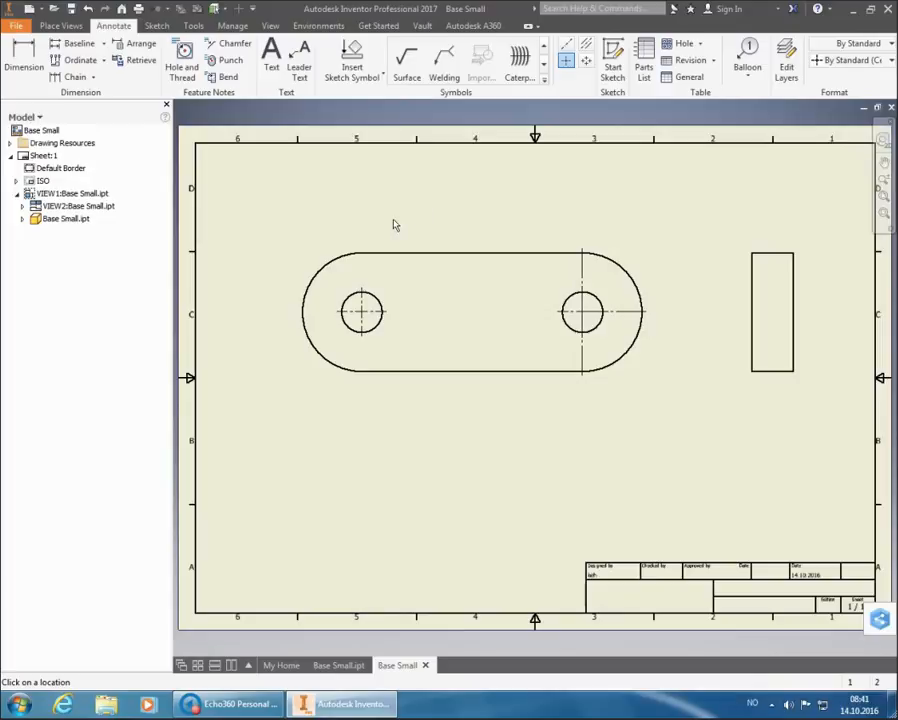
pyautogui.click(338, 264)
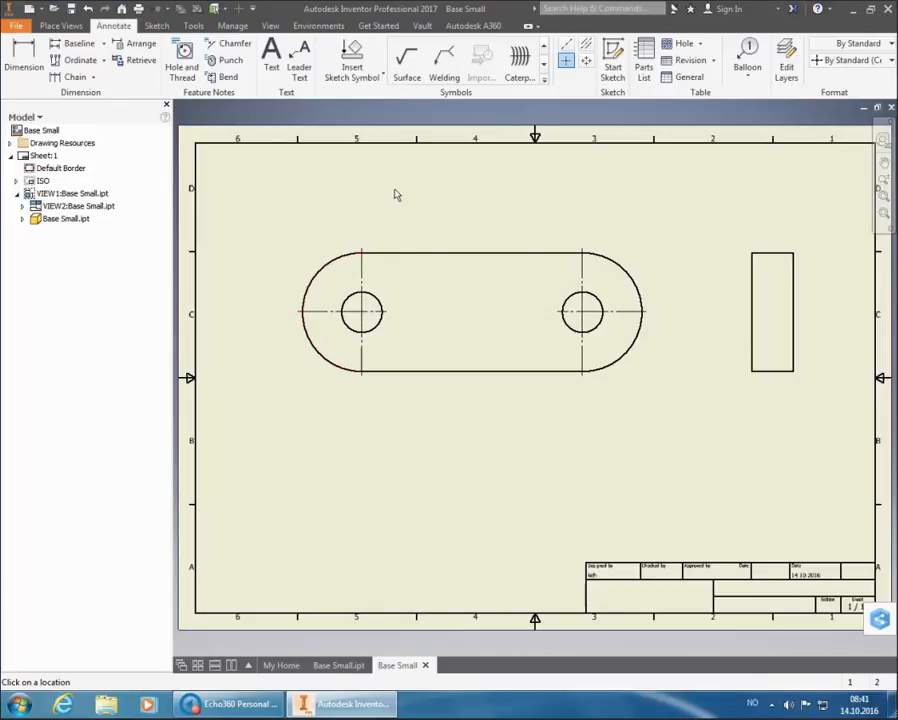
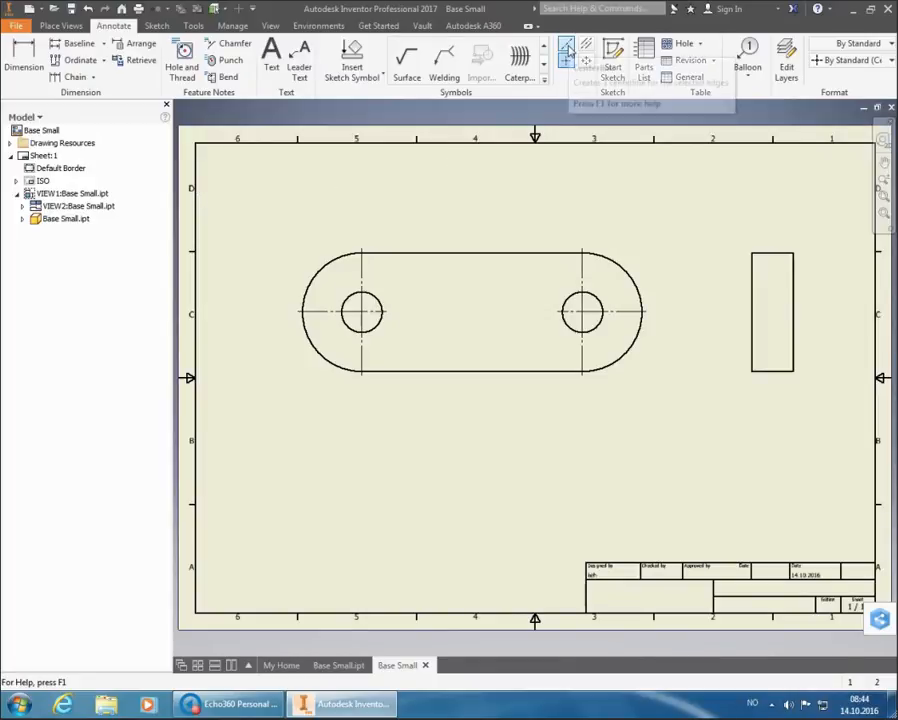
# Add a horizontal centerline connecting the two hole centers in the base view.
pyautogui.click(567, 48)
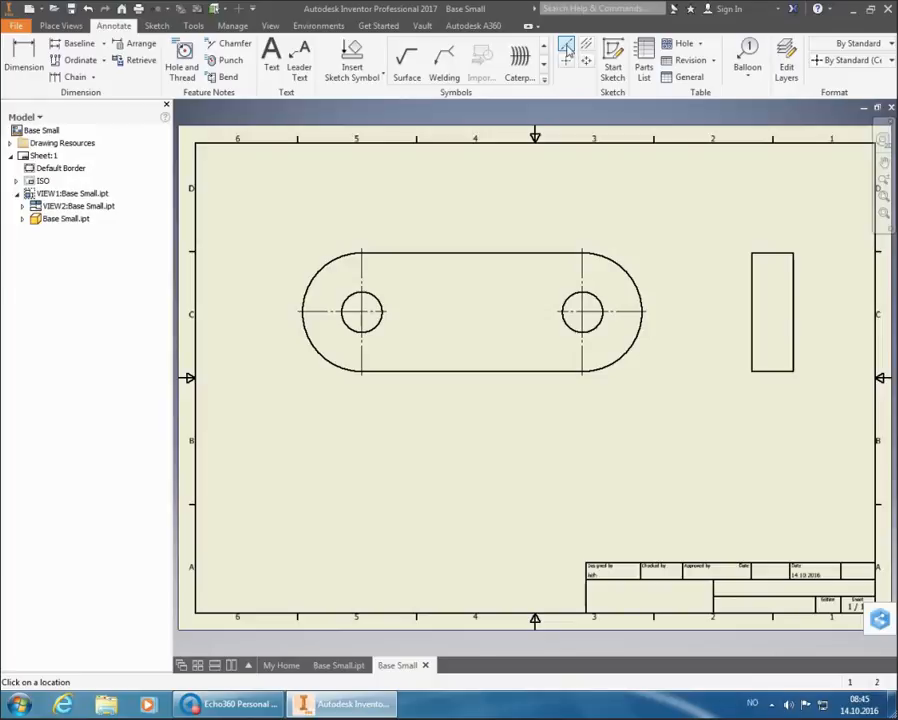
pyautogui.click(392, 314)
pyautogui.click(581, 311)
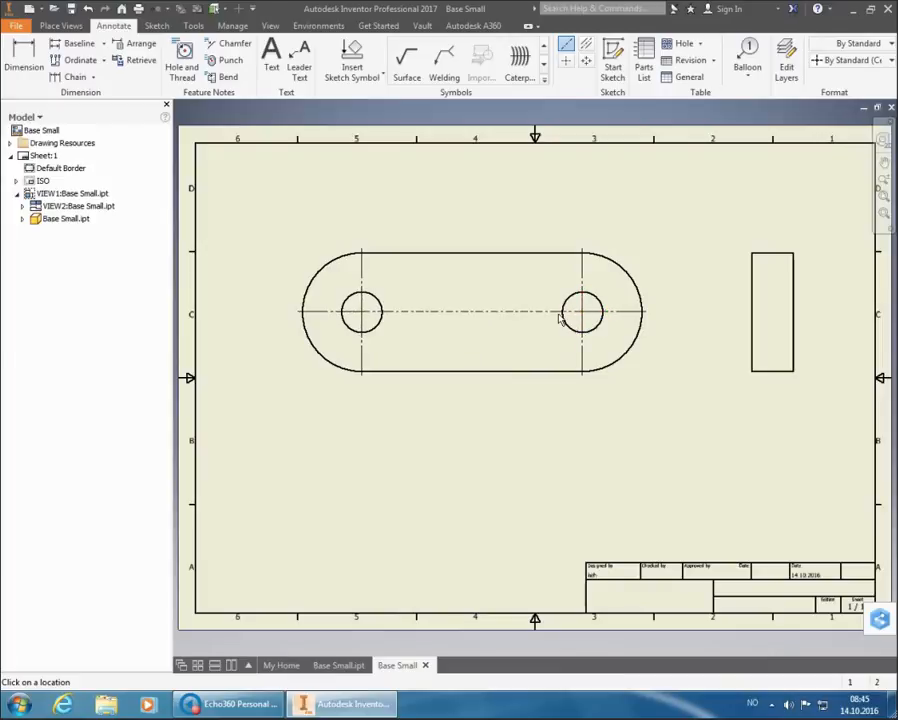
pyautogui.rightClick(600, 468)
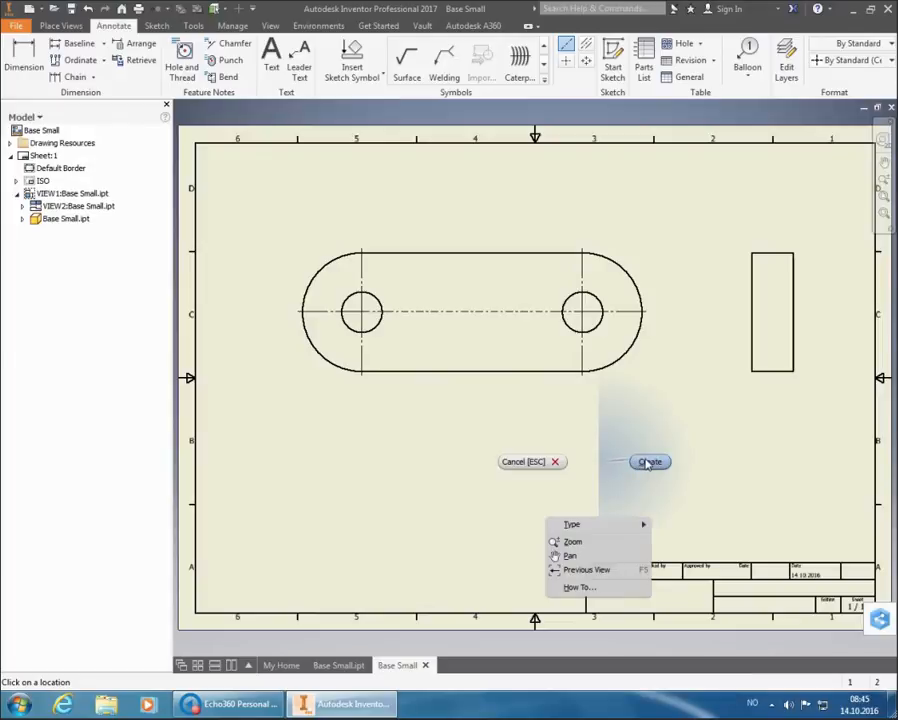
pyautogui.click(649, 463)
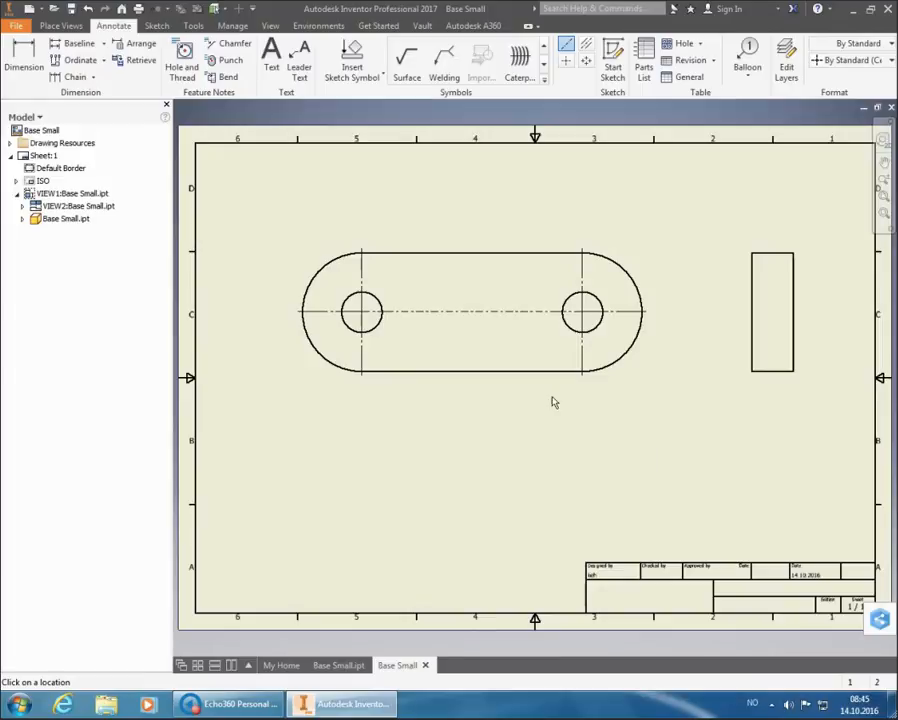
# Add a vertical centerline through the midpoints of the base view's two straight edges.
pyautogui.click(483, 379)
pyautogui.click(481, 250)
pyautogui.rightClick(500, 193)
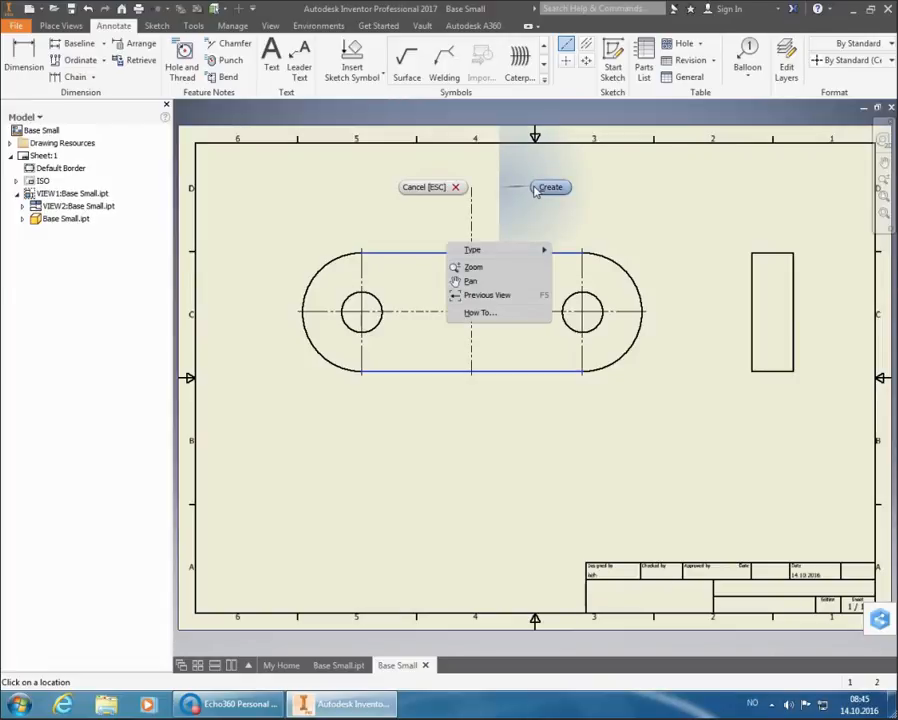
pyautogui.click(548, 188)
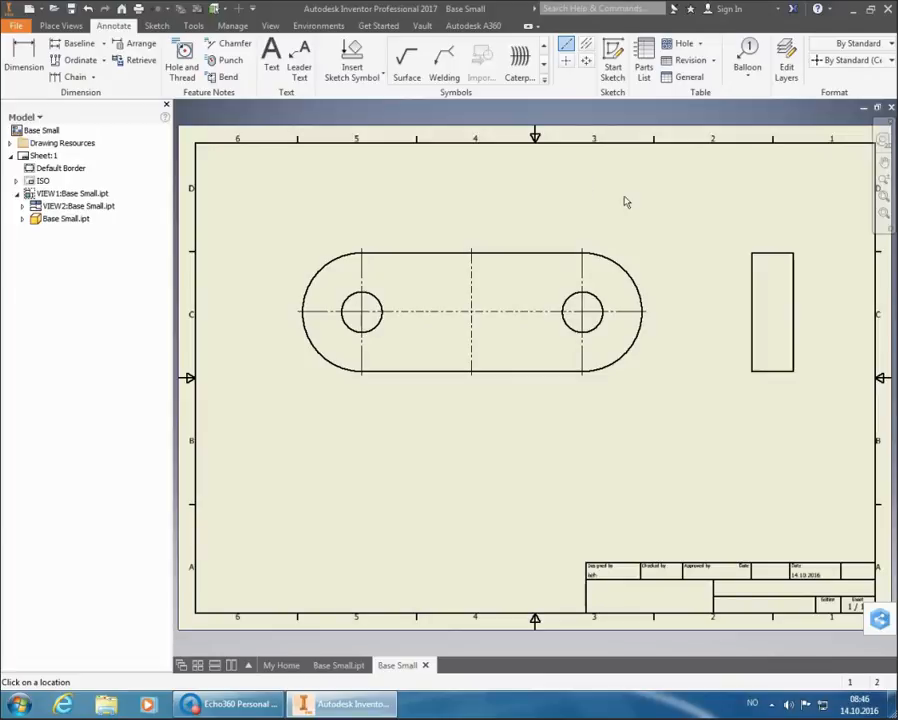
# Add a horizontal centerline through the midpoints of the side view's two long edges.
pyautogui.click(752, 314)
pyautogui.click(793, 312)
pyautogui.rightClick(814, 306)
pyautogui.click(860, 304)
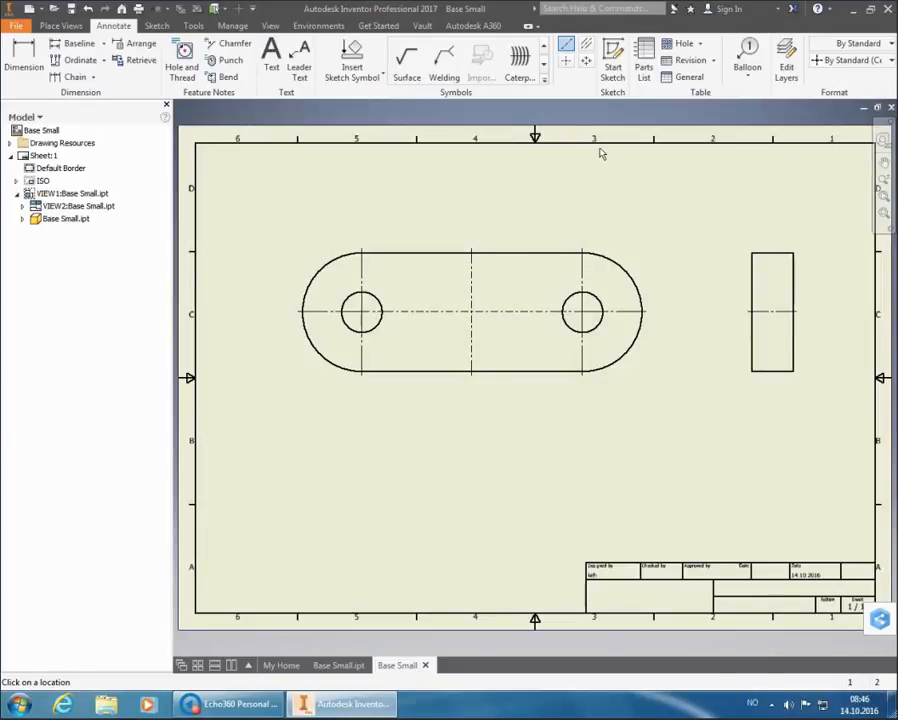
# Dimension the distance between the two hole centers below the base view, using the Default - Method 1b (ISO) dimension style.
pyautogui.click(24, 55)
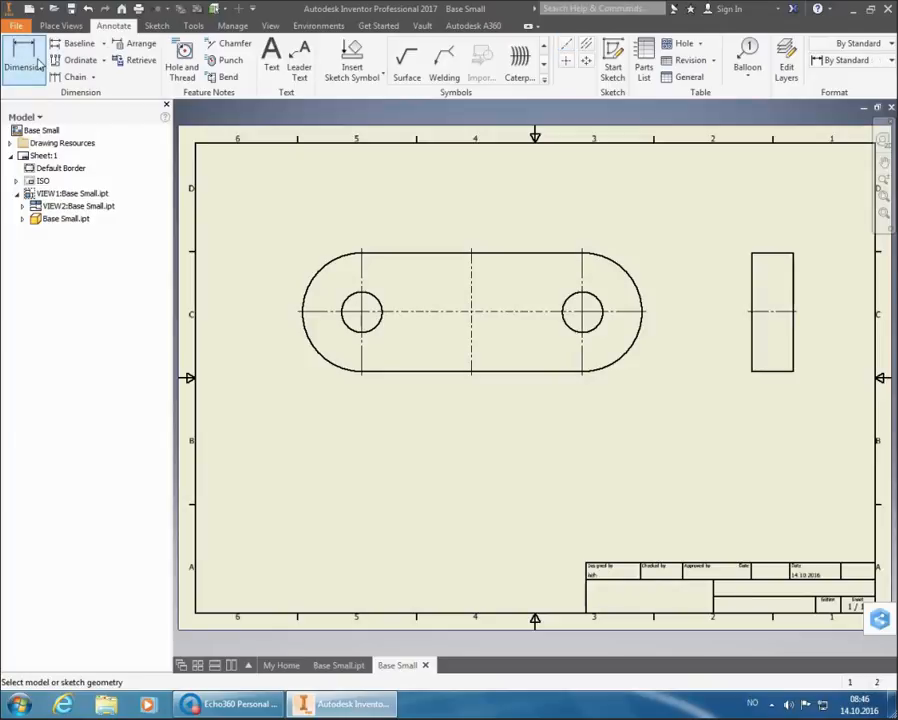
pyautogui.click(363, 370)
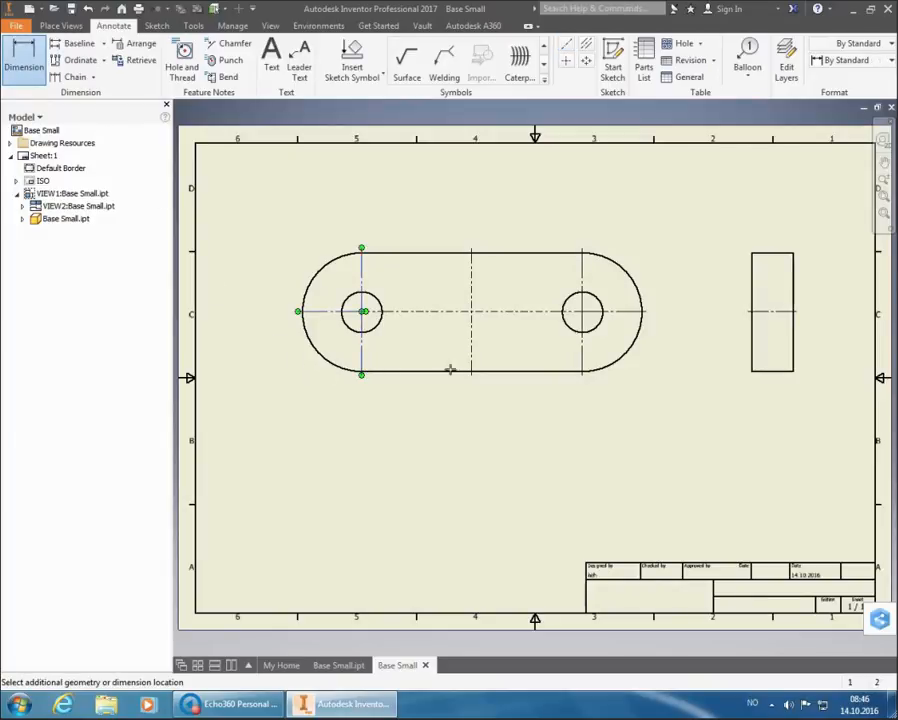
pyautogui.click(588, 370)
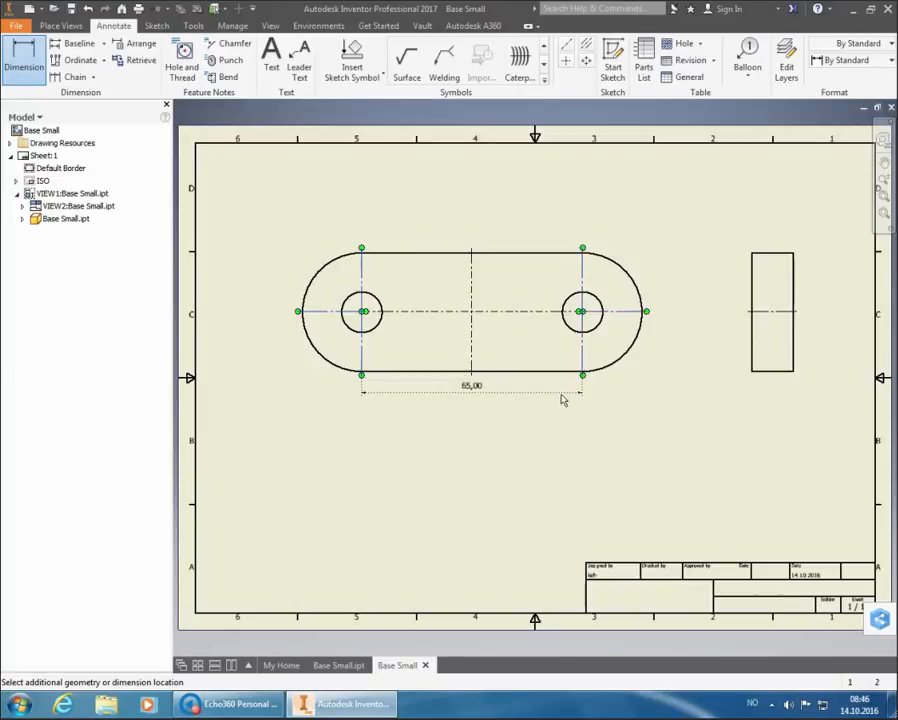
pyautogui.click(850, 62)
pyautogui.click(848, 107)
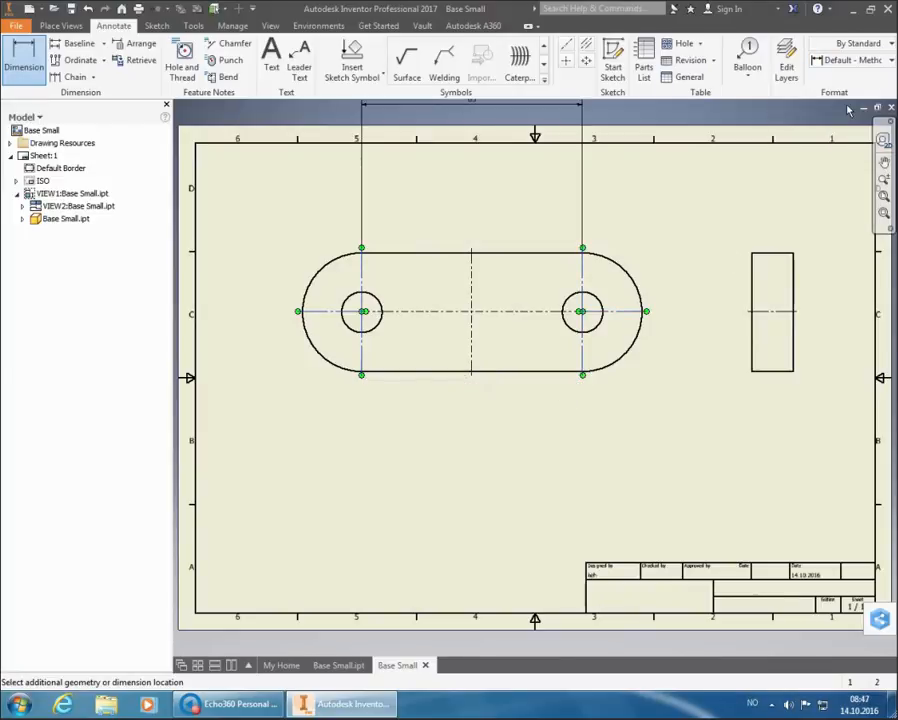
pyautogui.click(492, 403)
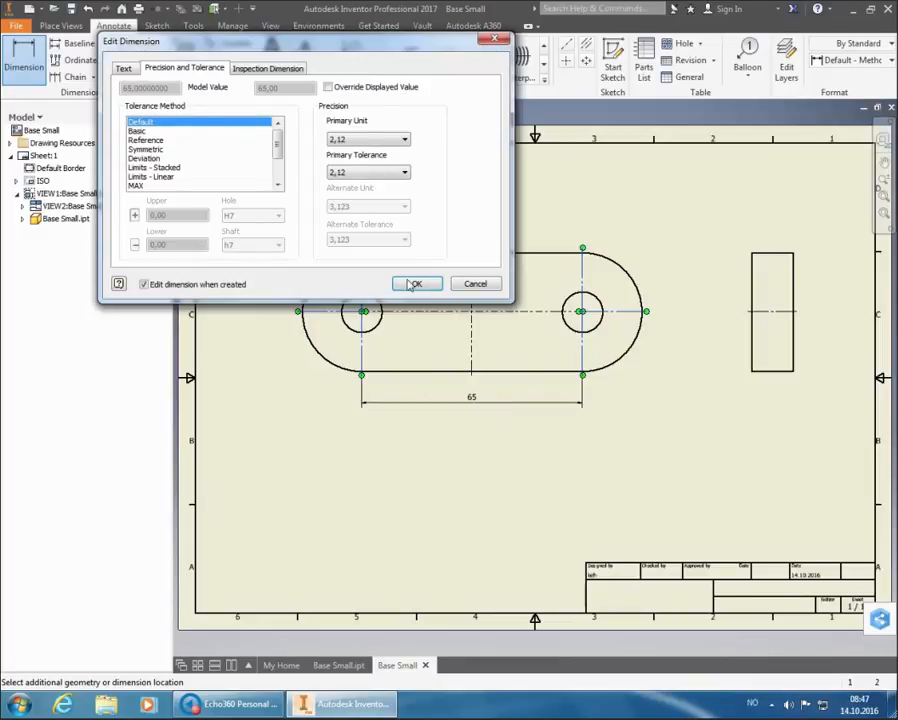
pyautogui.click(417, 284)
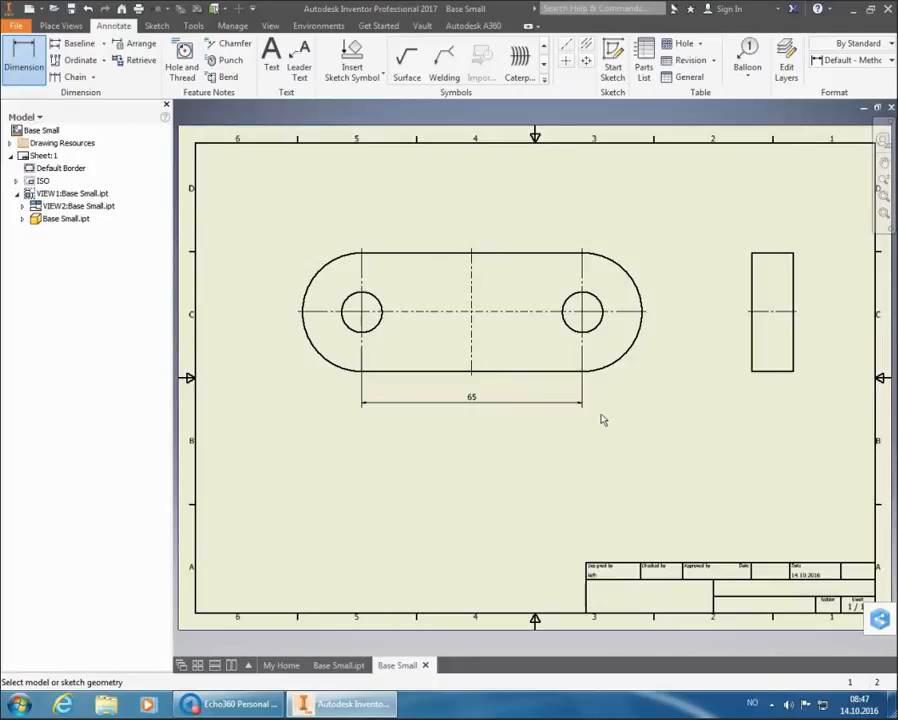
# Dimension the part's thickness below the side view, in line with the hole-spacing dimension.
pyautogui.click(770, 374)
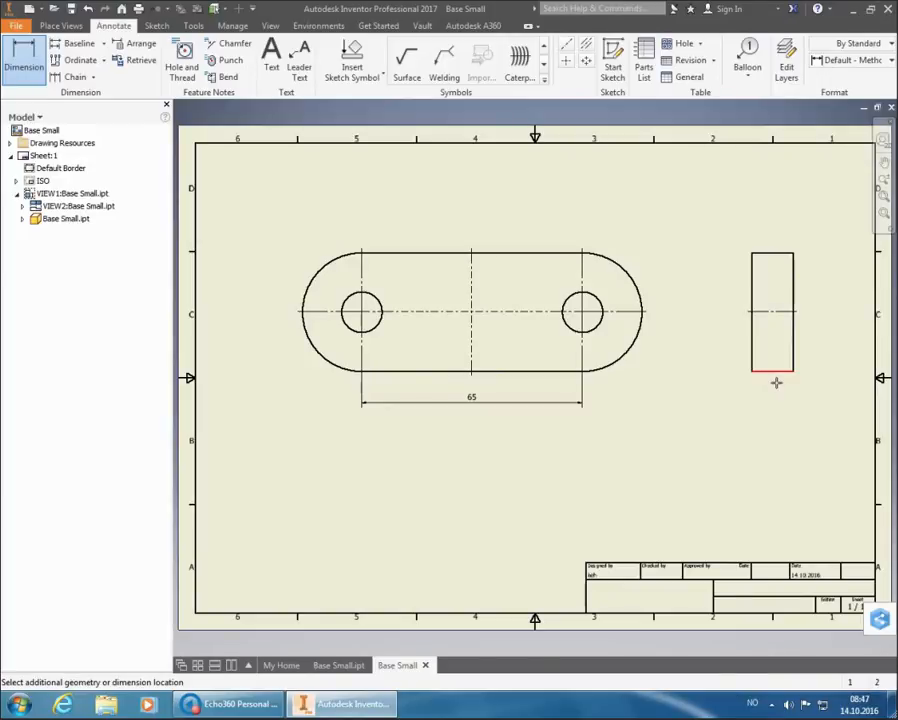
pyautogui.click(772, 398)
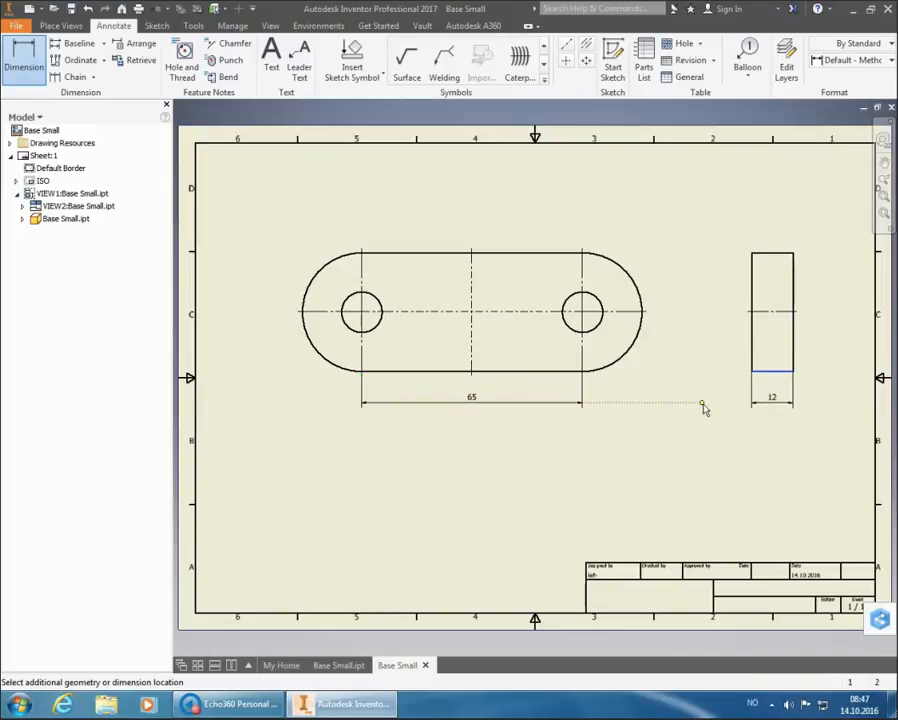
pyautogui.click(750, 408)
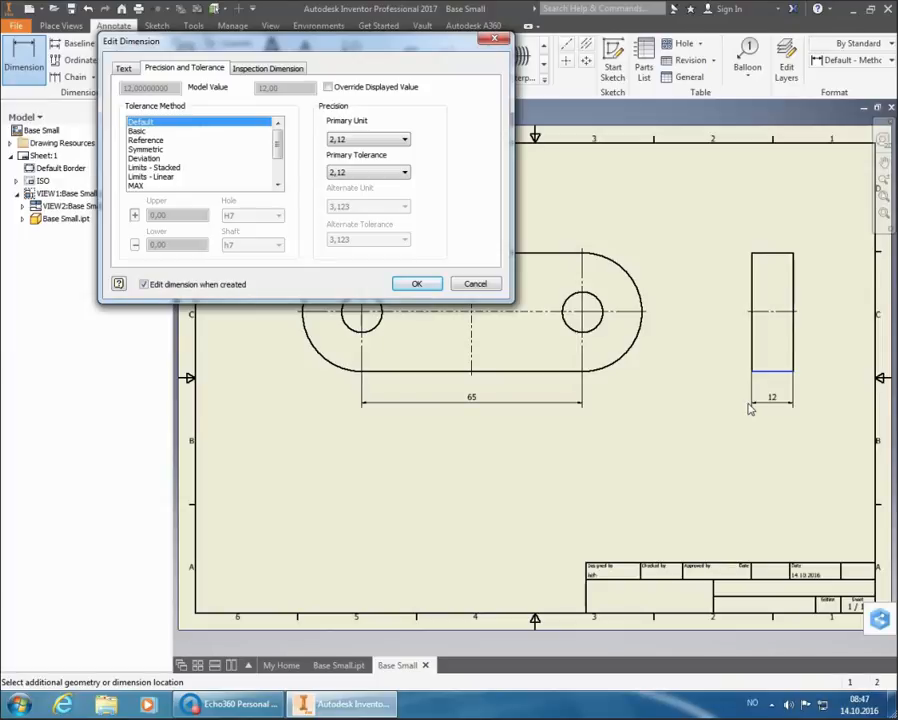
pyautogui.click(416, 283)
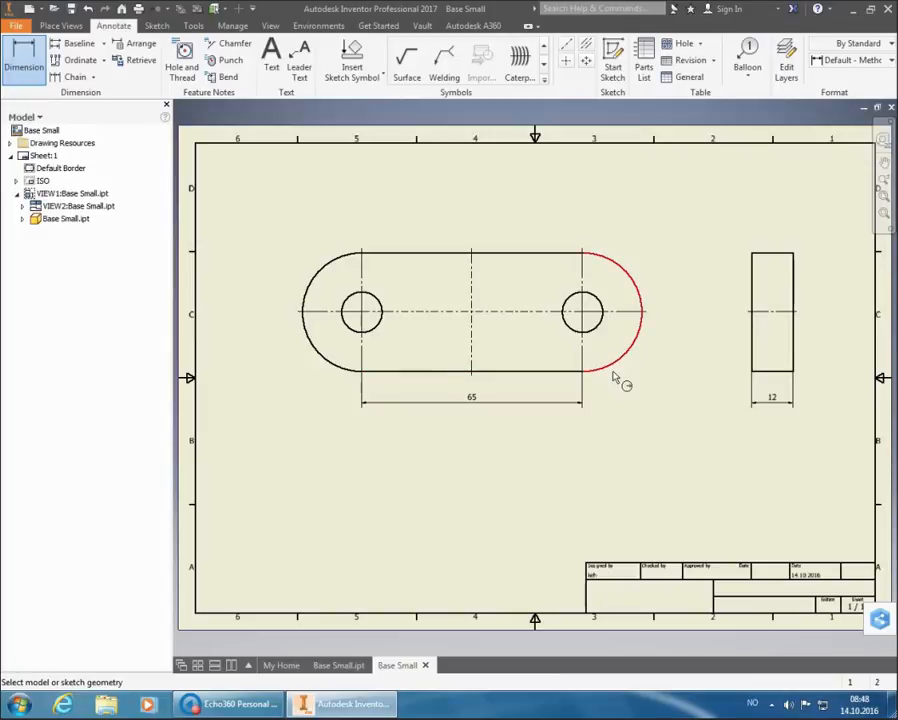
# Dimension the side view's long outer edge as a diameter, placed beside the view.
pyautogui.click(795, 361)
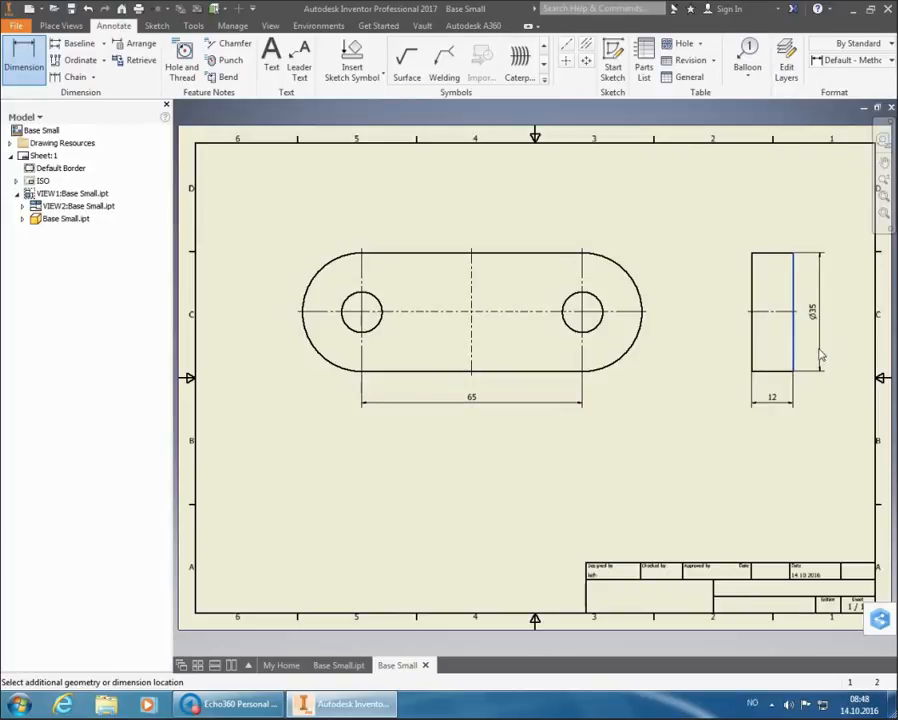
pyautogui.click(821, 356)
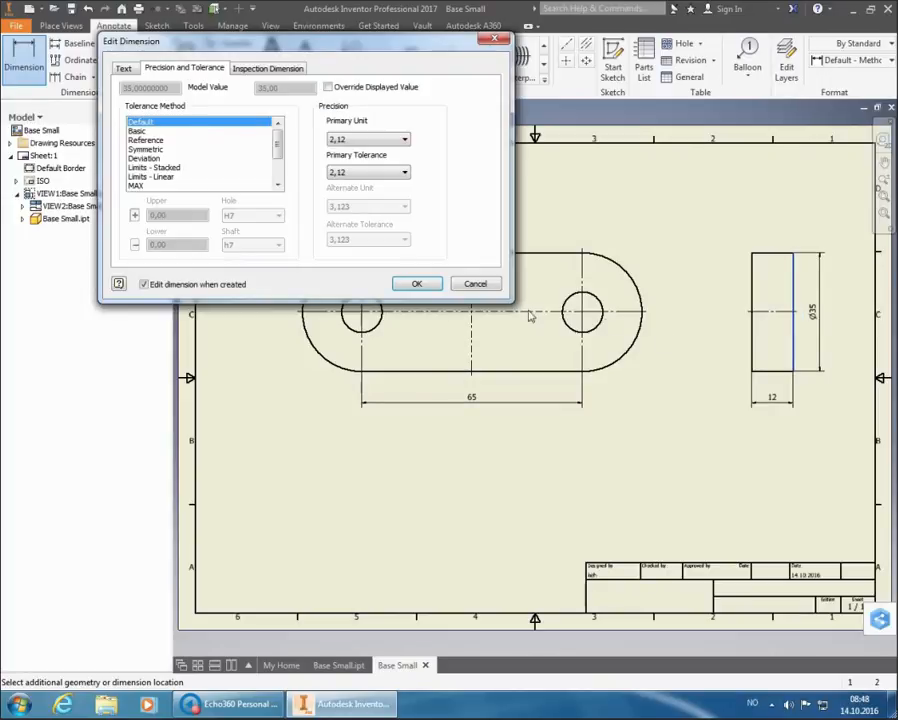
pyautogui.click(417, 284)
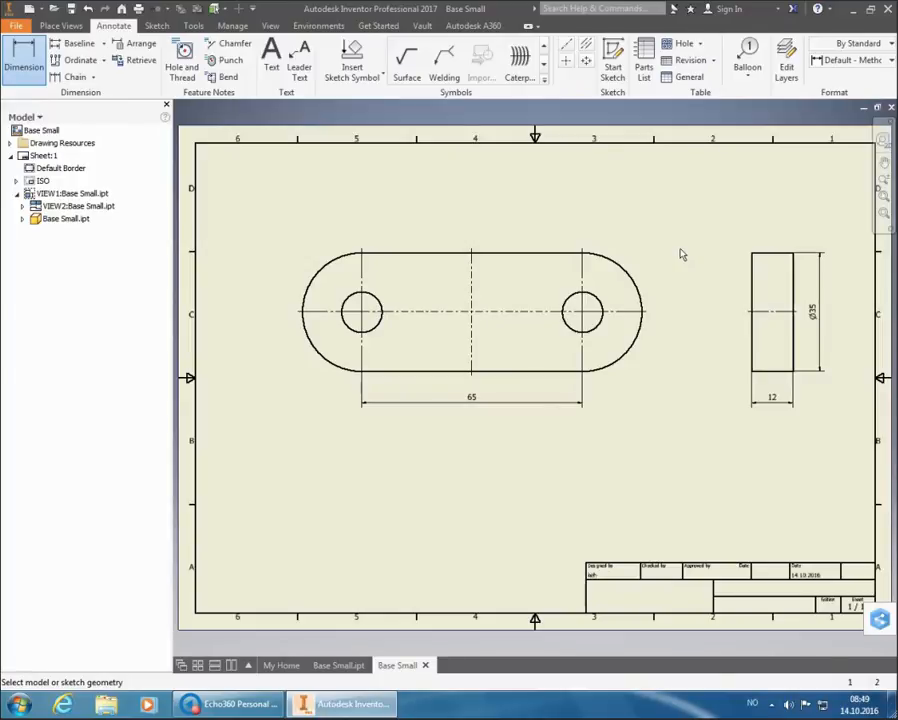
pyautogui.click(788, 378)
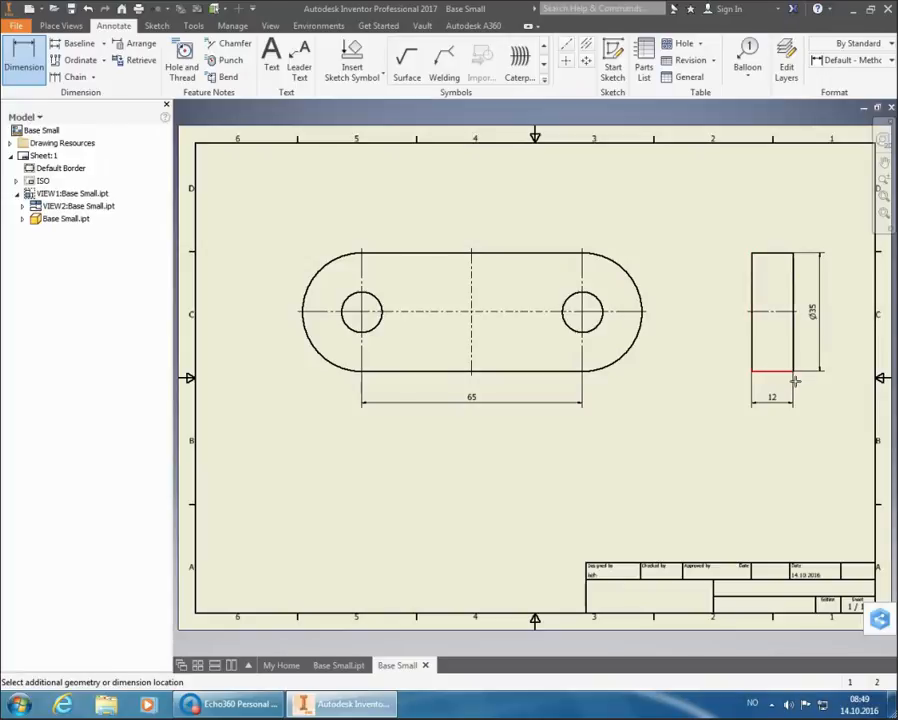
pyautogui.click(782, 254)
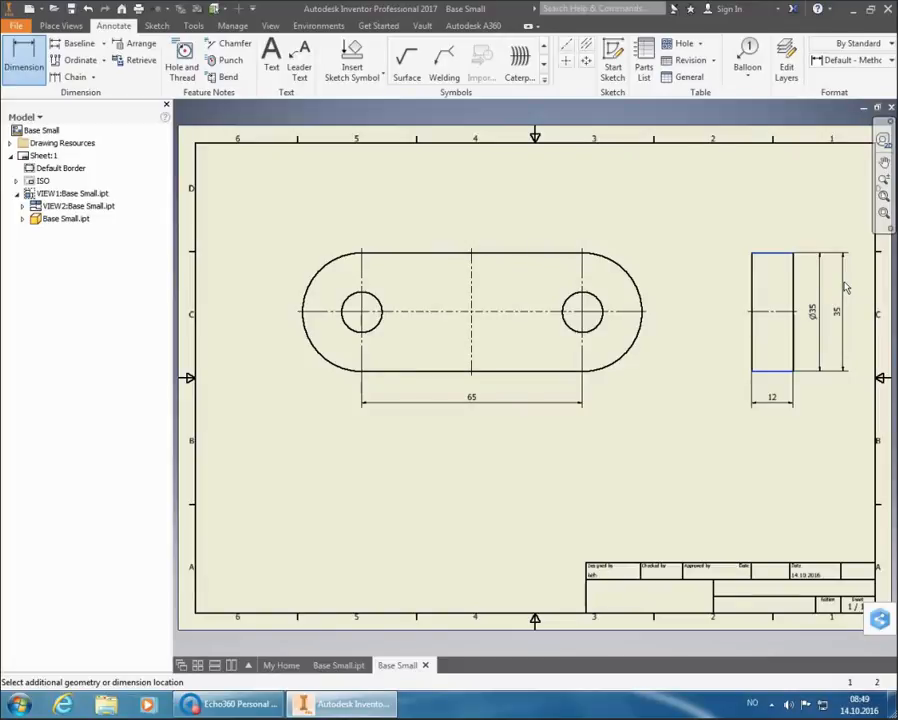
pyautogui.press('Escape')
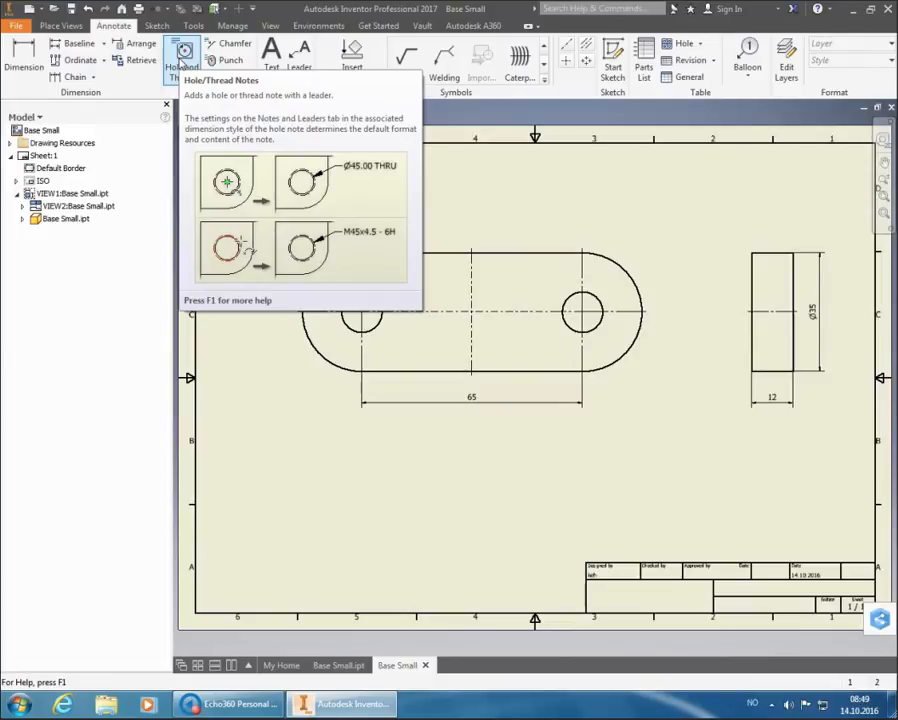
# Add a hole note to the base view's right hole in the Default - Method 1b (ISO) style, with its text outside the outline.
pyautogui.click(183, 60)
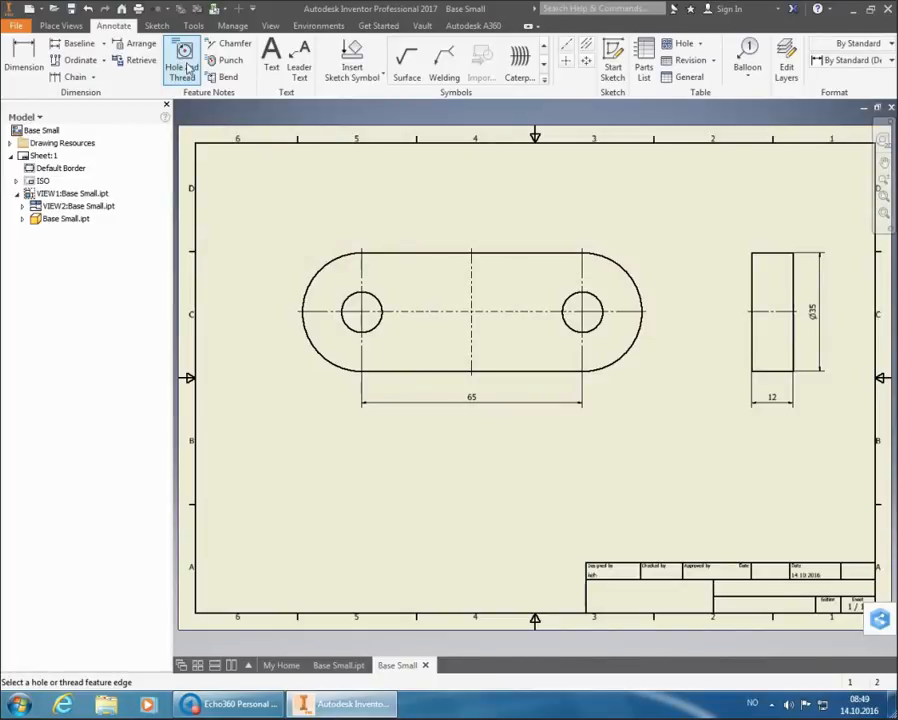
pyautogui.click(604, 336)
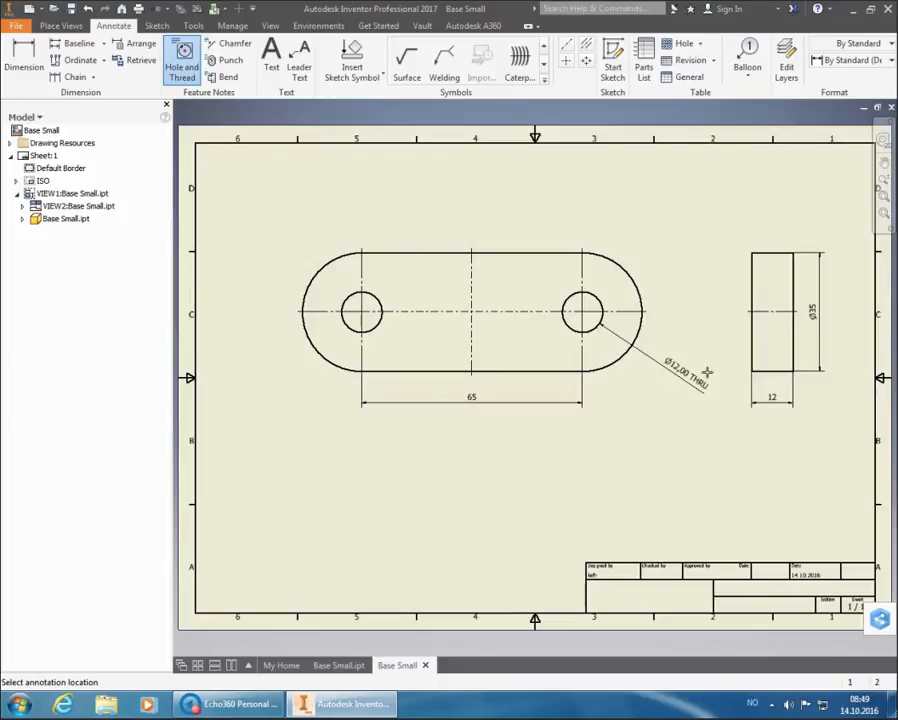
pyautogui.click(845, 60)
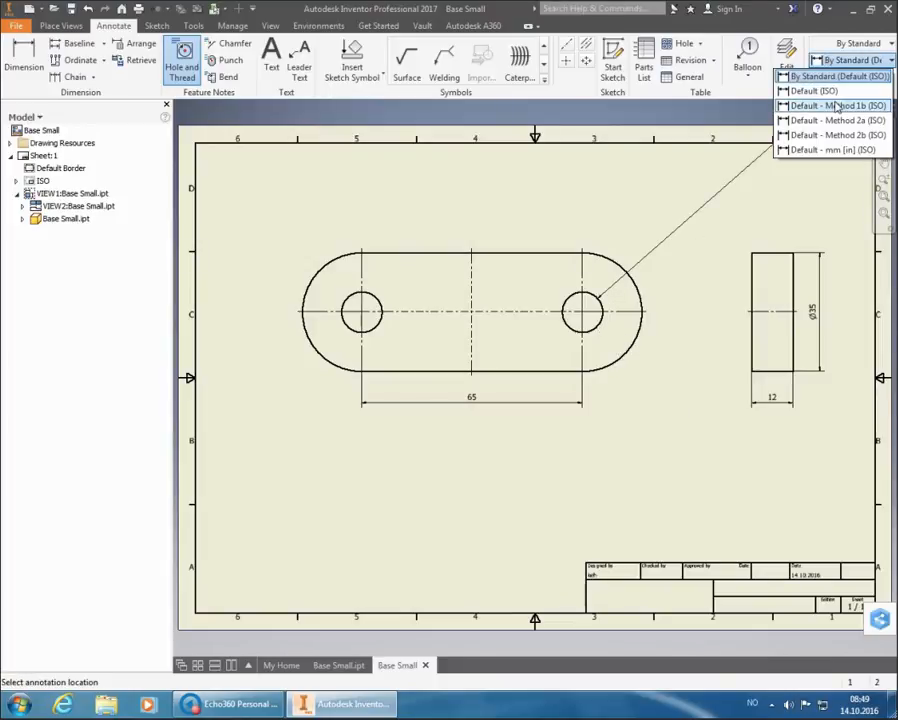
pyautogui.click(838, 105)
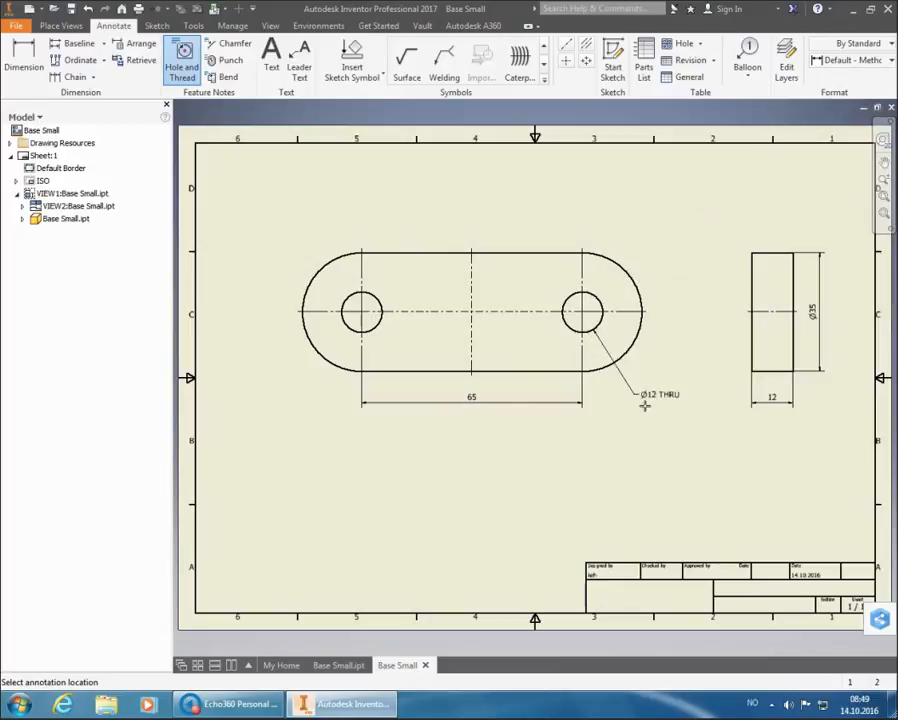
pyautogui.click(647, 396)
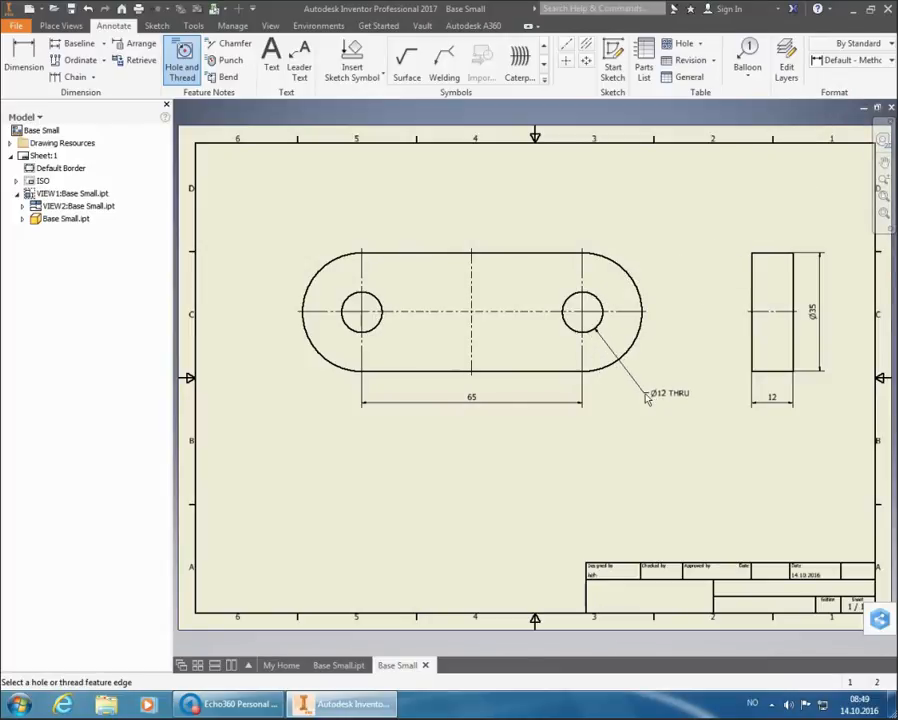
pyautogui.rightClick(678, 348)
pyautogui.click(712, 342)
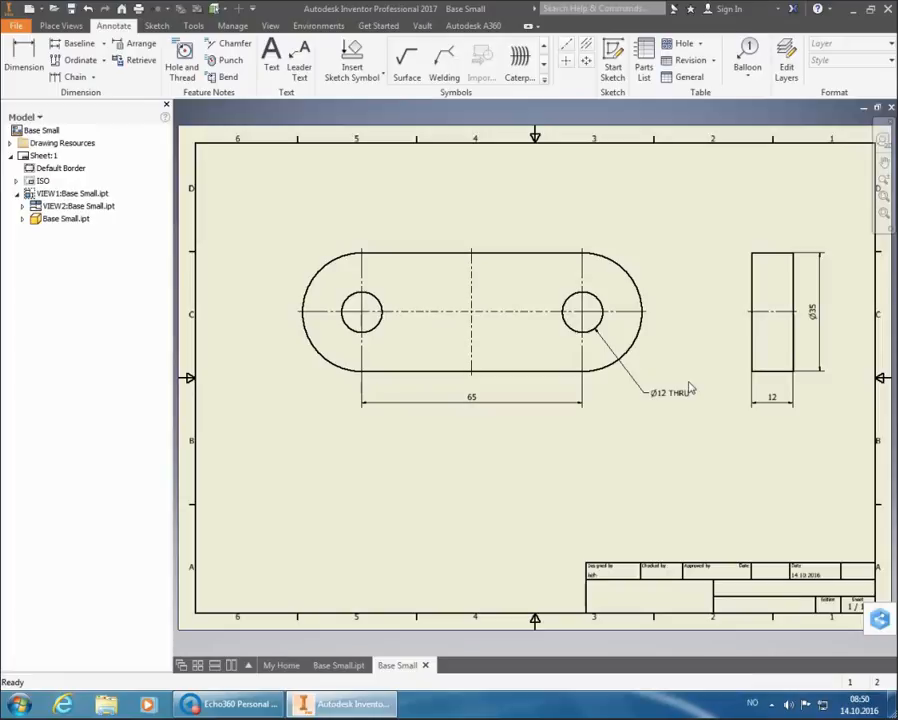
# Insert the quantity note variable in front of the diameter symbol in the hole note.
pyautogui.click(676, 393)
pyautogui.doubleClick(672, 396)
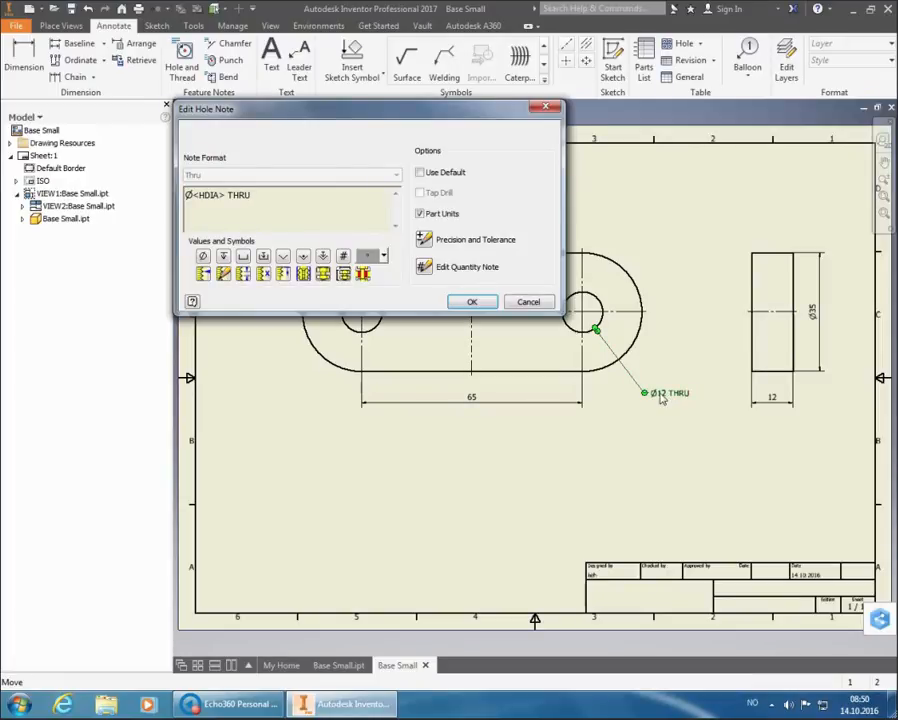
pyautogui.press('Left')
pyautogui.press('Left')
pyautogui.press('Left')
pyautogui.press('Left')
pyautogui.press('Left')
pyautogui.press('Left')
pyautogui.press('Left')
pyautogui.press('Left')
pyautogui.press('Left')
pyautogui.press('Left')
pyautogui.press('Left')
pyautogui.press('Left')
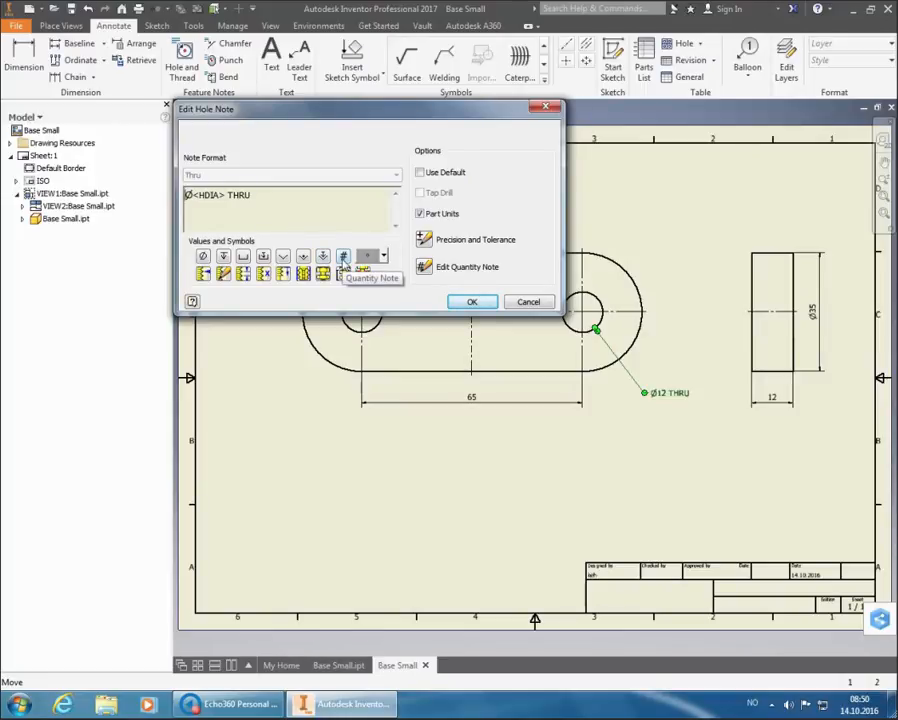
pyautogui.click(342, 258)
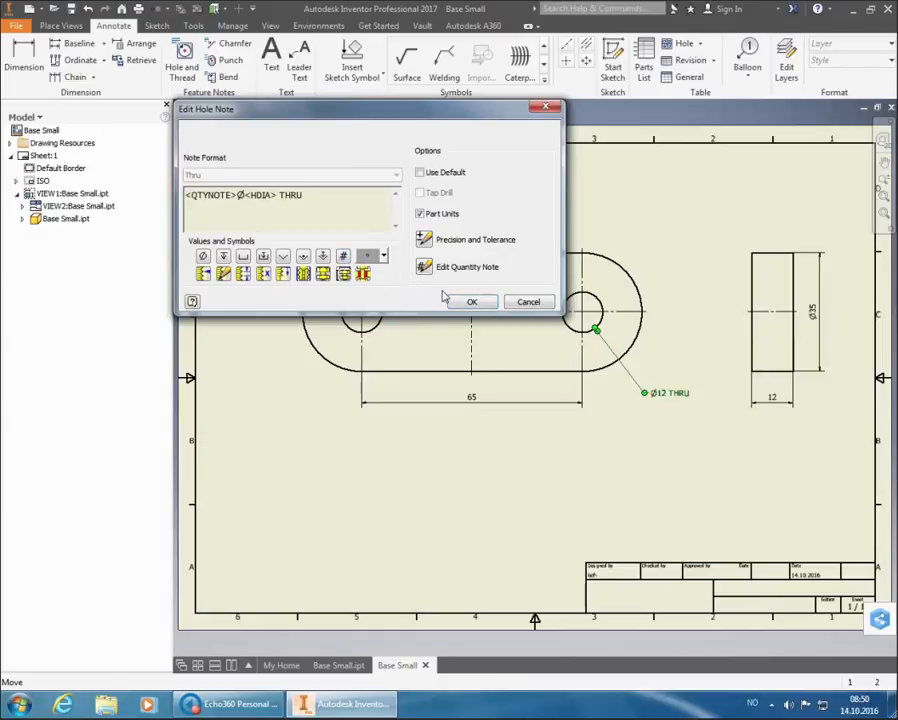
pyautogui.click(471, 302)
pyautogui.click(703, 480)
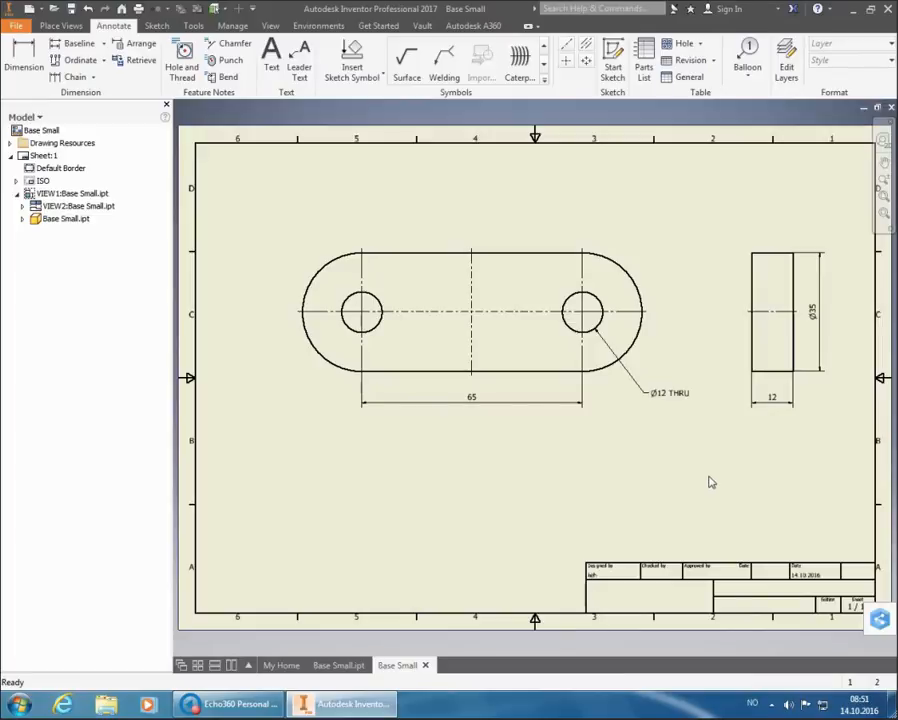
# Define the hole note's quantity as the number of like holes in view (normal).
pyautogui.doubleClick(664, 395)
pyautogui.moveTo(215, 203)
pyautogui.mouseDown()
pyautogui.moveTo(207, 203)
pyautogui.moveTo(231, 196)
pyautogui.mouseUp()
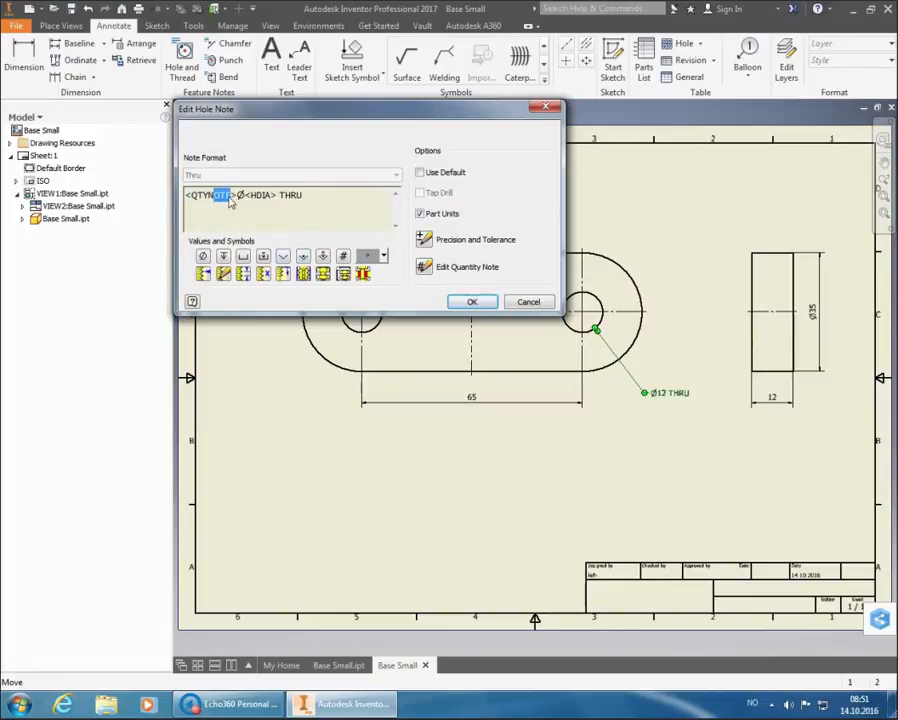
pyautogui.click(424, 267)
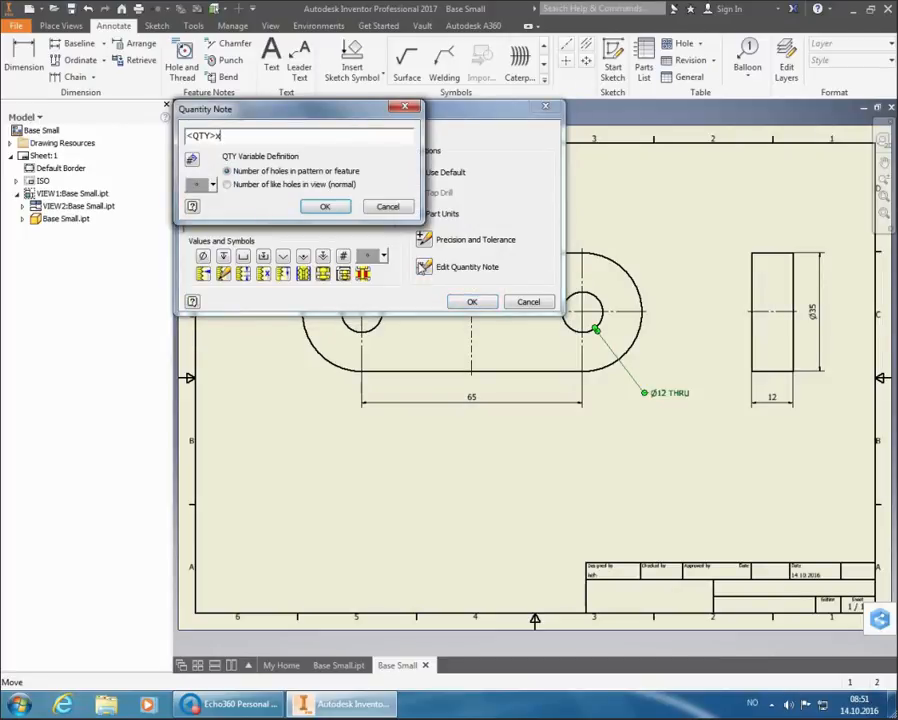
pyautogui.click(233, 188)
pyautogui.click(324, 206)
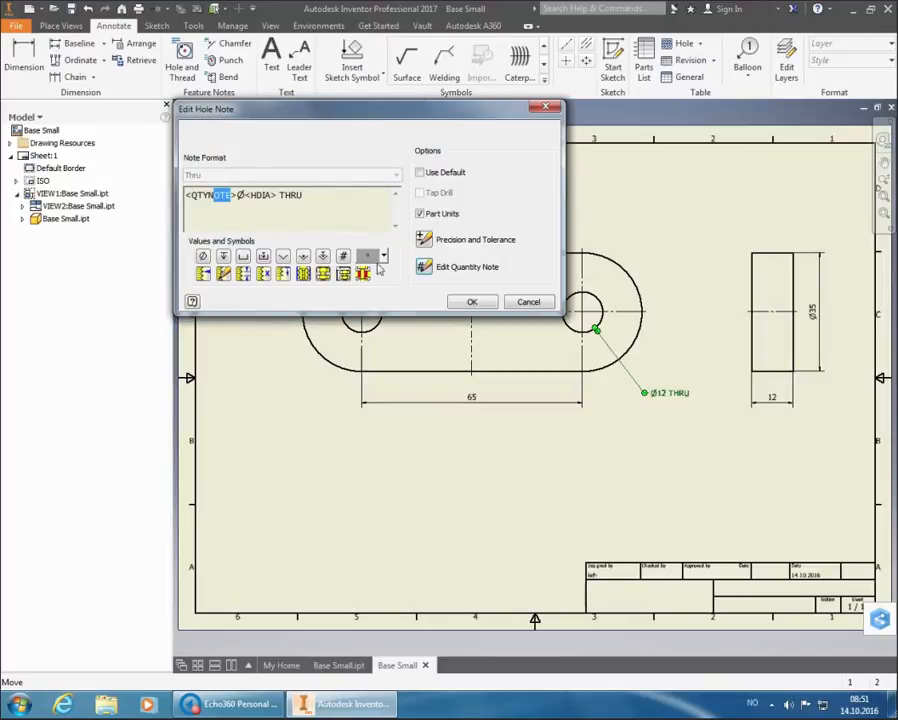
pyautogui.click(472, 301)
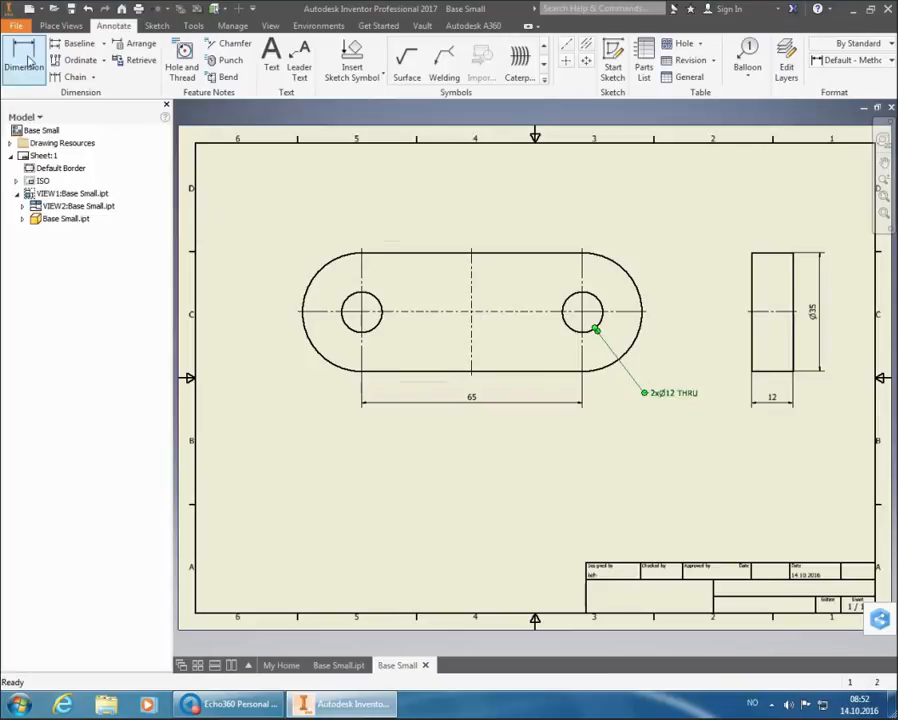
# Save the drawing as Base Small.idw in the Practice Task 7B folder.
pyautogui.click(72, 10)
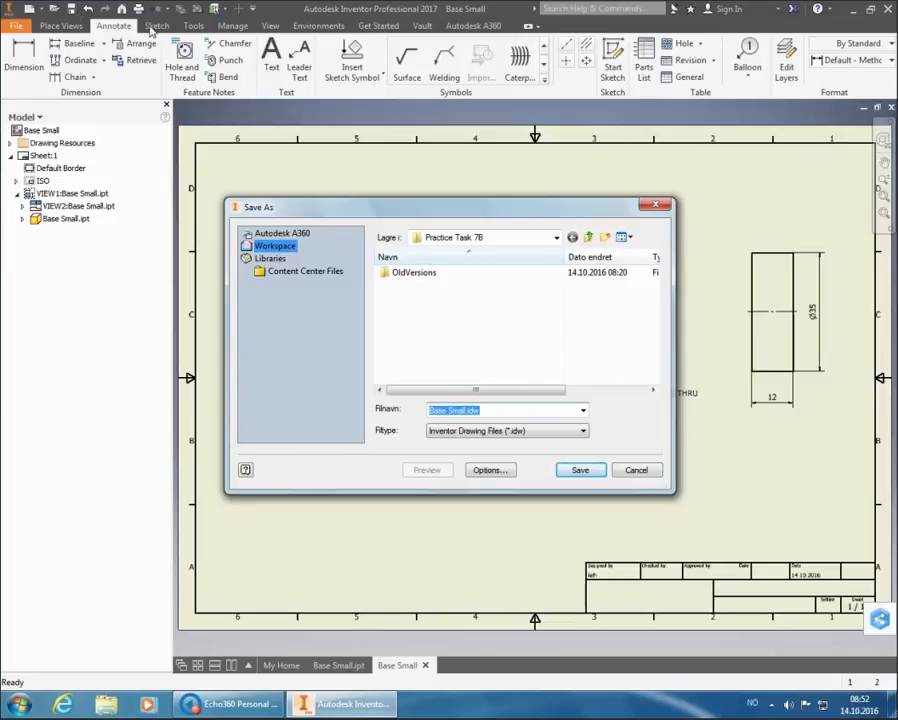
pyautogui.click(584, 471)
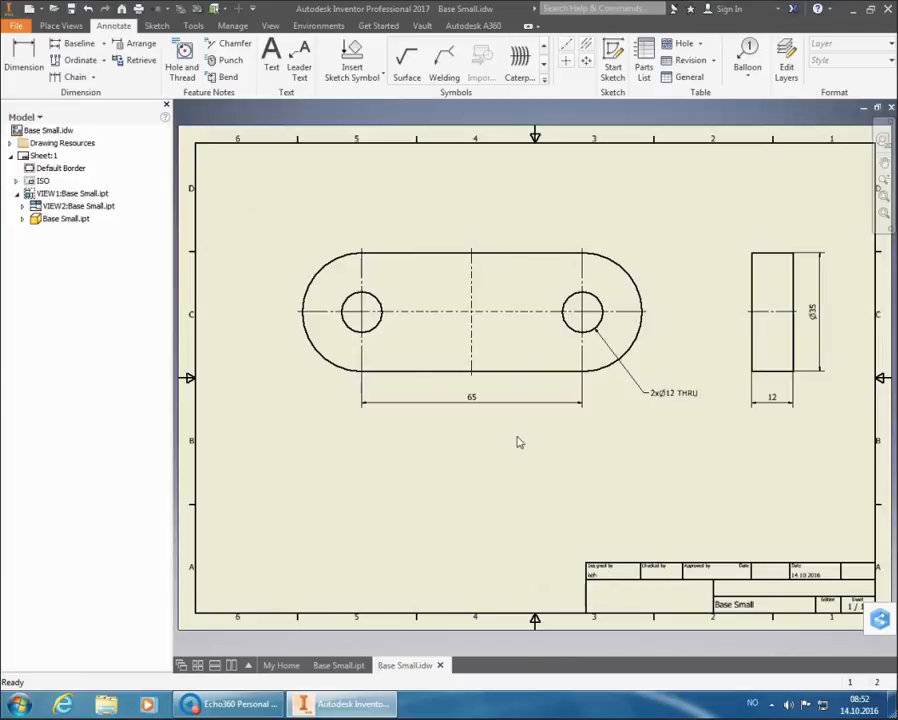
# Create a new part from the metric Standard (mm).ipt template and start a 2D sketch on its XZ plane.
pyautogui.click(29, 10)
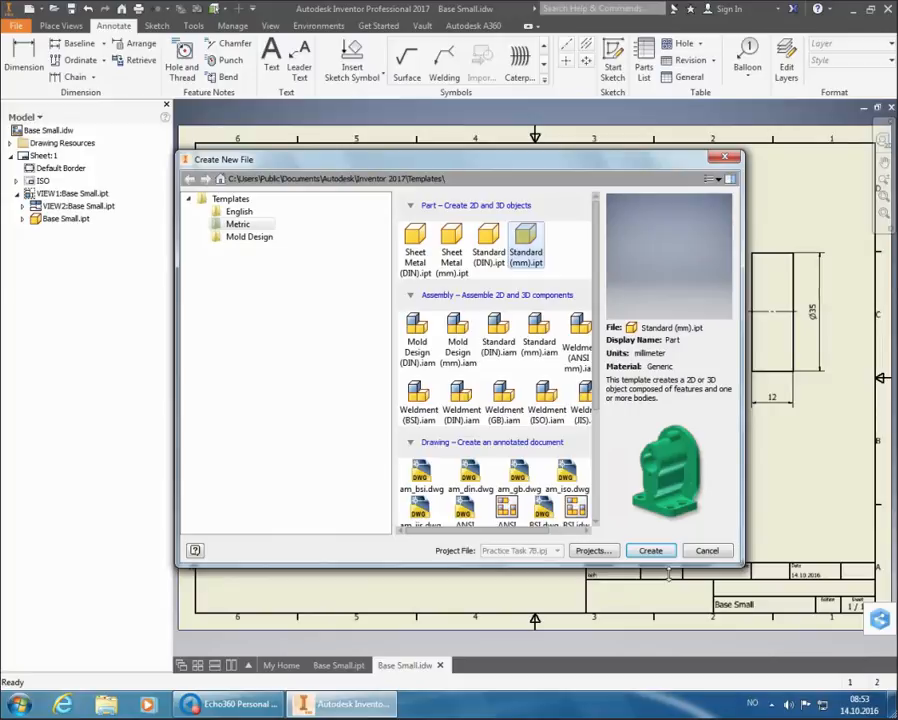
pyautogui.click(651, 551)
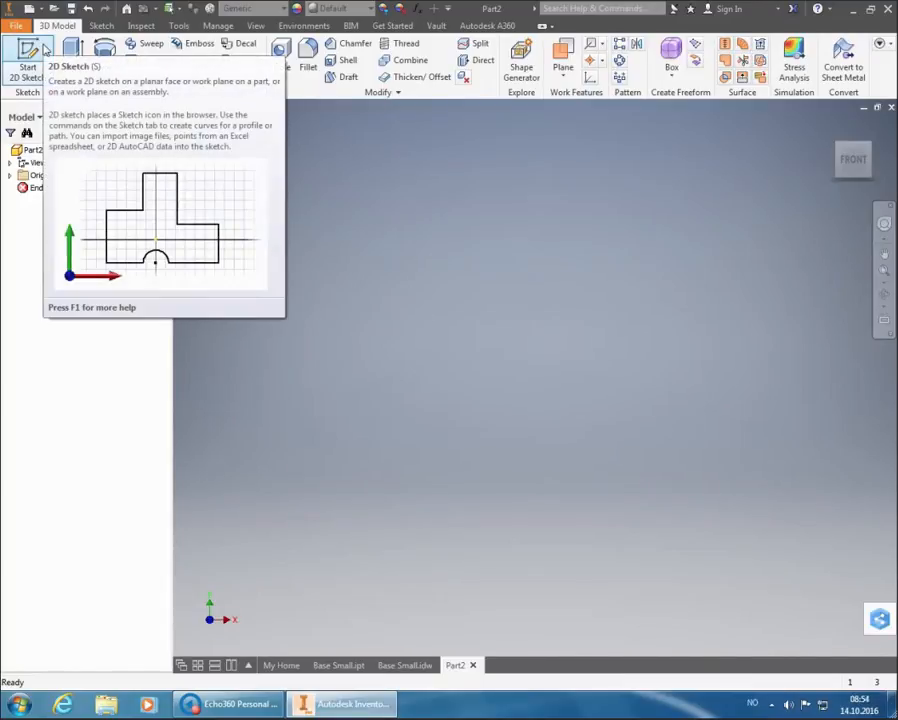
pyautogui.click(44, 49)
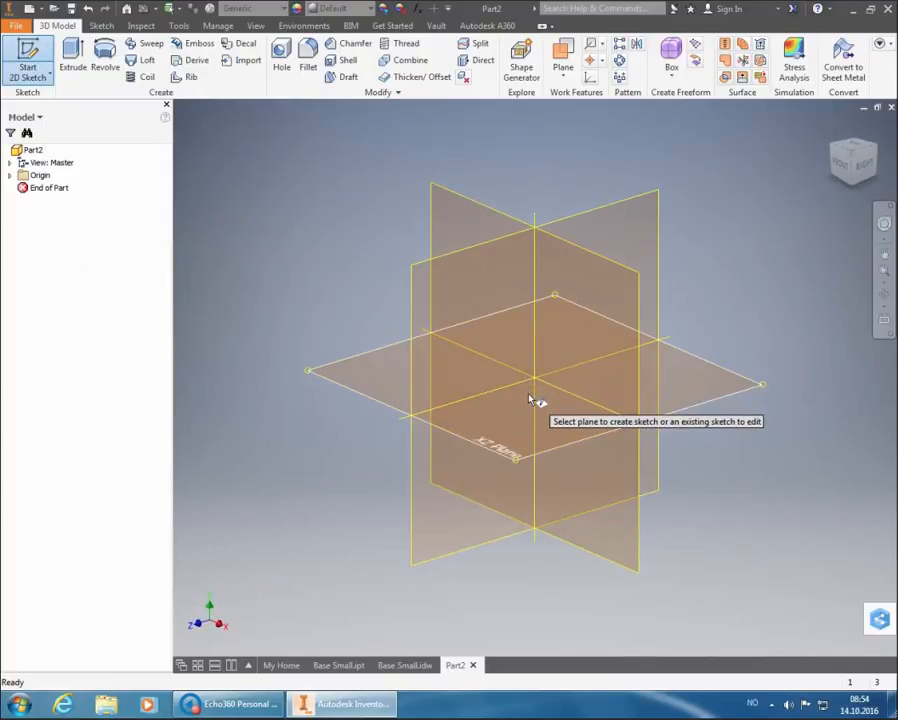
pyautogui.moveTo(551, 421)
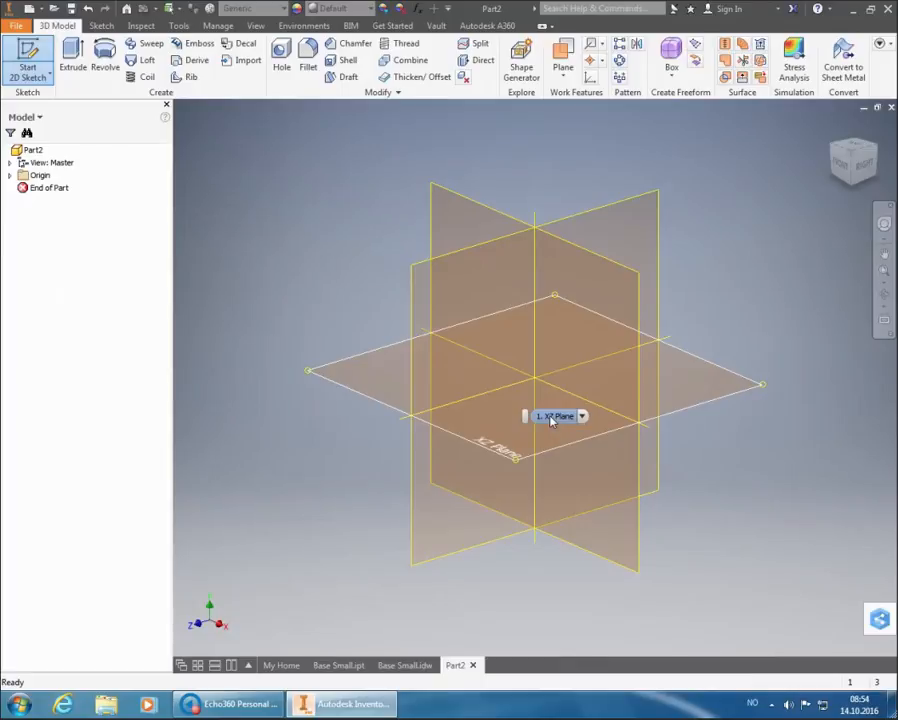
pyautogui.click(550, 418)
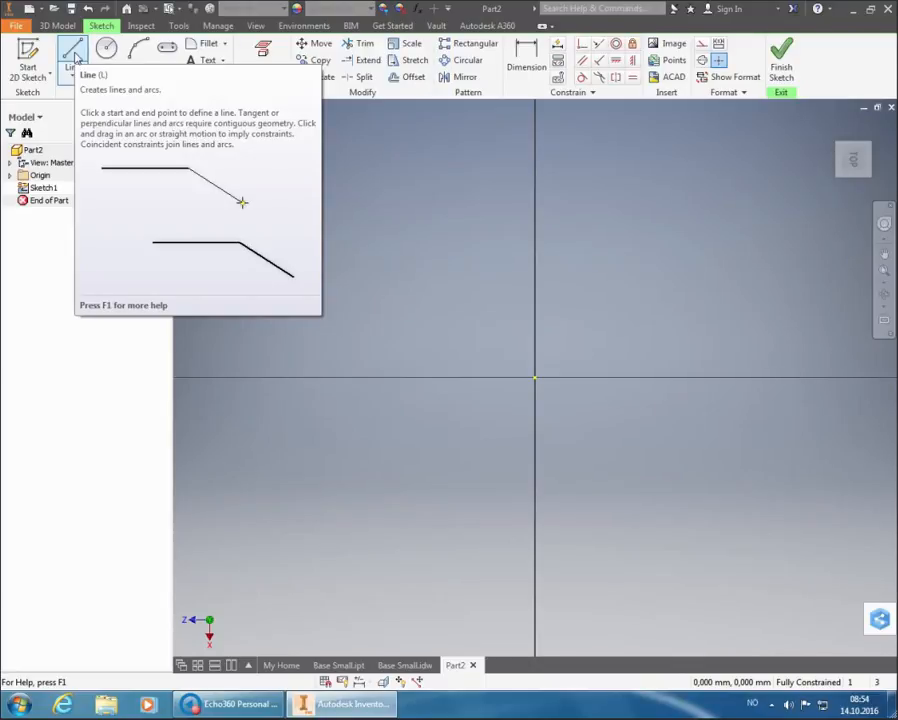
# Draw a horizontal construction line 100,7 mm long just above the sketch's horizontal axis, and switch construction mode off again.
pyautogui.click(75, 57)
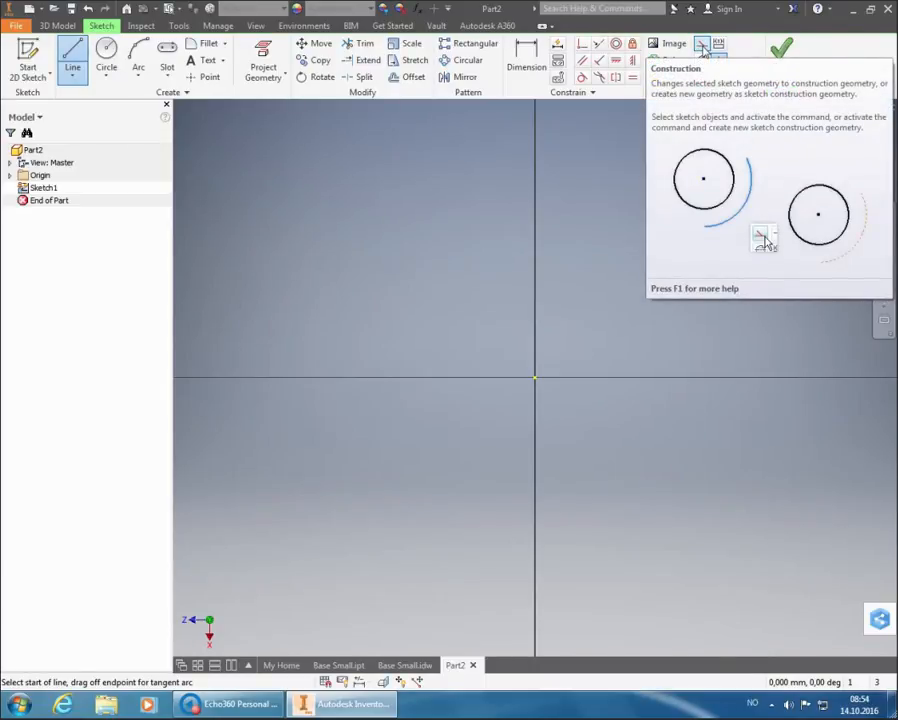
pyautogui.click(704, 47)
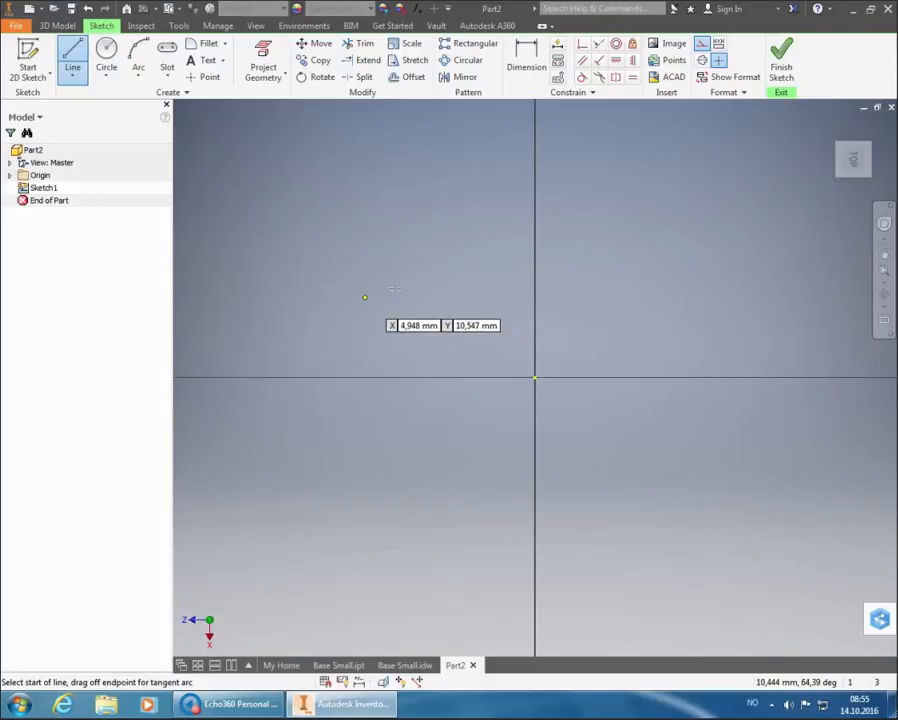
pyautogui.moveTo(864, 163)
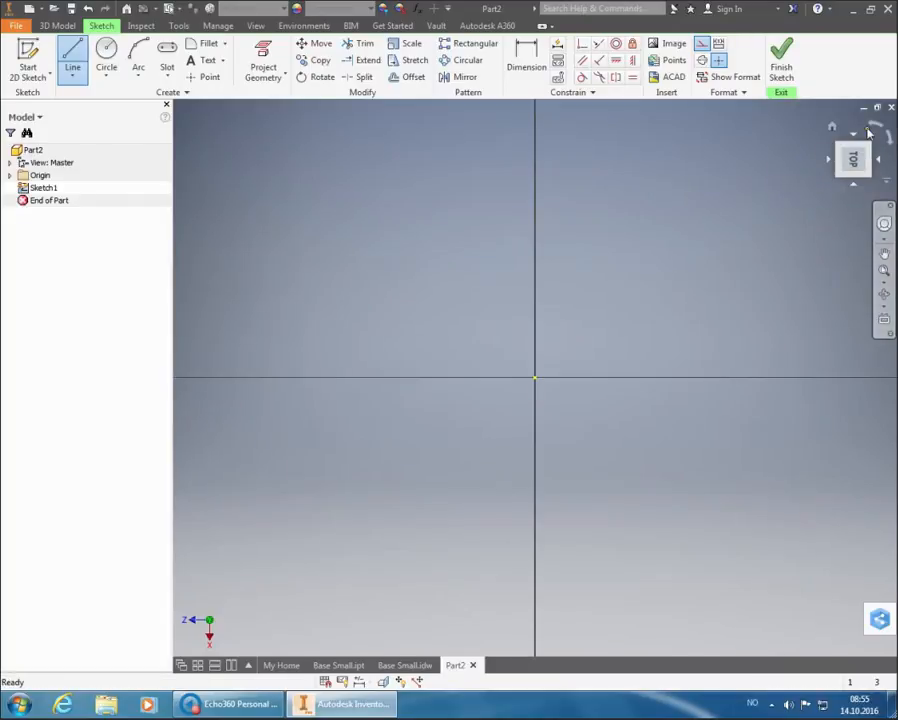
pyautogui.click(877, 128)
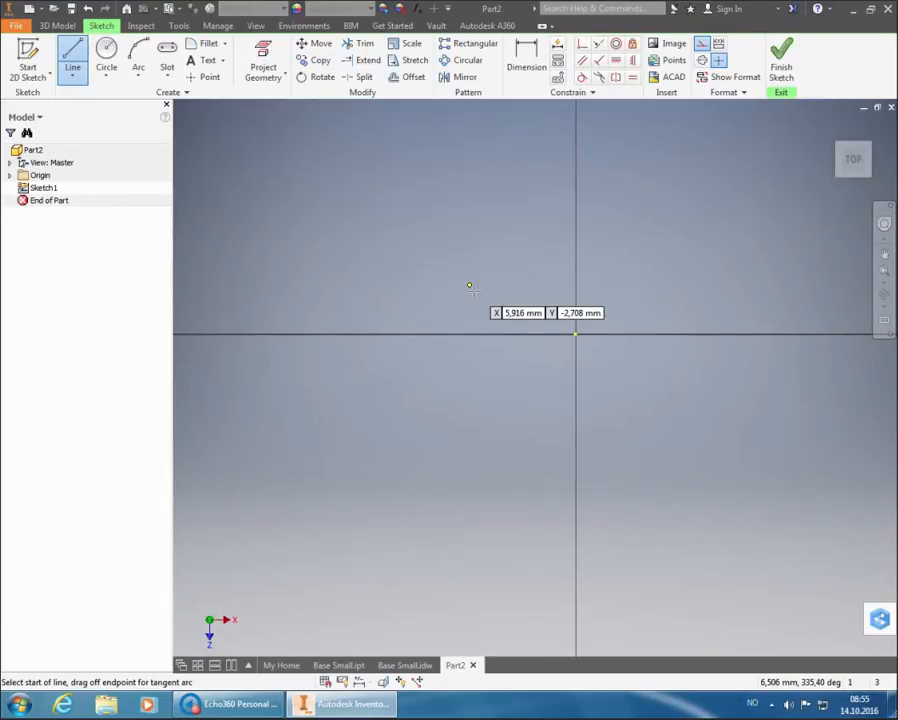
pyautogui.click(457, 275)
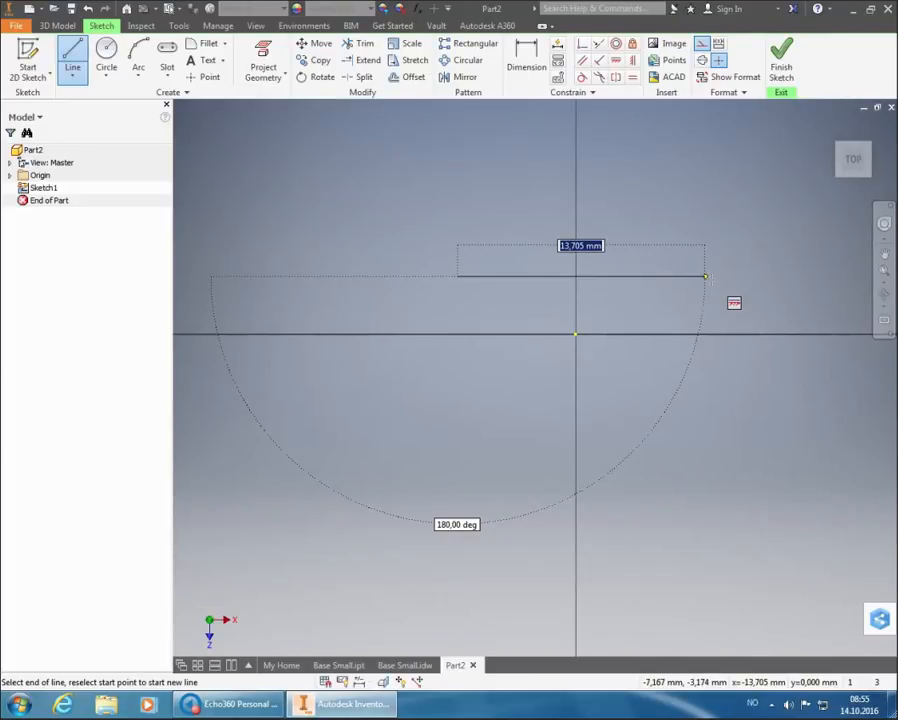
pyautogui.write('1')
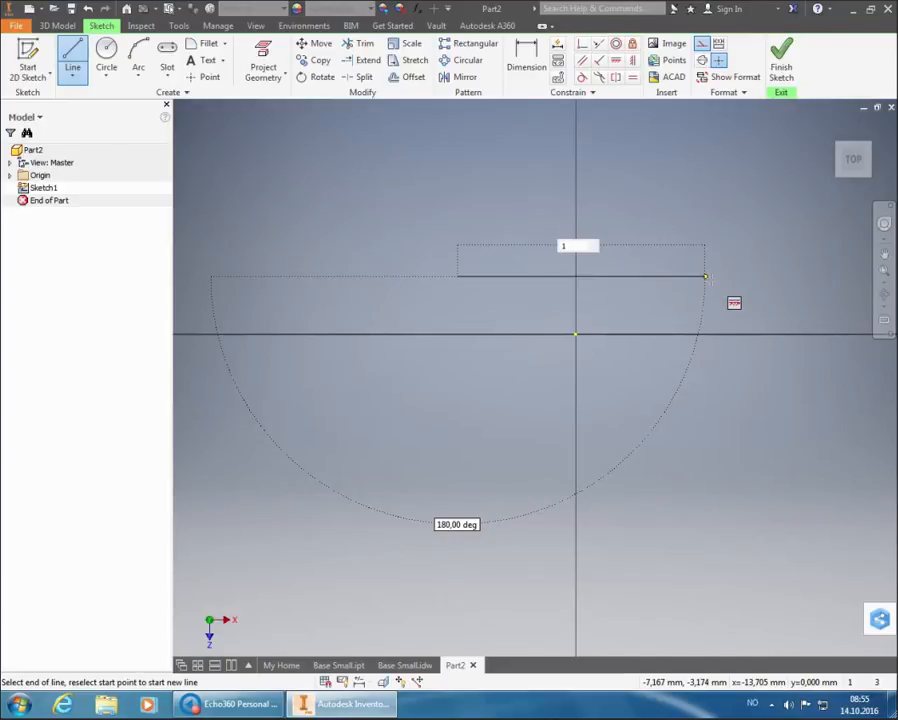
pyautogui.write('00,7')
pyautogui.press('Tab')
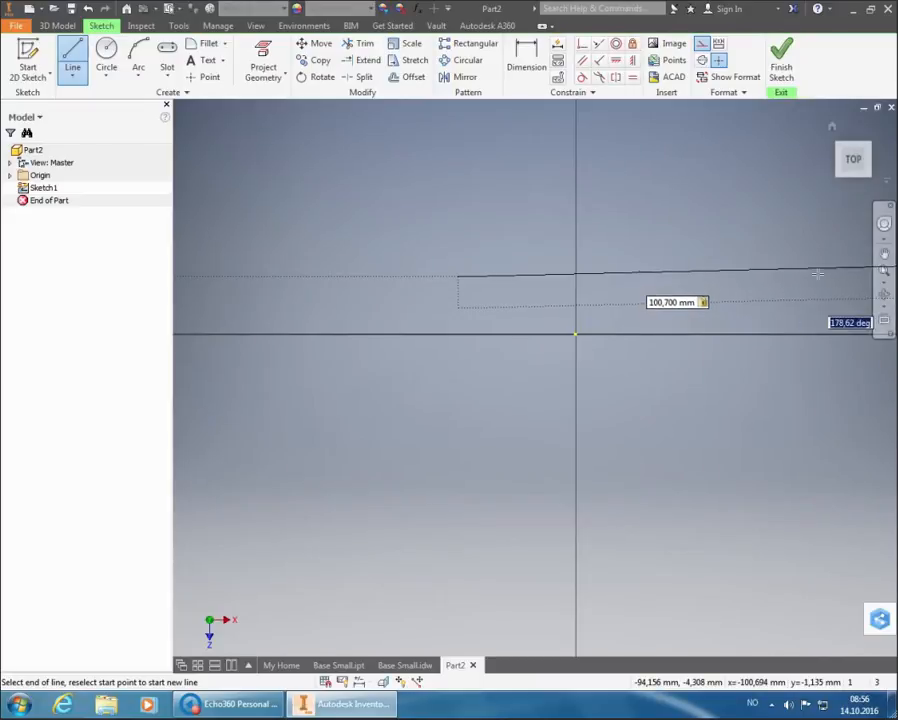
pyautogui.click(880, 274)
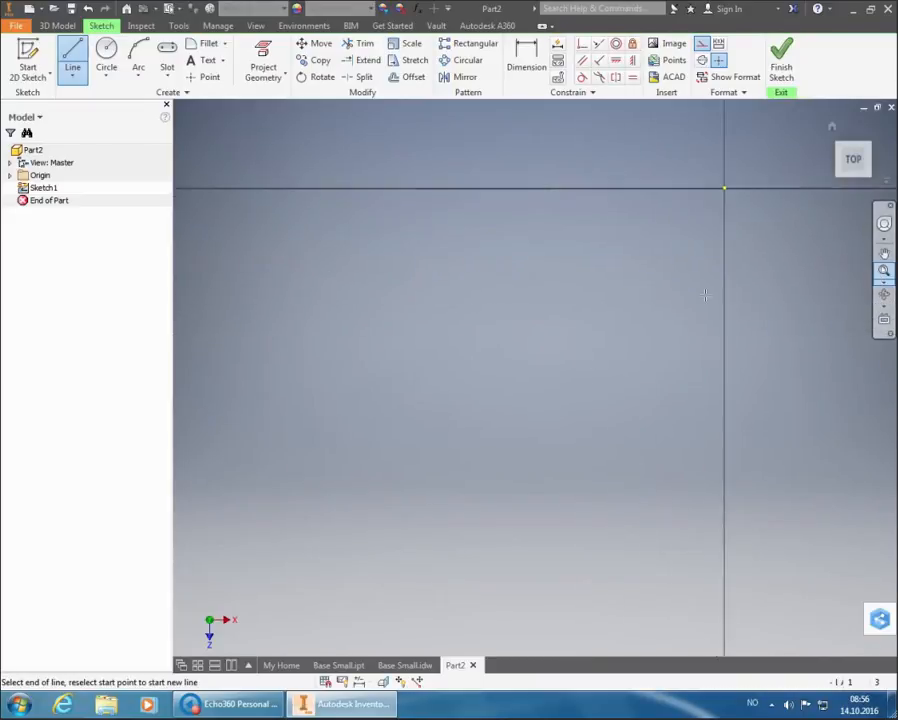
pyautogui.scroll(4, 600, 307)
pyautogui.scroll(5, 512, 279)
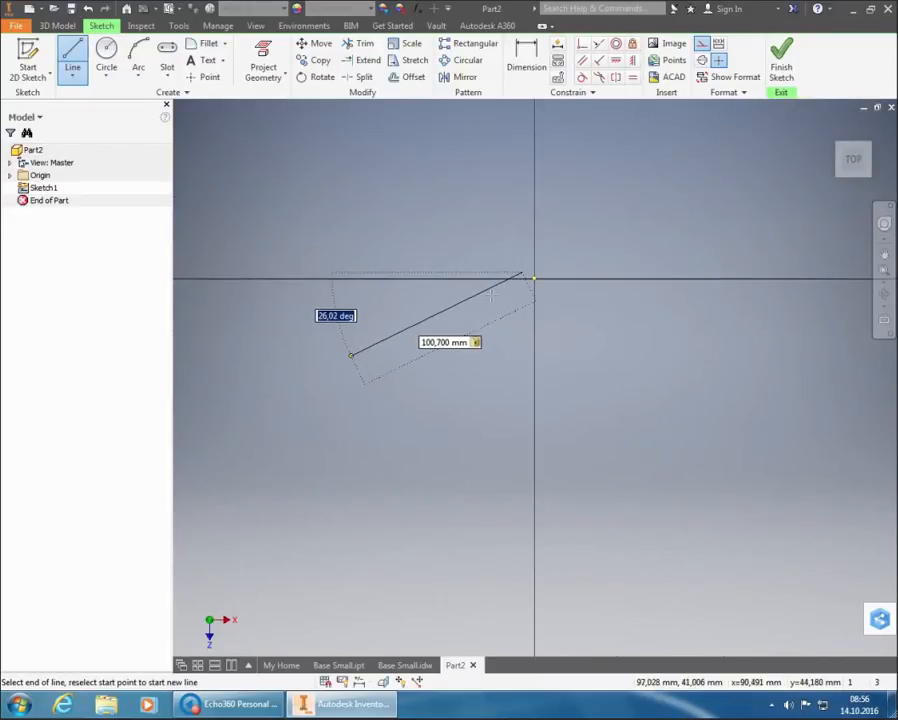
pyautogui.scroll(-2, 548, 284)
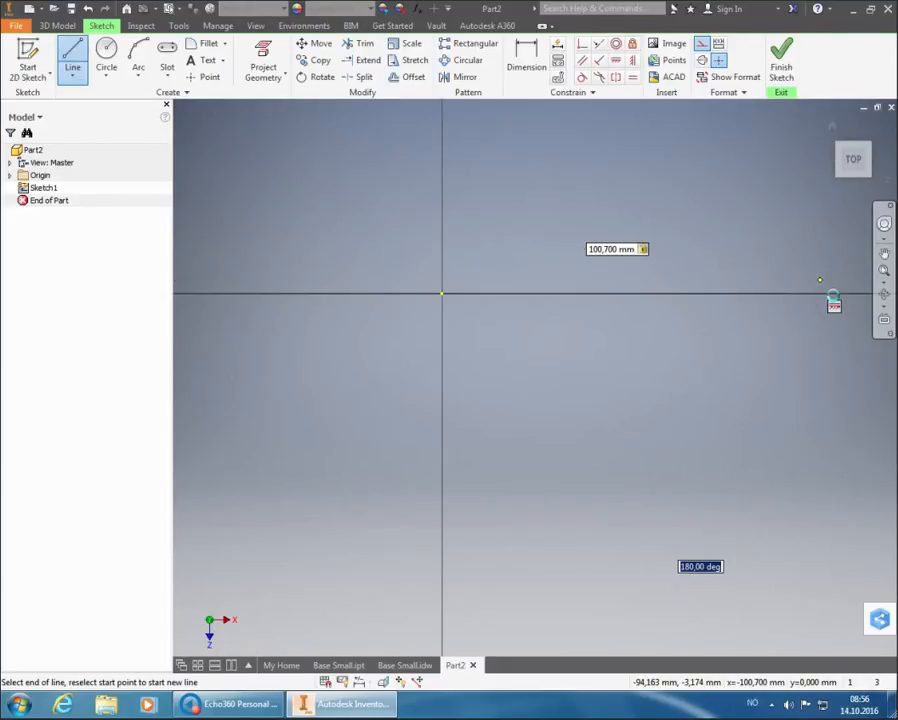
pyautogui.click(821, 283)
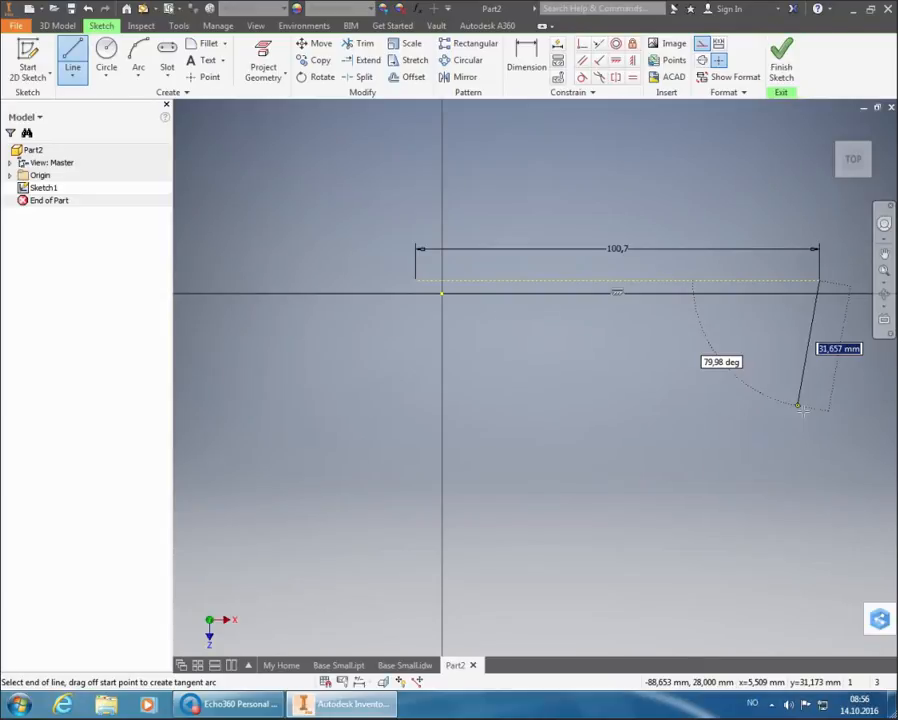
pyautogui.press('Escape')
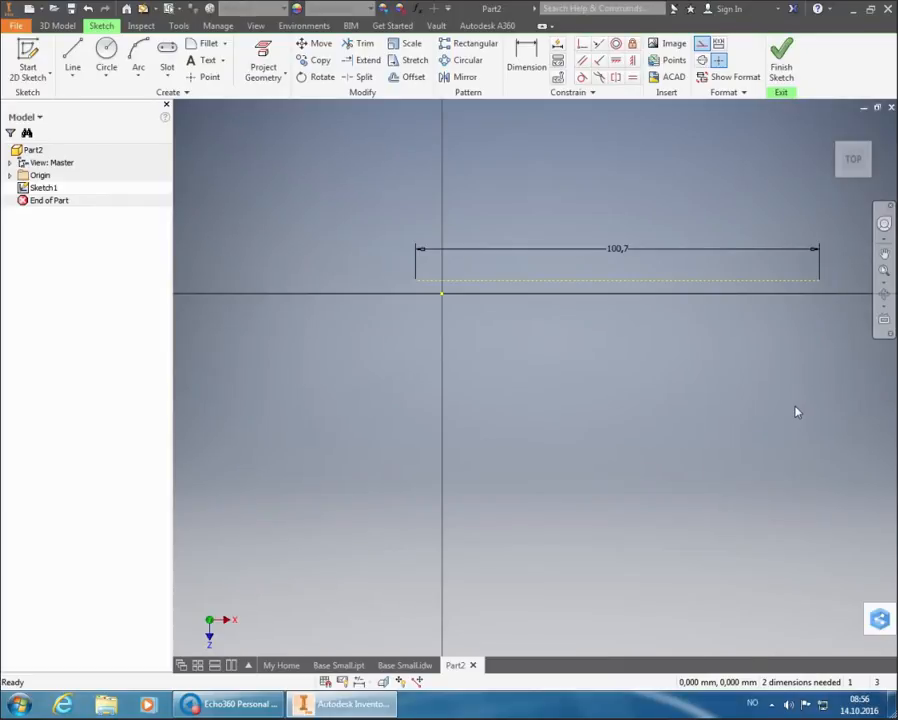
pyautogui.click(702, 46)
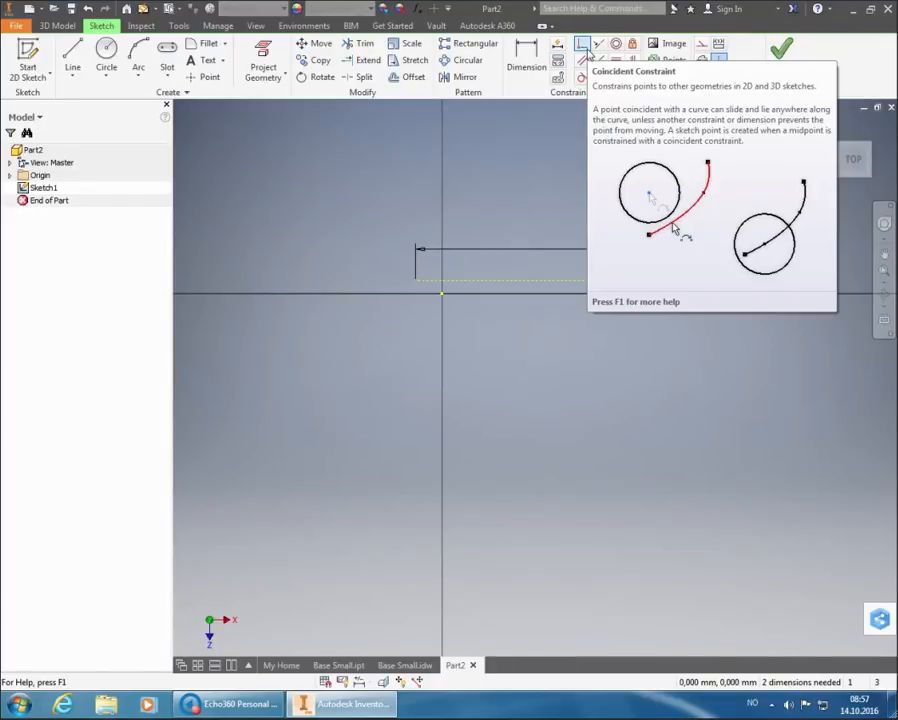
# Constrain the construction line's midpoint coincident with the sketch origin.
pyautogui.click(584, 60)
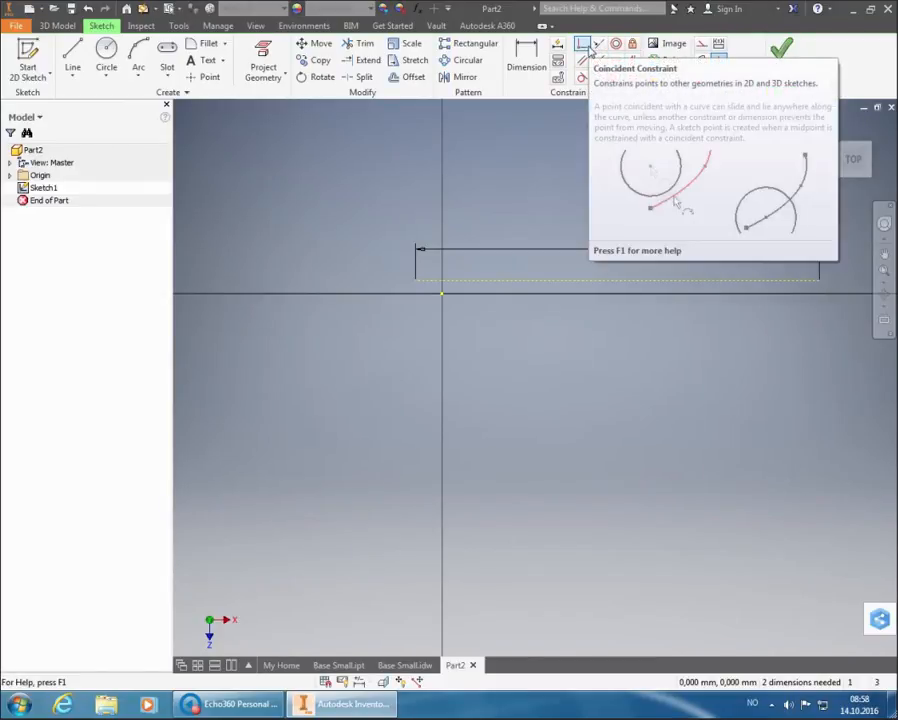
pyautogui.click(589, 47)
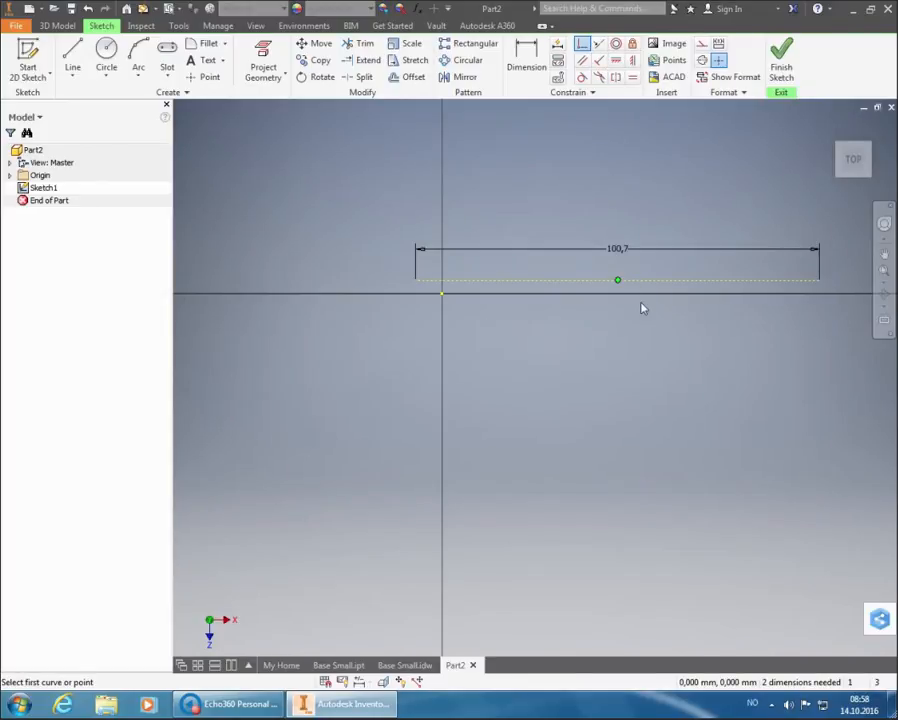
pyautogui.moveTo(642, 308)
pyautogui.click(642, 304)
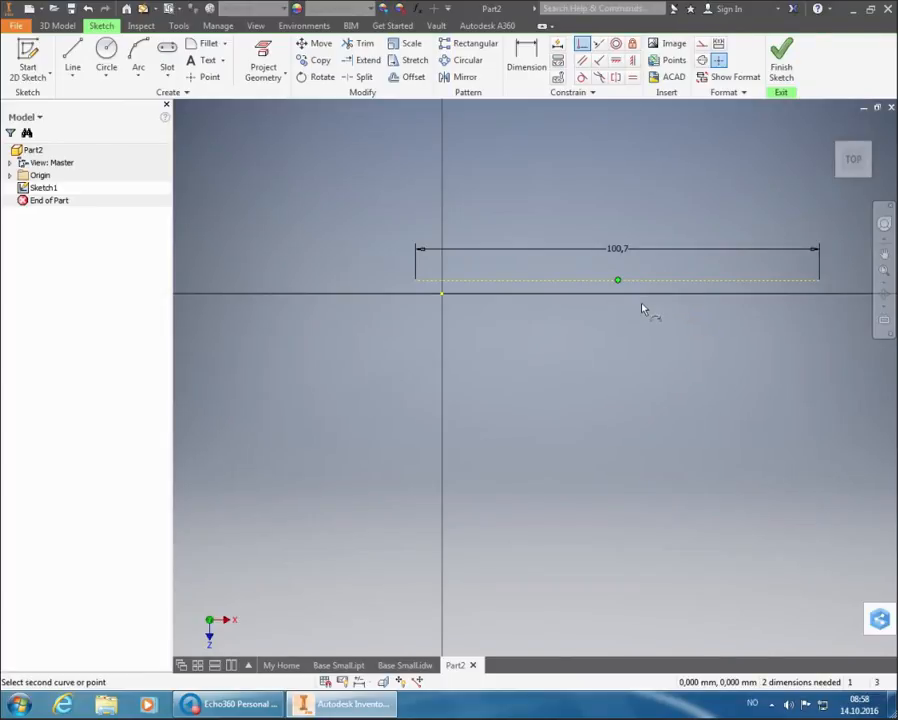
pyautogui.click(442, 297)
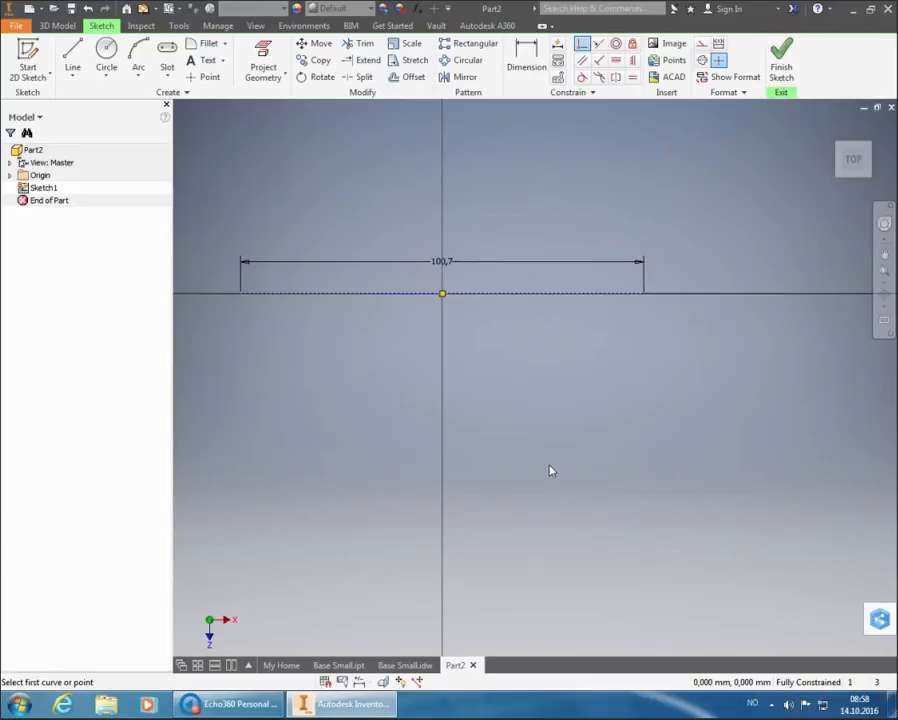
pyautogui.press('Escape')
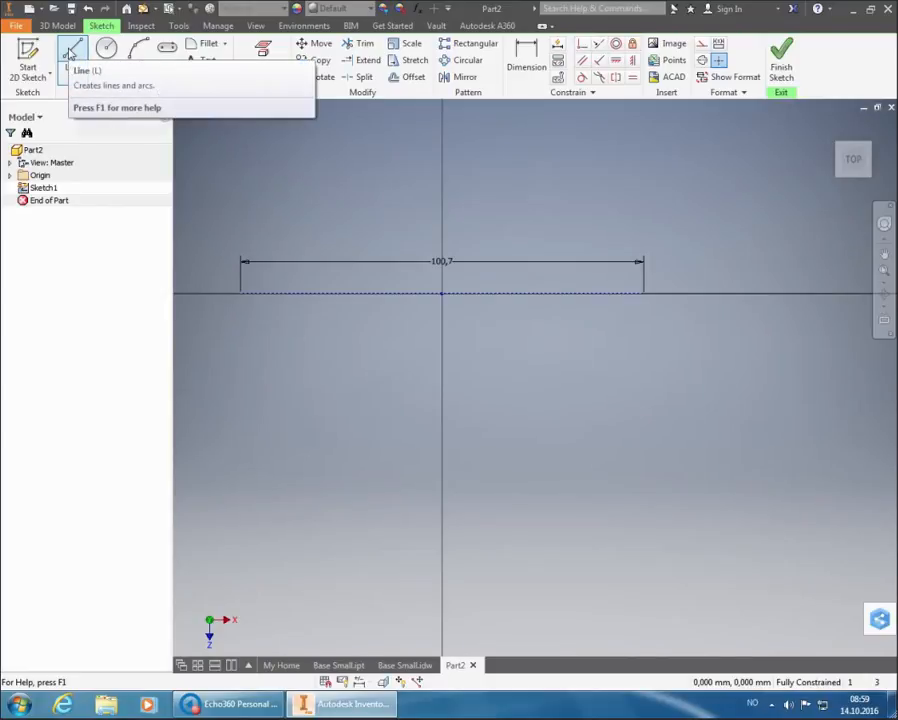
# Draw a vertical line upward from the construction line's right endpoint with a length of 35/2 mm.
pyautogui.click(70, 52)
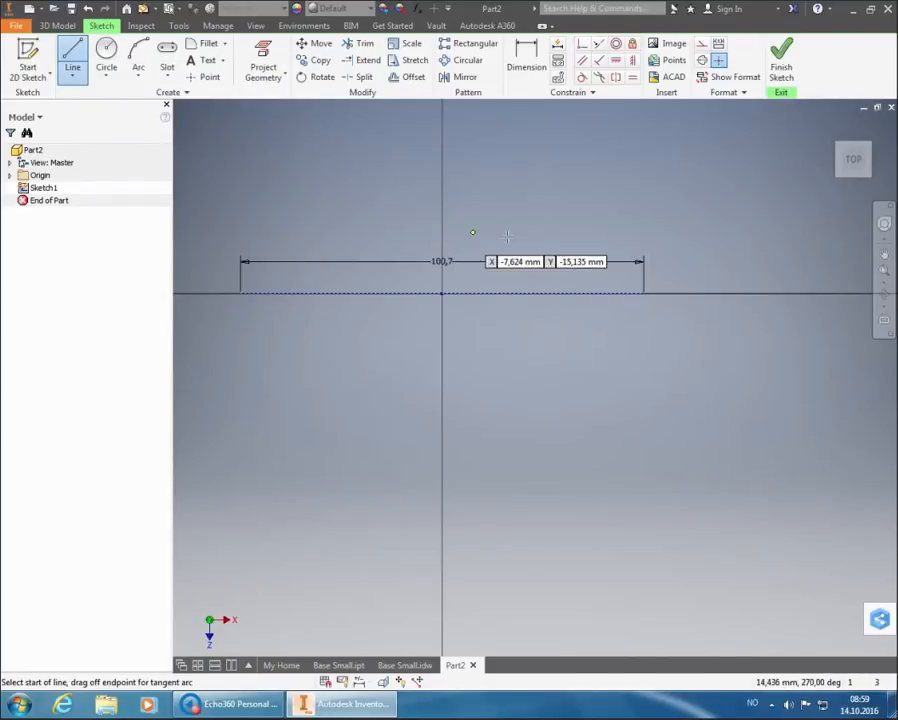
pyautogui.click(645, 294)
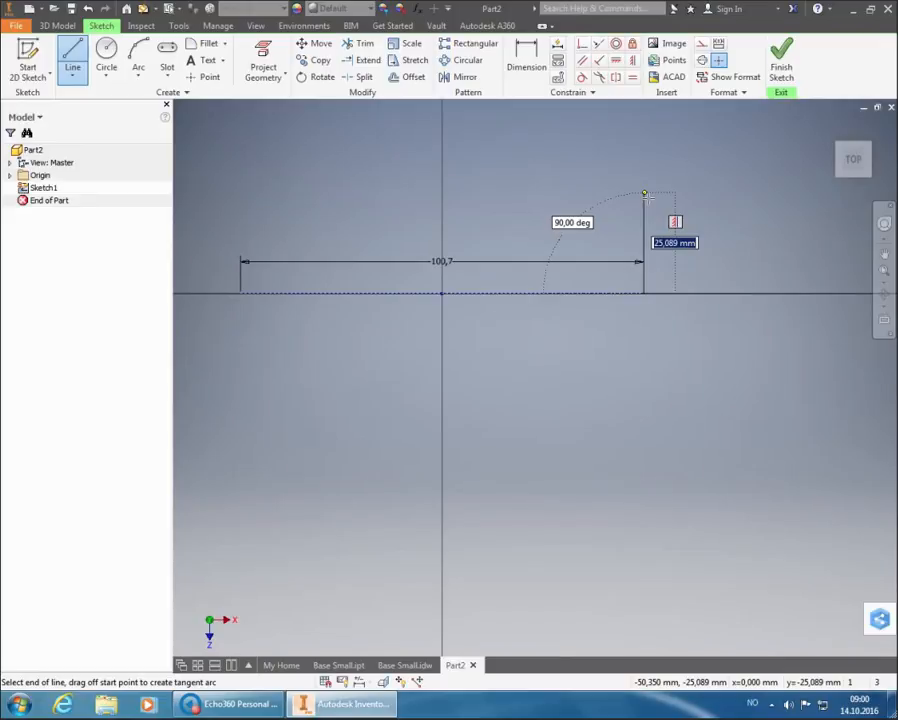
pyautogui.write('35/2')
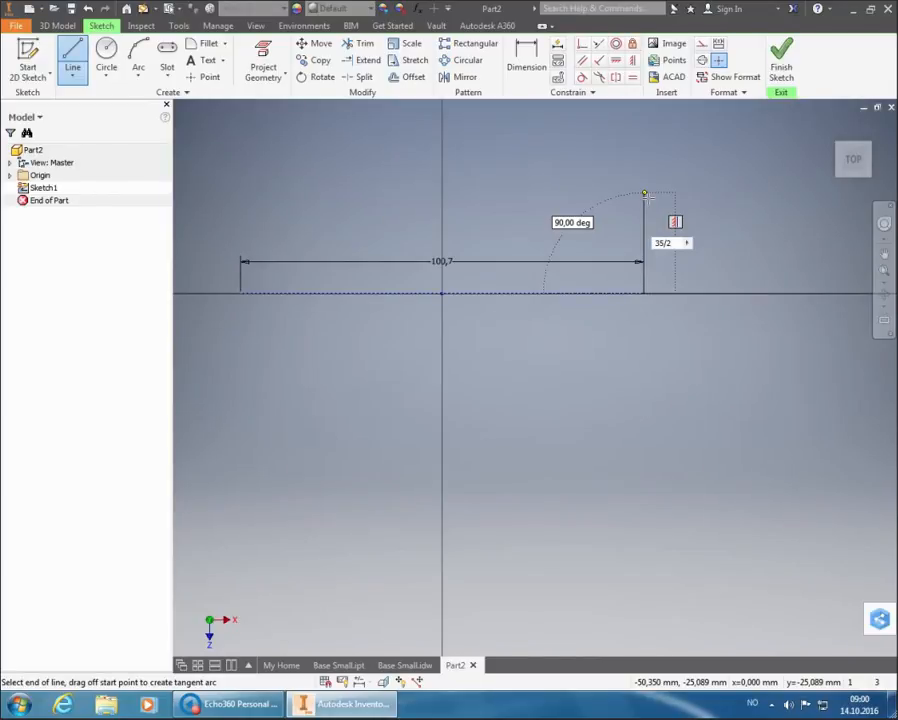
pyautogui.press('Tab')
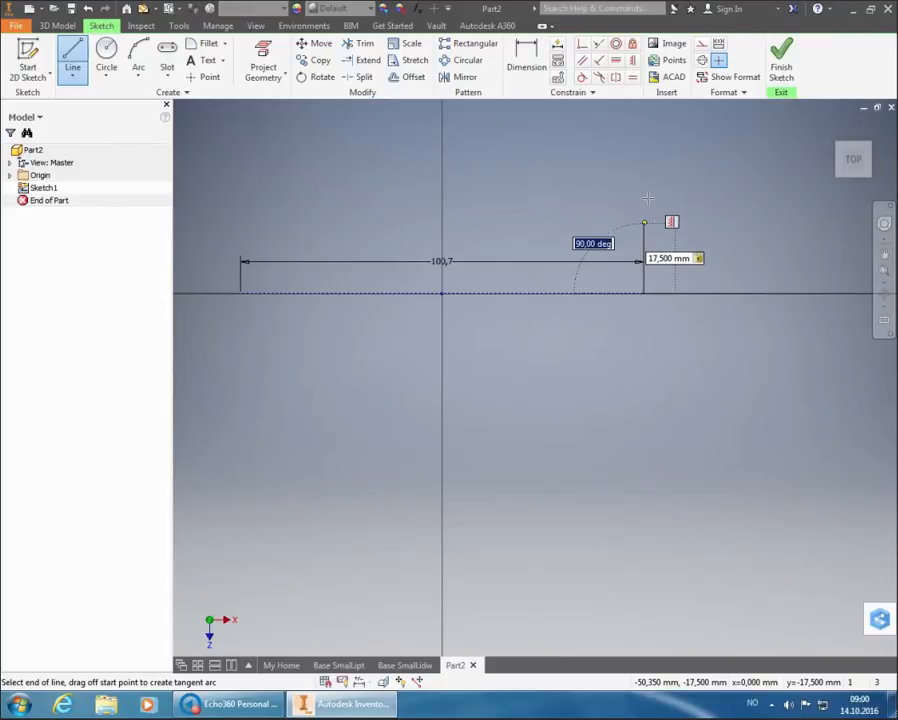
pyautogui.press('Return')
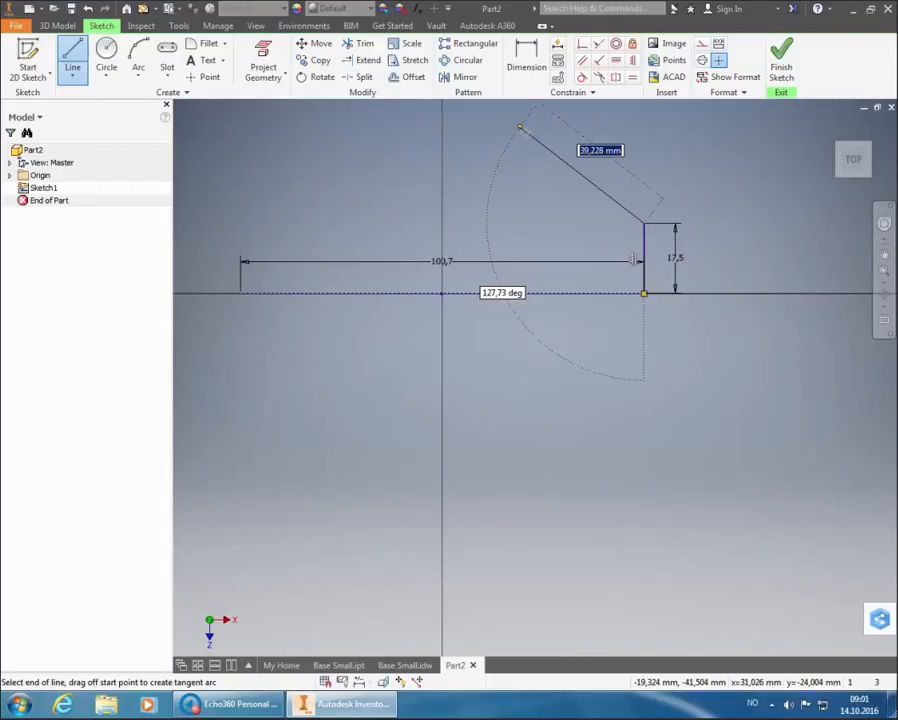
# Draw a sloped line about 39 mm long up and to the left from the vertical line's upper end.
pyautogui.click(520, 127)
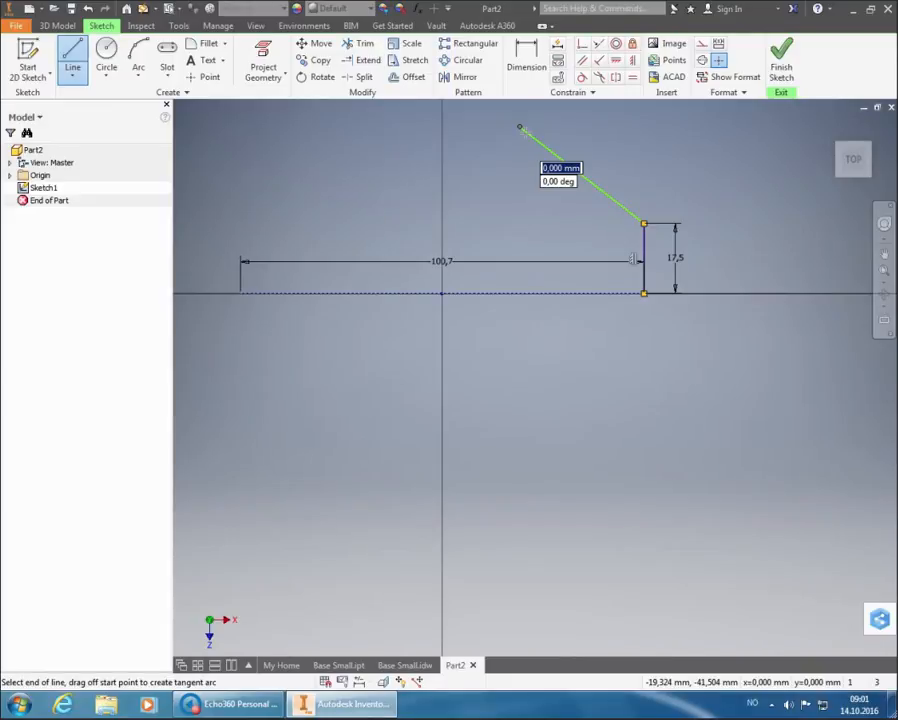
pyautogui.click(519, 128)
pyautogui.press('Escape')
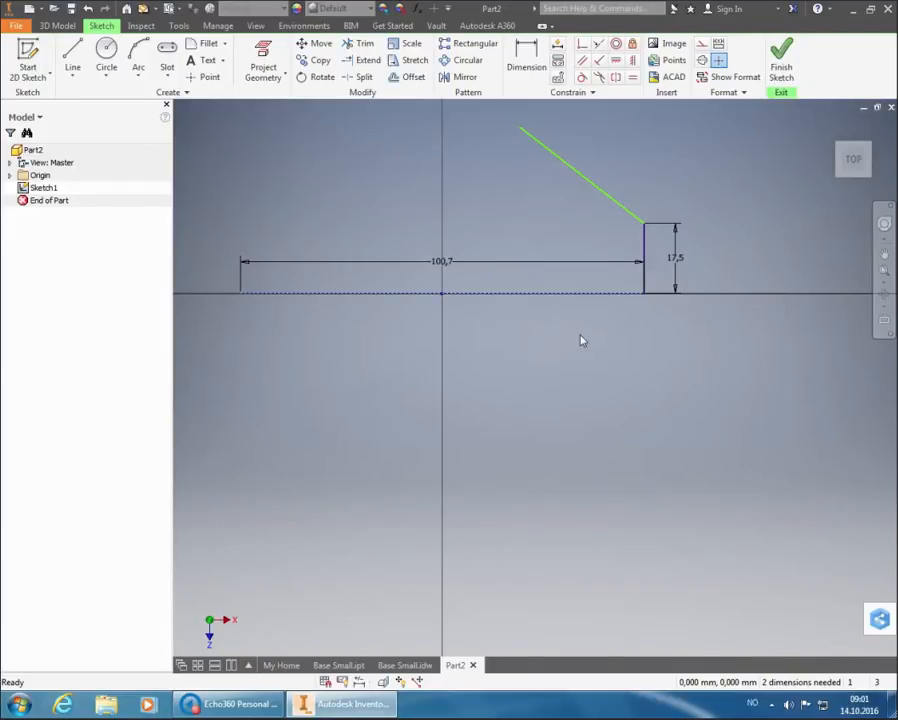
# Draw a circle with a diameter of 17,5*2 mm freely above the left half of the construction line.
pyautogui.scroll(-2, 634, 344)
pyautogui.scroll(2, 470, 268)
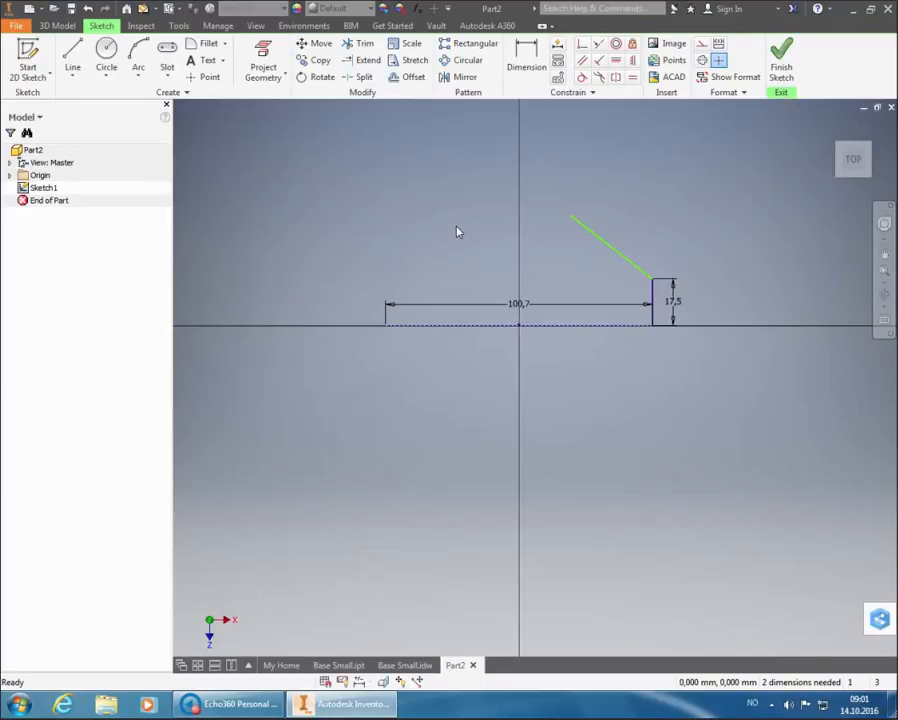
pyautogui.click(110, 55)
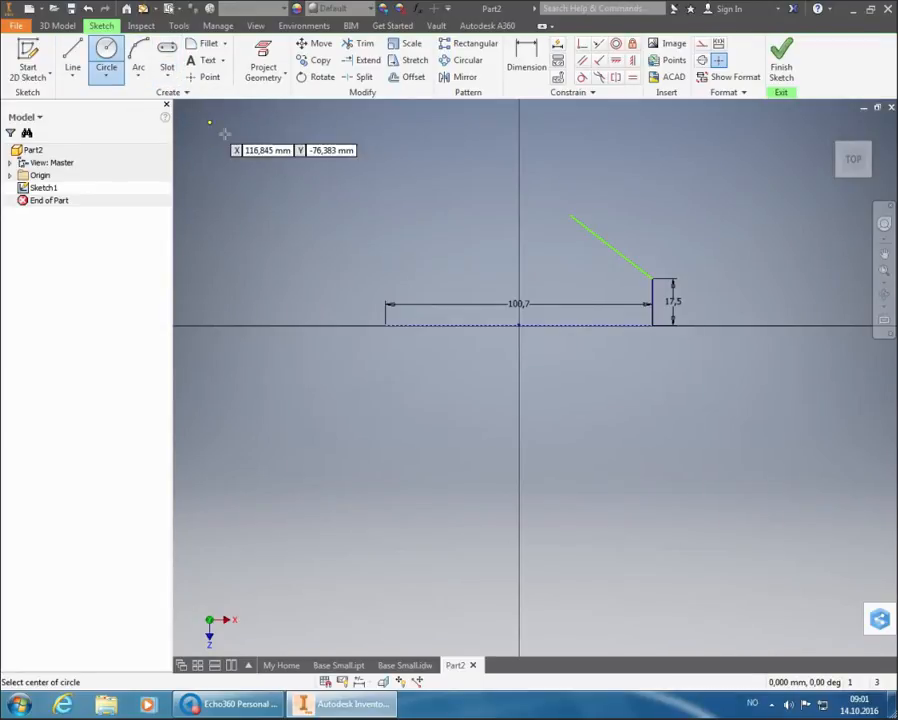
pyautogui.click(448, 223)
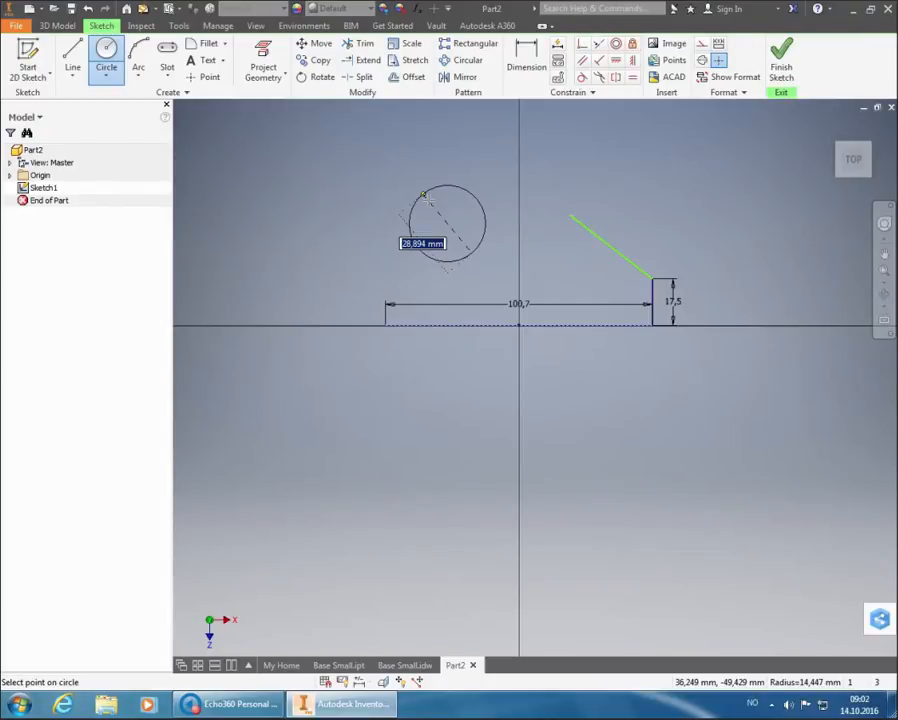
pyautogui.write('17,5*2')
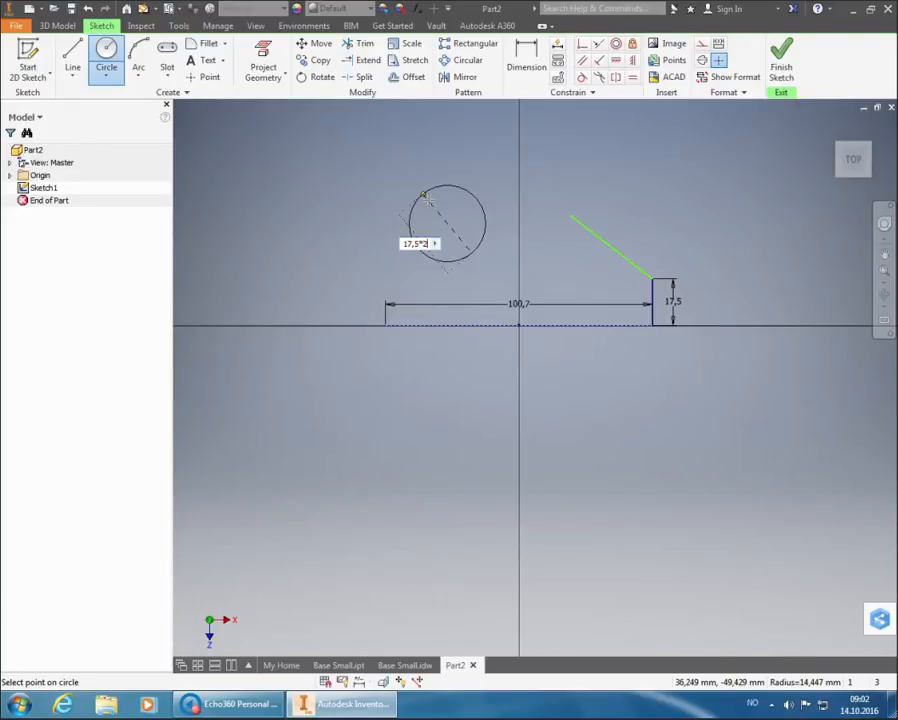
pyautogui.press('Return')
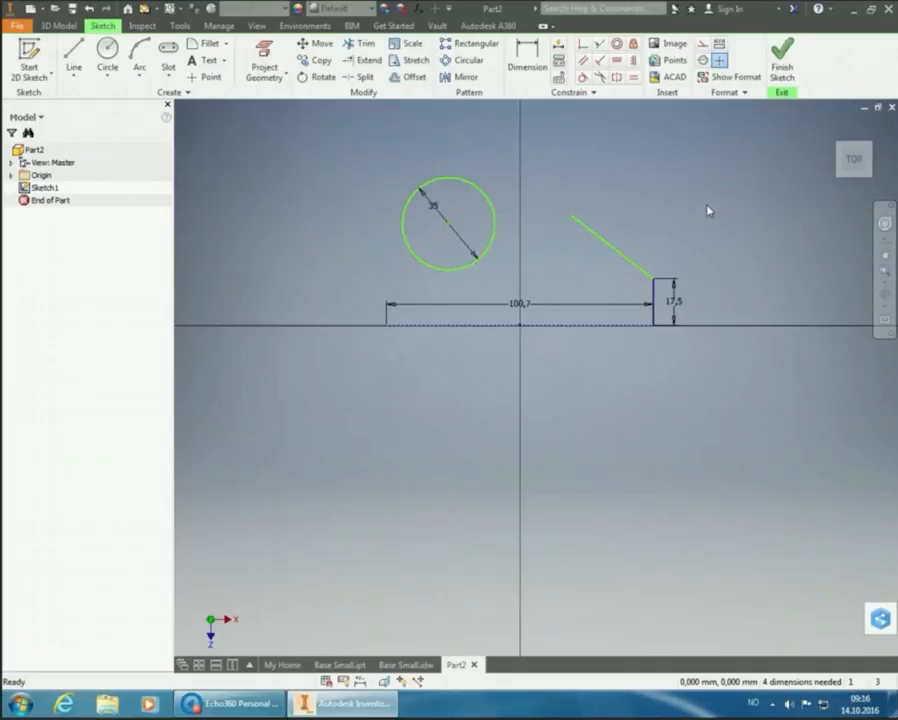
# Dimension the horizontal distance from the construction line's left endpoint to the circle's centre as the circle's diameter dimension divided by two (d2/2).
pyautogui.click(528, 58)
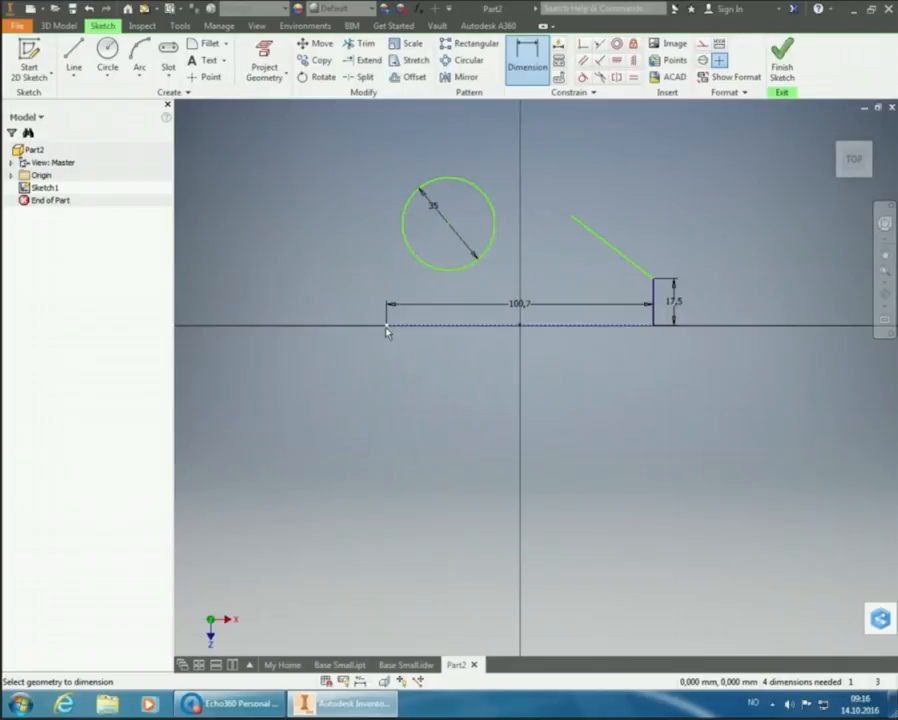
pyautogui.moveTo(387, 332)
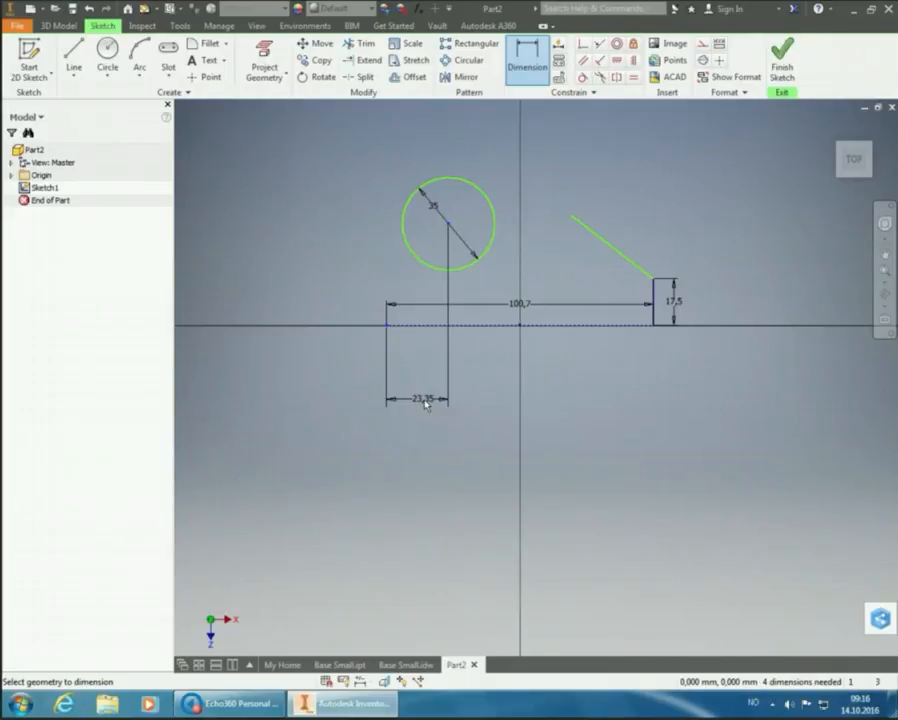
pyautogui.click(430, 405)
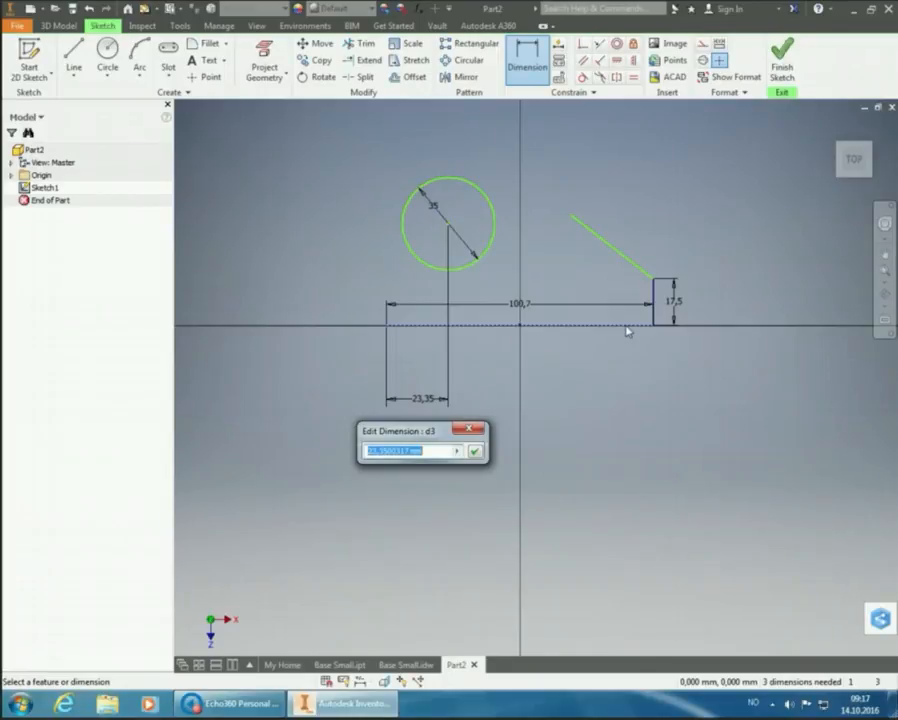
pyautogui.click(441, 212)
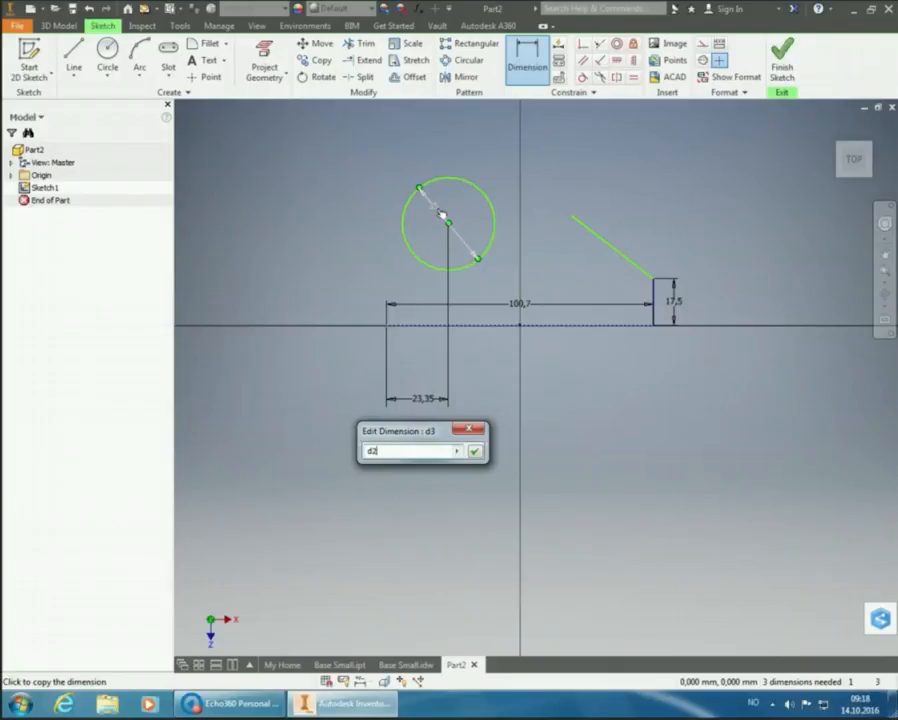
pyautogui.write('/2')
pyautogui.press('Return')
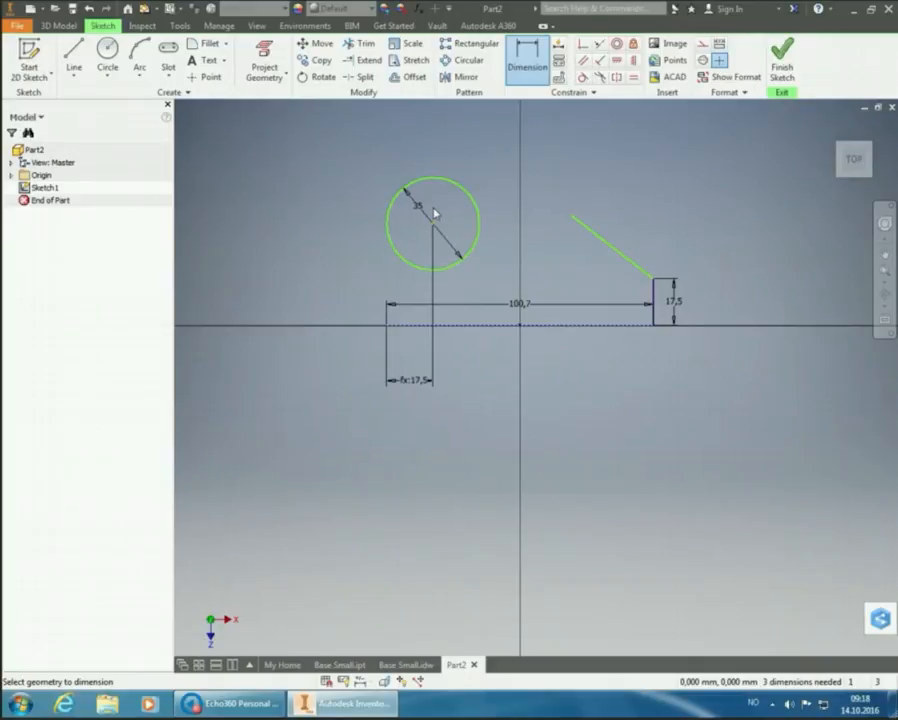
# Set the circle's diameter to 40 mm.
pyautogui.doubleClick(425, 210)
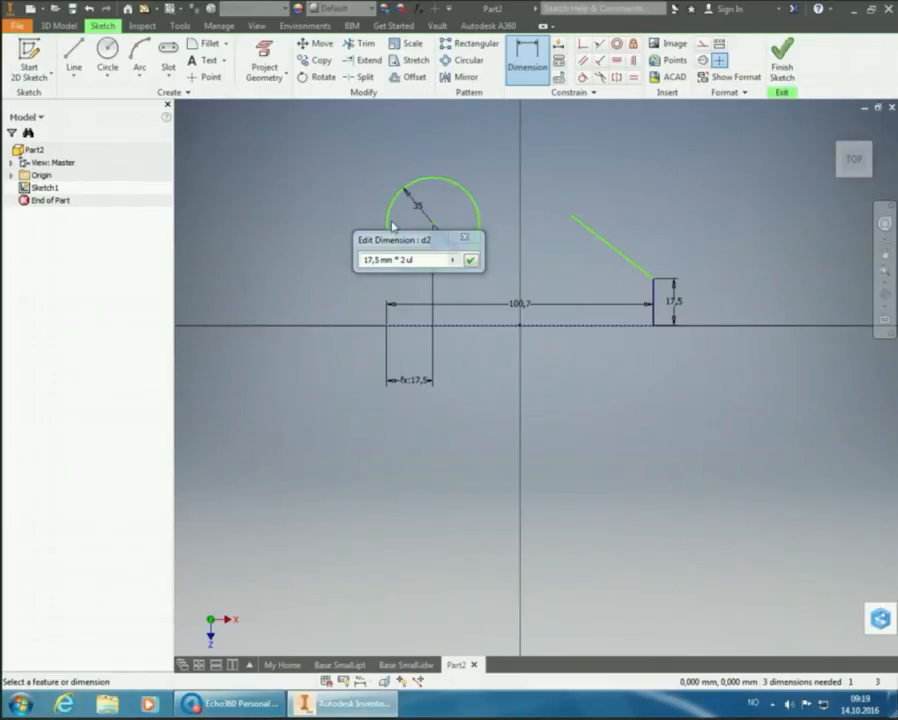
pyautogui.moveTo(428, 259); pyautogui.dragTo(331, 256)
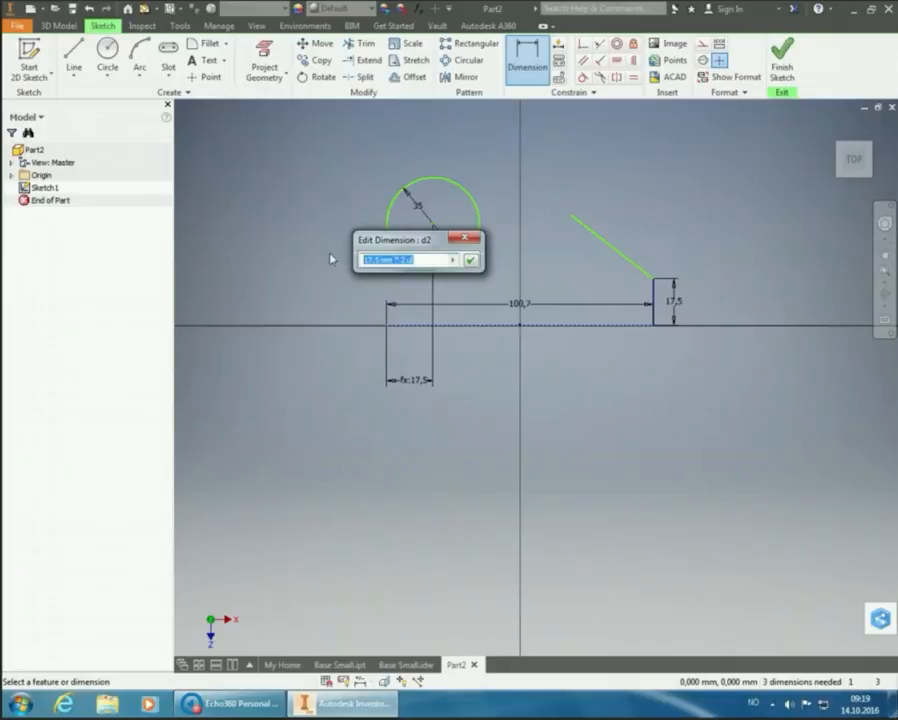
pyautogui.write('40')
pyautogui.press('Return')
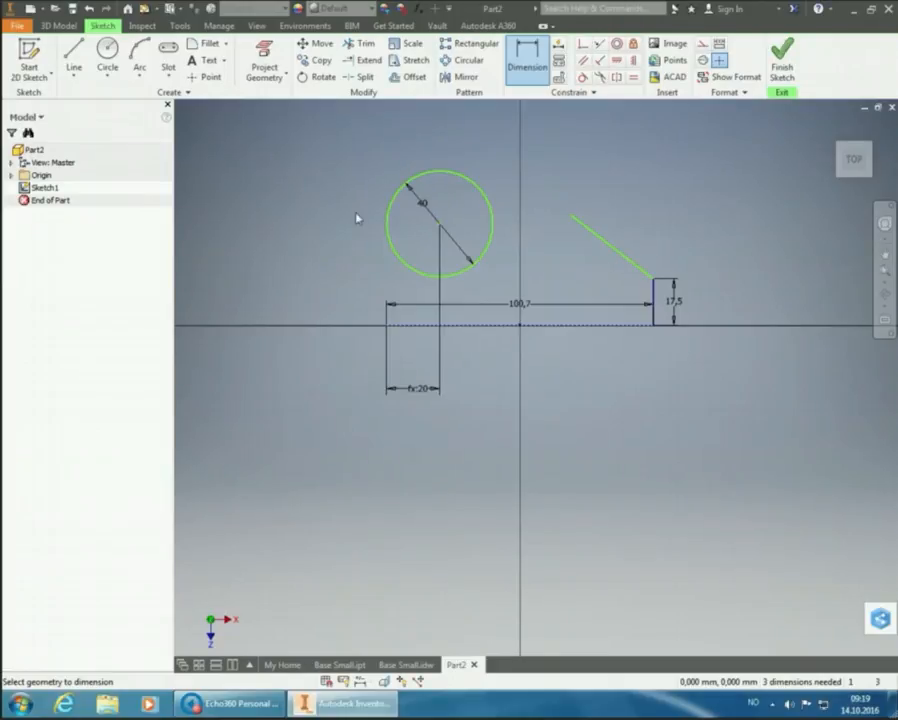
# Return the circle's diameter to 35 mm.
pyautogui.doubleClick(422, 205)
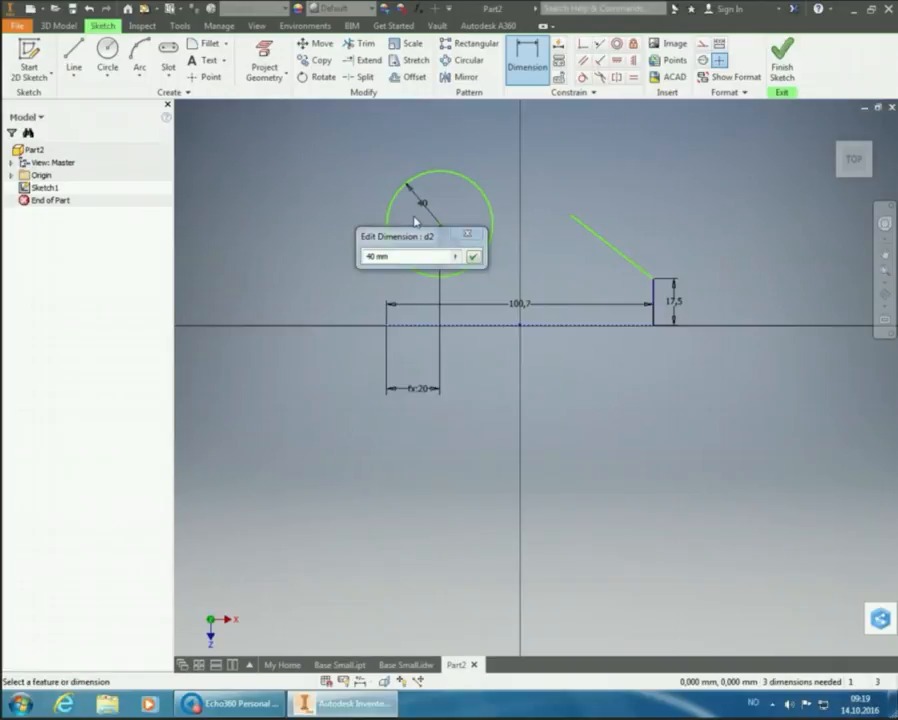
pyautogui.moveTo(420, 257); pyautogui.dragTo(355, 258)
pyautogui.write('35')
pyautogui.press('Return')
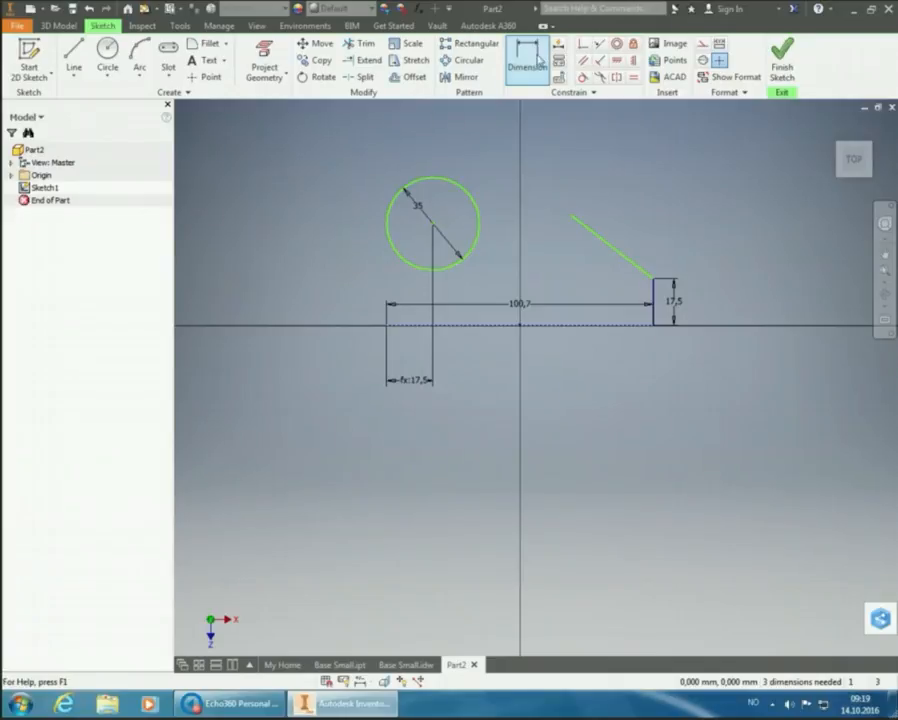
# Dimension the vertical distance between the construction line and the circle's centre as 112/2 mm.
pyautogui.click(412, 326)
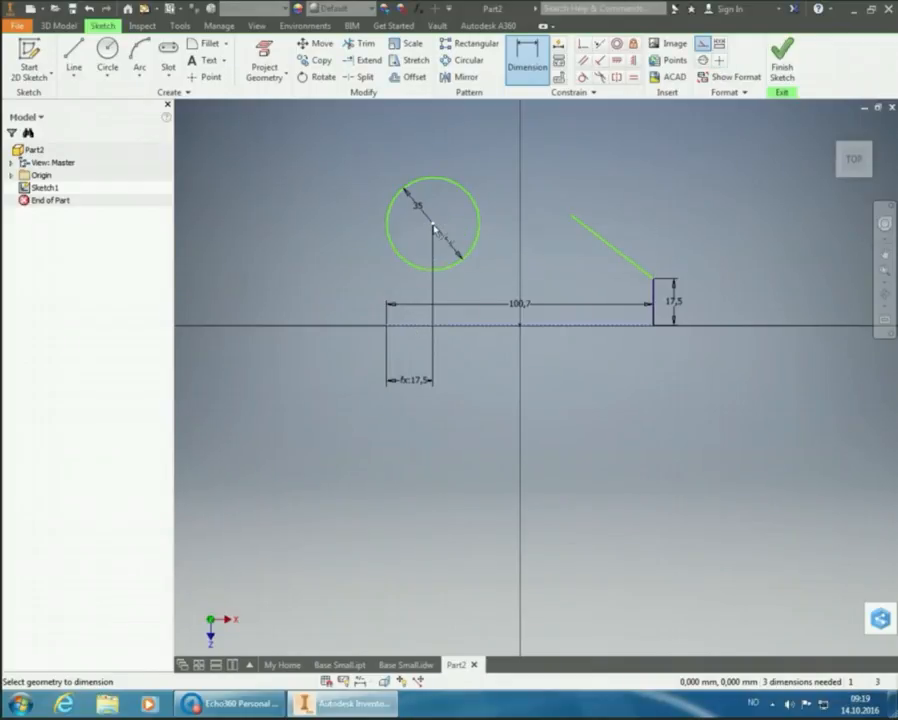
pyautogui.click(433, 228)
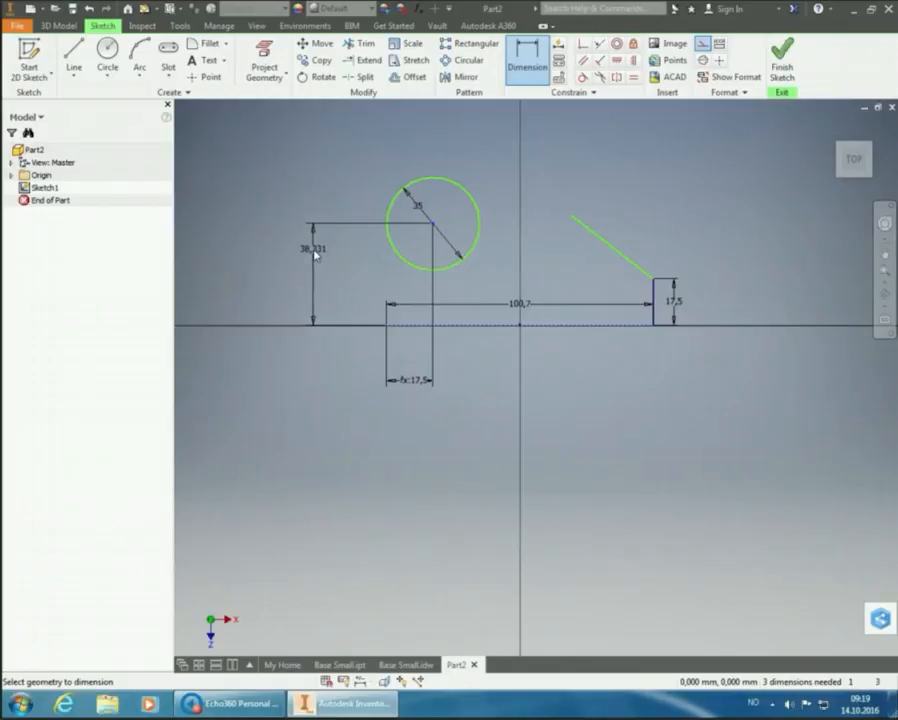
pyautogui.click(315, 254)
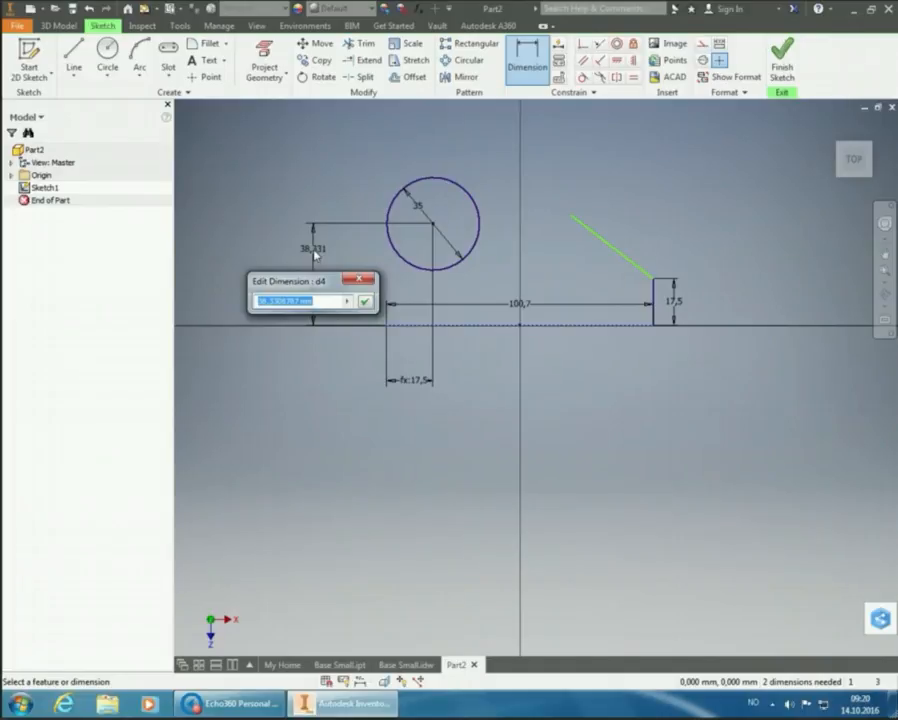
pyautogui.write('112/2')
pyautogui.press('Return')
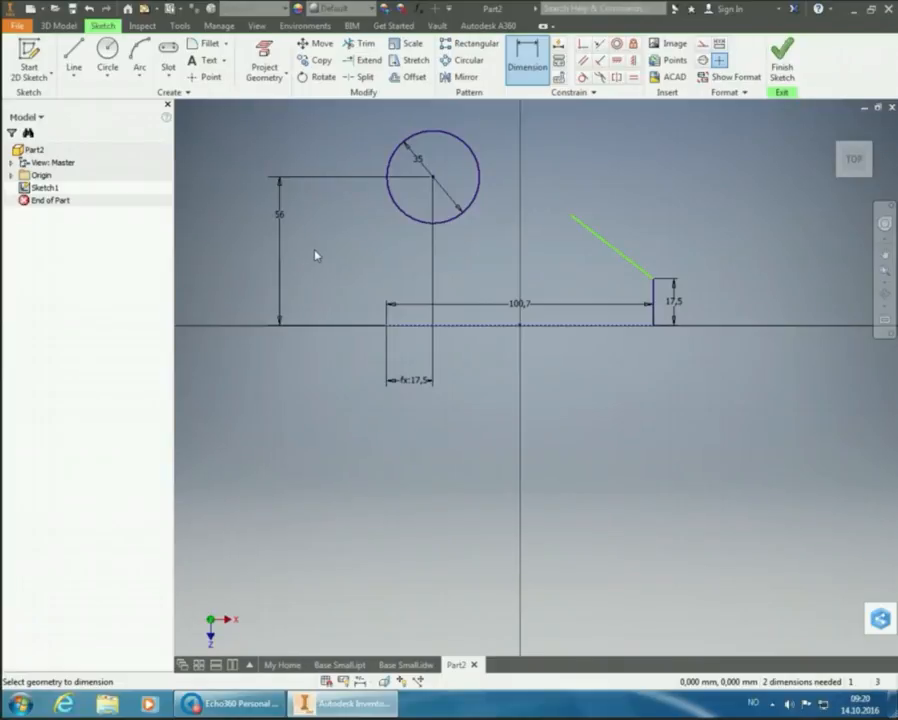
# Draw a 56 mm vertical line from the construction line's left endpoint up to the circle's leftmost point.
pyautogui.click(885, 276)
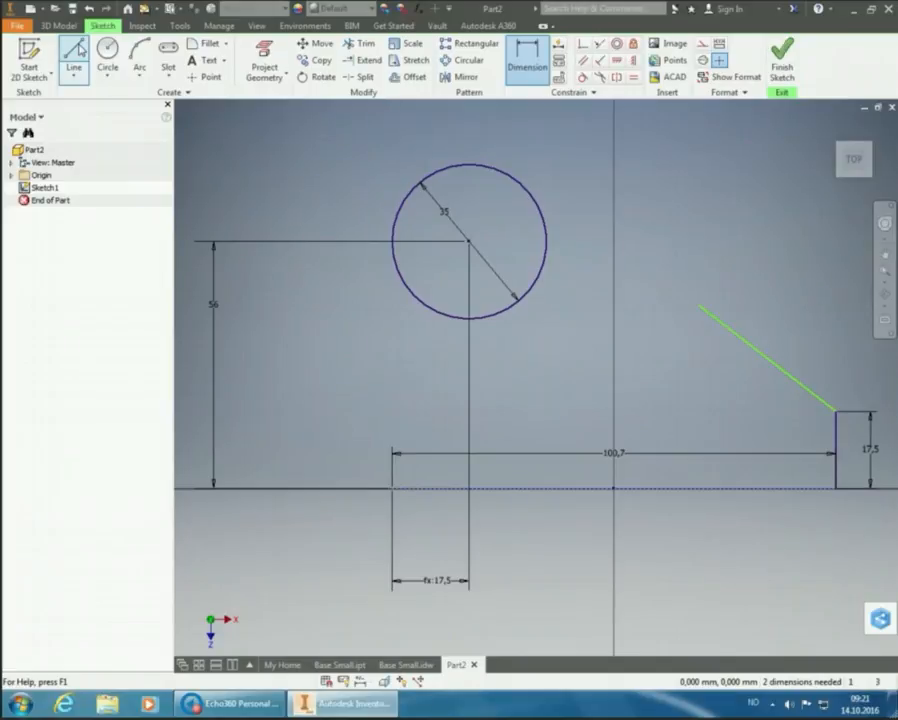
pyautogui.click(76, 50)
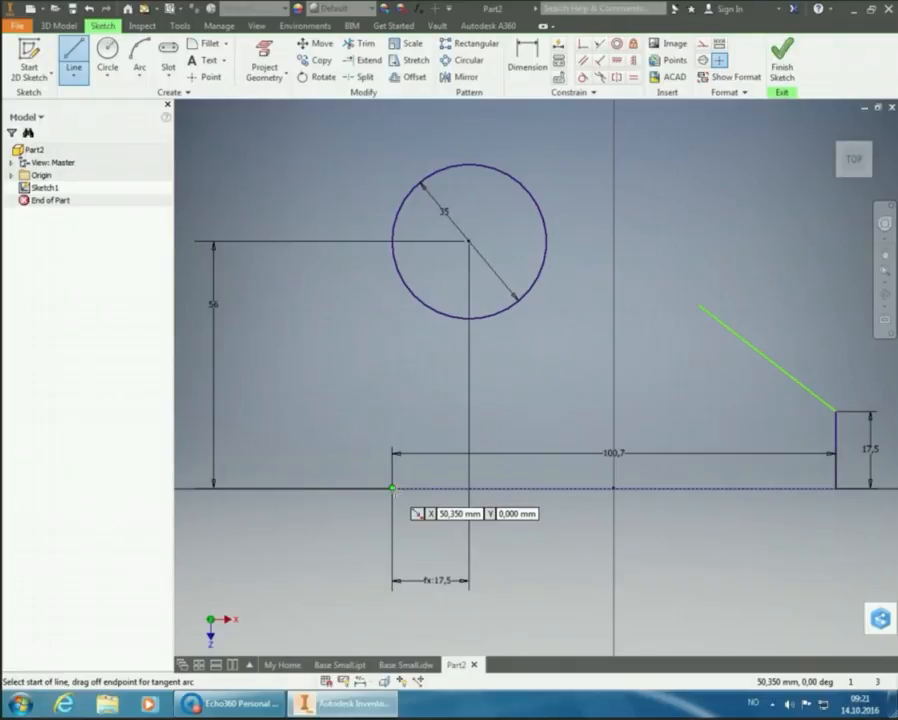
pyautogui.click(392, 488)
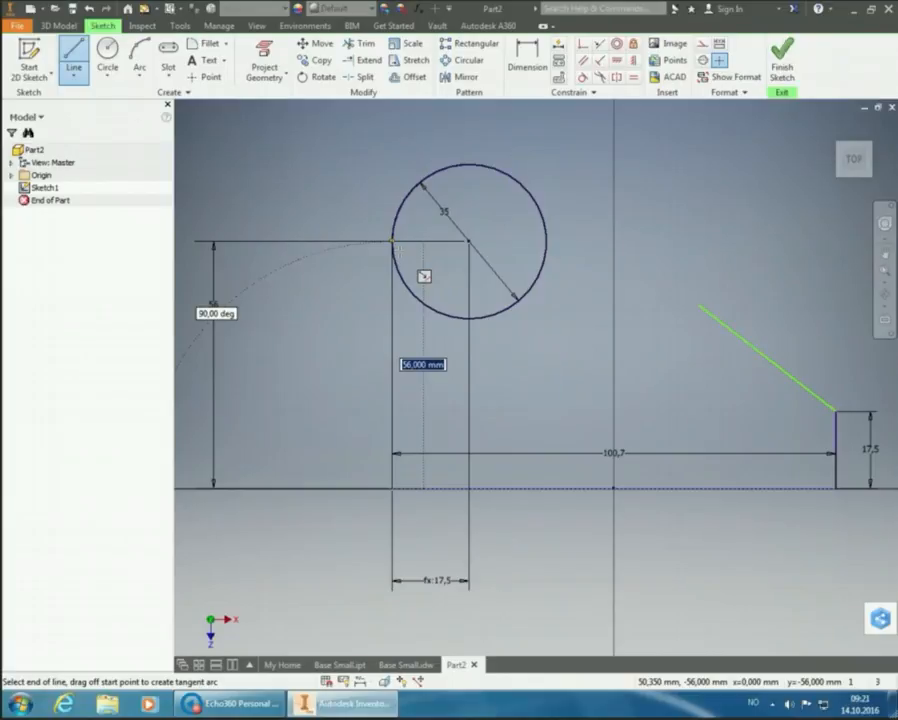
pyautogui.click(392, 241)
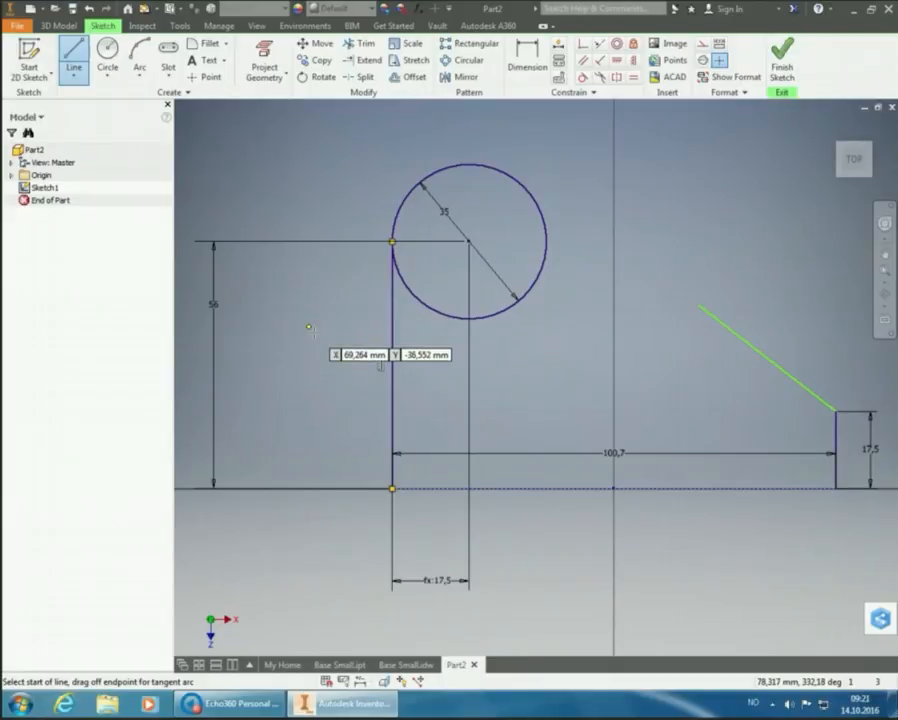
pyautogui.press('Escape')
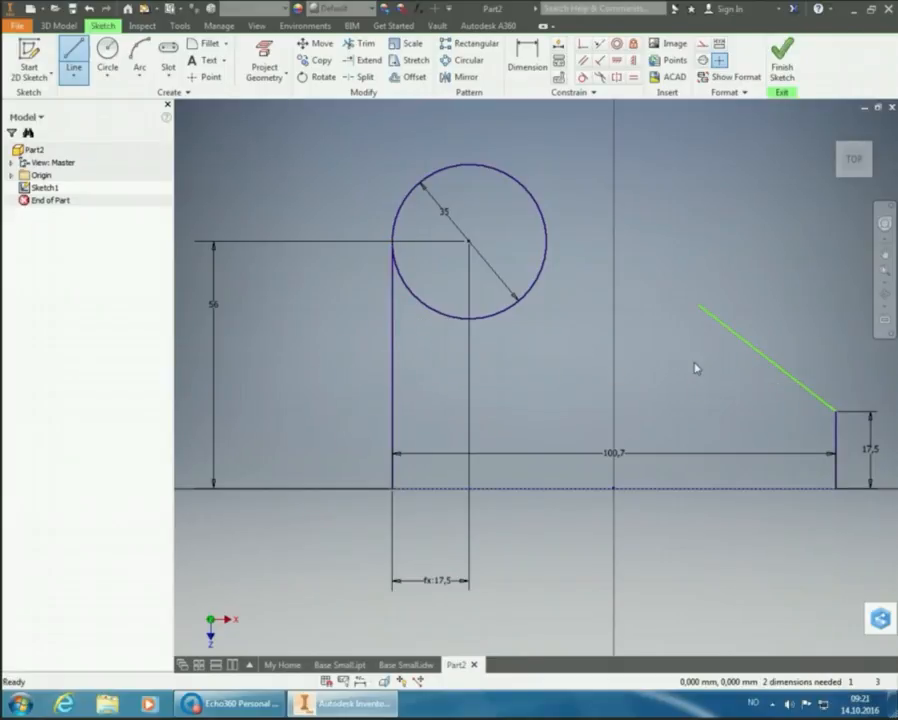
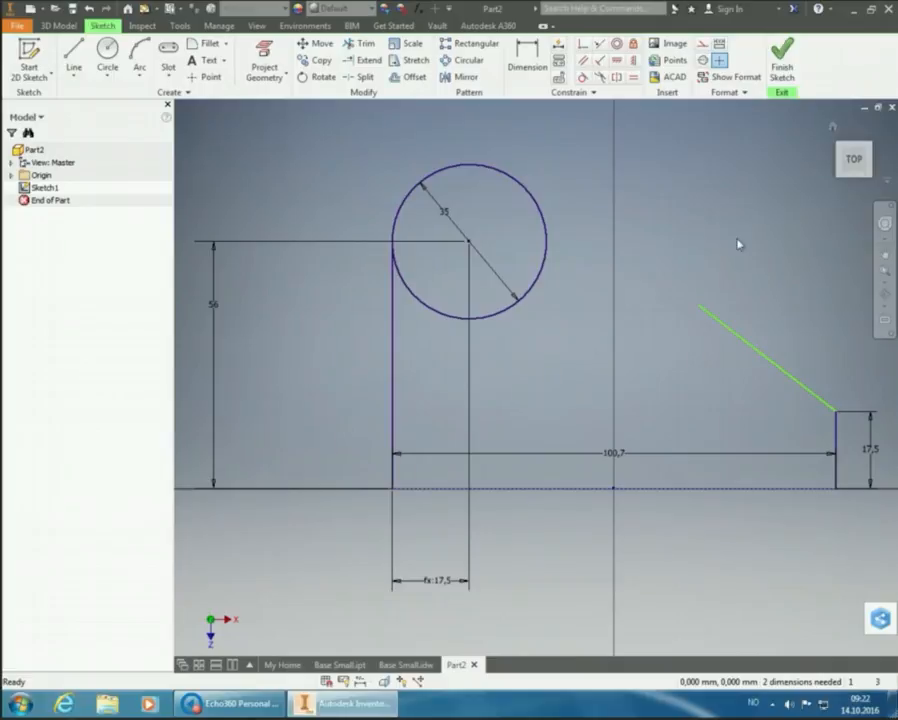
# Stretch the sloped line's free end up towards the circle and constrain the line tangent to the circle.
pyautogui.moveTo(699, 308); pyautogui.dragTo(547, 171)
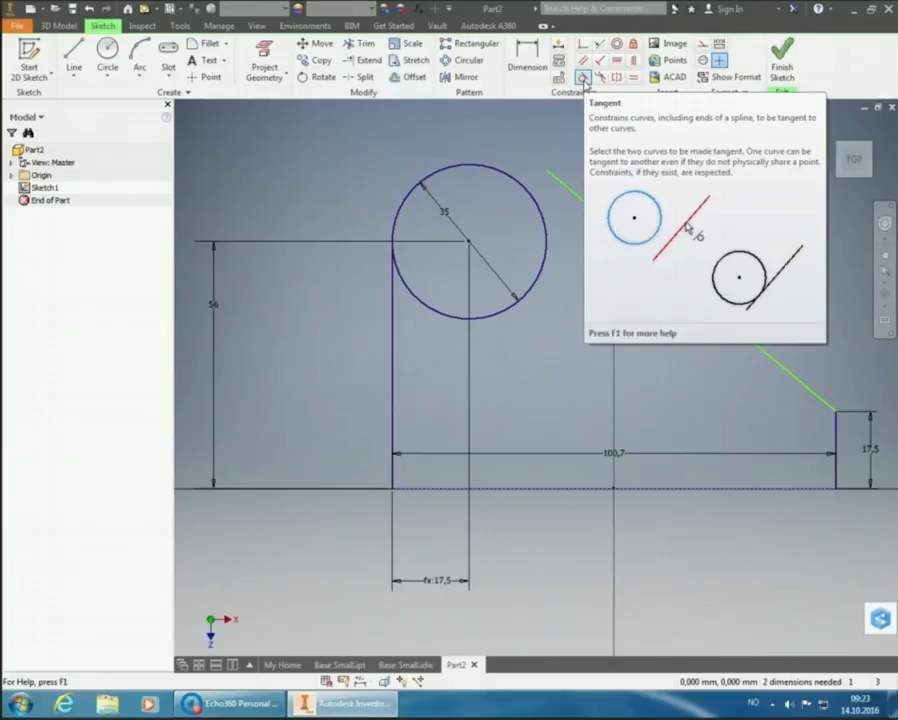
pyautogui.click(583, 78)
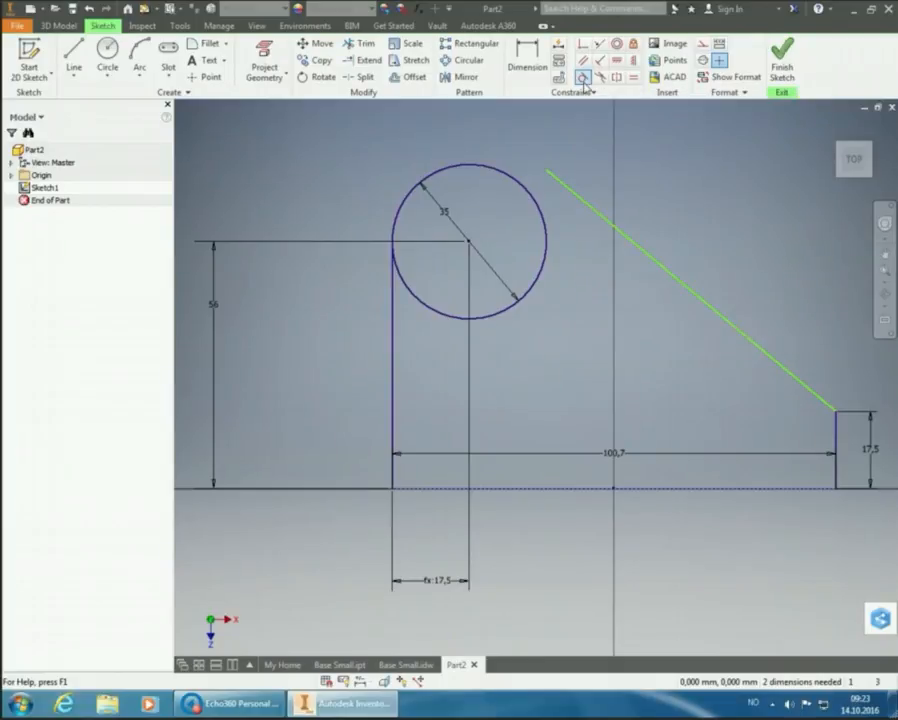
pyautogui.click(588, 206)
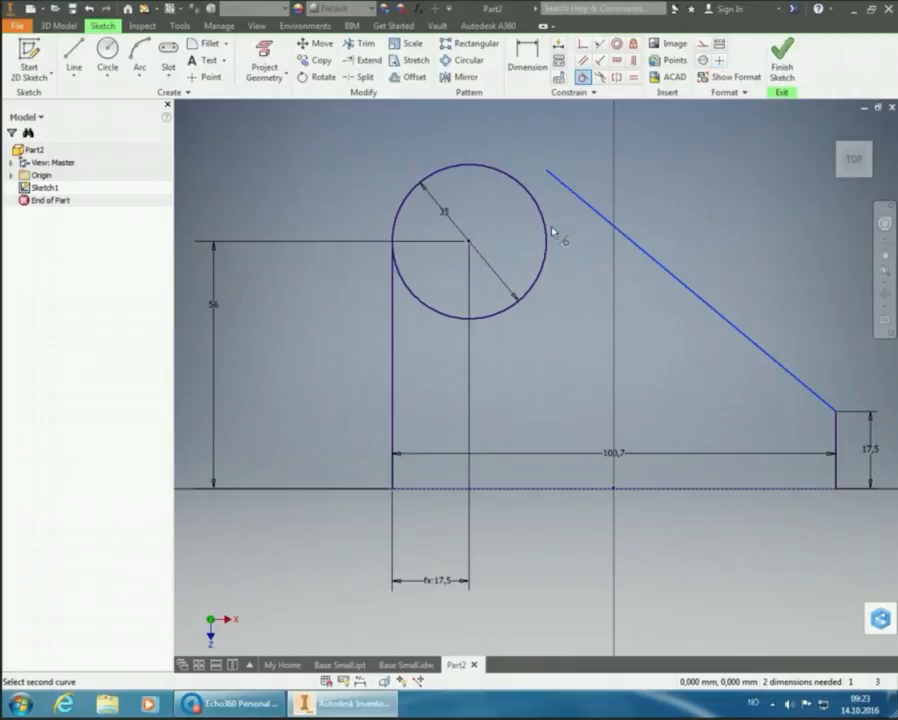
pyautogui.click(550, 236)
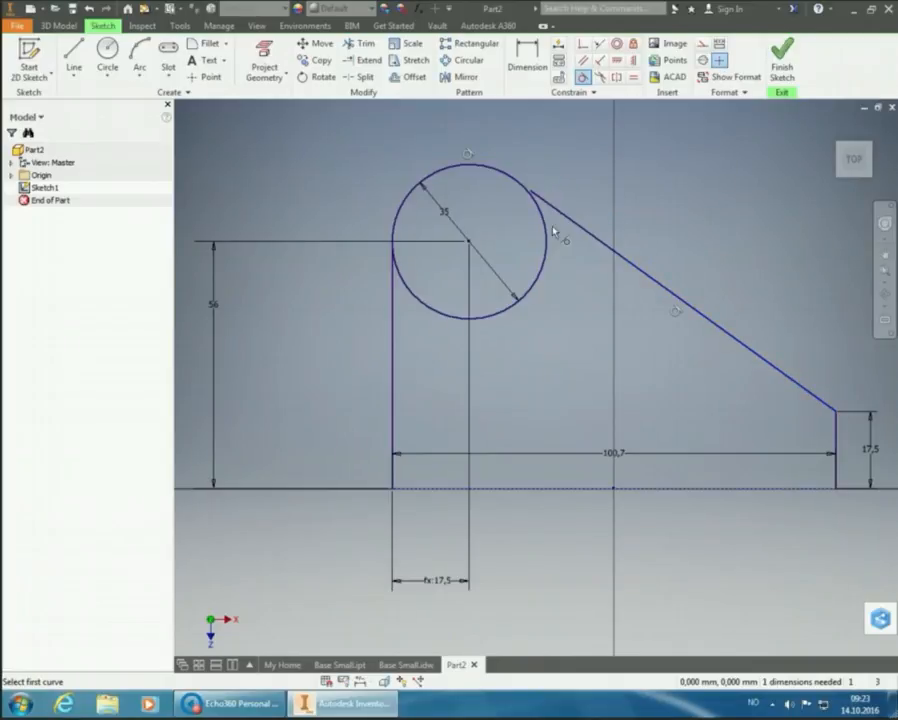
pyautogui.rightClick(655, 151)
pyautogui.press('Escape')
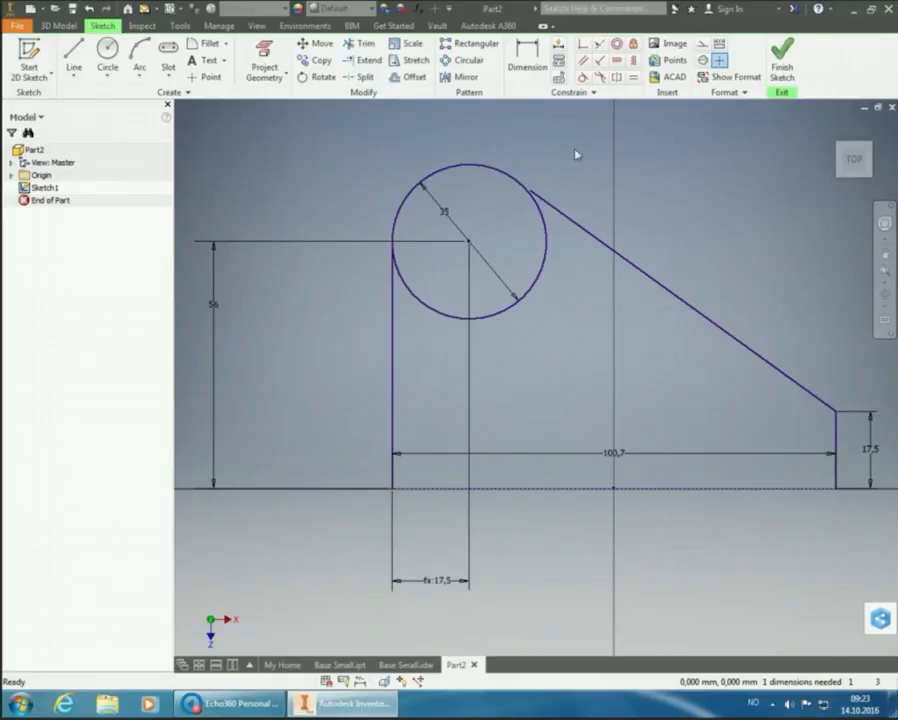
# Pull the sloped line's upper endpoint away from the circle and constrain that endpoint coincident with the circle.
pyautogui.moveTo(533, 193); pyautogui.dragTo(603, 241)
pyautogui.click(585, 46)
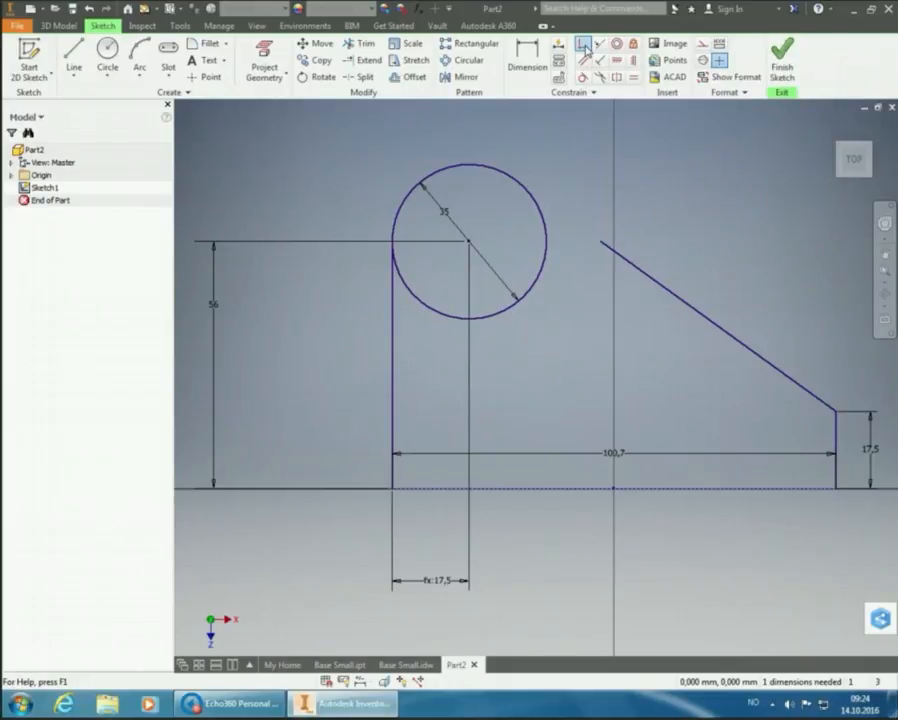
pyautogui.click(621, 266)
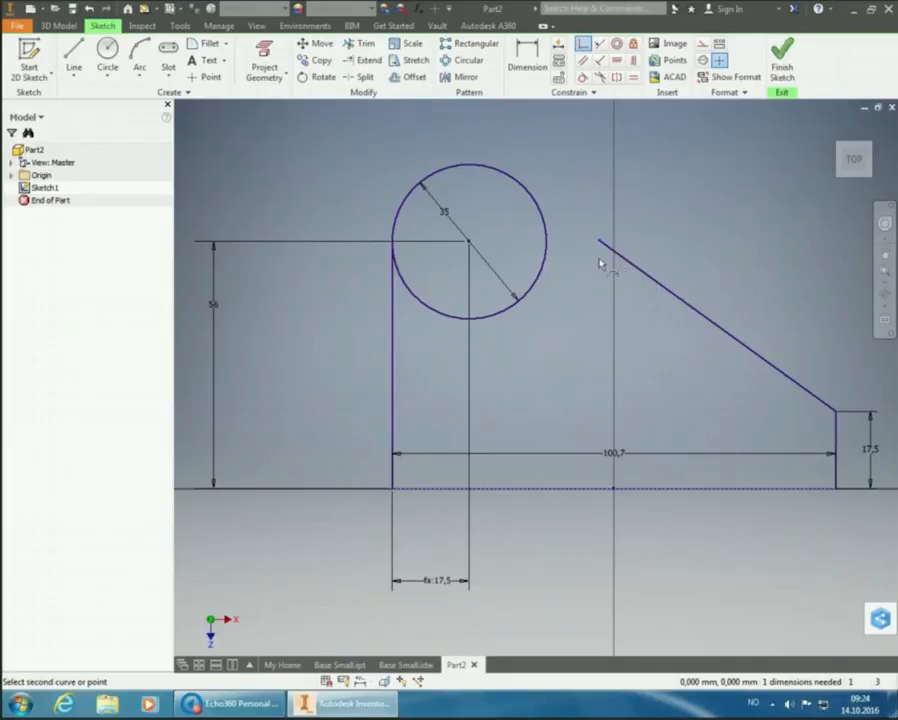
pyautogui.click(540, 212)
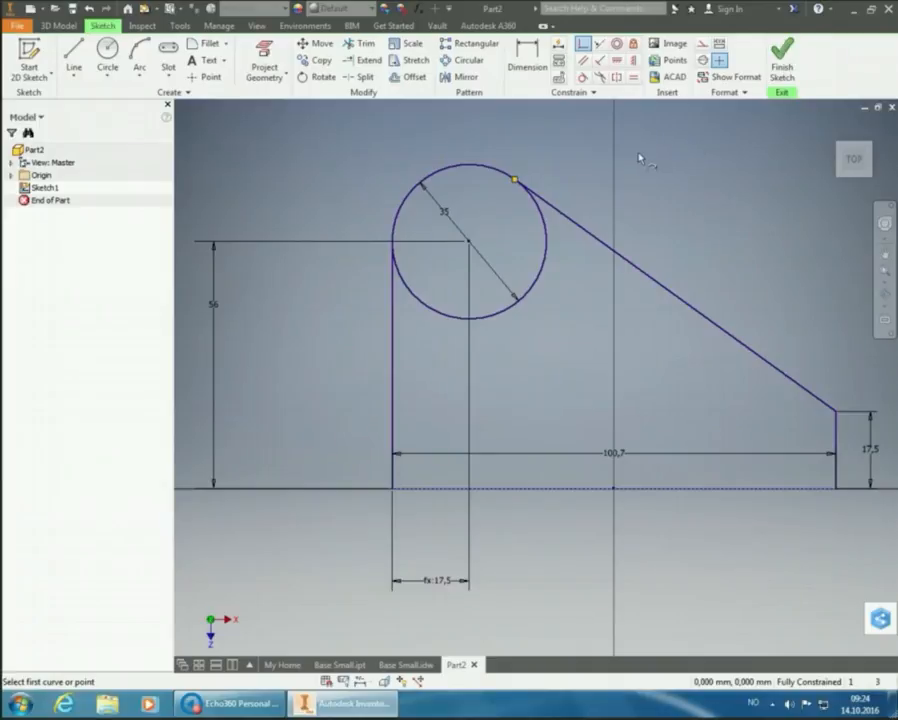
pyautogui.press('Escape')
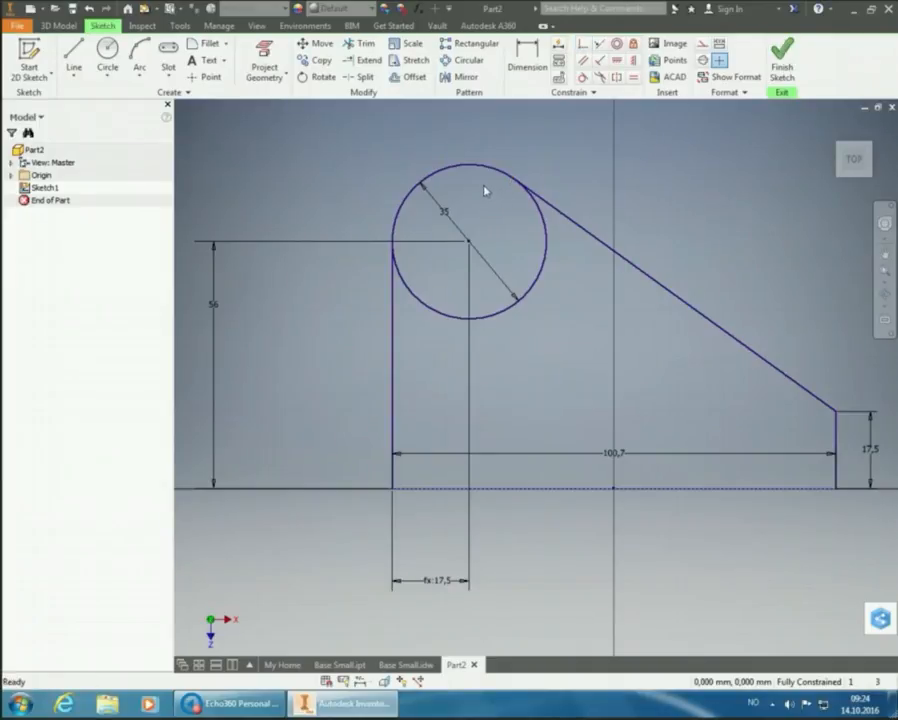
# Trim away the circle's inner lower arc between the vertical line and the sloped line's tangent point.
pyautogui.scroll(5, 484, 190)
pyautogui.scroll(5, 596, 214)
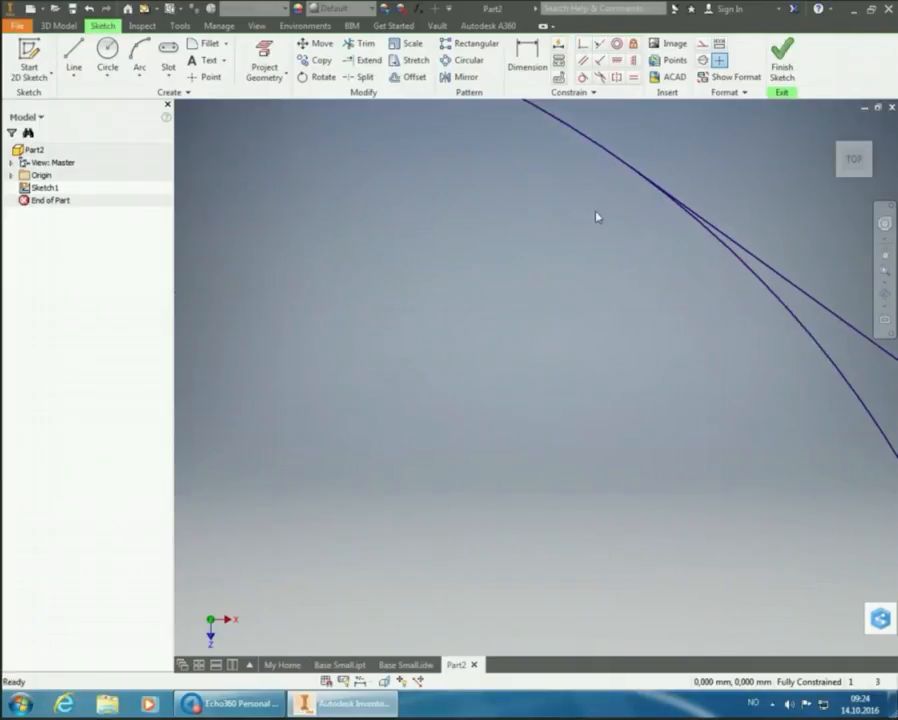
pyautogui.scroll(-5, 670, 192)
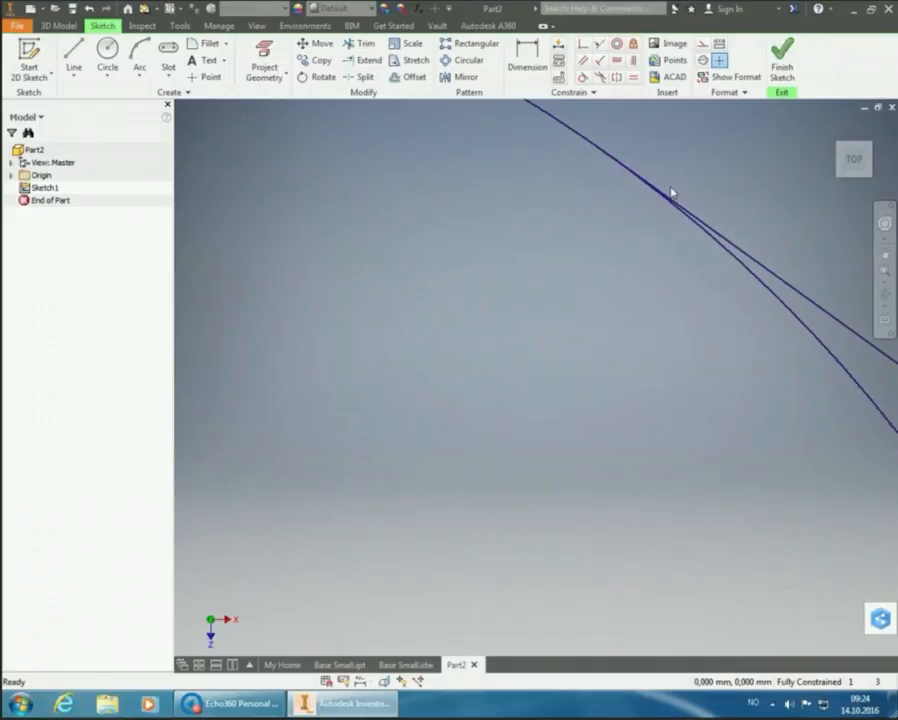
pyautogui.scroll(-3, 650, 198)
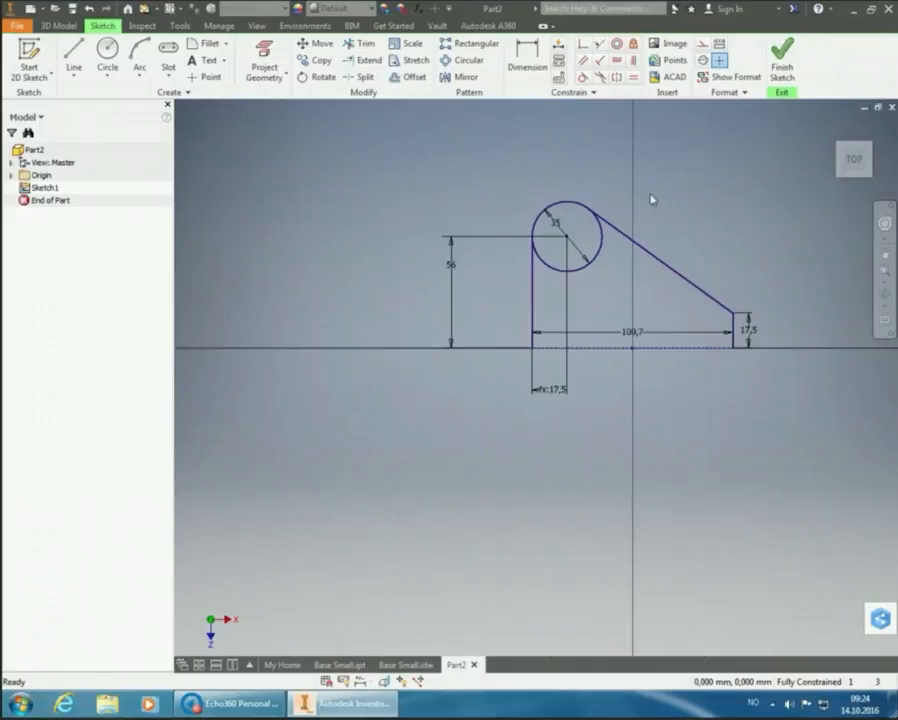
pyautogui.scroll(4, 663, 205)
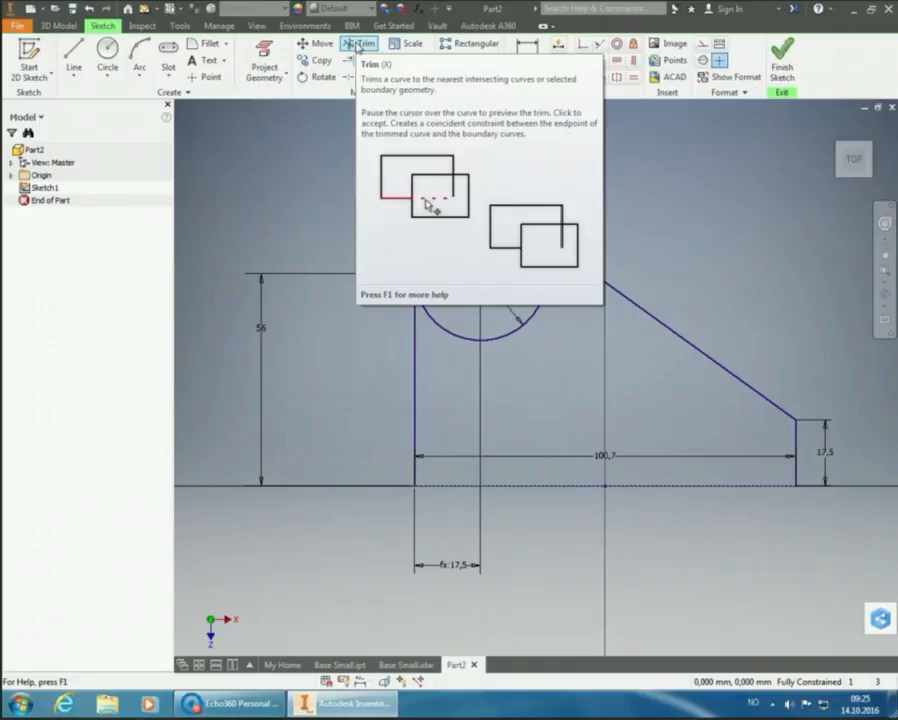
pyautogui.click(358, 45)
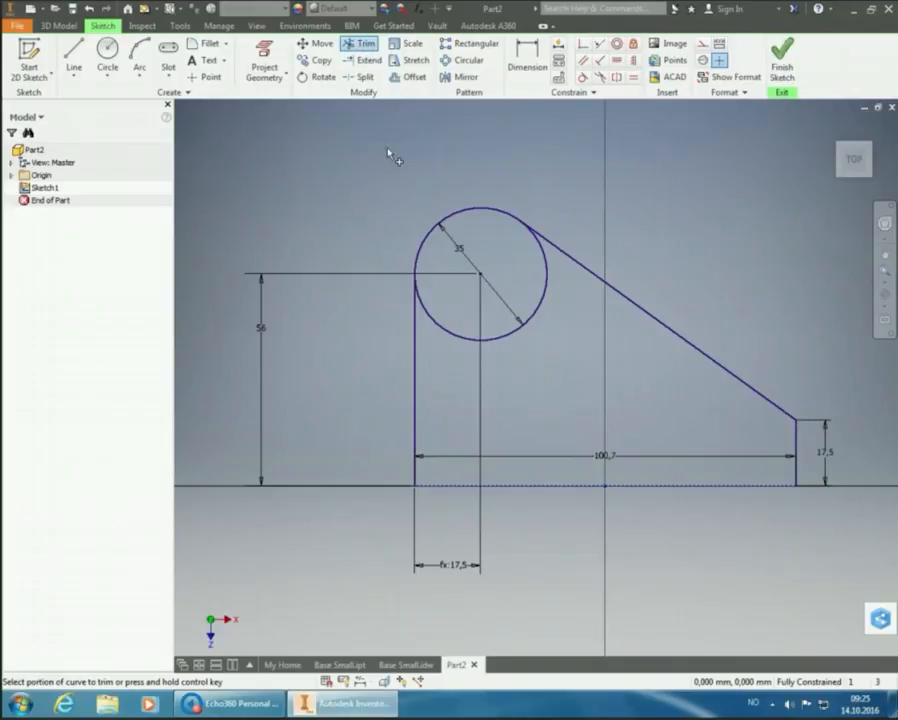
pyautogui.click(543, 304)
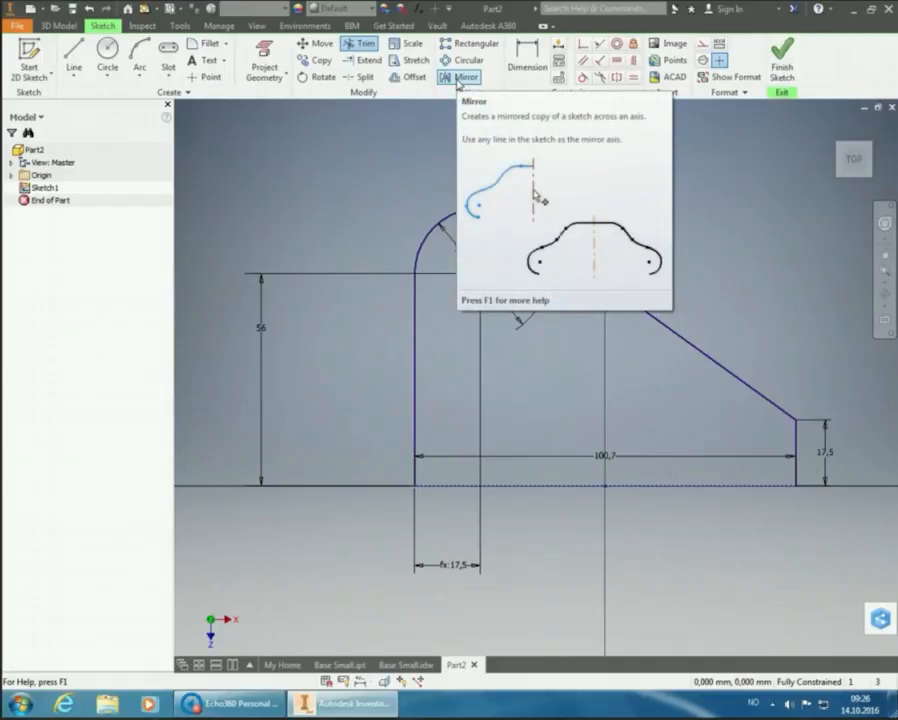
# Mirror the whole half profile about the horizontal construction line.
pyautogui.click(458, 78)
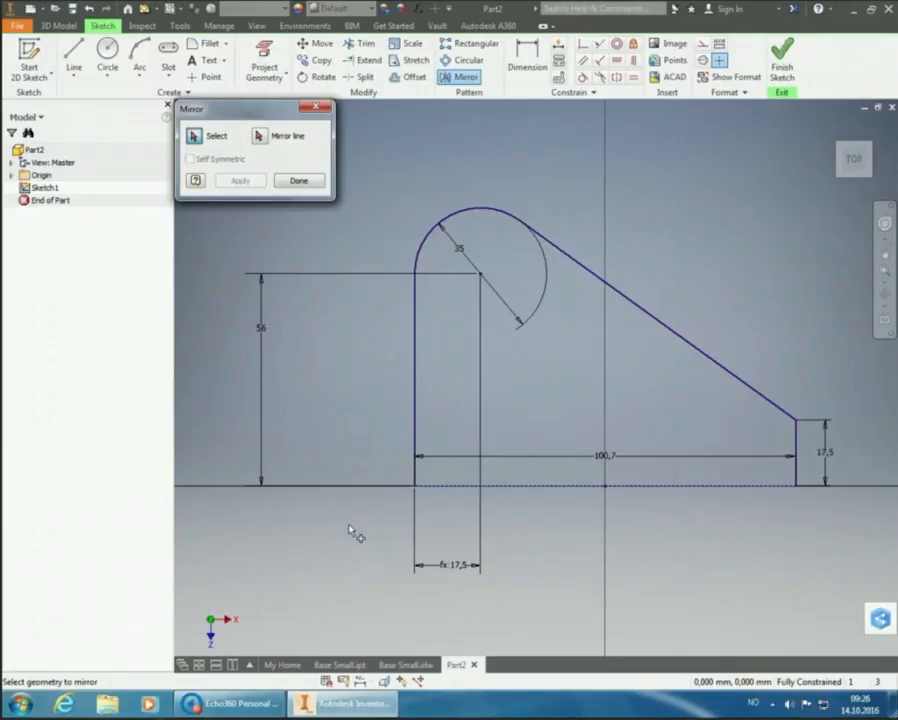
pyautogui.moveTo(346, 523)
pyautogui.mouseDown()
pyautogui.moveTo(740, 240)
pyautogui.moveTo(860, 188)
pyautogui.mouseUp()
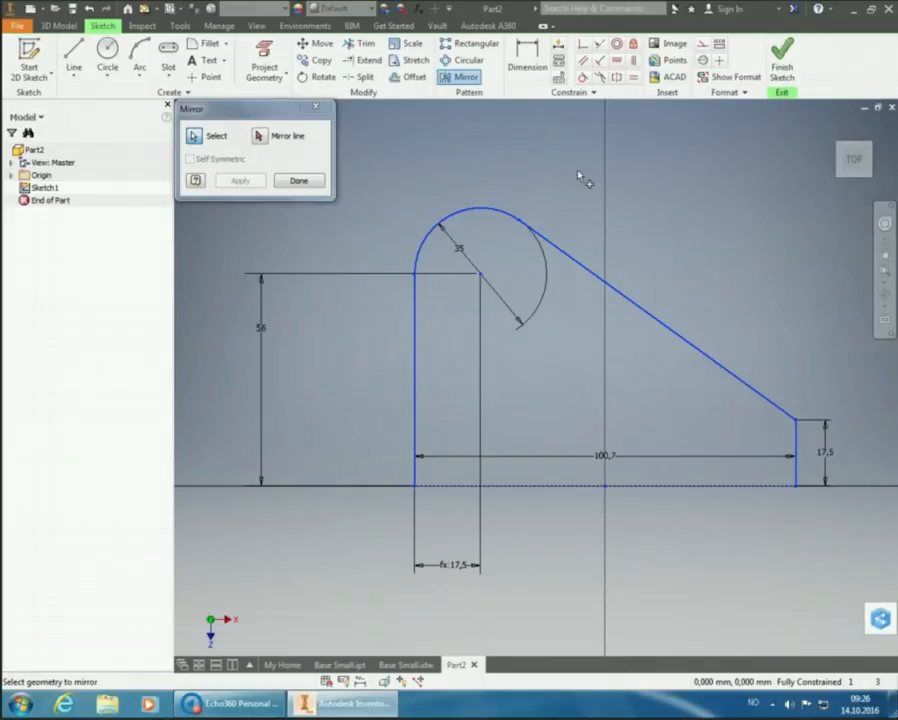
pyautogui.click(258, 138)
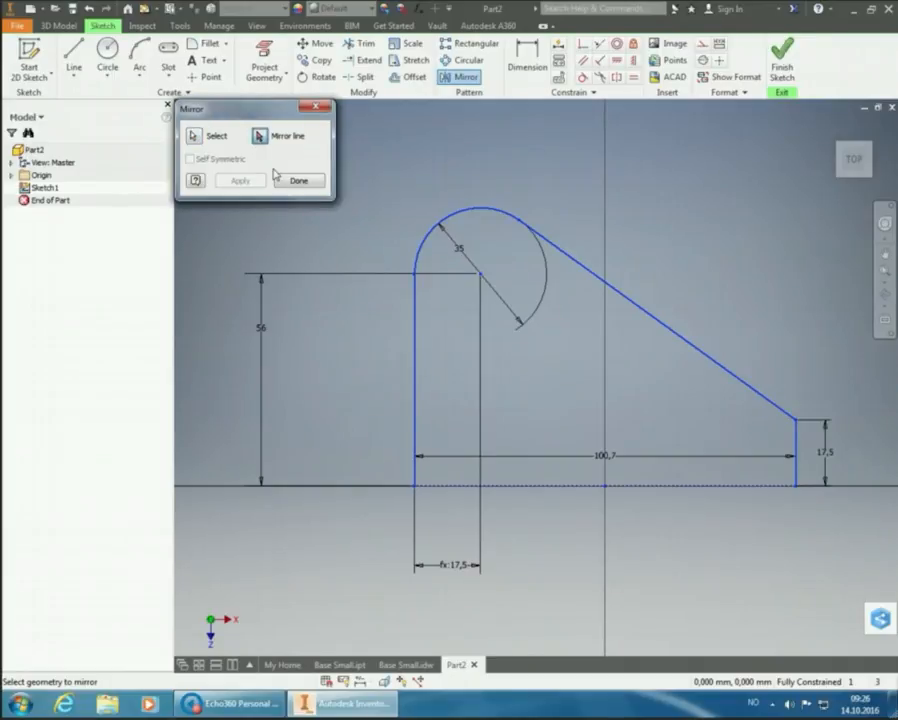
pyautogui.click(528, 487)
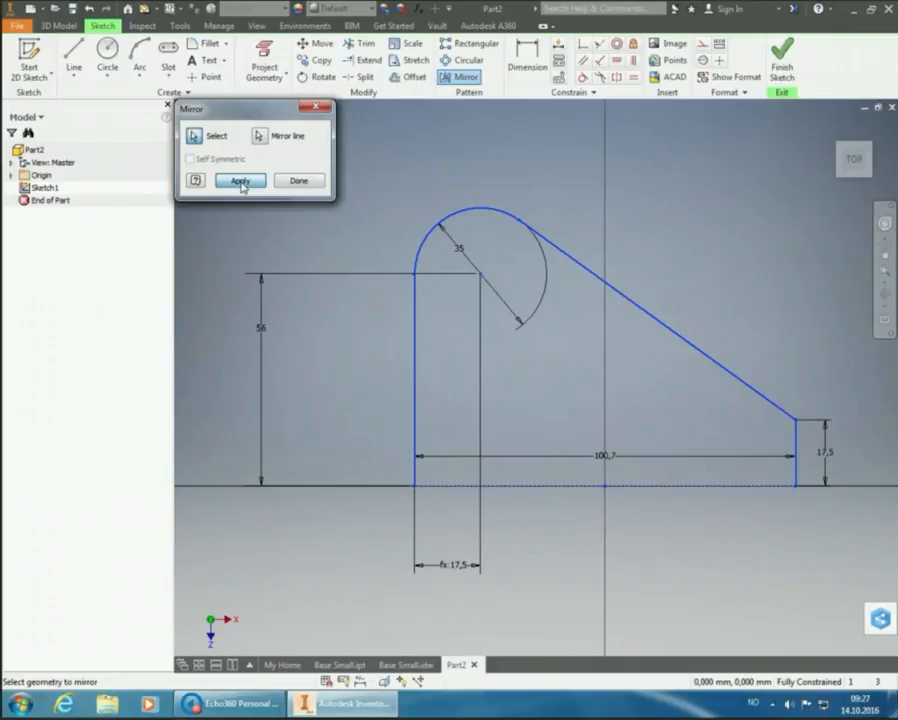
pyautogui.click(240, 182)
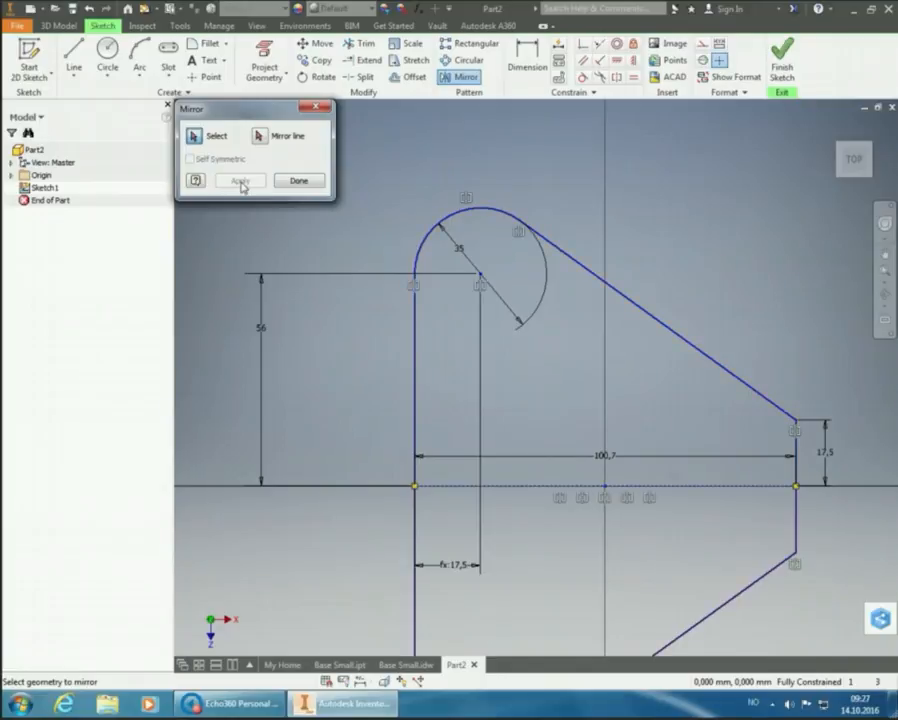
pyautogui.click(298, 181)
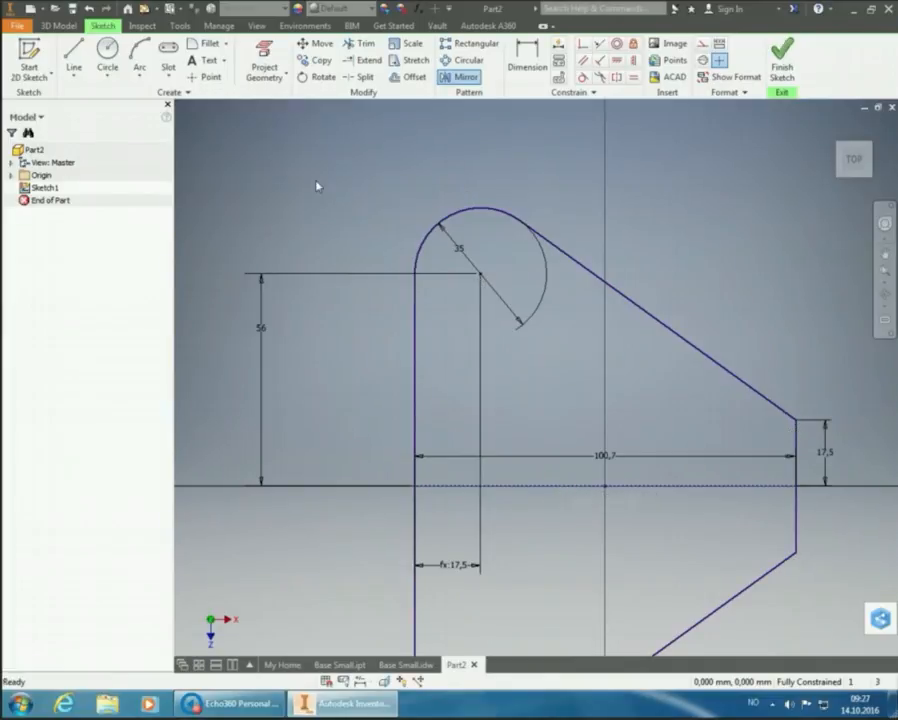
# Finish the sketch and extrude the closed profile 12 mm.
pyautogui.click(884, 270)
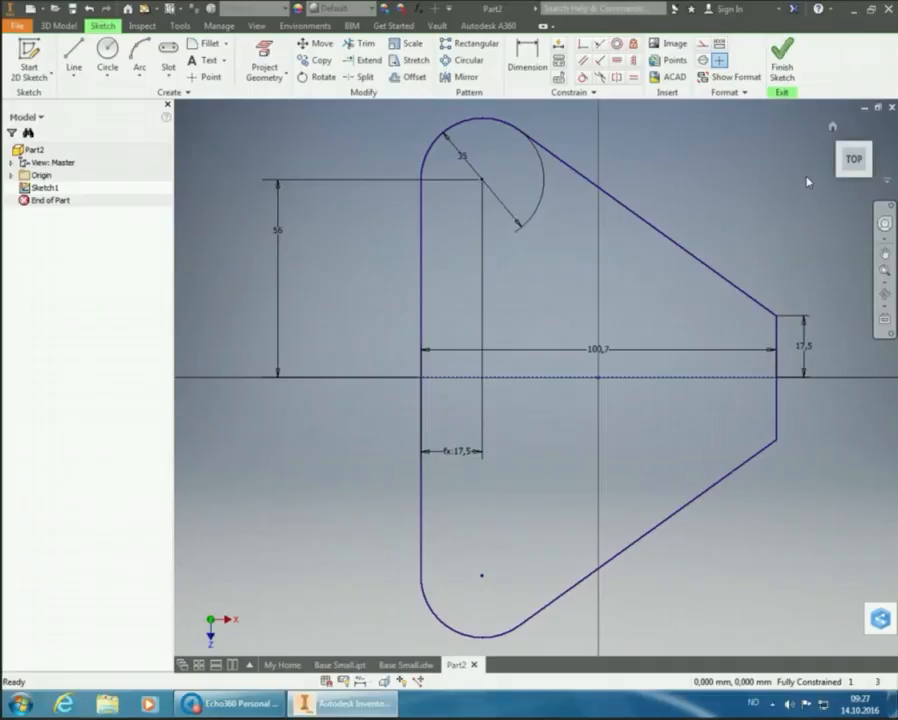
pyautogui.click(783, 55)
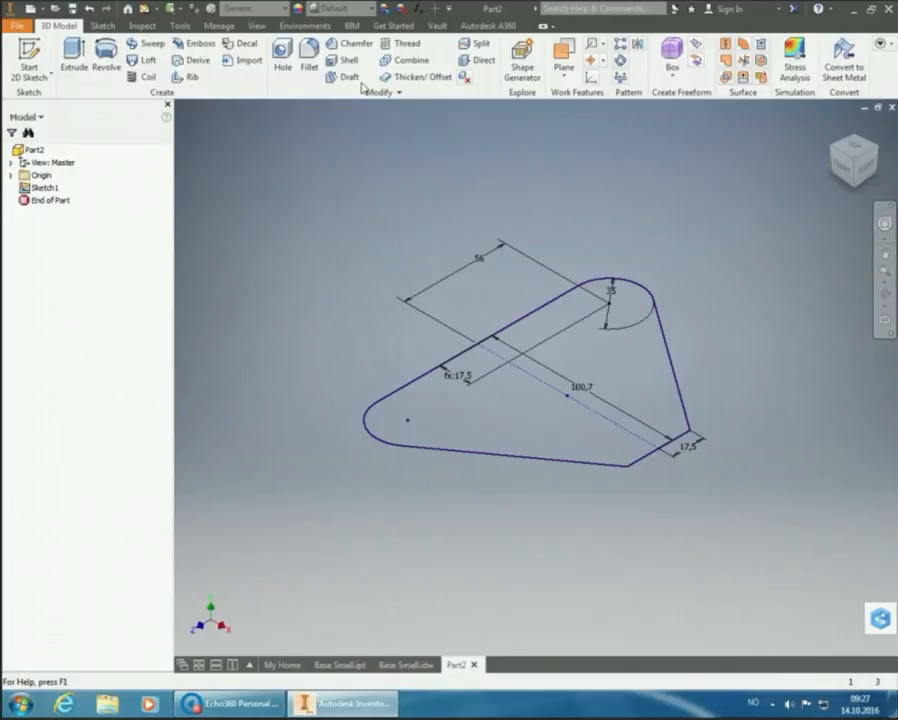
pyautogui.click(74, 60)
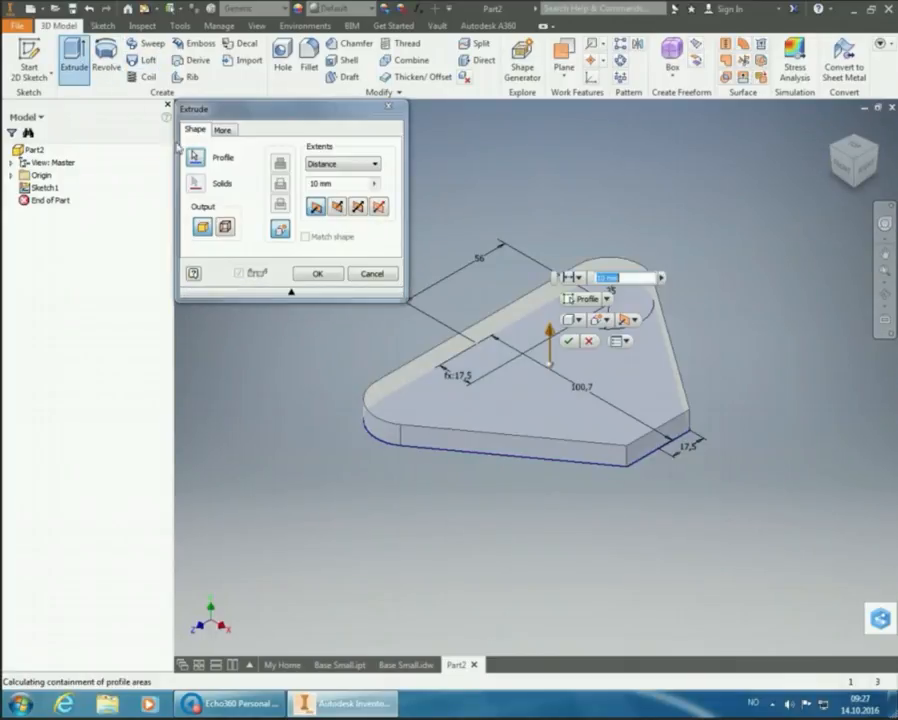
pyautogui.write('12')
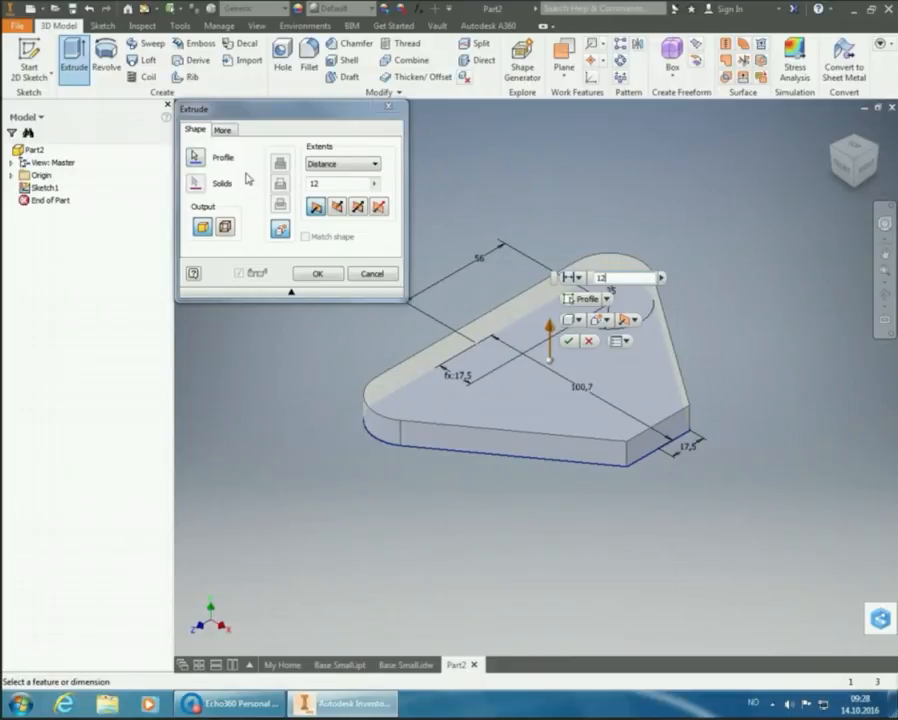
pyautogui.press('Return')
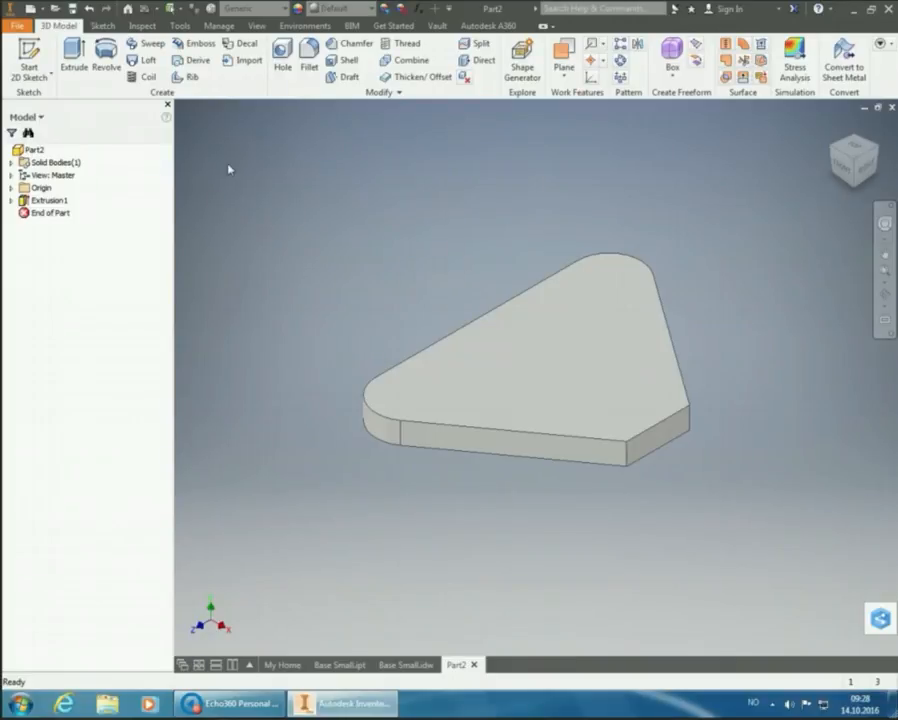
# Start a sketch on the plate's large top face and place four center points, an upper and a lower one on each side.
pyautogui.click(29, 60)
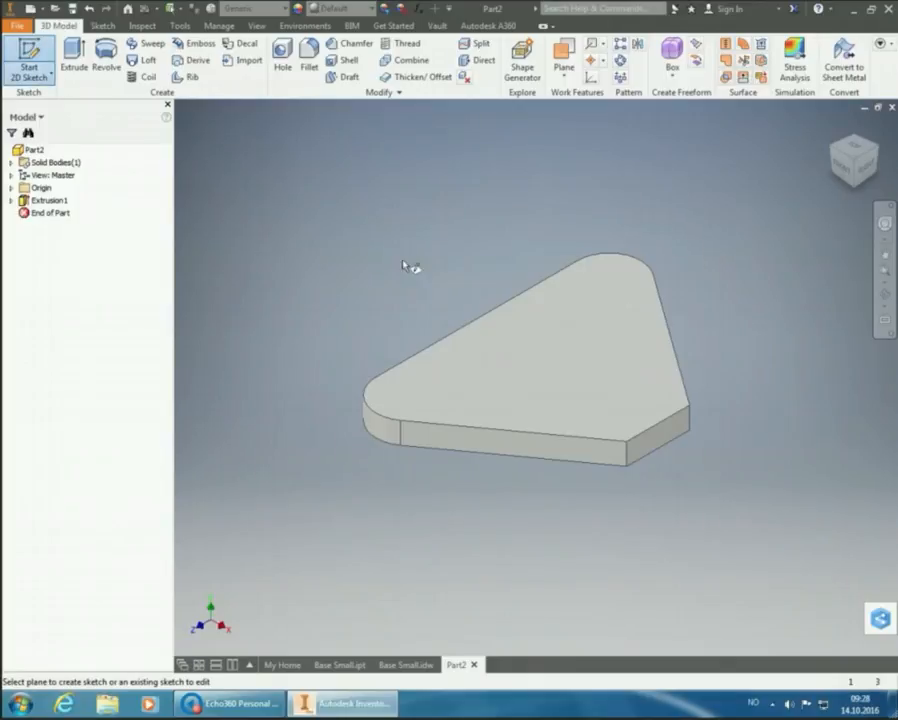
pyautogui.click(570, 334)
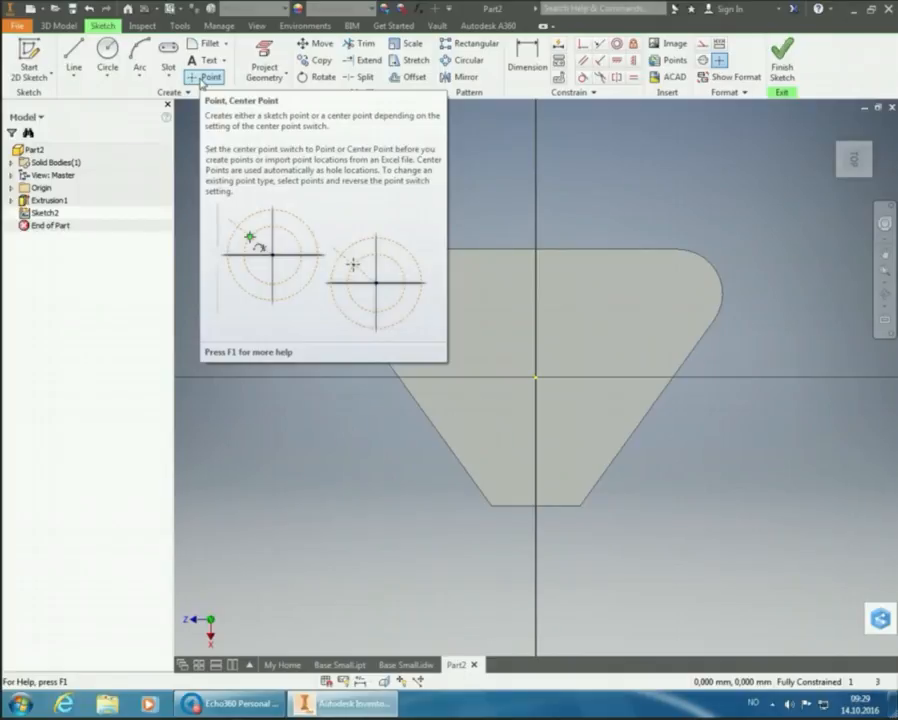
pyautogui.click(202, 80)
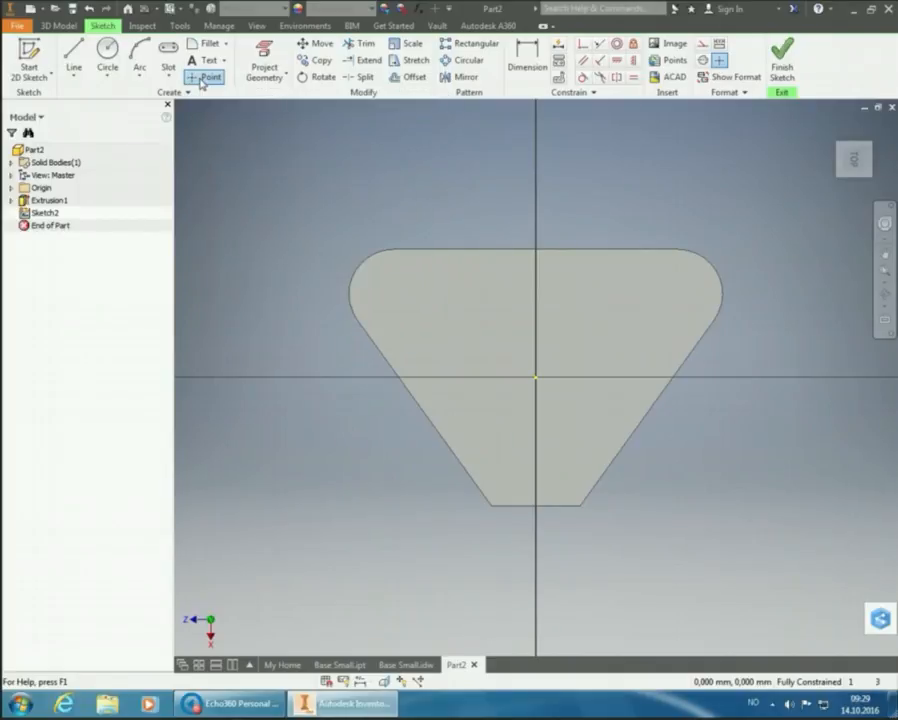
pyautogui.click(414, 296)
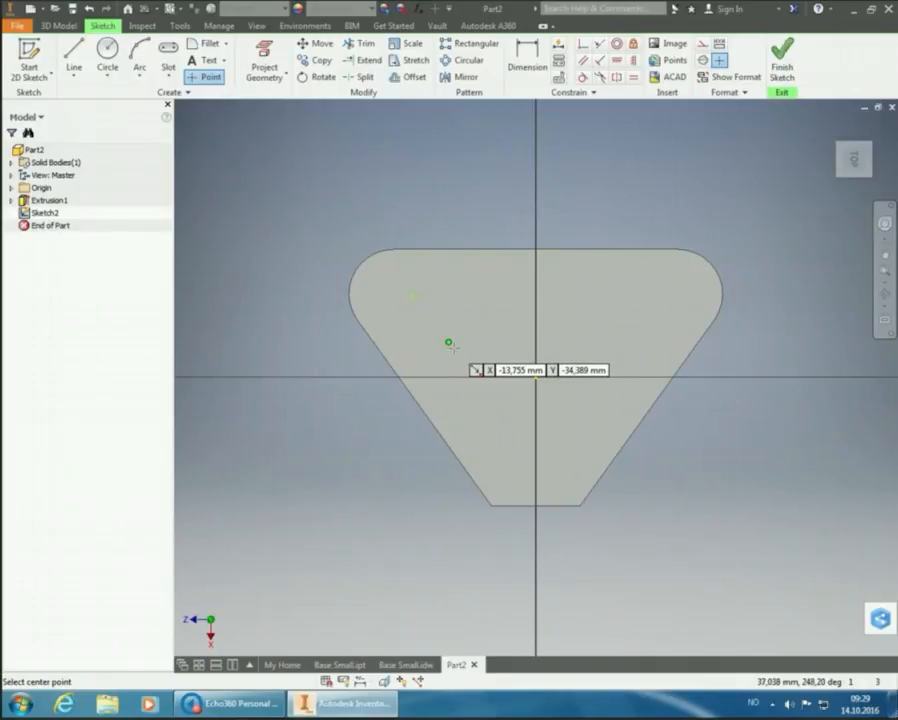
pyautogui.click(447, 343)
pyautogui.click(605, 336)
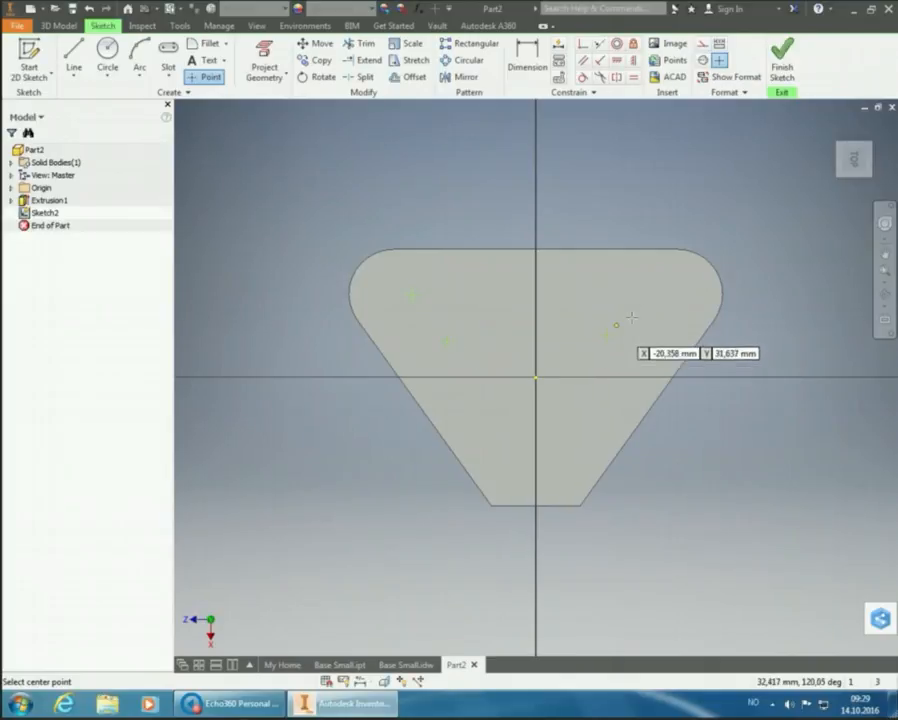
pyautogui.rightClick(633, 189)
pyautogui.click(684, 189)
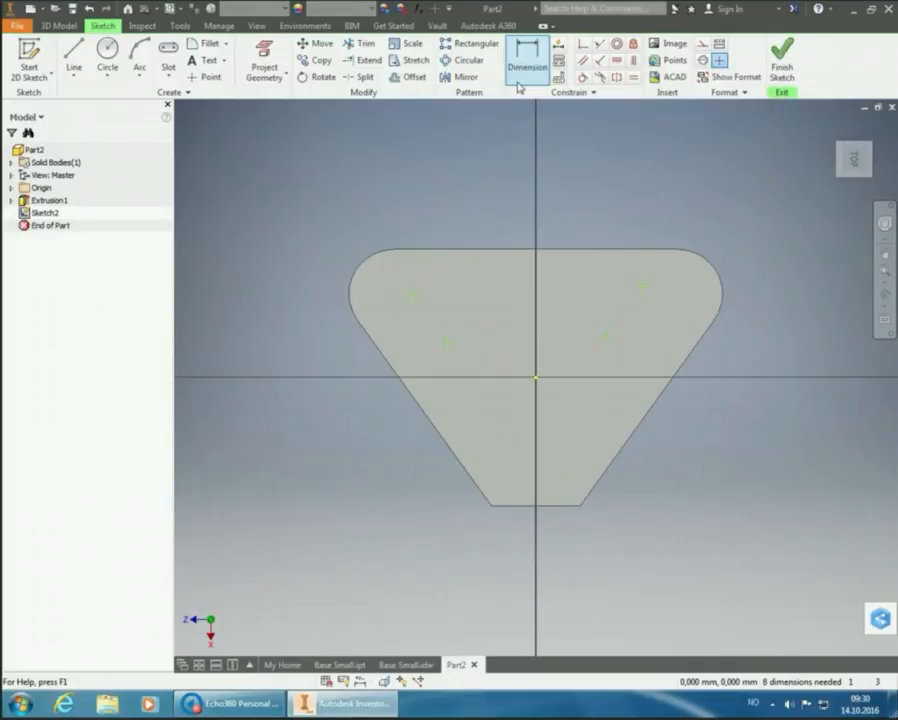
# Dimension the upper-left center point 20 mm from the plate's long straight edge.
pyautogui.click(520, 80)
pyautogui.moveTo(500, 252)
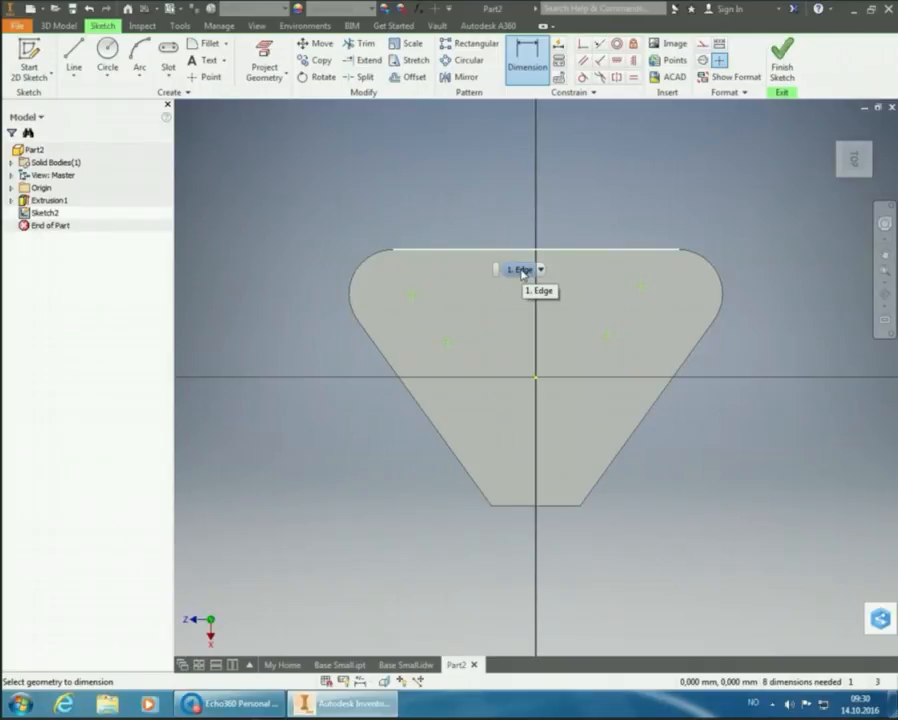
pyautogui.click(521, 271)
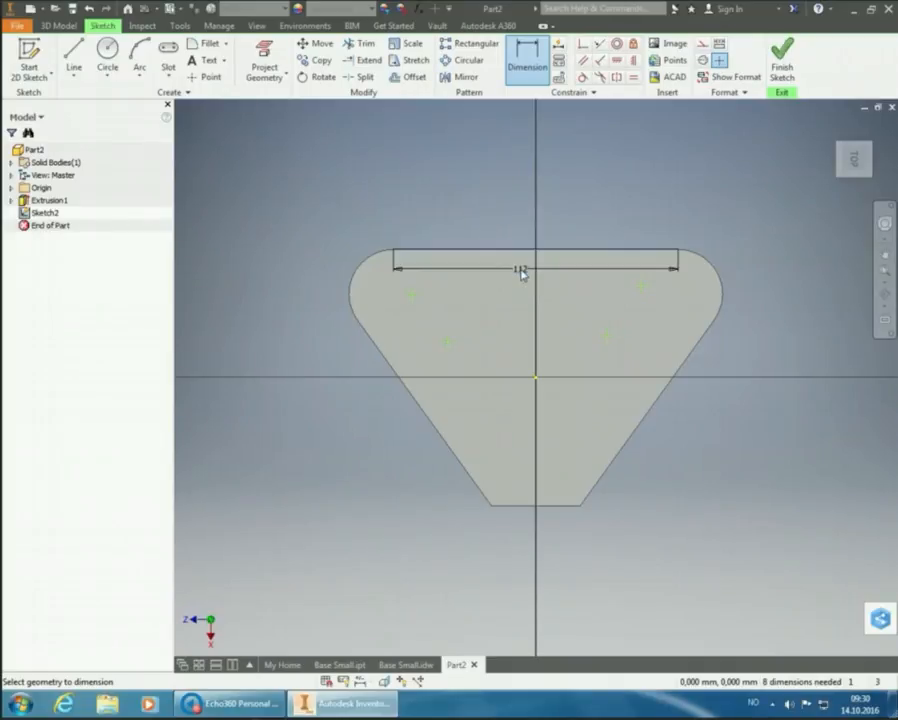
pyautogui.click(414, 296)
pyautogui.click(440, 280)
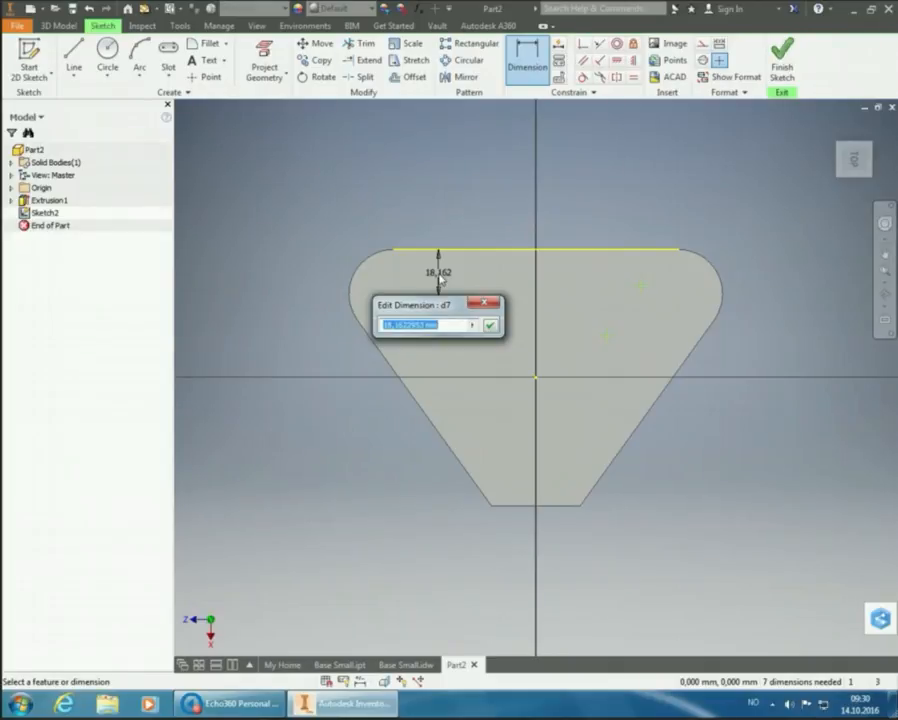
pyautogui.write('20')
pyautogui.press('Return')
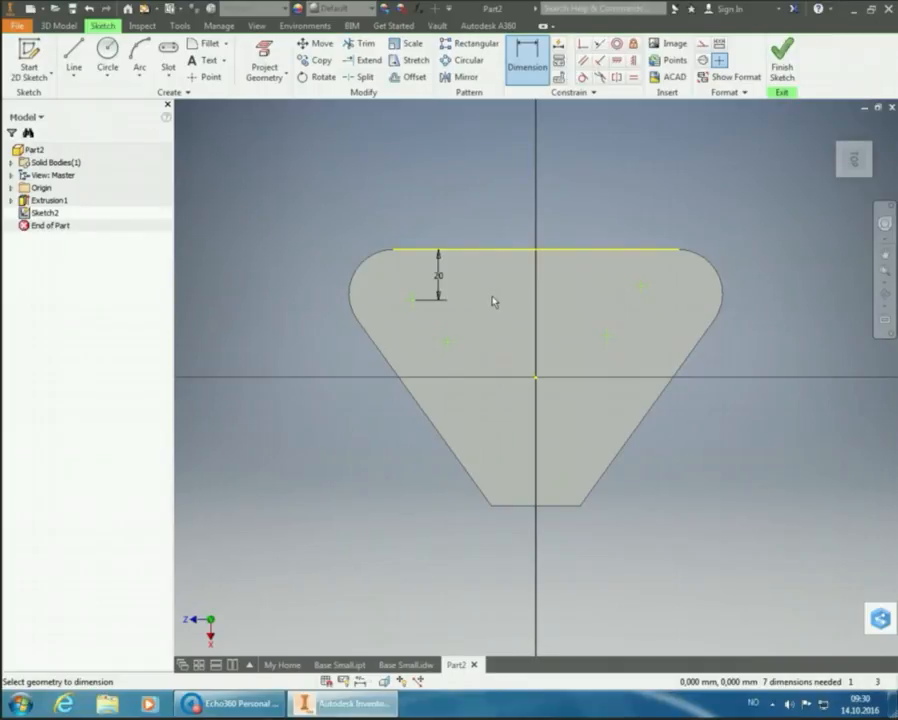
# Dimension the lower-left center point 42,3 mm from the plate's long straight edge.
pyautogui.click(497, 251)
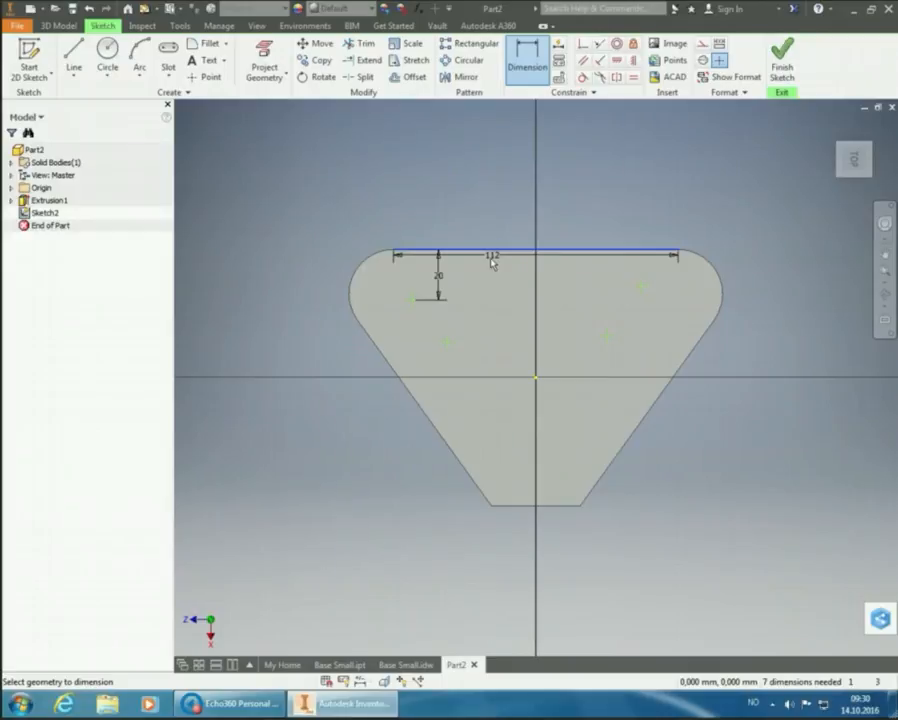
pyautogui.click(446, 343)
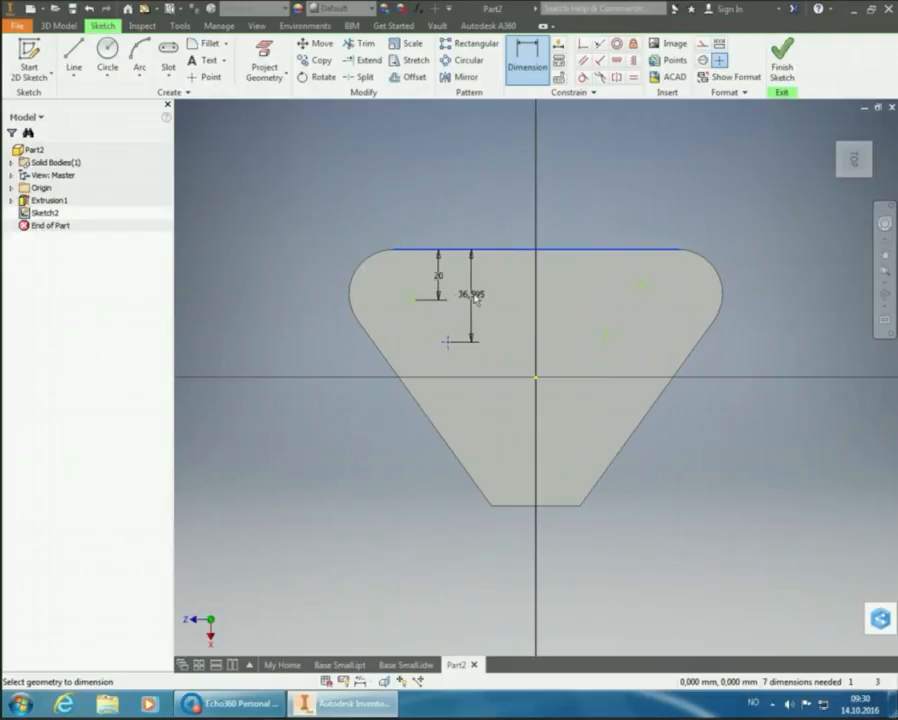
pyautogui.click(477, 291)
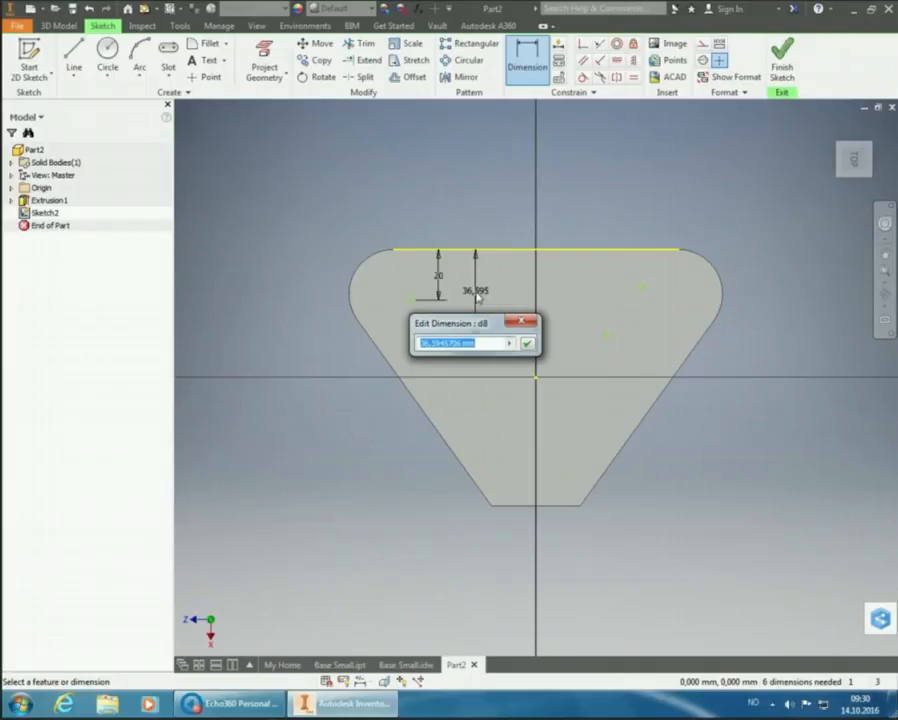
pyautogui.write('42,3')
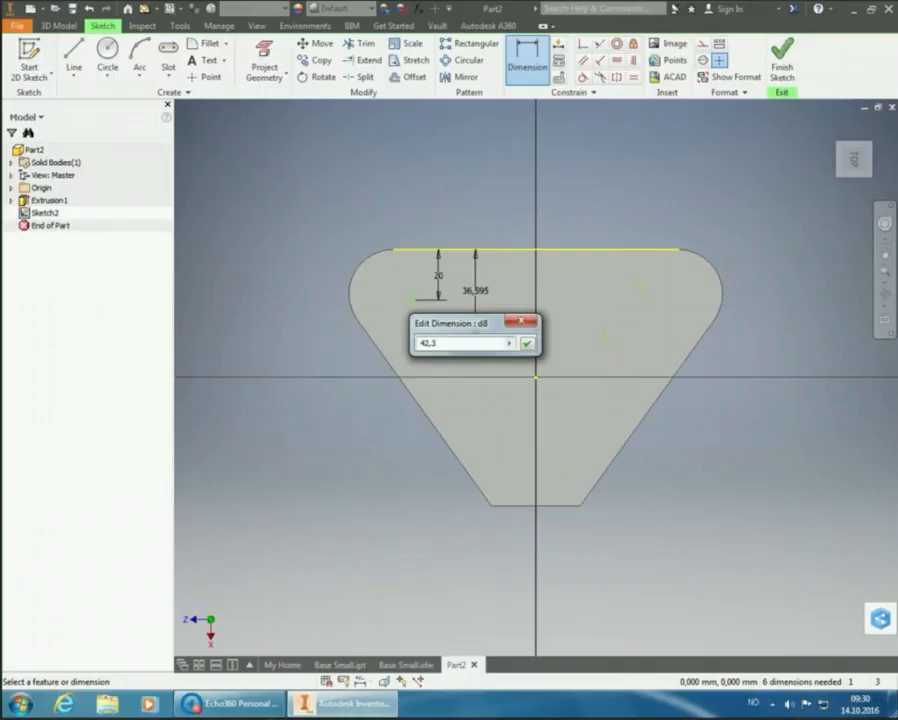
pyautogui.press('Return')
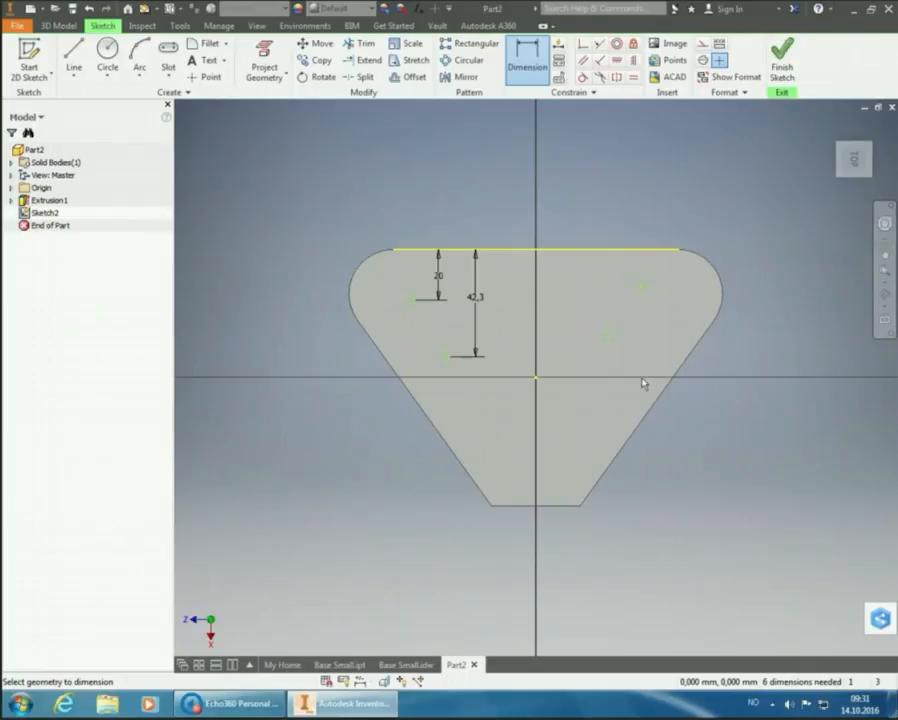
# Dimension the upper-right center point from the long edge, linking its value to the 20 mm dimension d7.
pyautogui.click(639, 252)
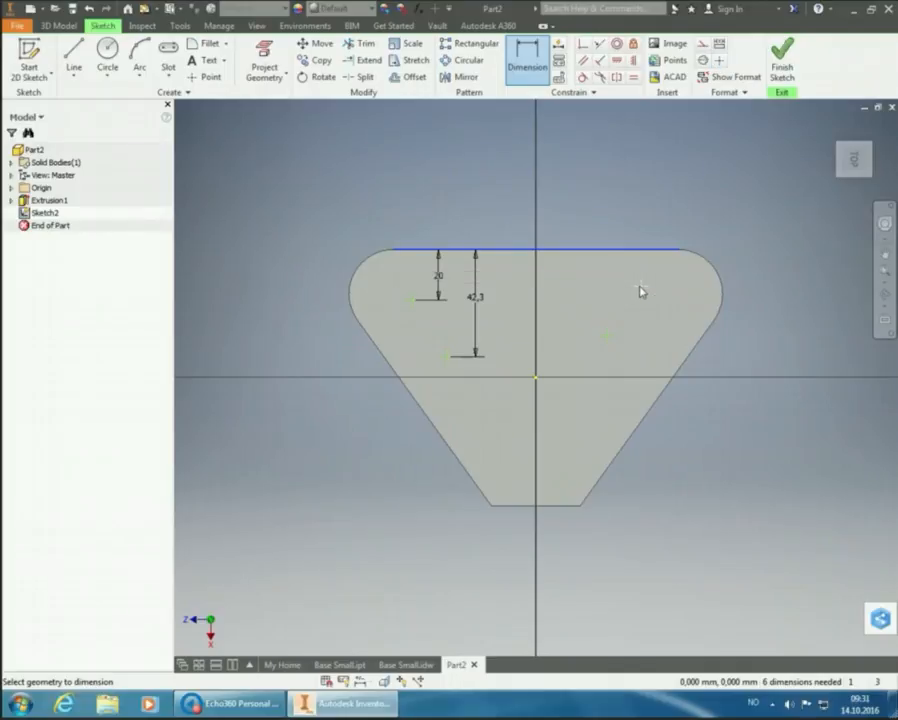
pyautogui.click(641, 288)
pyautogui.click(617, 274)
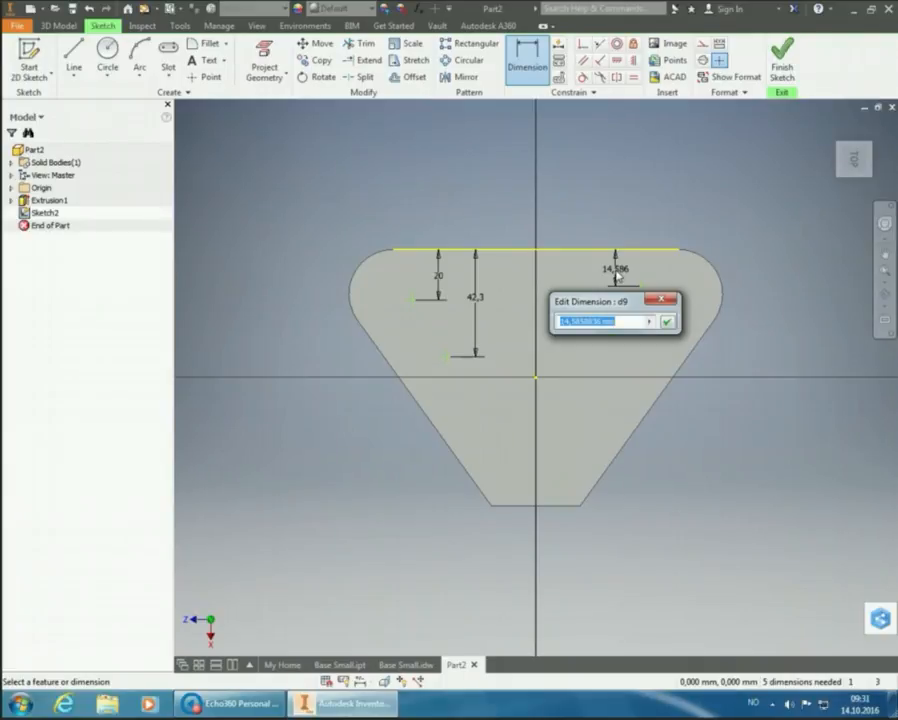
pyautogui.click(447, 277)
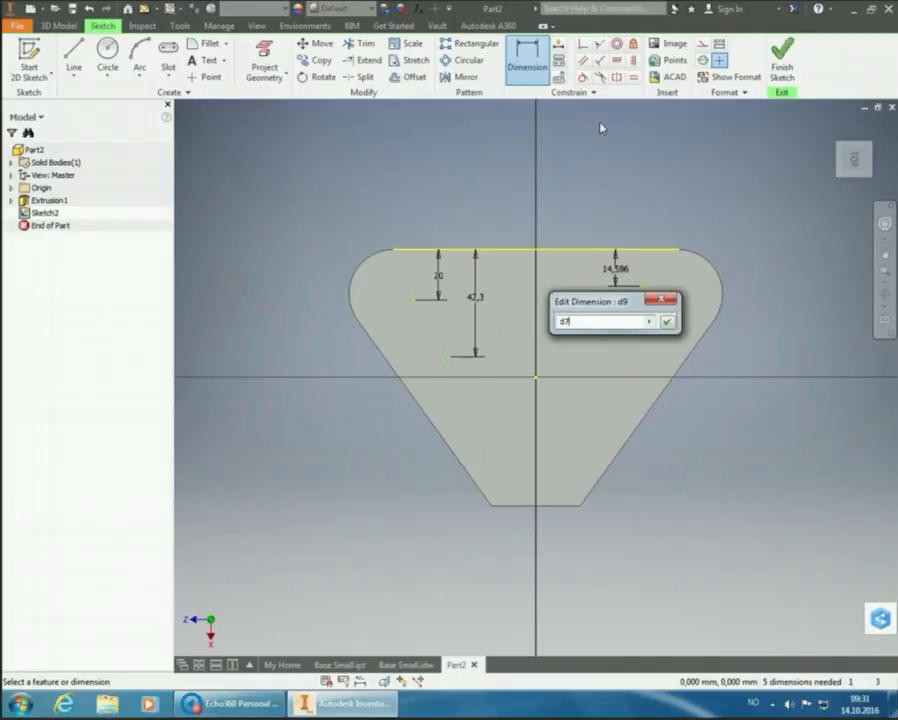
pyautogui.press('Return')
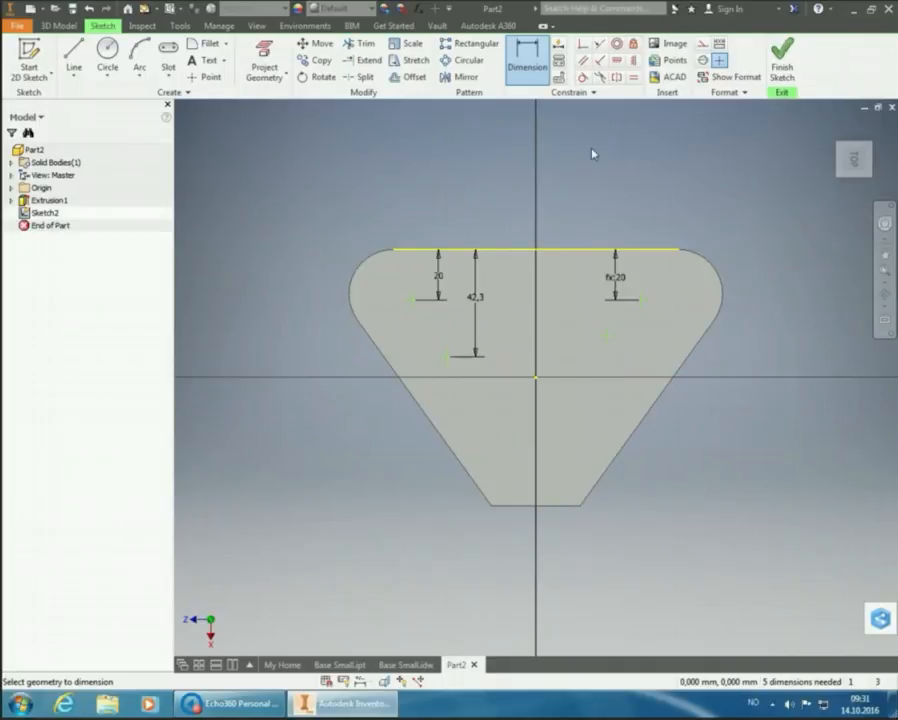
# Dimension the lower-right center point from the long edge, linking its value to the 42,3 mm dimension d8.
pyautogui.click(581, 252)
pyautogui.click(605, 337)
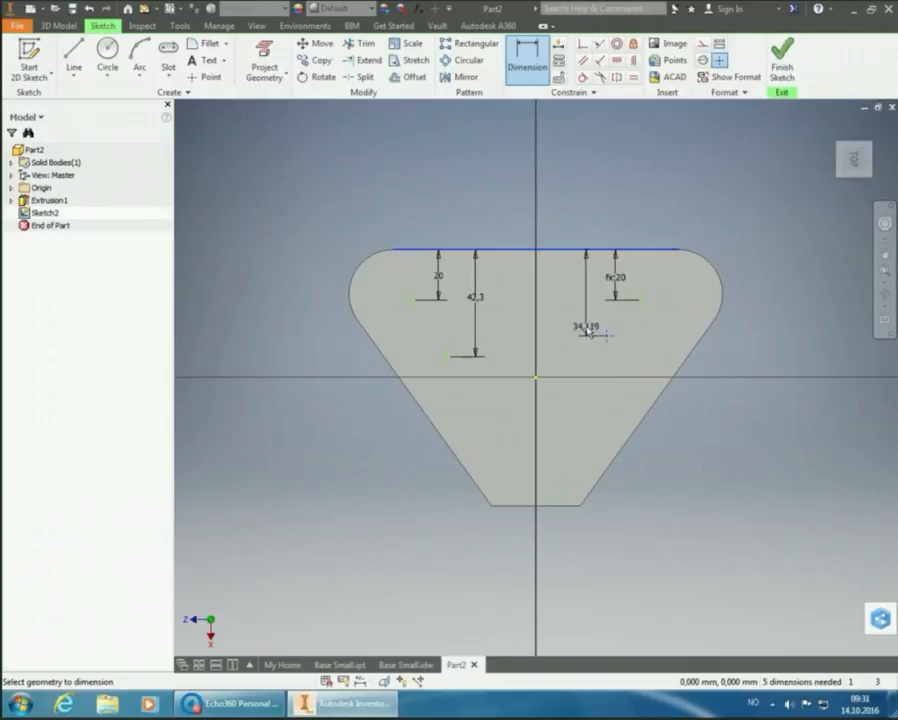
pyautogui.click(586, 310)
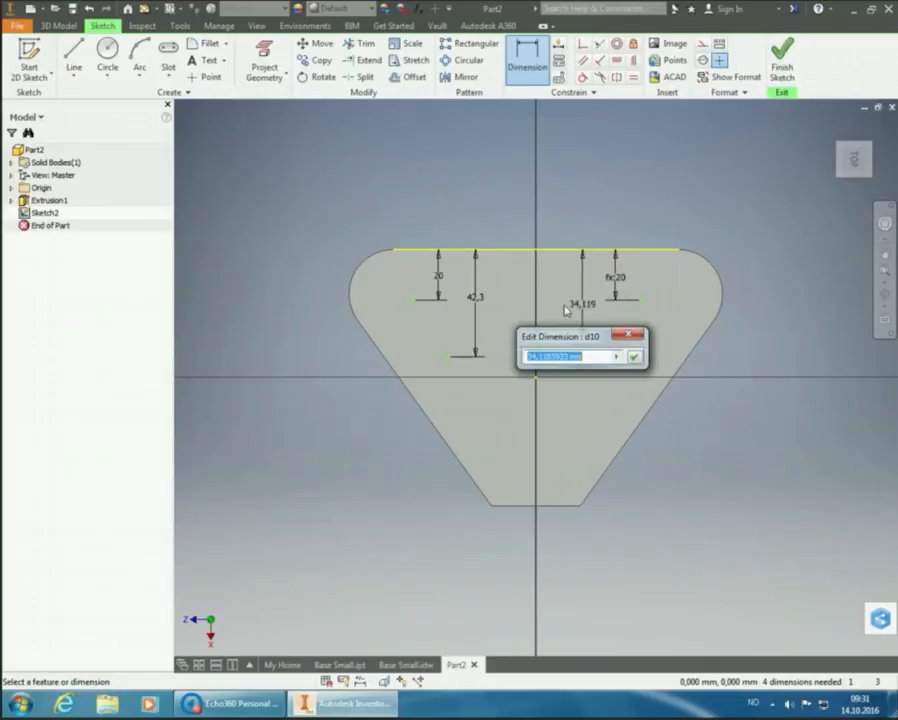
pyautogui.click(483, 302)
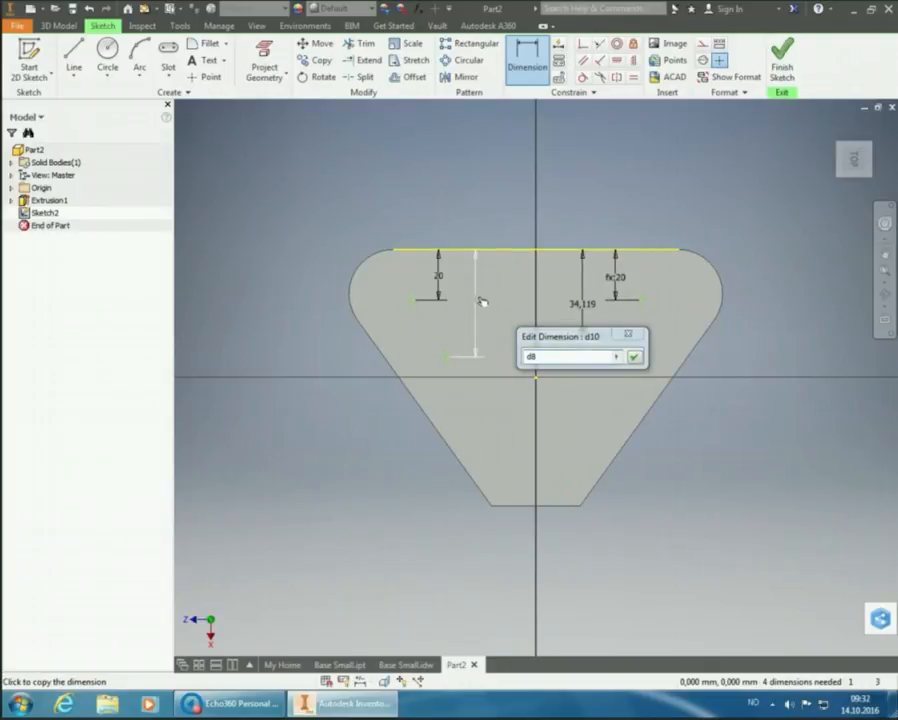
pyautogui.click(634, 360)
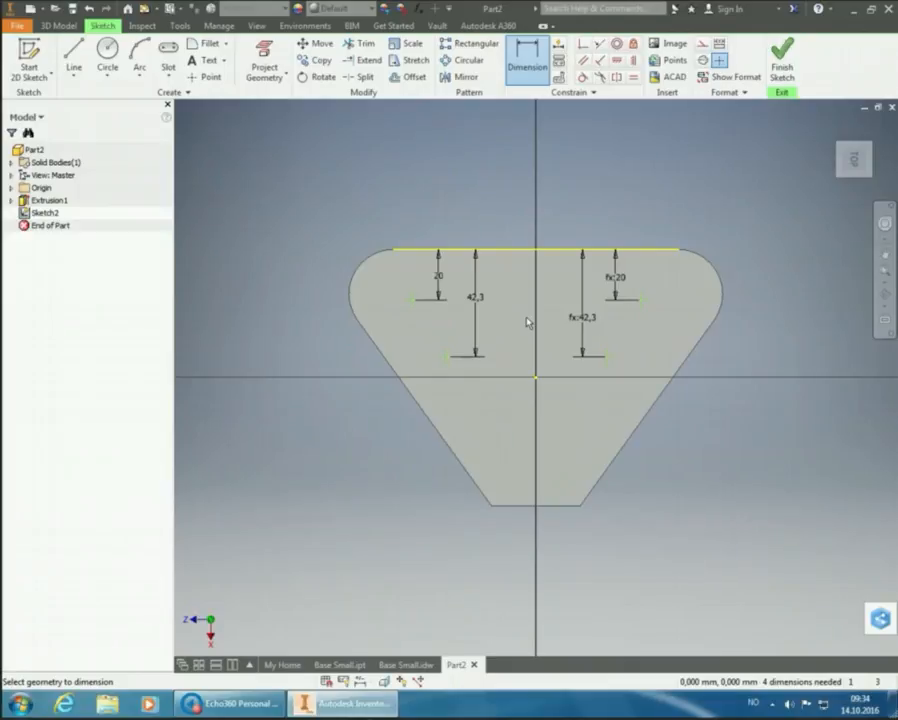
# Dimension the horizontal distance between the two lower center points as 69,8 mm.
pyautogui.click(450, 359)
pyautogui.click(469, 366)
pyautogui.click(606, 358)
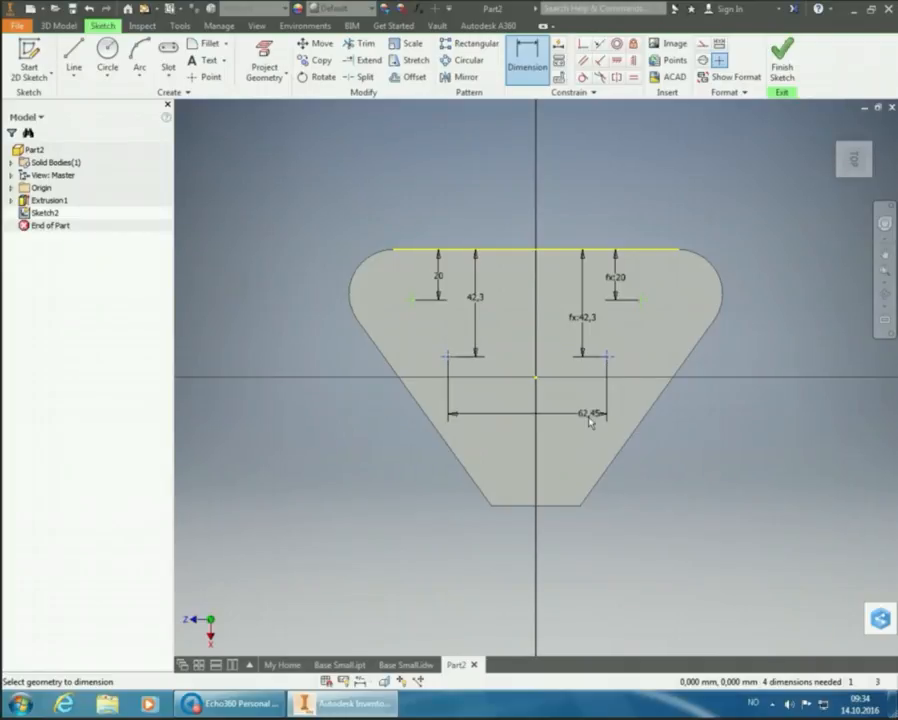
pyautogui.click(530, 438)
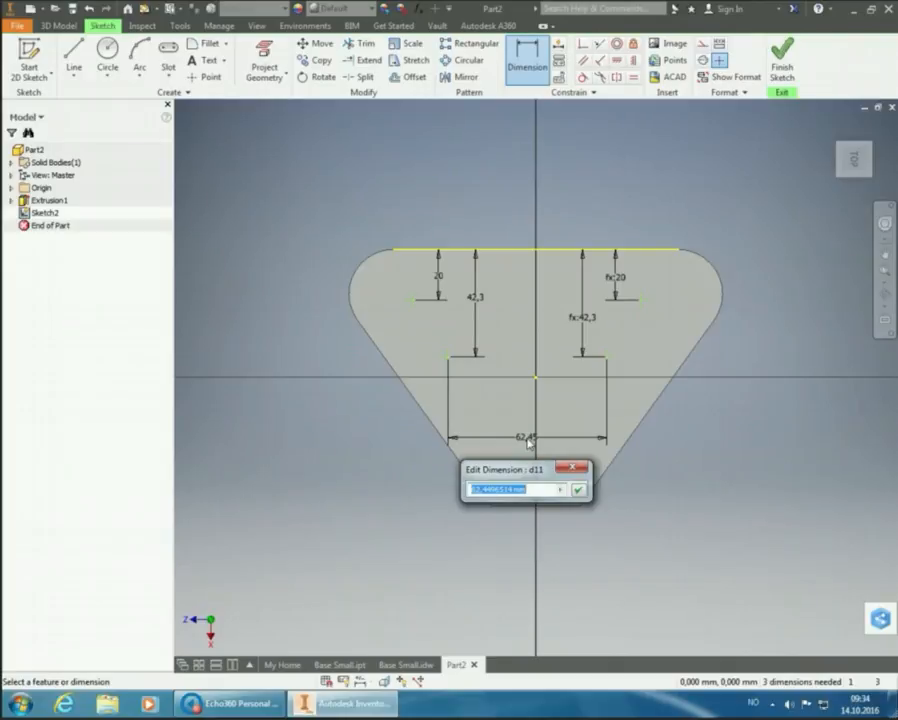
pyautogui.write('69,8')
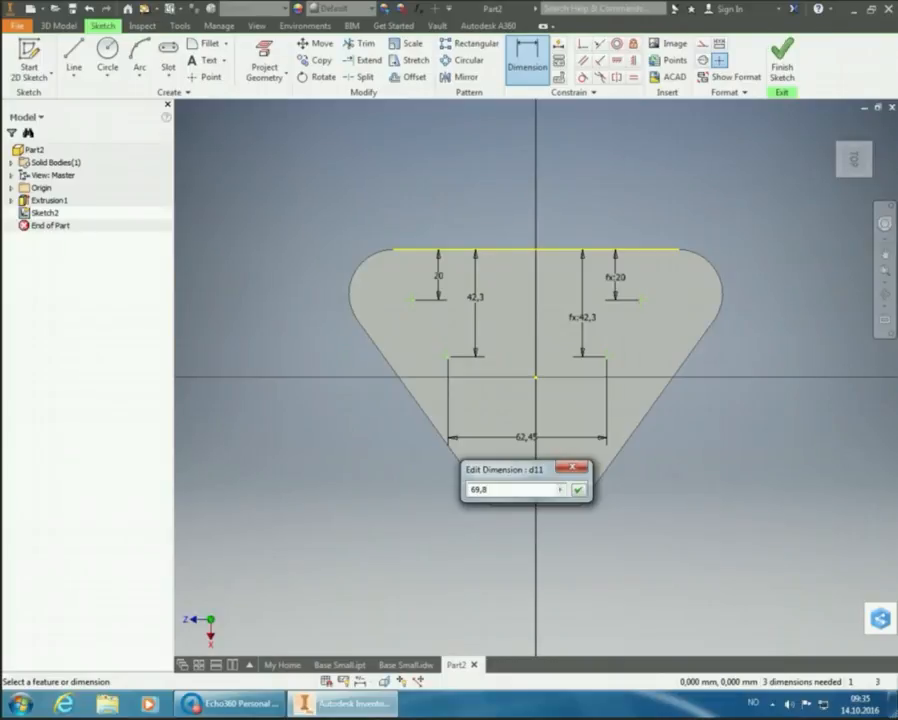
pyautogui.press('Return')
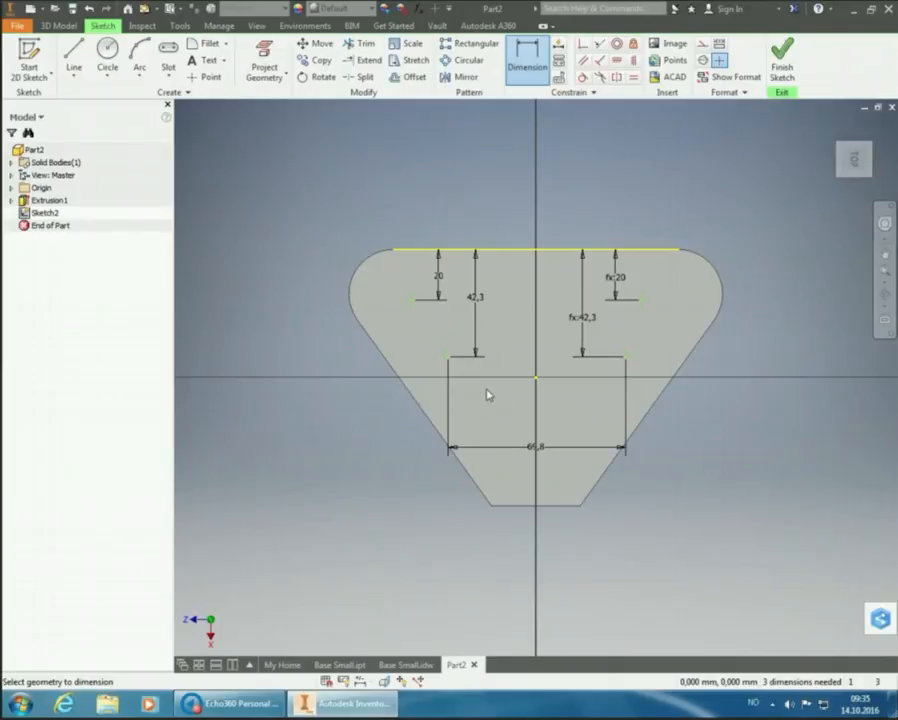
# Dimension the lower-left center point horizontally from the origin as half the lower spacing, using the formula d11/2.
pyautogui.click(448, 357)
pyautogui.click(536, 378)
pyautogui.click(497, 412)
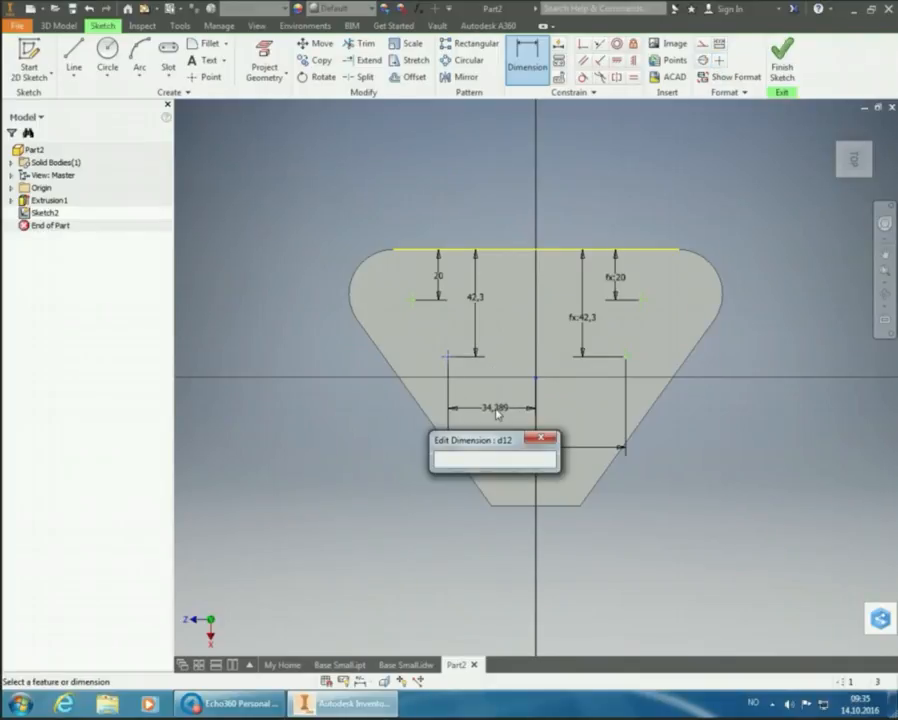
pyautogui.moveTo(502, 438); pyautogui.dragTo(313, 410)
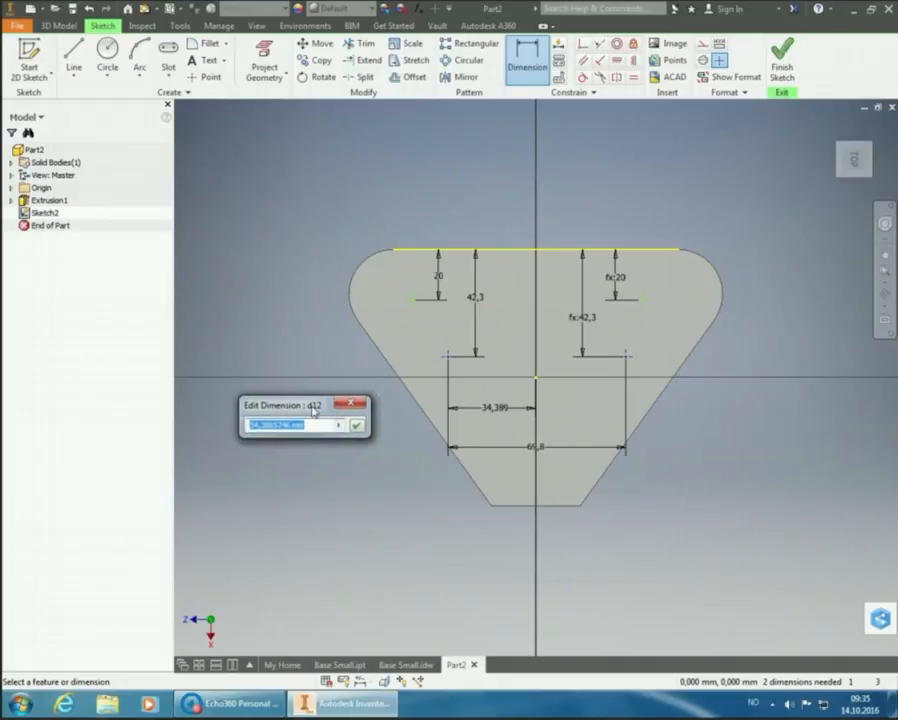
pyautogui.click(541, 453)
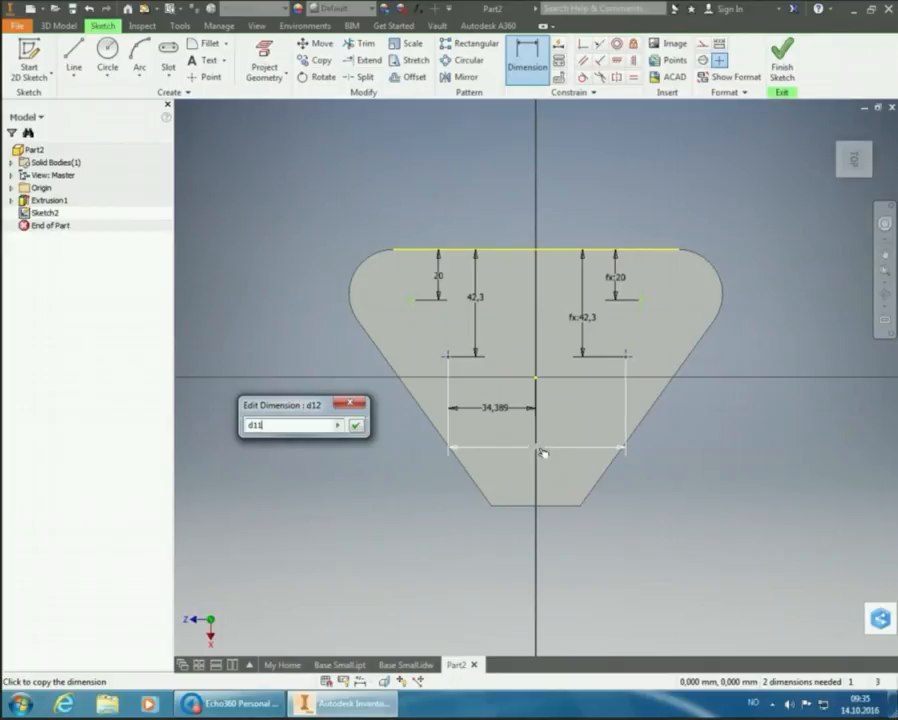
pyautogui.write('/2')
pyautogui.press('Return')
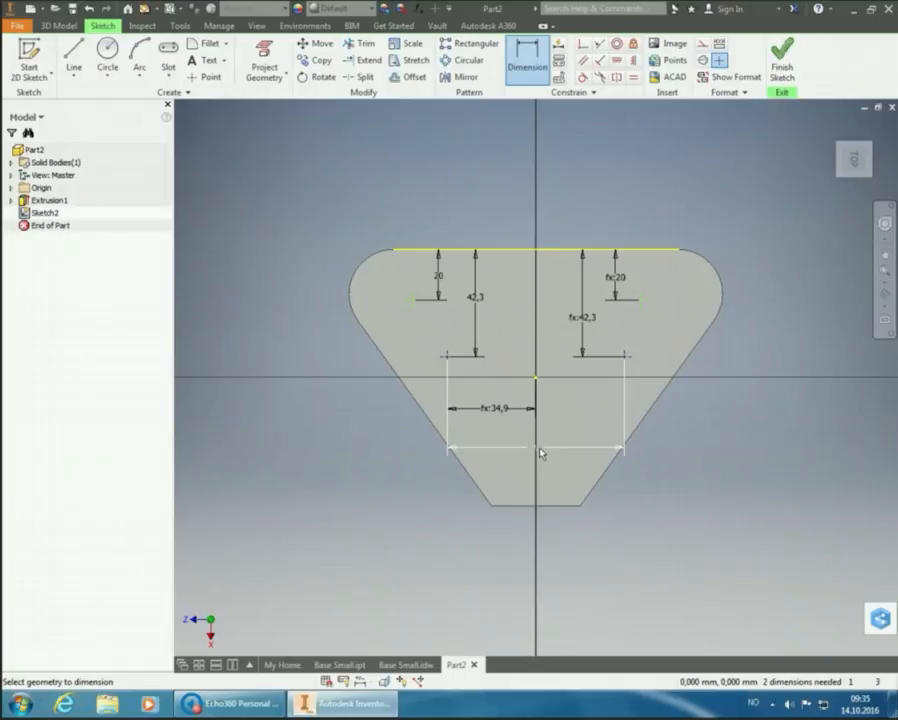
pyautogui.click(539, 452)
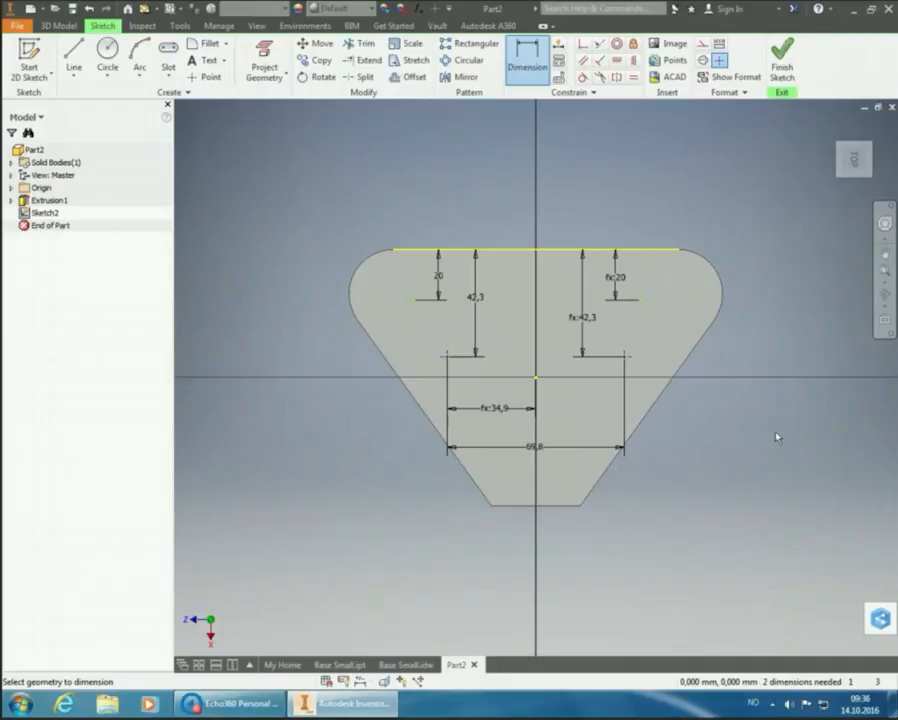
# Dimension the horizontal distance between the two upper center points as 102 mm.
pyautogui.click(411, 300)
pyautogui.click(642, 300)
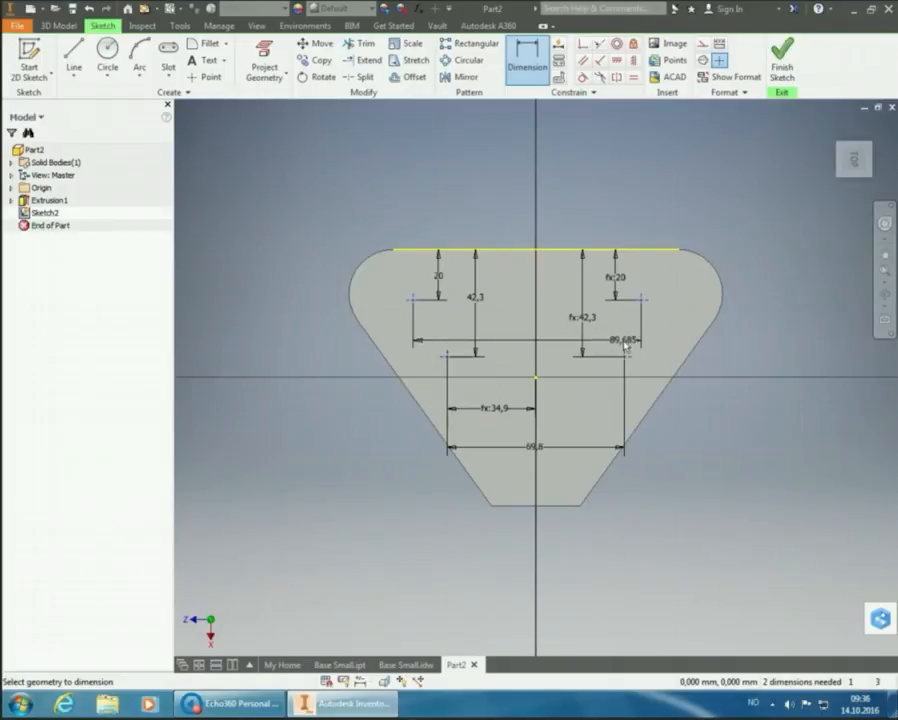
pyautogui.click(532, 342)
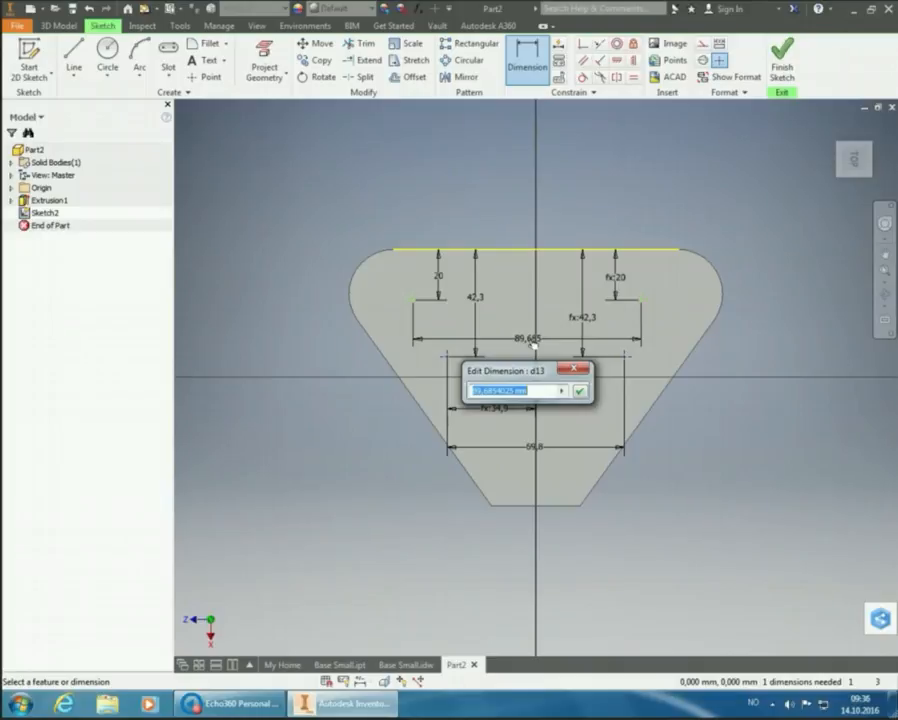
pyautogui.write('102')
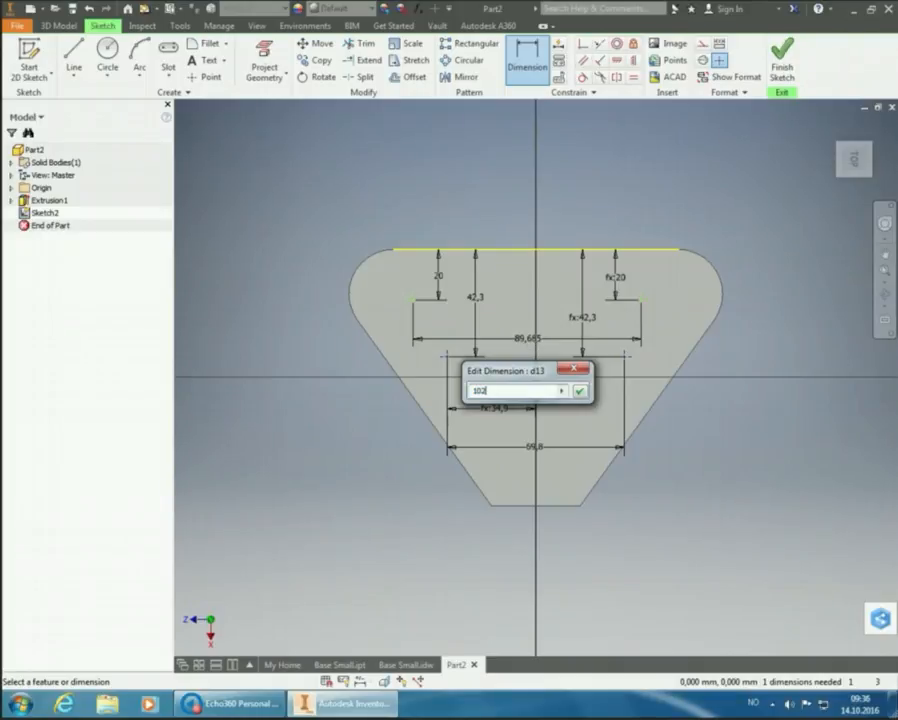
pyautogui.press('Return')
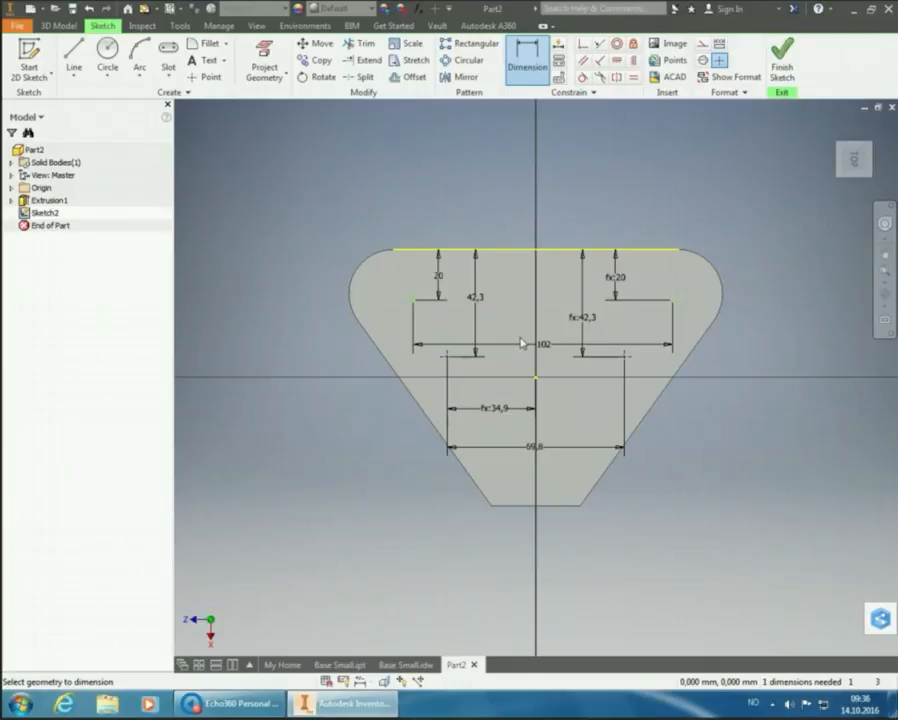
# Dimension the upper-left center point horizontally from the origin as half the upper spacing, using the formula d13/2.
pyautogui.click(411, 300)
pyautogui.click(534, 348)
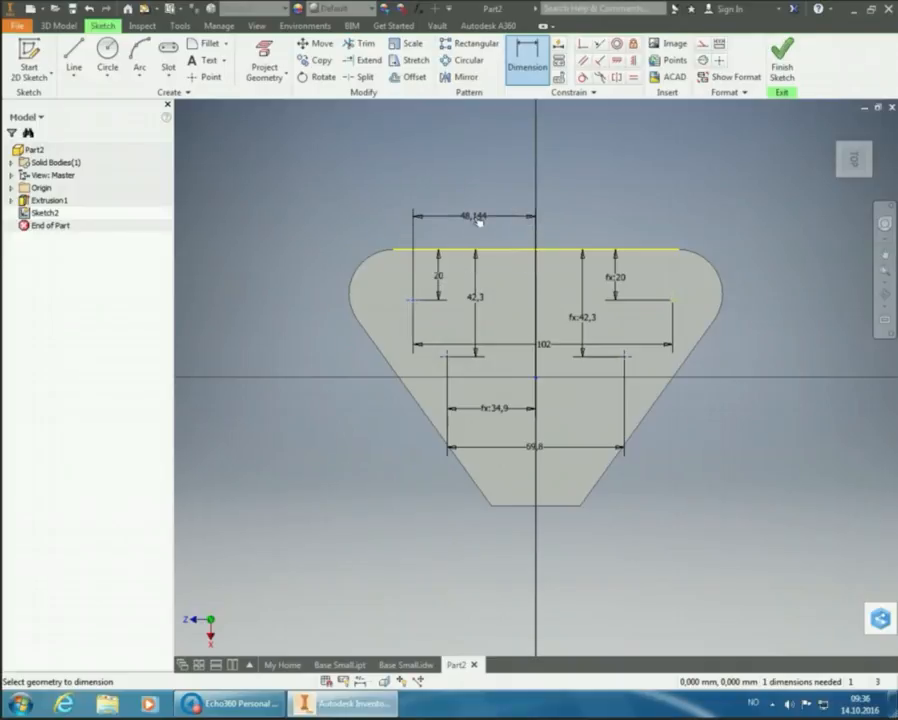
pyautogui.click(478, 222)
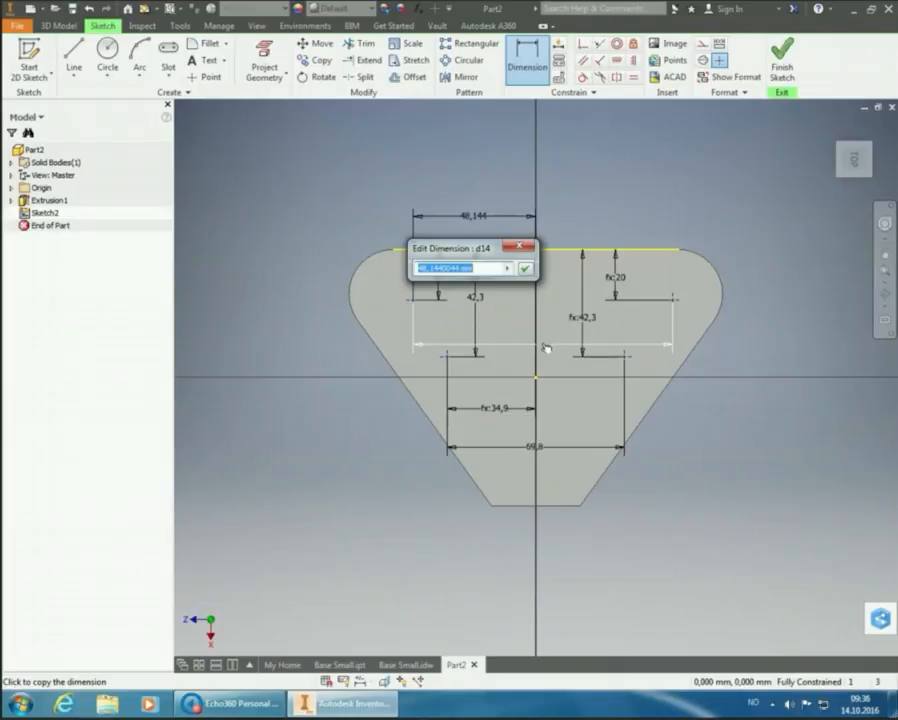
pyautogui.write('d13')
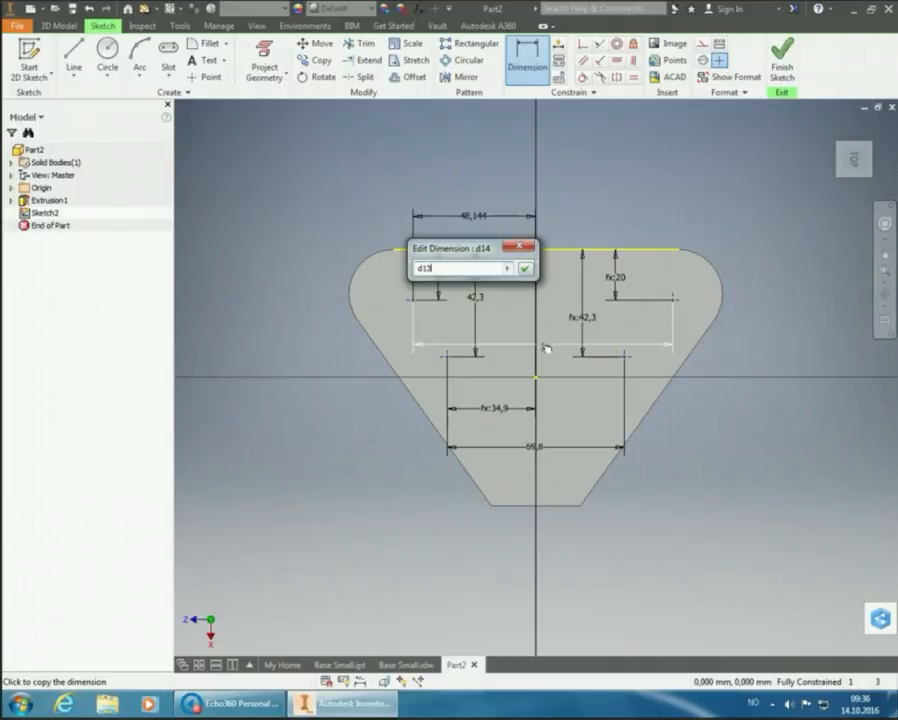
pyautogui.write('/2')
pyautogui.press('Return')
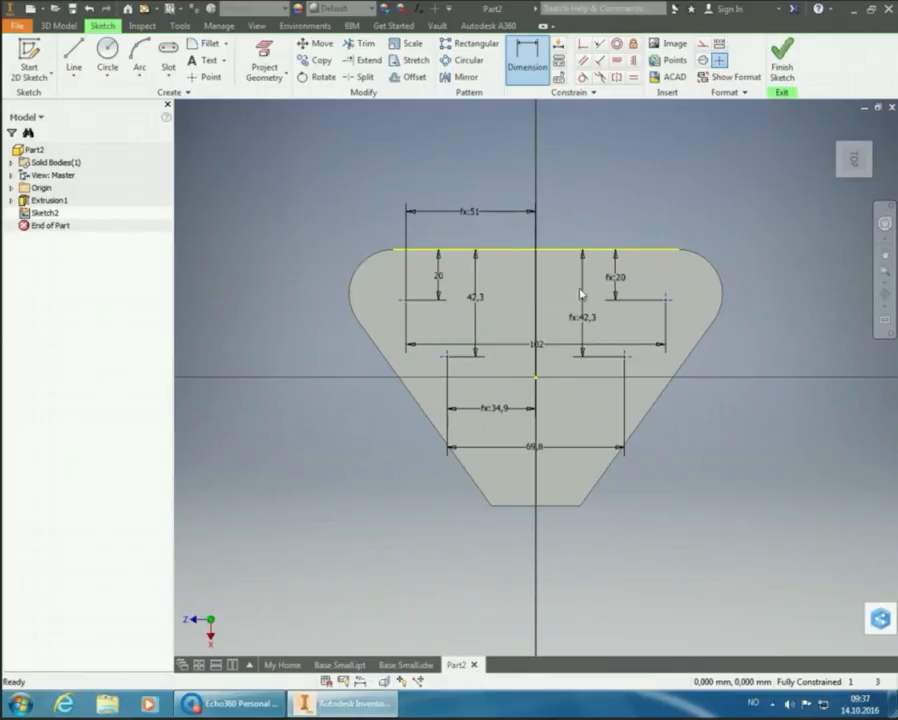
pyautogui.press('Escape')
# Move the four vertical 20 and 42,3 mm dimensions outside the plate, one pair on each side.
pyautogui.click(590, 314)
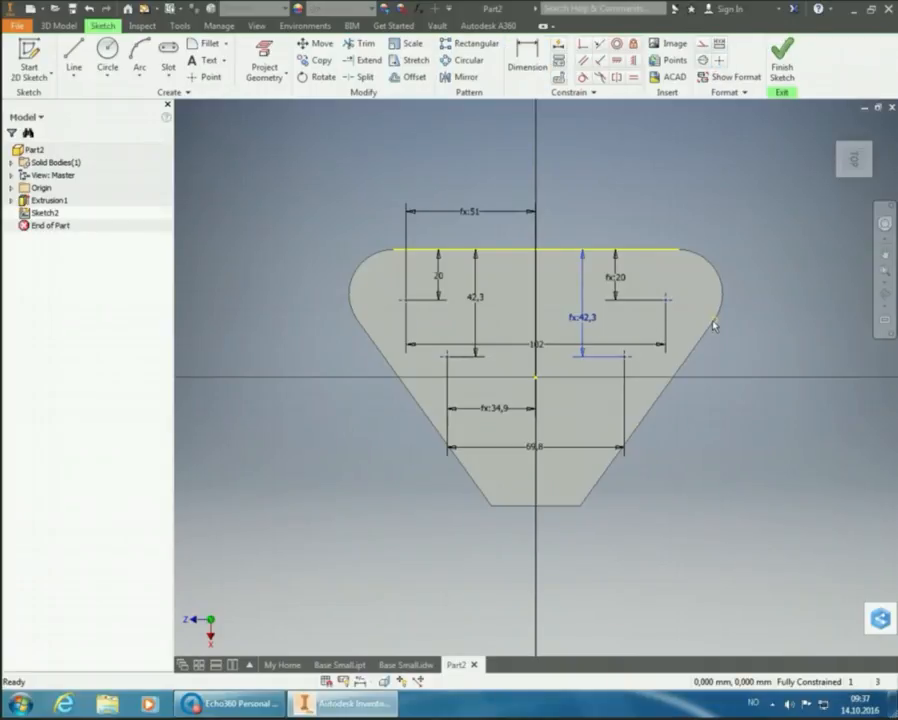
pyautogui.moveTo(588, 328); pyautogui.dragTo(784, 328)
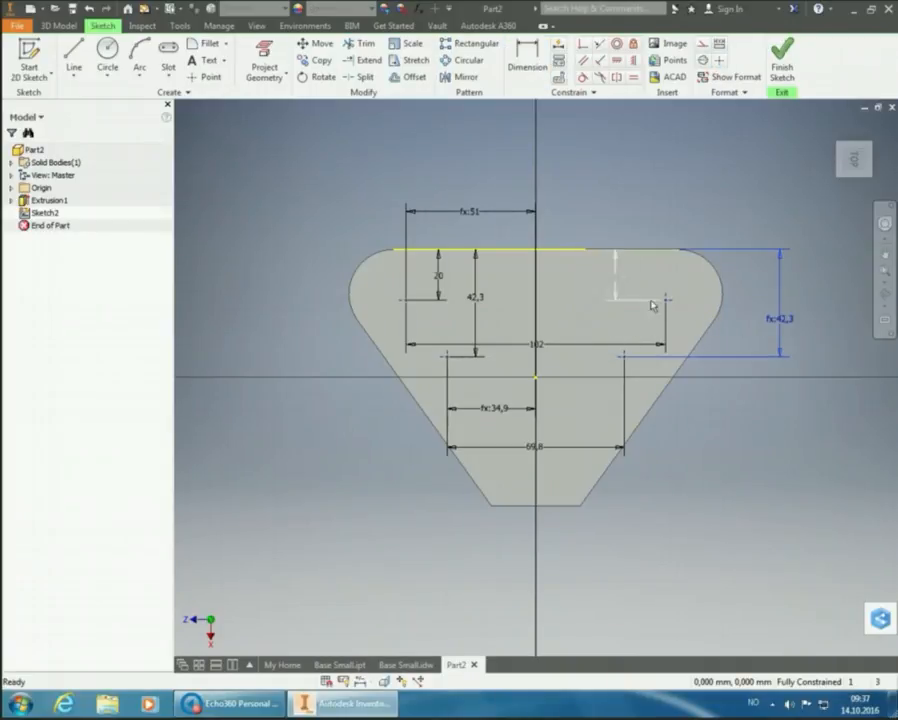
pyautogui.moveTo(619, 286); pyautogui.dragTo(742, 280)
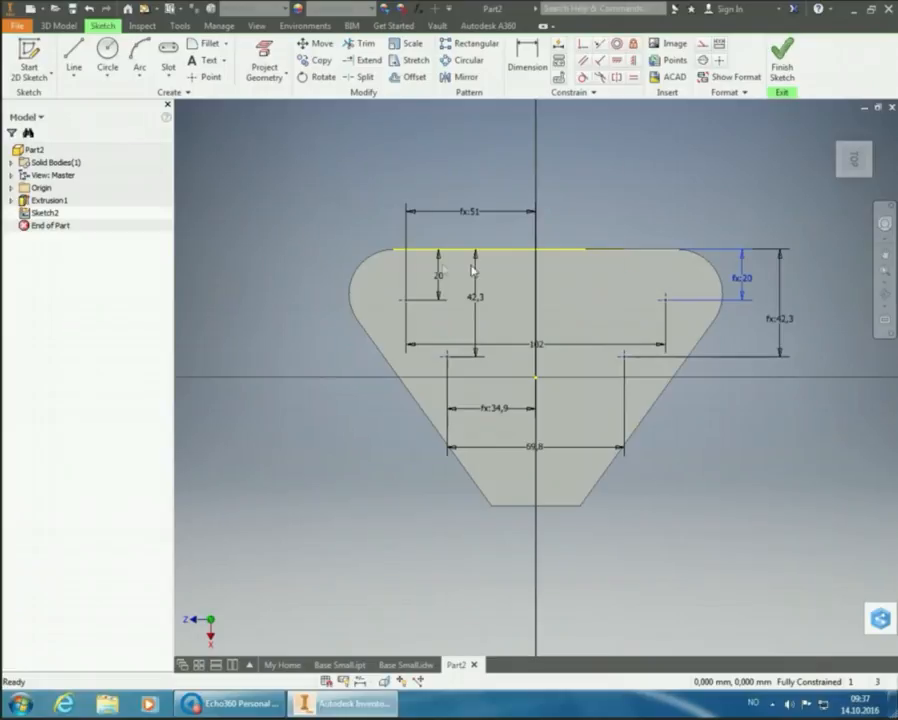
pyautogui.moveTo(436, 280); pyautogui.dragTo(328, 276)
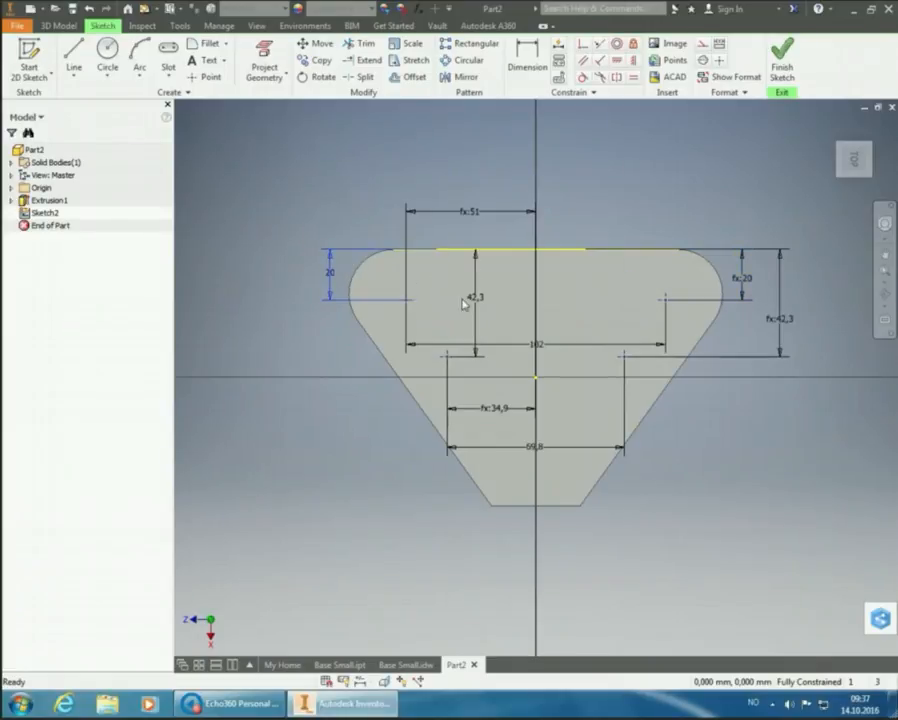
pyautogui.moveTo(465, 303); pyautogui.dragTo(289, 293)
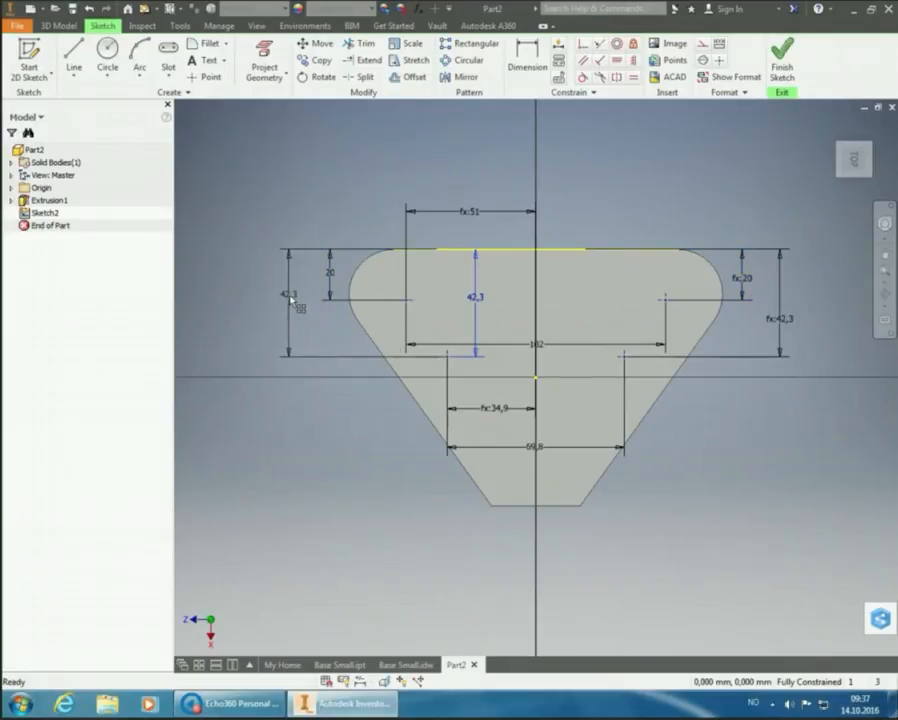
# Move the 102 mm dimension above the plate and the 69,8 and 34,9 mm dimensions below it.
pyautogui.click(540, 346)
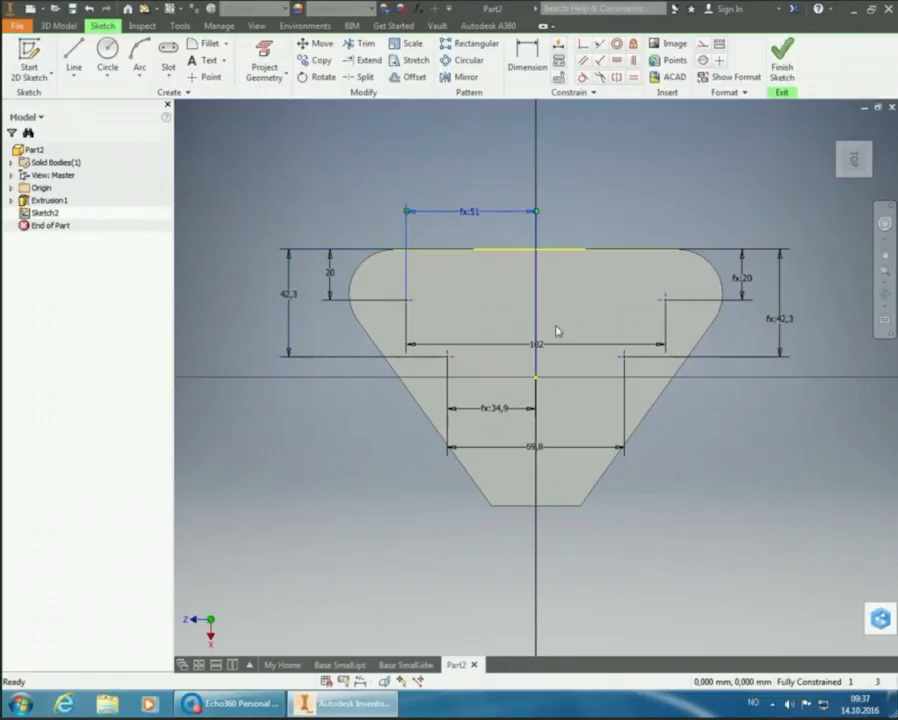
pyautogui.moveTo(551, 331); pyautogui.dragTo(470, 194)
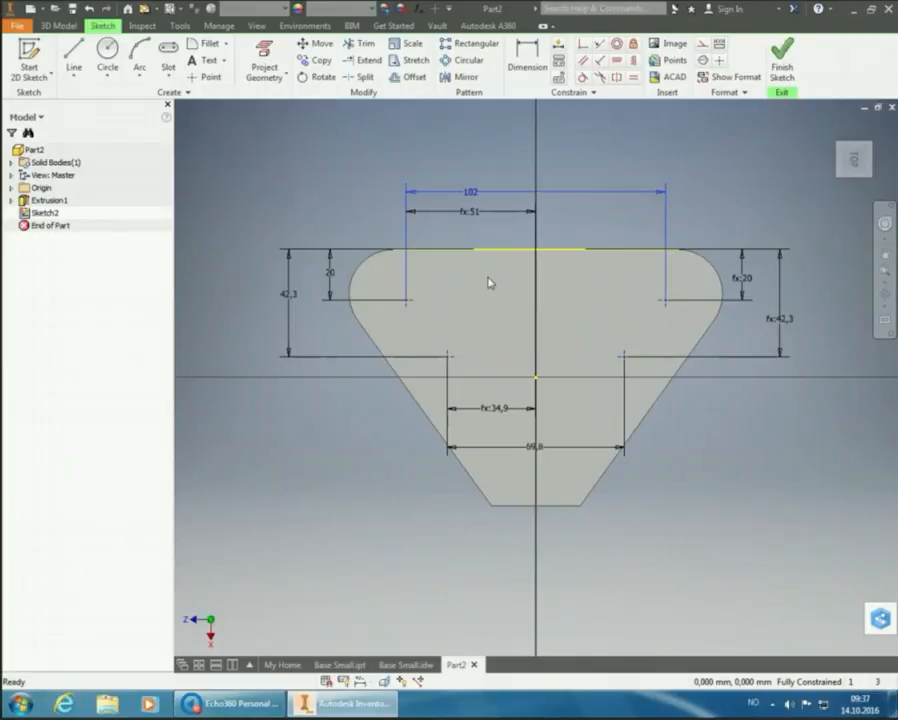
pyautogui.moveTo(536, 456); pyautogui.dragTo(512, 564)
pyautogui.moveTo(494, 409); pyautogui.dragTo(491, 532)
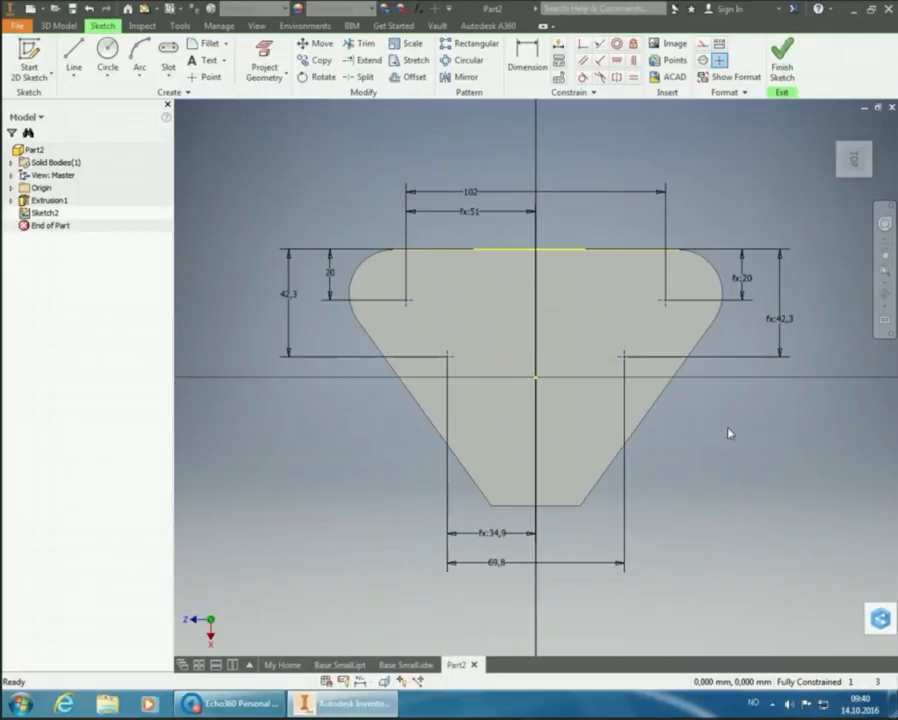
# Finish the sketch and cut 12 mm through-all holes at the four center points.
pyautogui.click(784, 66)
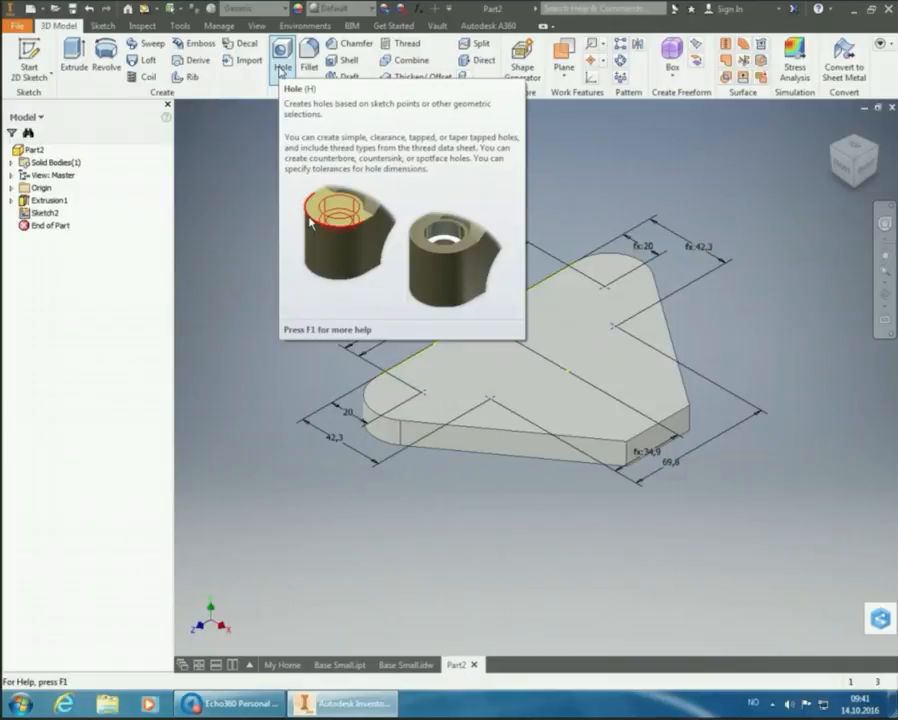
pyautogui.click(281, 70)
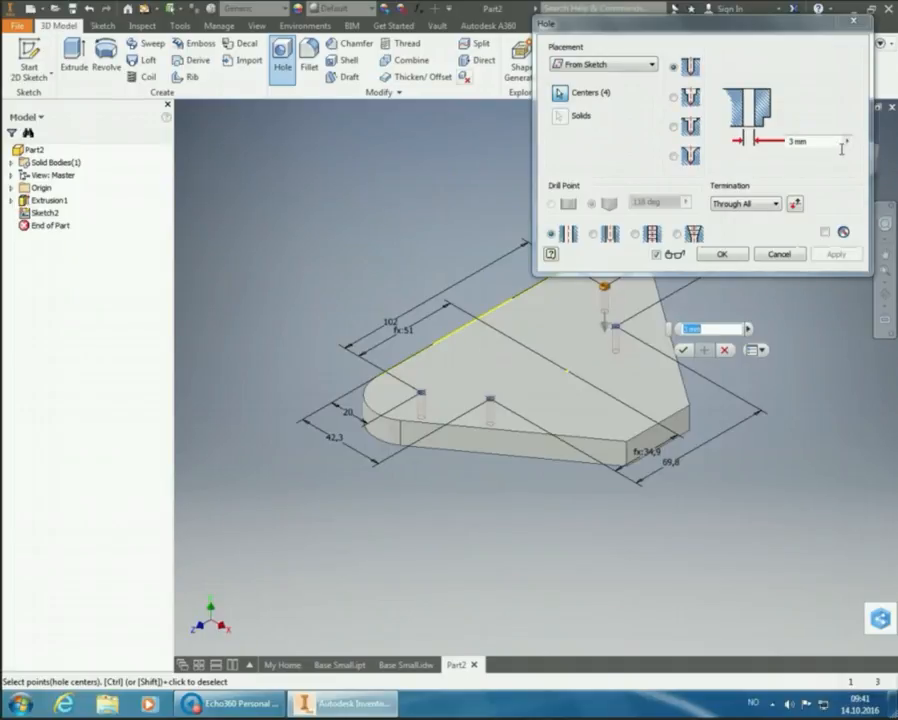
pyautogui.moveTo(840, 146); pyautogui.dragTo(770, 153)
pyautogui.write('12')
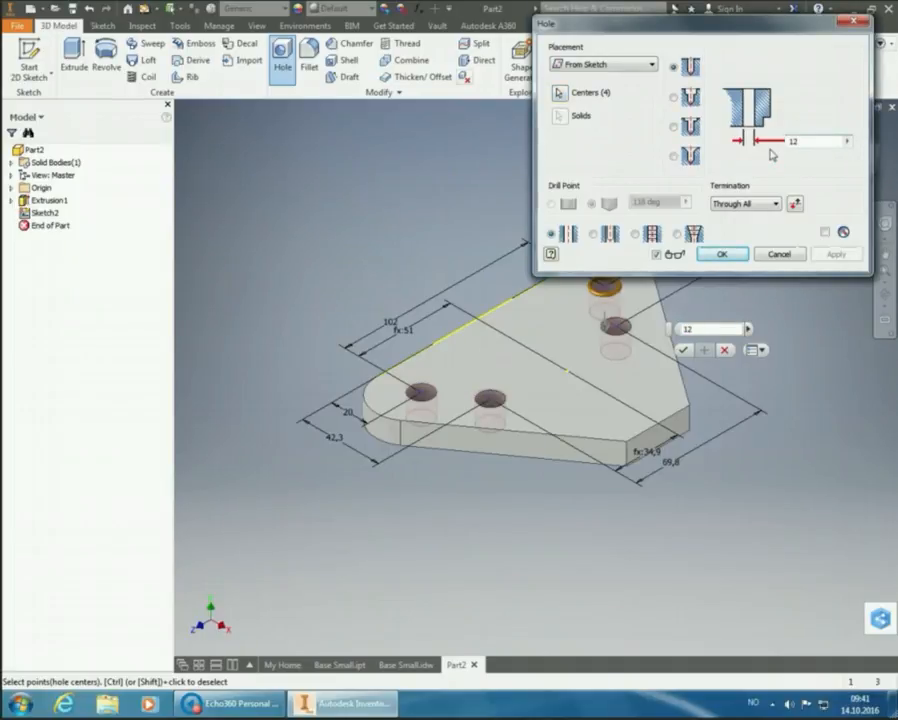
pyautogui.click(732, 256)
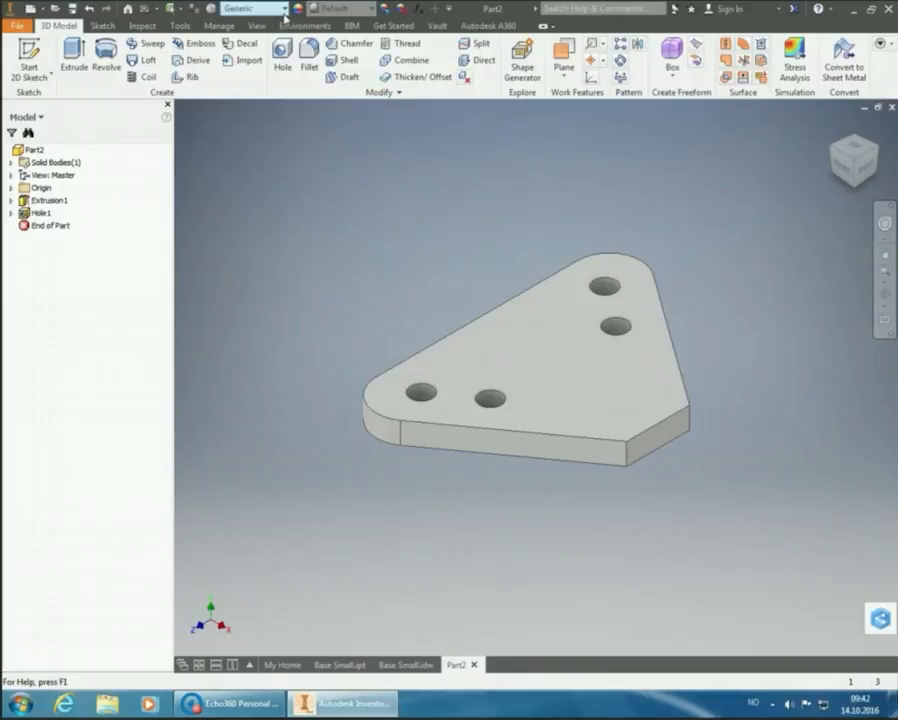
# Assign the Stainless Steel material to the plate.
pyautogui.click(284, 9)
pyautogui.scroll(-6, 310, 245)
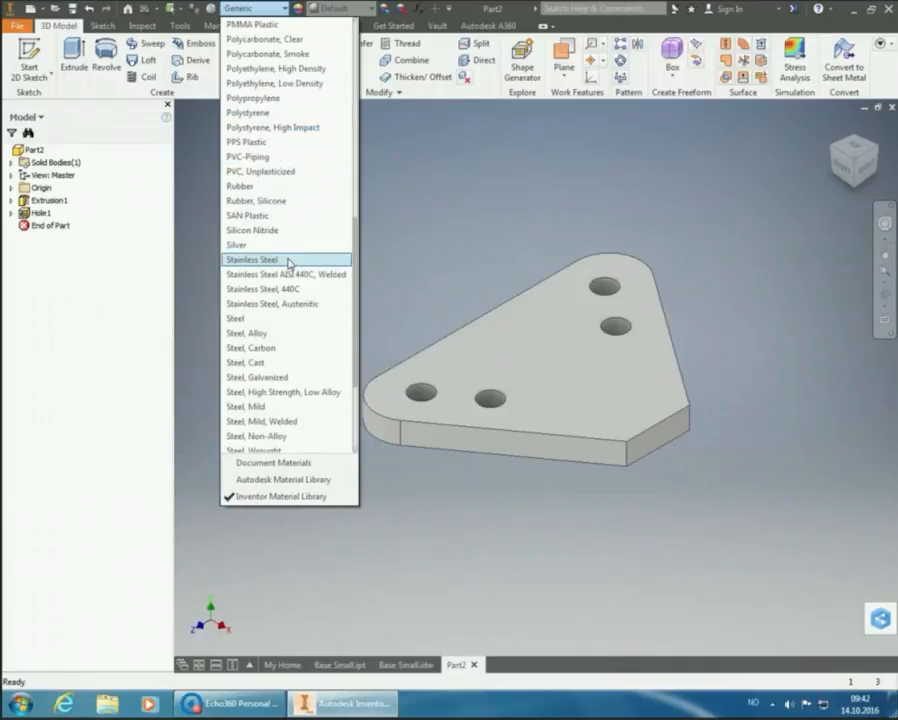
pyautogui.click(288, 261)
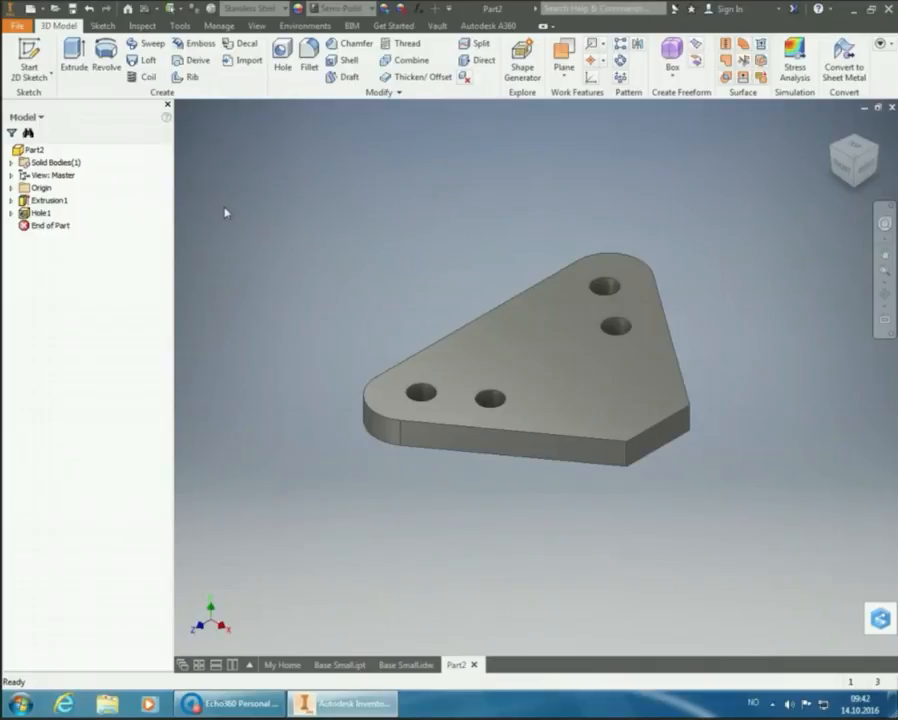
# Save the part as Base Large in the Practice Task 7B folder.
pyautogui.click(72, 9)
pyautogui.moveTo(504, 213); pyautogui.dragTo(324, 63)
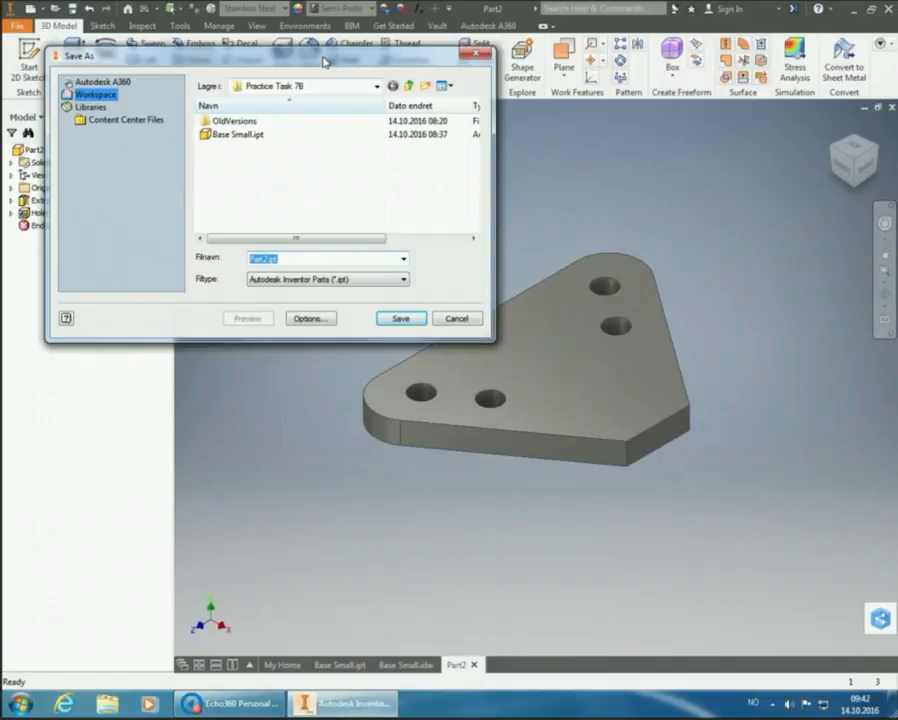
pyautogui.write('B')
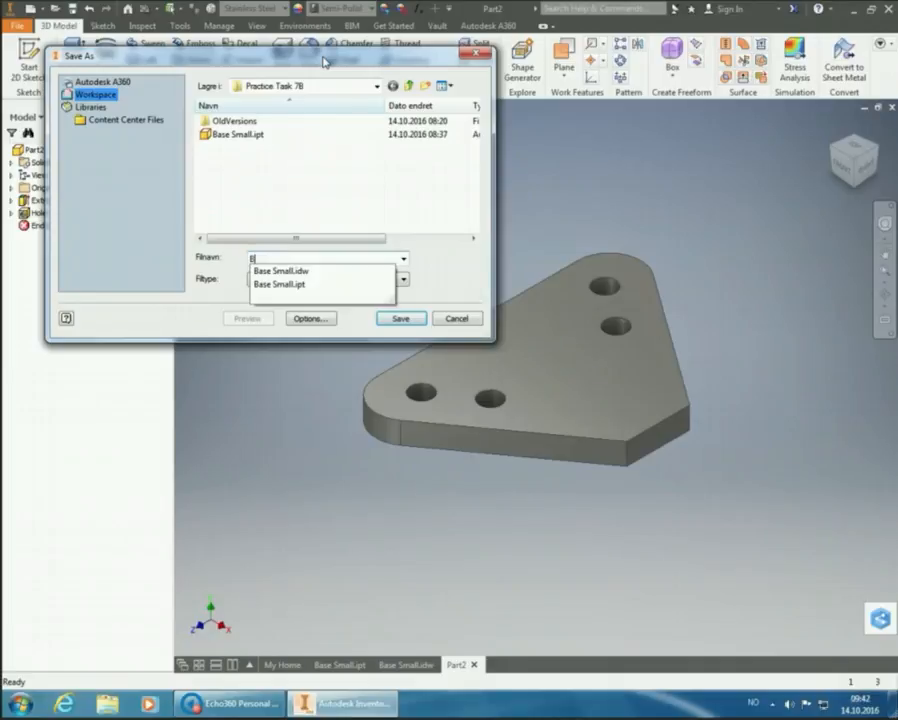
pyautogui.write('ase Large')
pyautogui.press('Return')
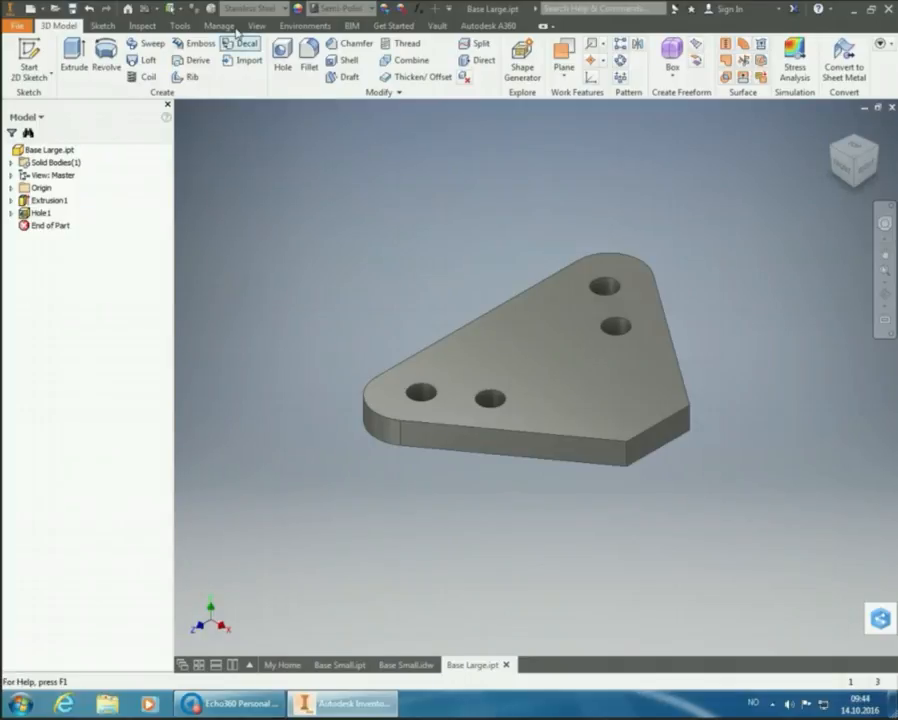
# Create a new metric drawing from the ISO.idw template.
pyautogui.click(32, 12)
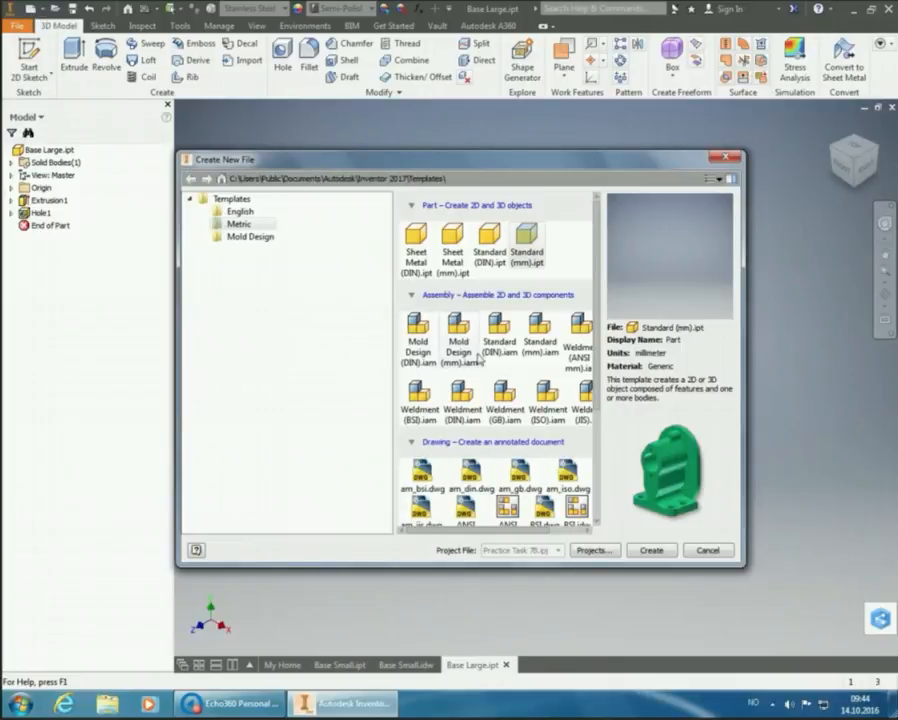
pyautogui.scroll(-3, 488, 360)
pyautogui.scroll(-1, 488, 360)
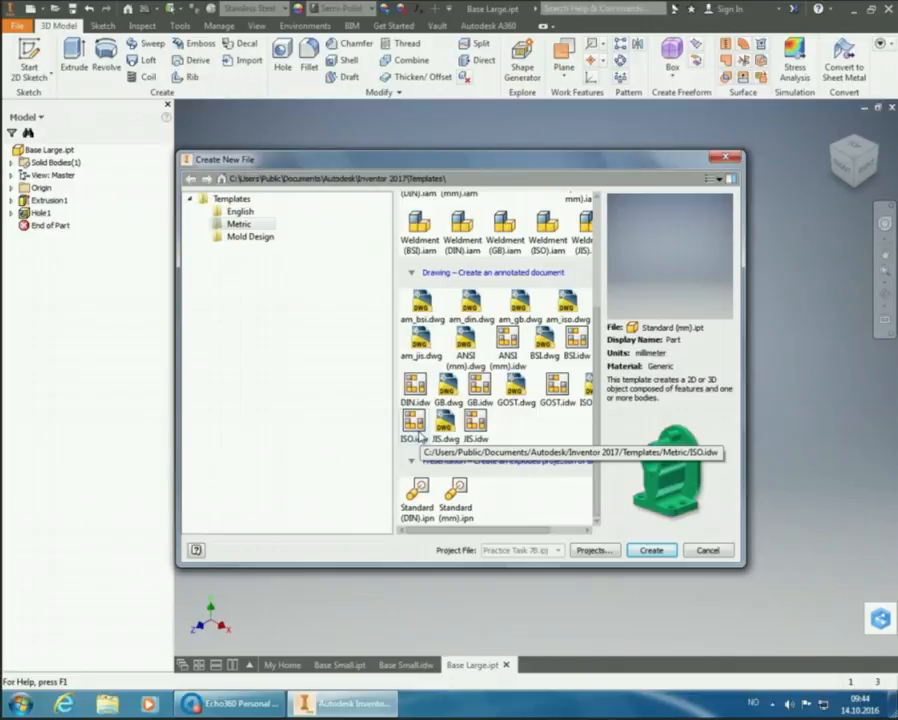
pyautogui.click(419, 437)
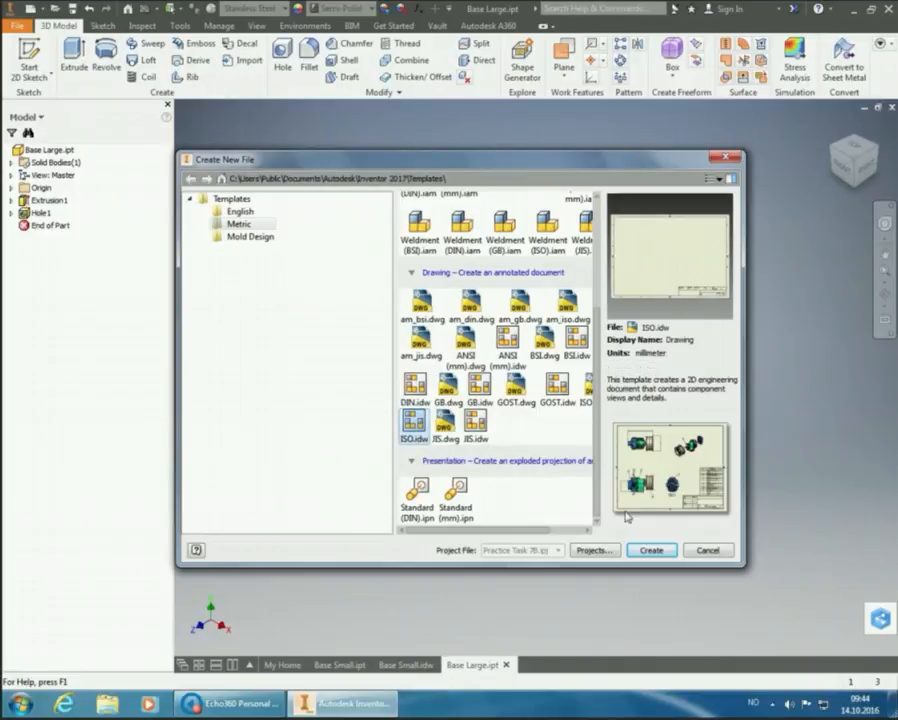
pyautogui.click(649, 550)
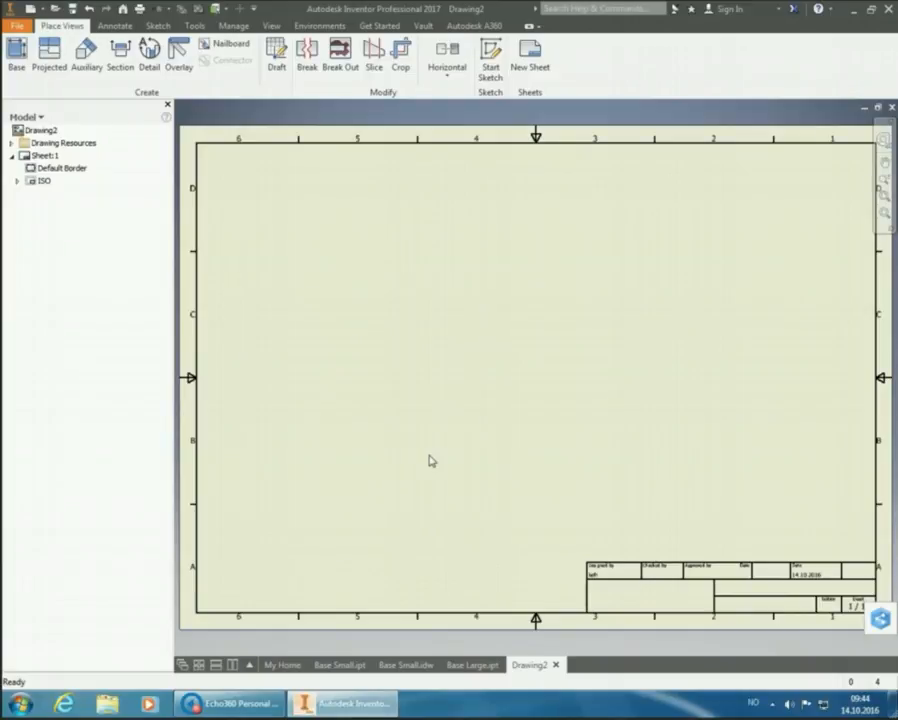
# Set up a base view of Base Large in top orientation at 1:1 scale, with a projected side view to its right.
pyautogui.click(16, 60)
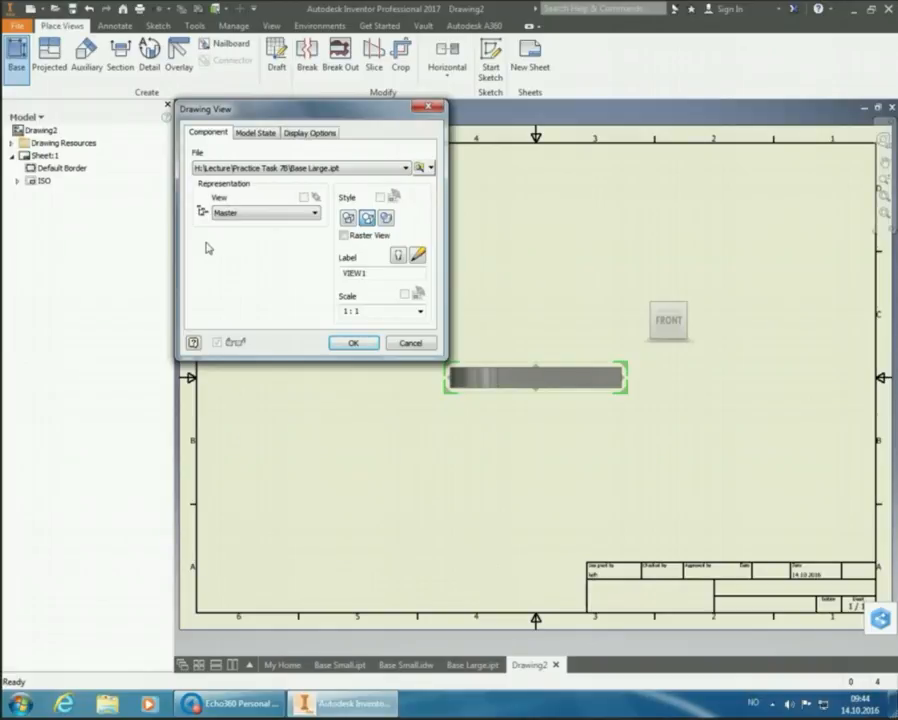
pyautogui.click(406, 169)
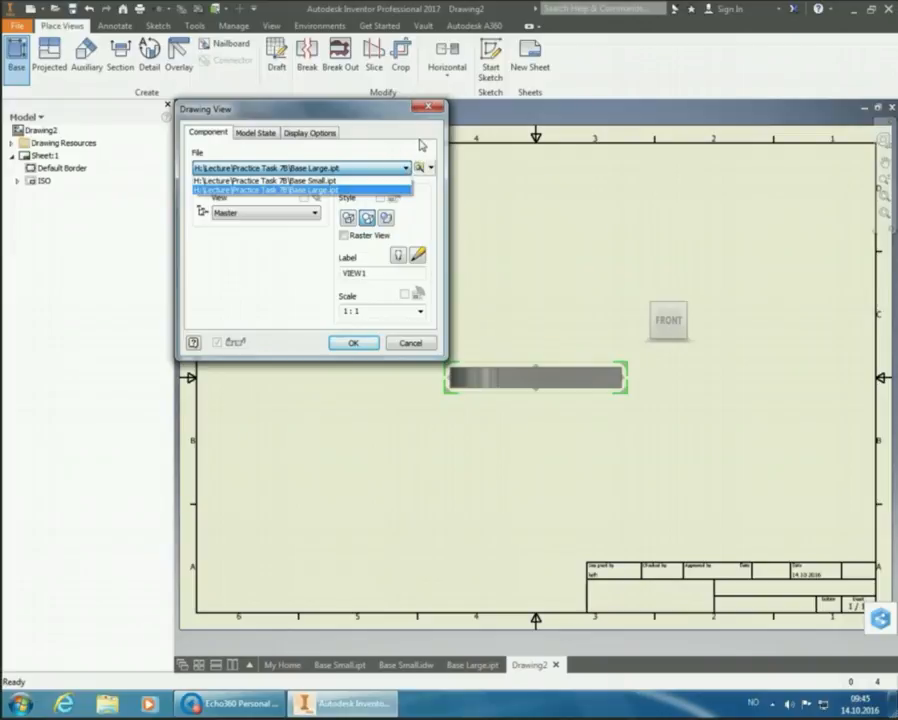
pyautogui.click(420, 154)
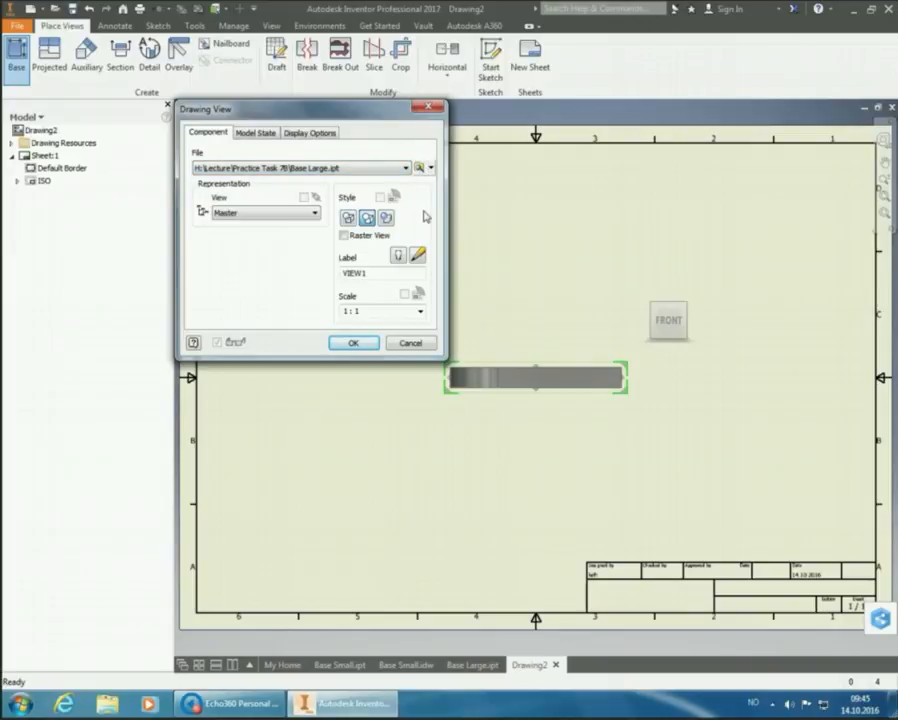
pyautogui.click(670, 298)
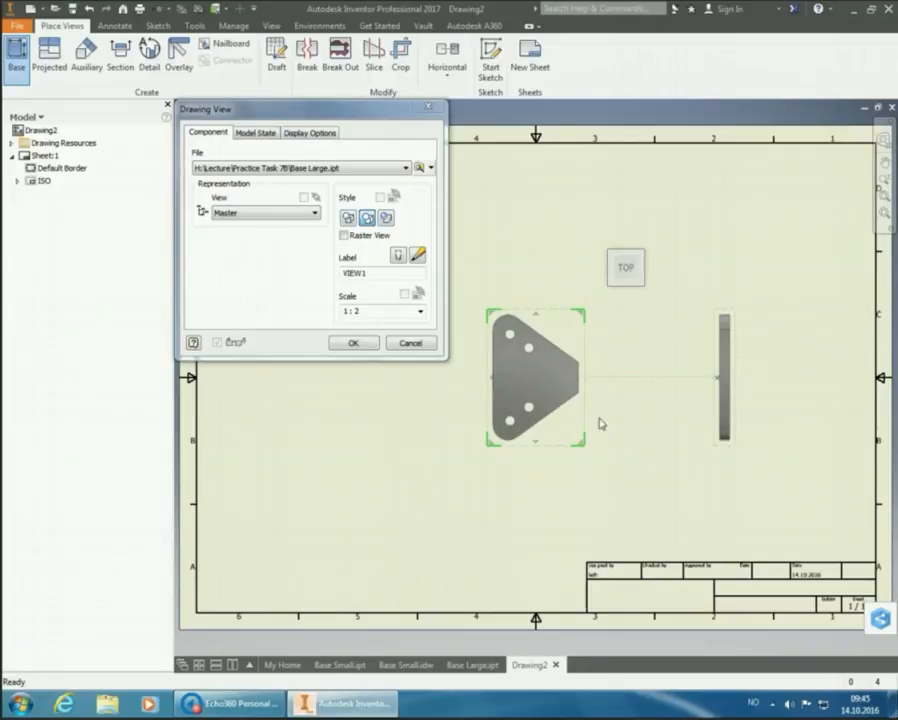
pyautogui.click(421, 313)
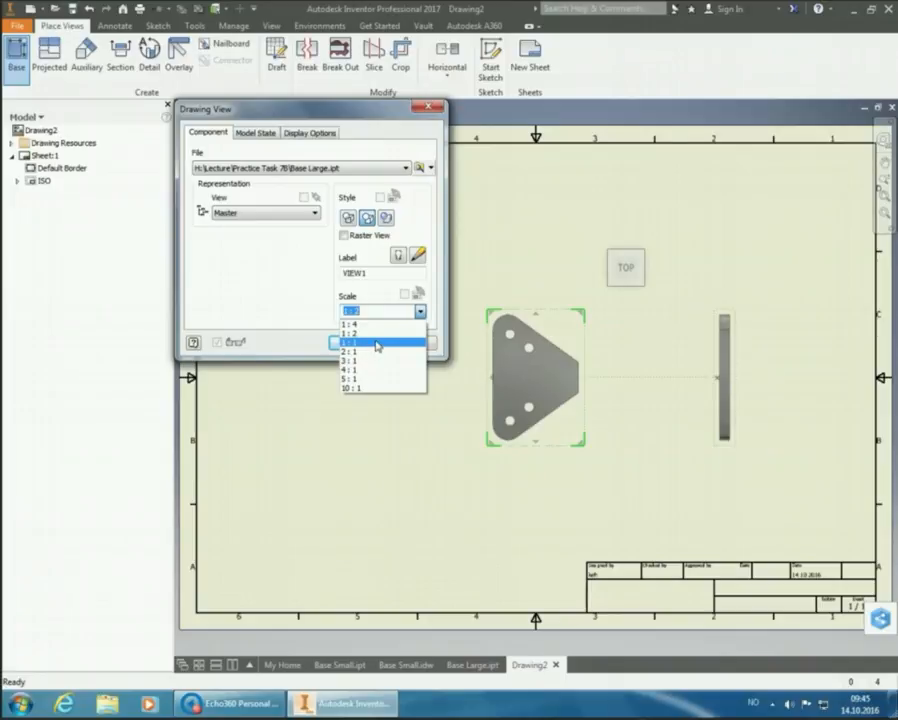
pyautogui.click(376, 344)
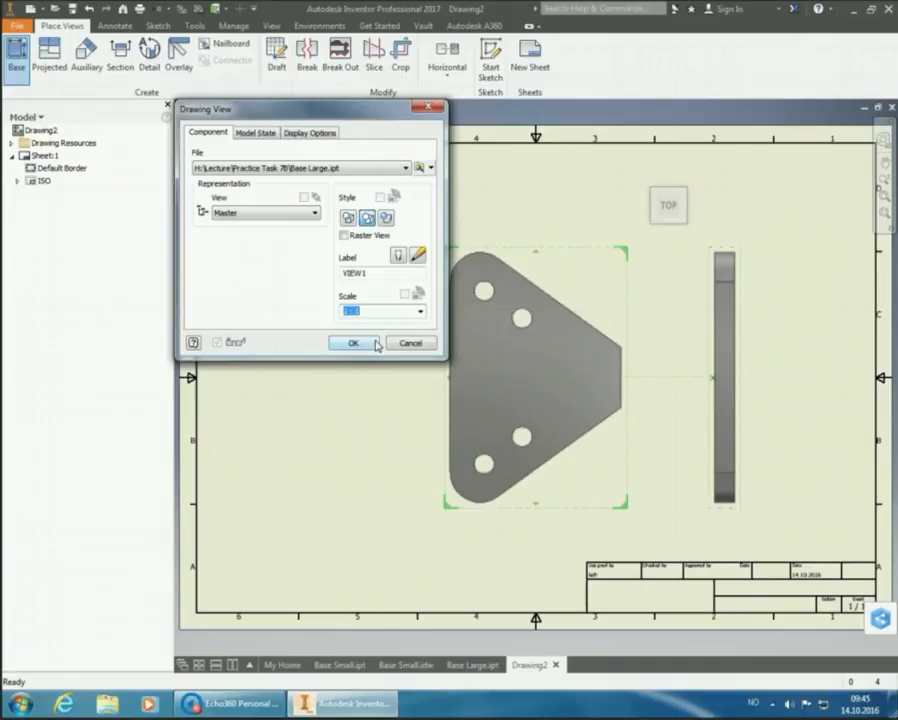
# Try a 2:1 scale for the base view and set it back to 1:1.
pyautogui.click(421, 312)
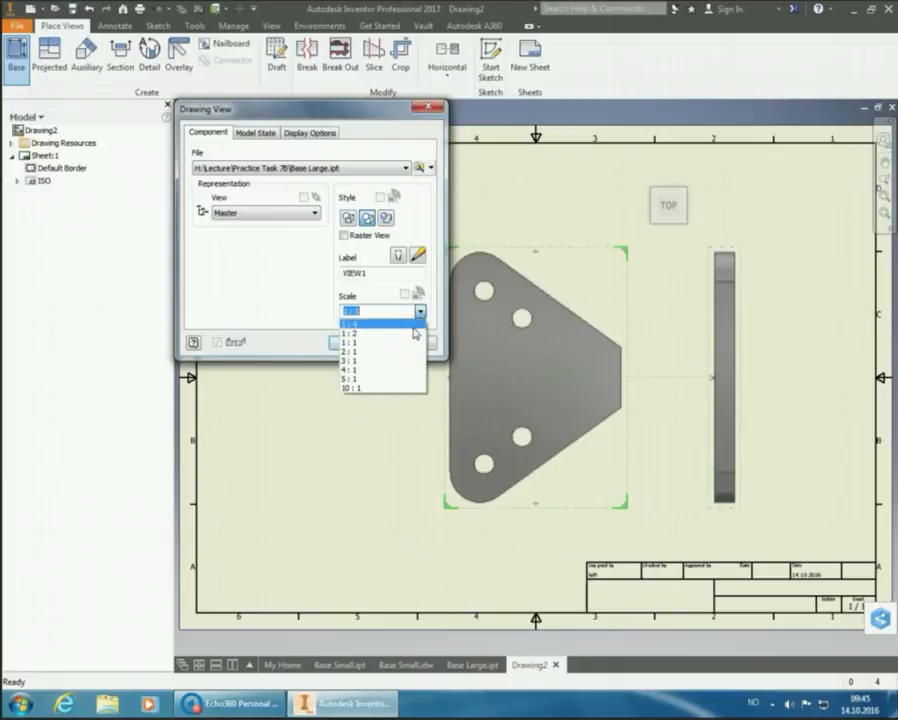
pyautogui.click(410, 354)
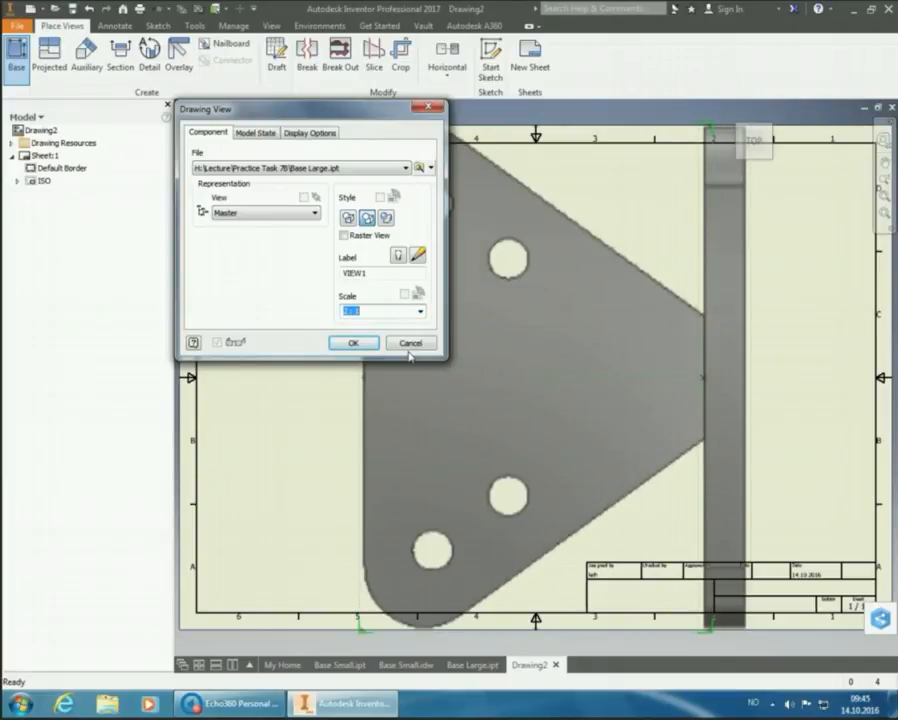
pyautogui.click(421, 312)
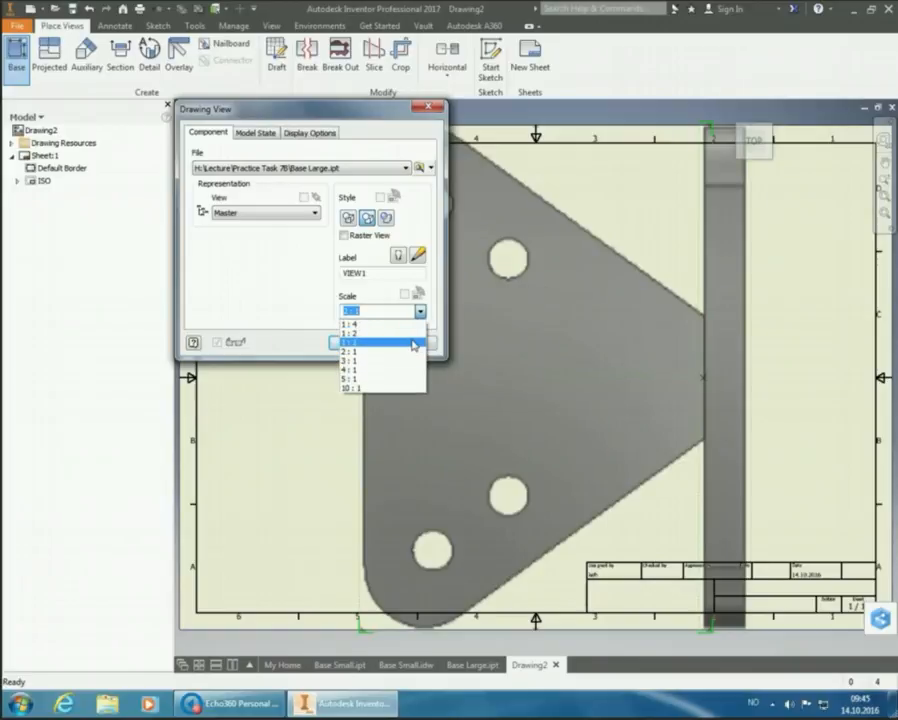
pyautogui.click(413, 344)
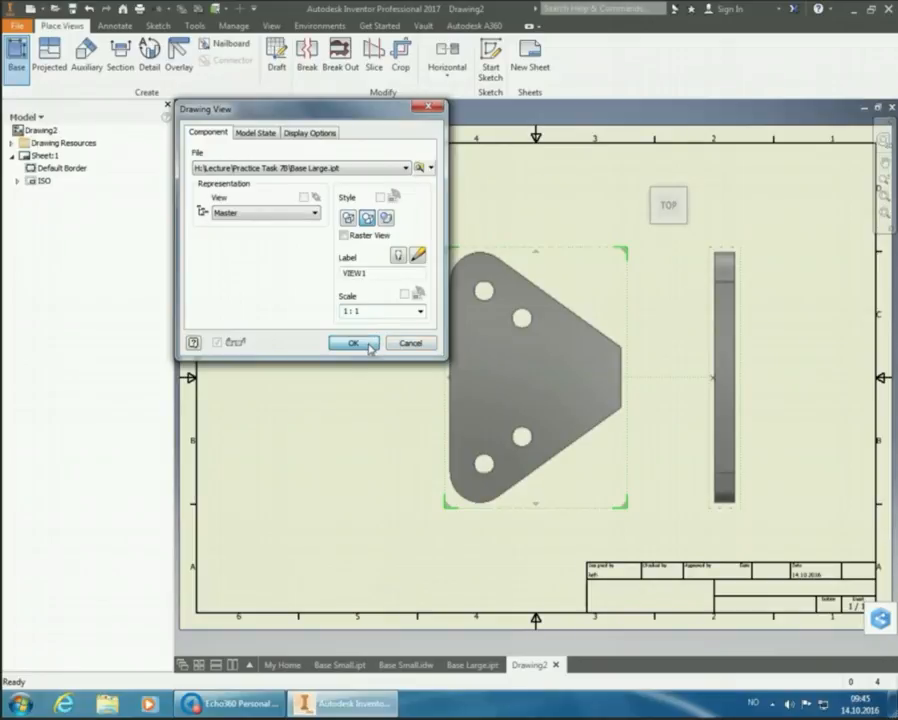
# Create the two views, move the plate view up and left on the sheet, and shift the side view slightly left.
pyautogui.click(366, 345)
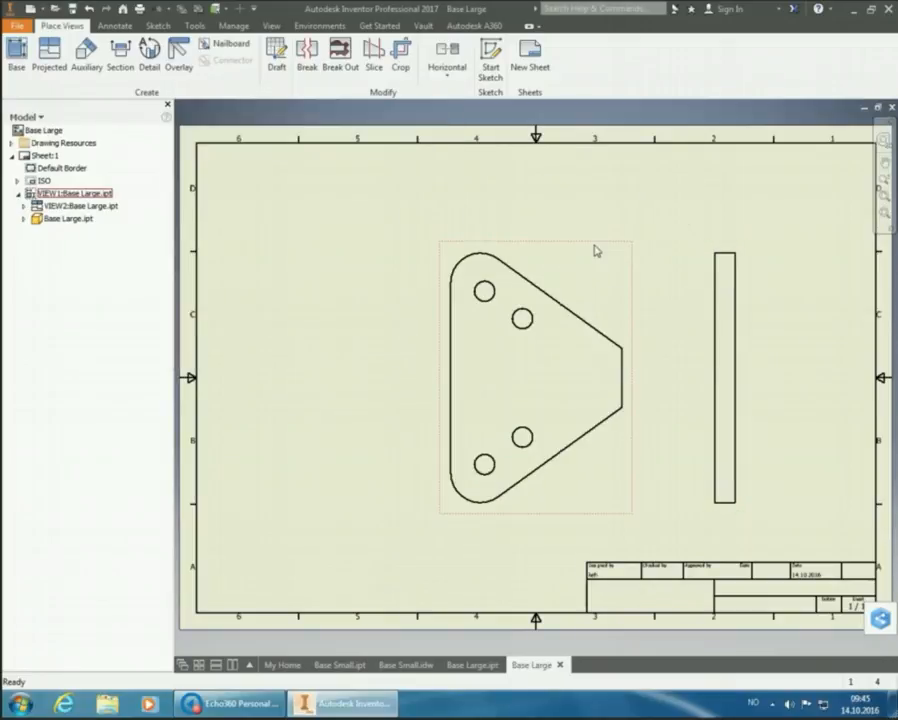
pyautogui.moveTo(595, 250); pyautogui.dragTo(472, 205)
pyautogui.moveTo(741, 216); pyautogui.dragTo(716, 203)
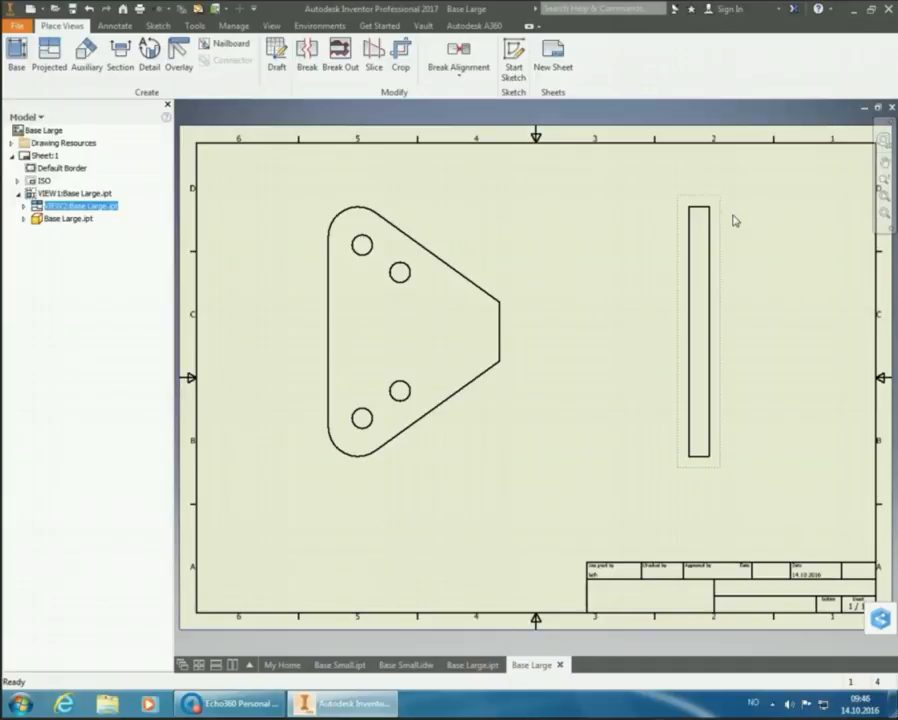
# Add center marks to the four holes and the two rounded corners of the plate view.
pyautogui.click(116, 26)
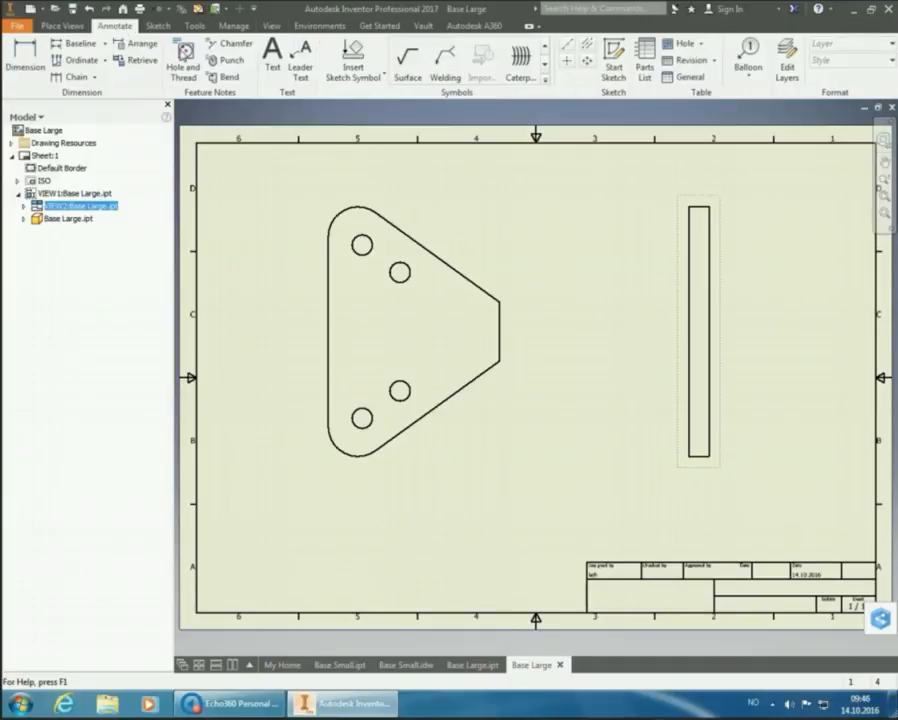
pyautogui.click(568, 63)
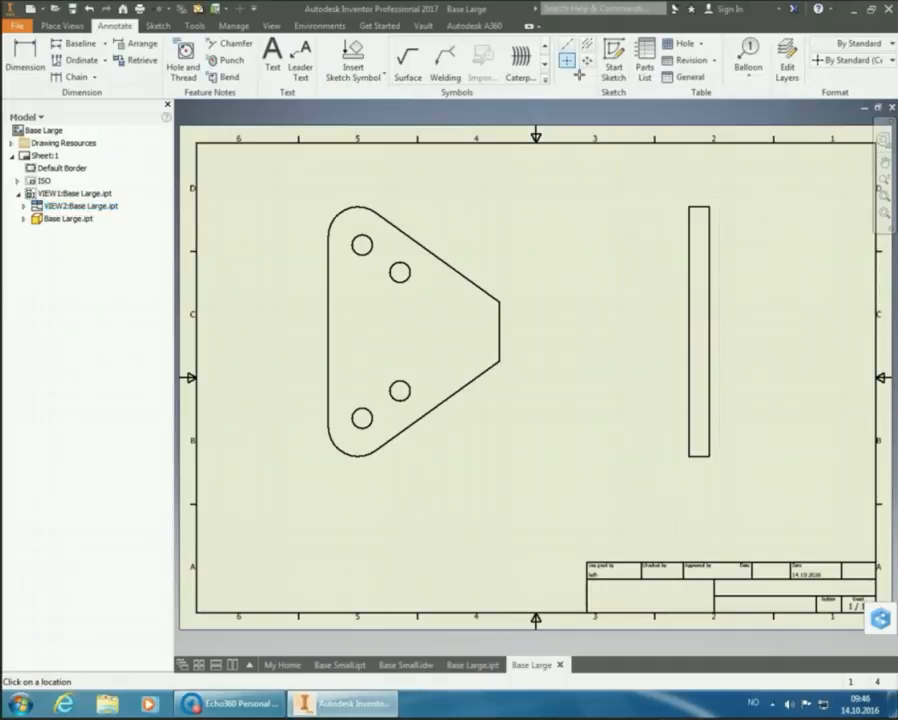
pyautogui.click(358, 221)
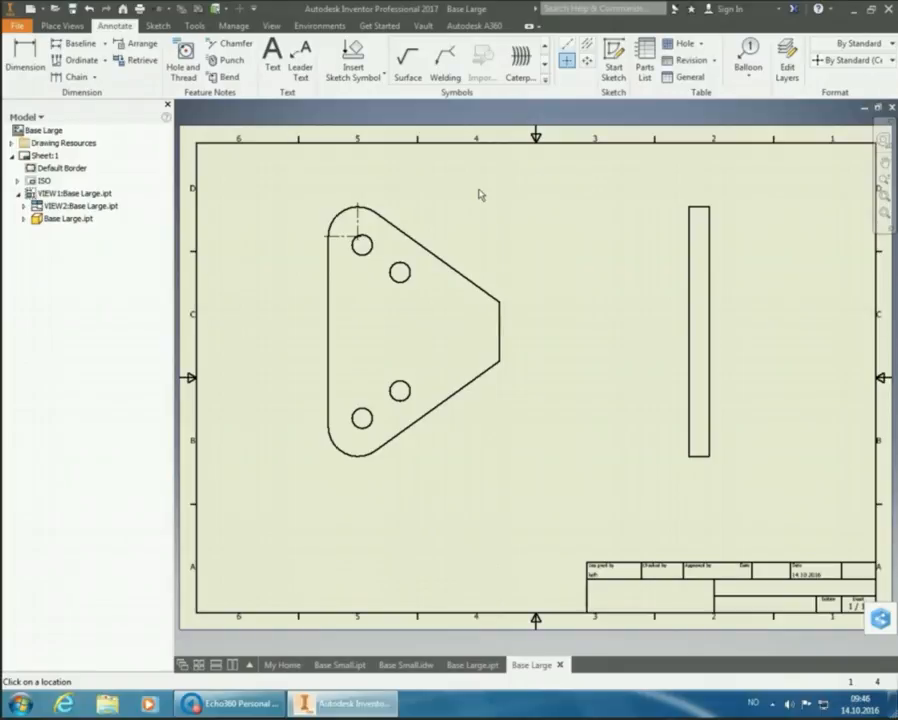
pyautogui.click(368, 250)
pyautogui.click(406, 278)
pyautogui.click(406, 396)
pyautogui.click(378, 426)
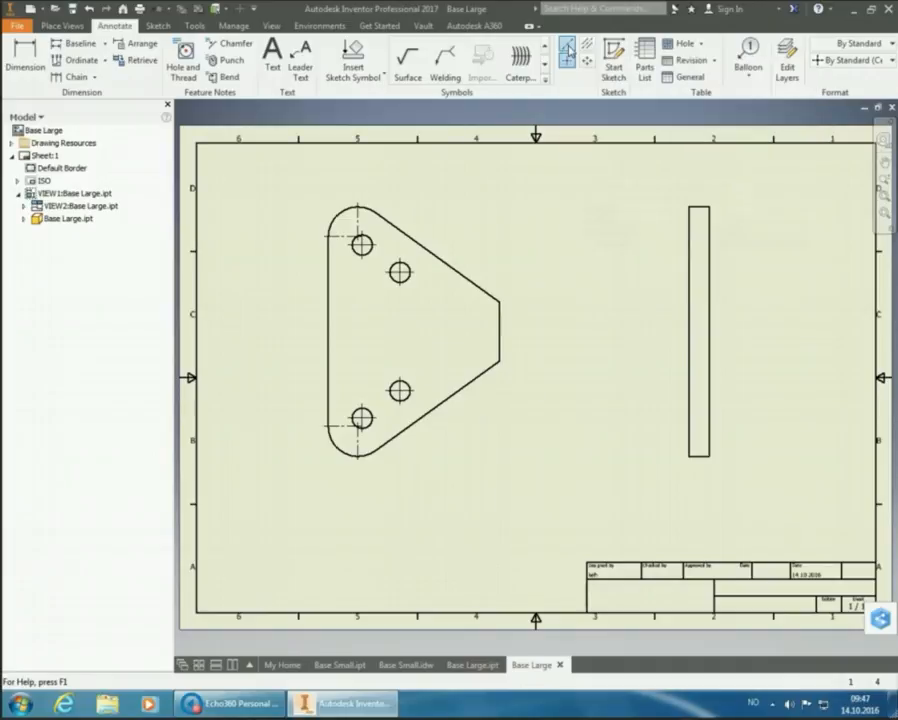
# Draw horizontal centerlines through the middle of the plate view and the side view.
pyautogui.click(568, 48)
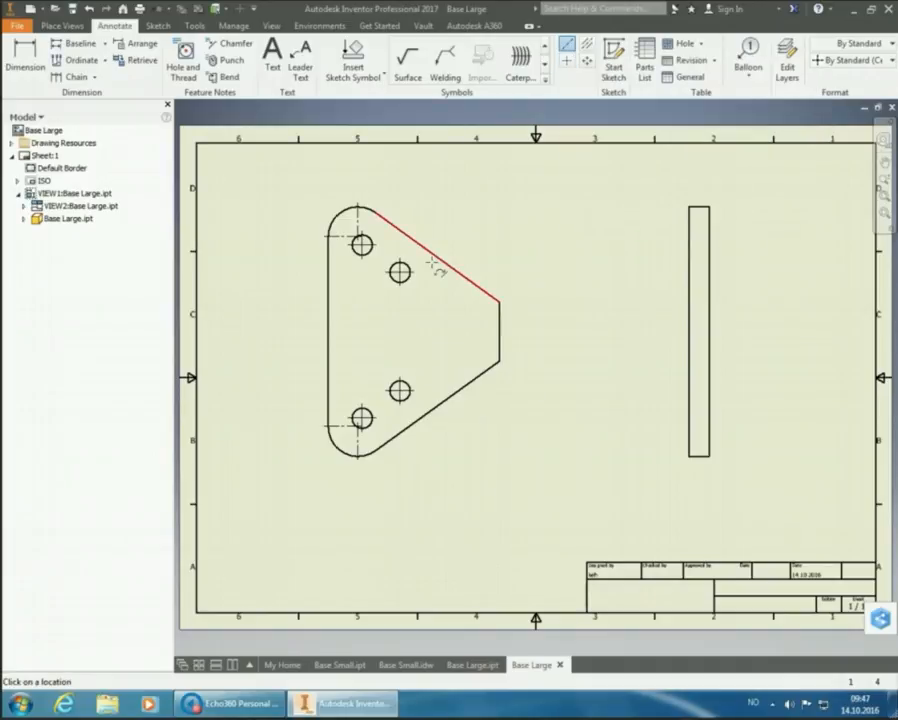
pyautogui.click(329, 335)
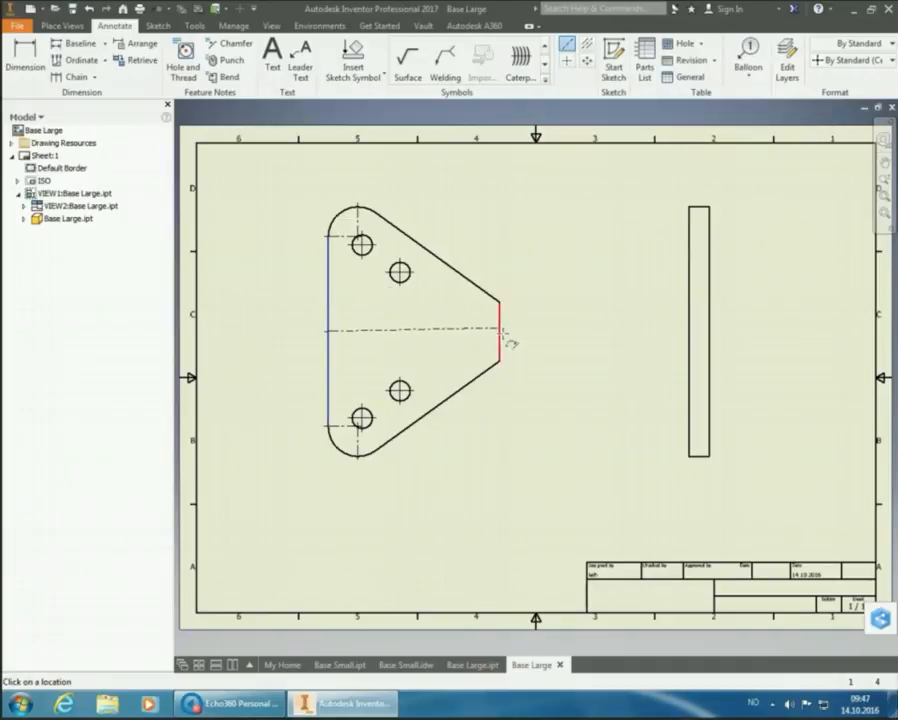
pyautogui.click(507, 339)
pyautogui.rightClick(550, 326)
pyautogui.click(597, 324)
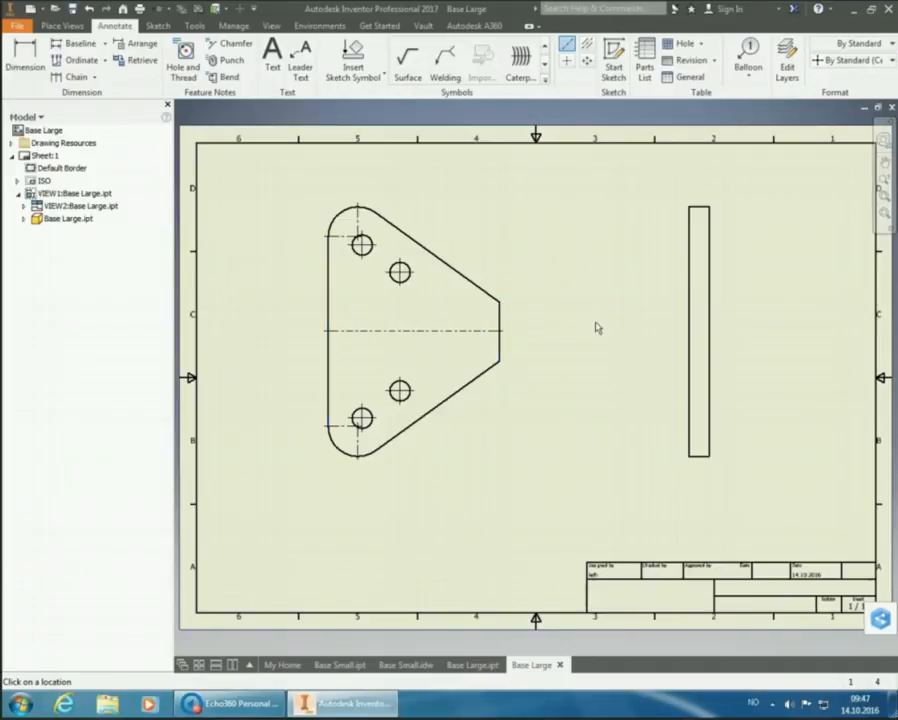
pyautogui.click(699, 327)
pyautogui.click(714, 326)
pyautogui.rightClick(738, 322)
pyautogui.click(790, 318)
# Dimension the vertical spacing of the two inner holes in the Default - Method 1b (ISO) style, placed left of the plate.
pyautogui.click(25, 55)
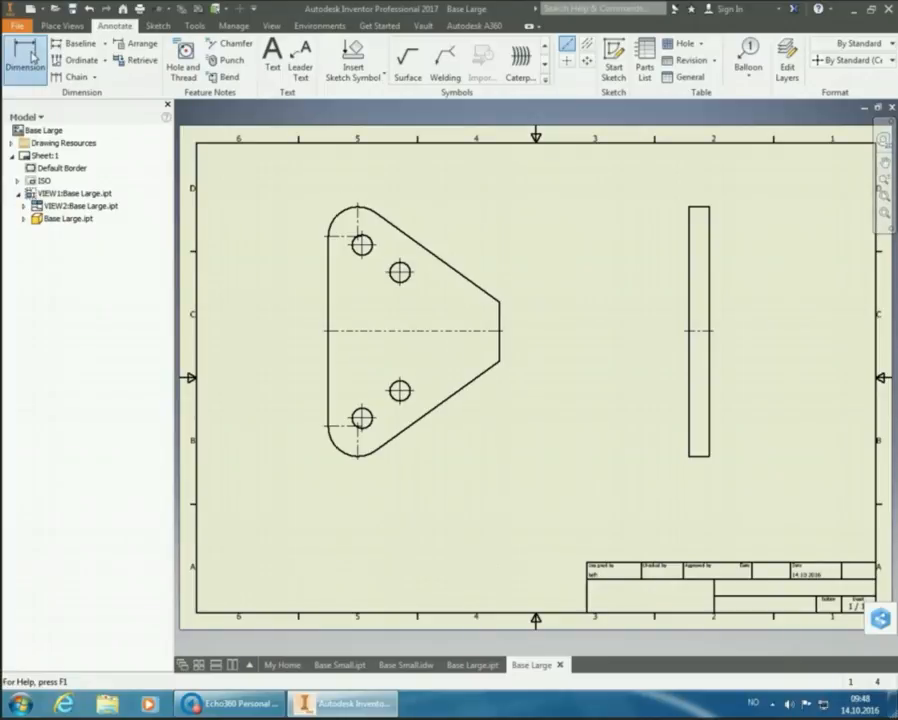
pyautogui.click(401, 276)
pyautogui.click(399, 390)
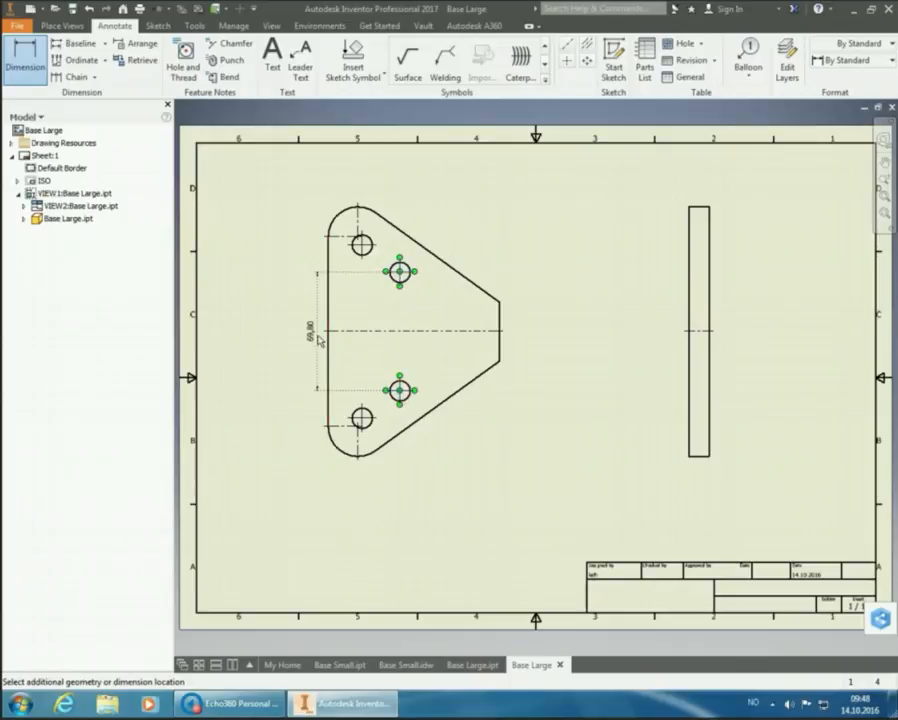
pyautogui.click(764, 330)
pyautogui.click(833, 62)
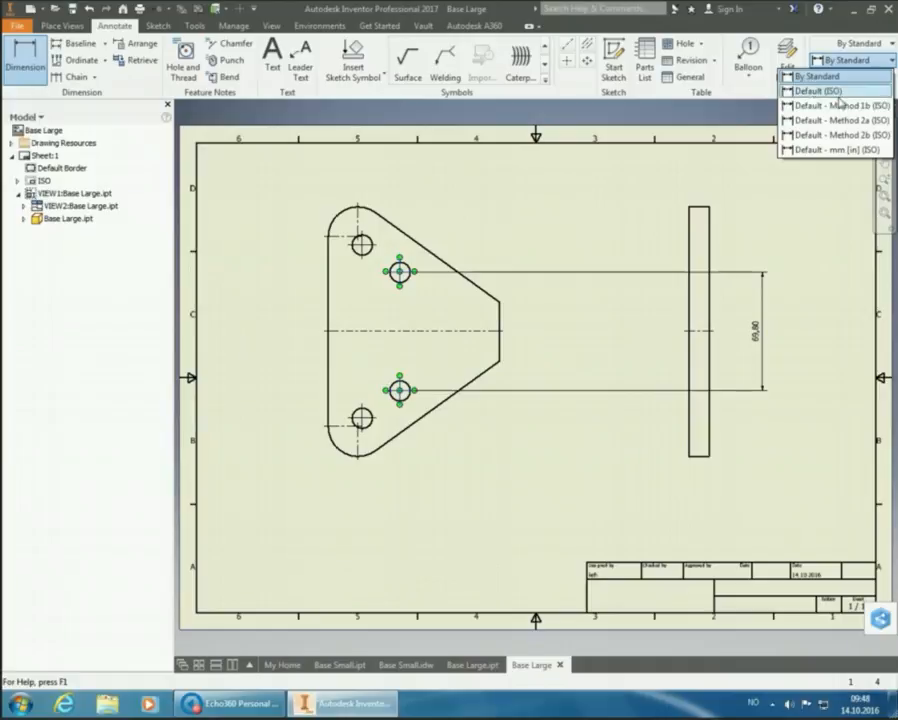
pyautogui.click(790, 104)
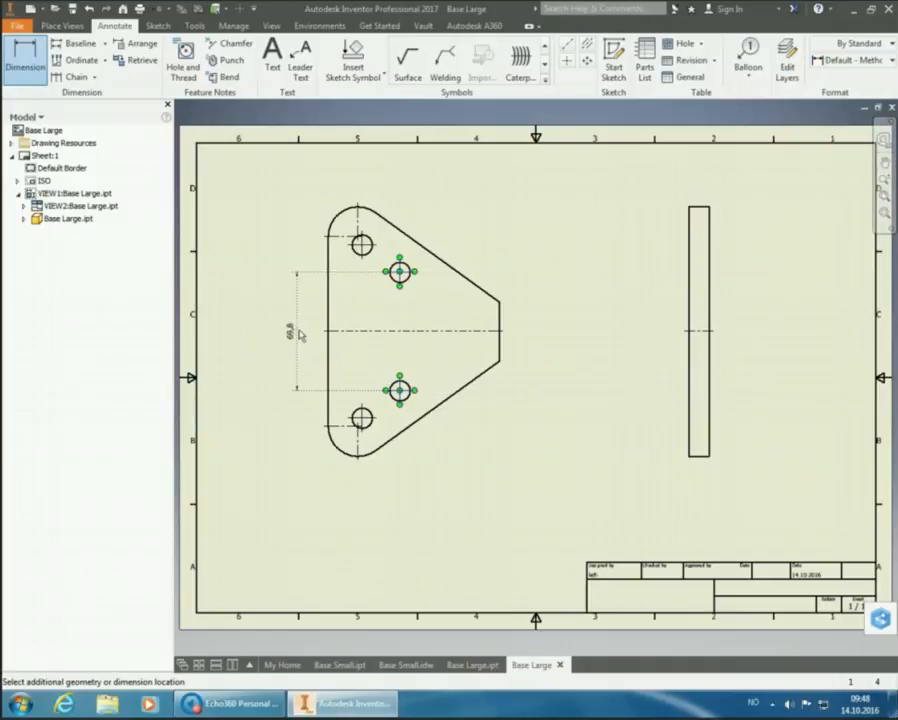
pyautogui.click(311, 338)
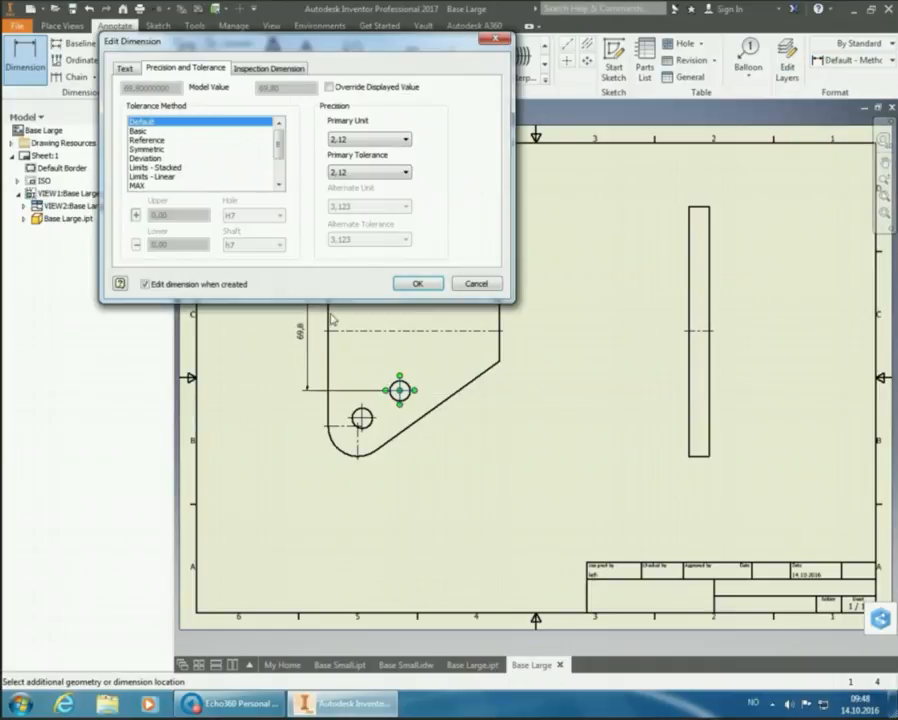
pyautogui.click(417, 283)
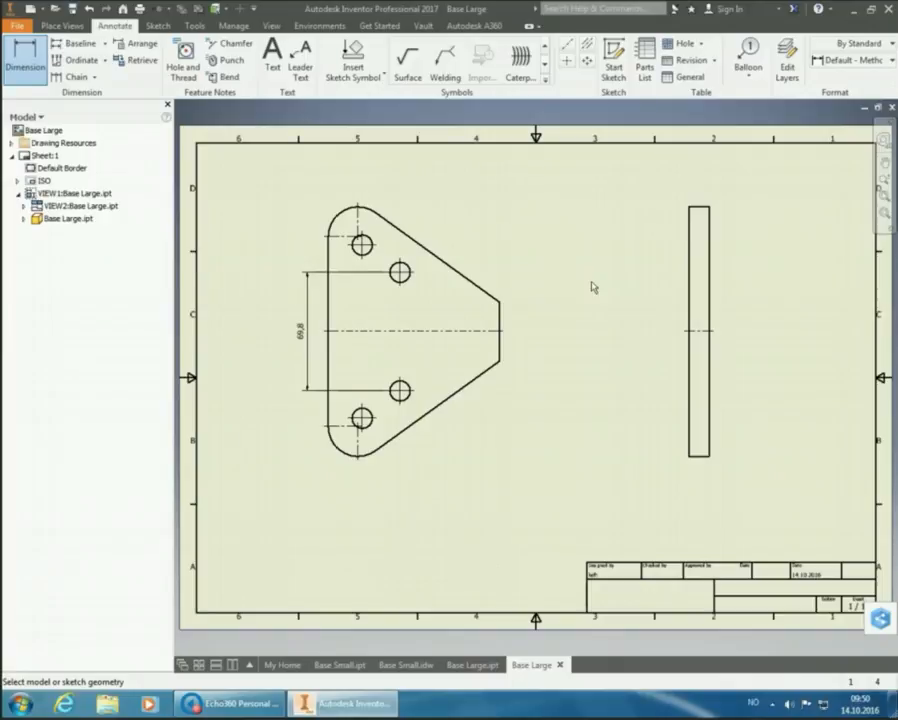
# Dimension the vertical spacing of the two outer holes and of the two corner arc centers, placed progressively farther left of the plate.
pyautogui.click(366, 427)
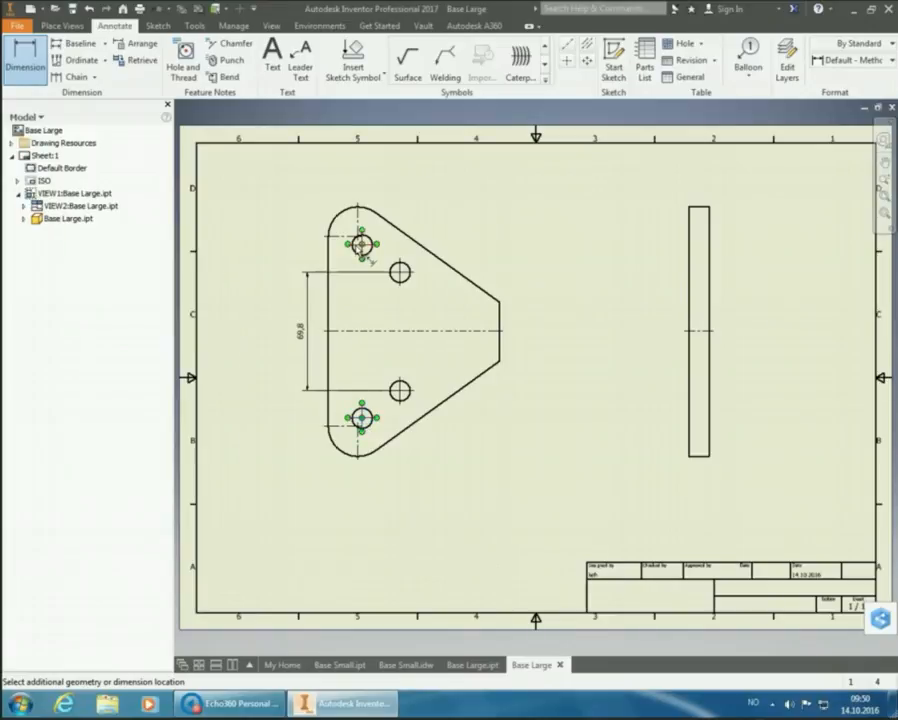
pyautogui.click(361, 244)
pyautogui.click(291, 262)
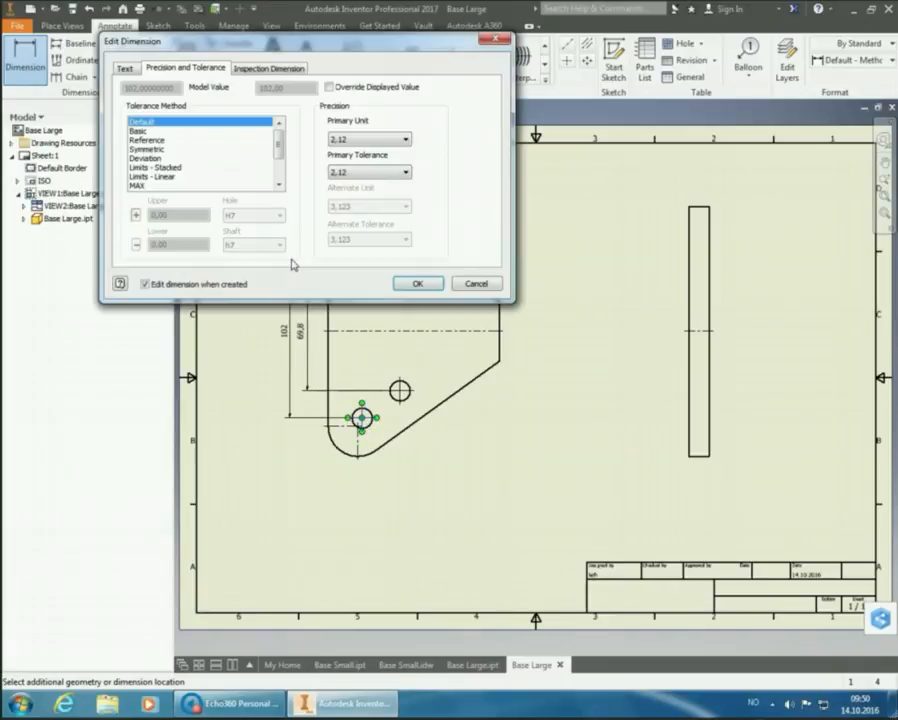
pyautogui.click(420, 284)
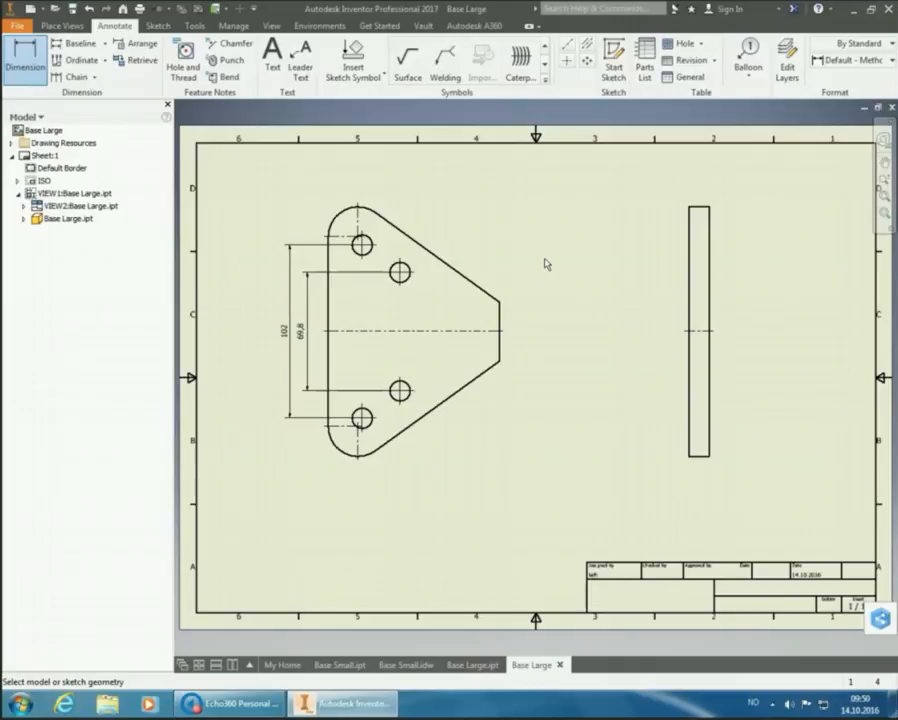
pyautogui.click(344, 434)
pyautogui.click(340, 212)
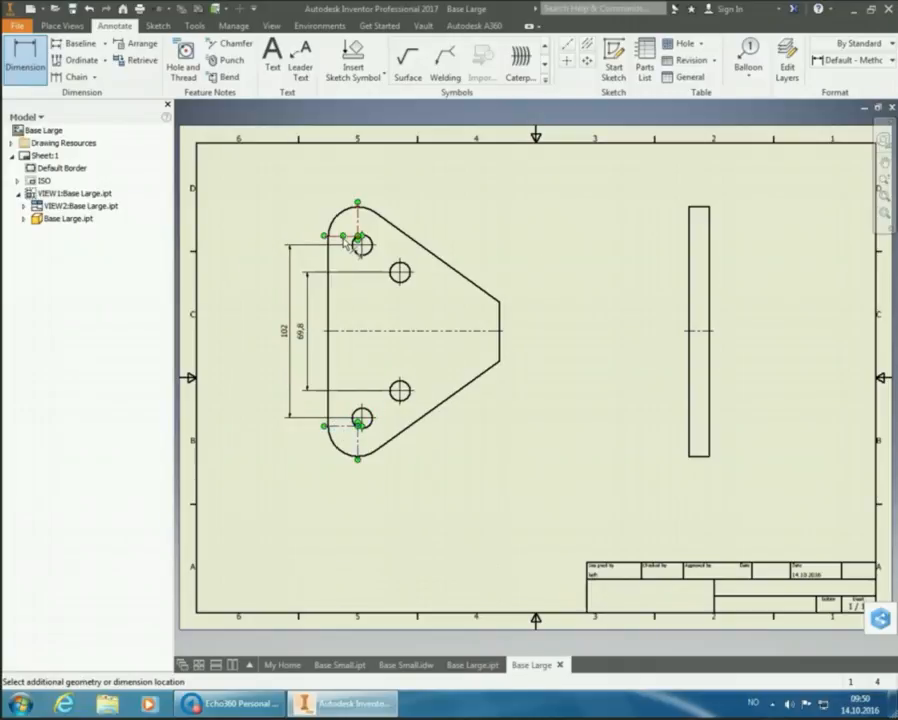
pyautogui.click(269, 289)
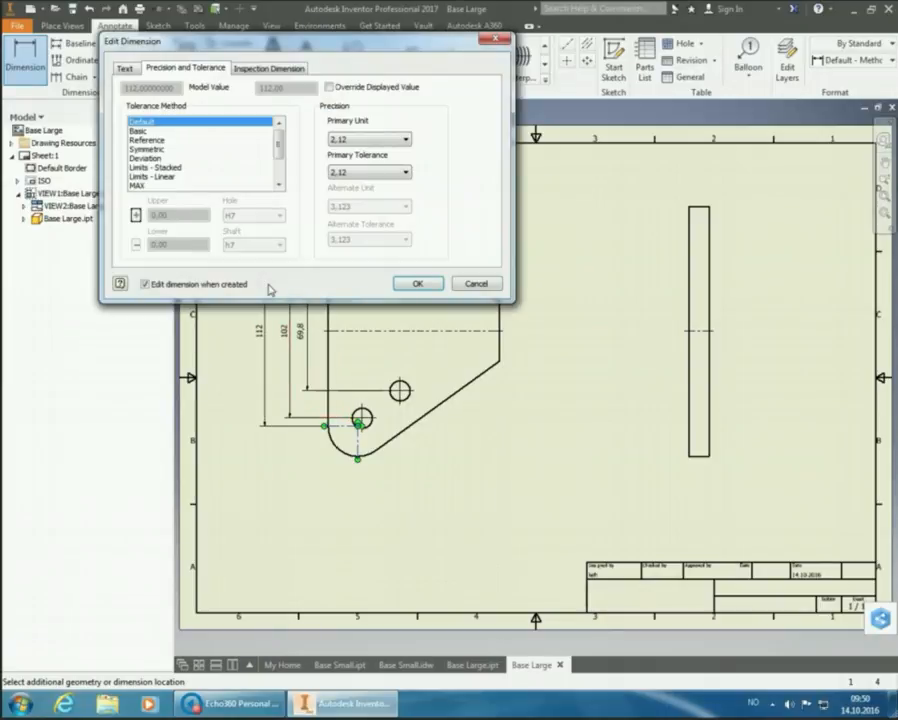
pyautogui.click(418, 283)
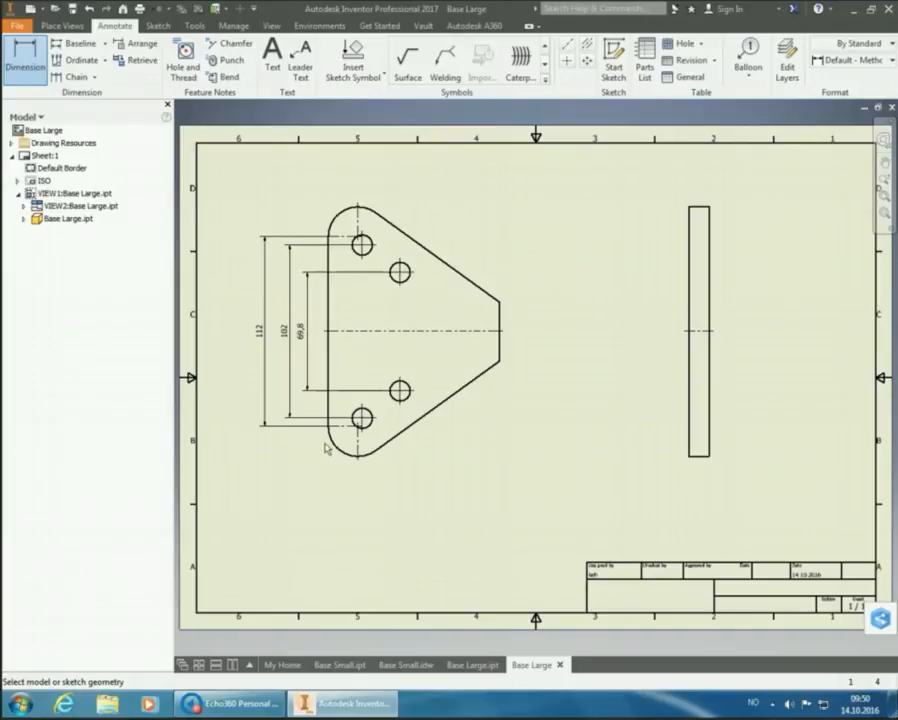
# Dimension the radius of the plate's upper rounded corner, placed above and to the left of the arc.
pyautogui.click(336, 217)
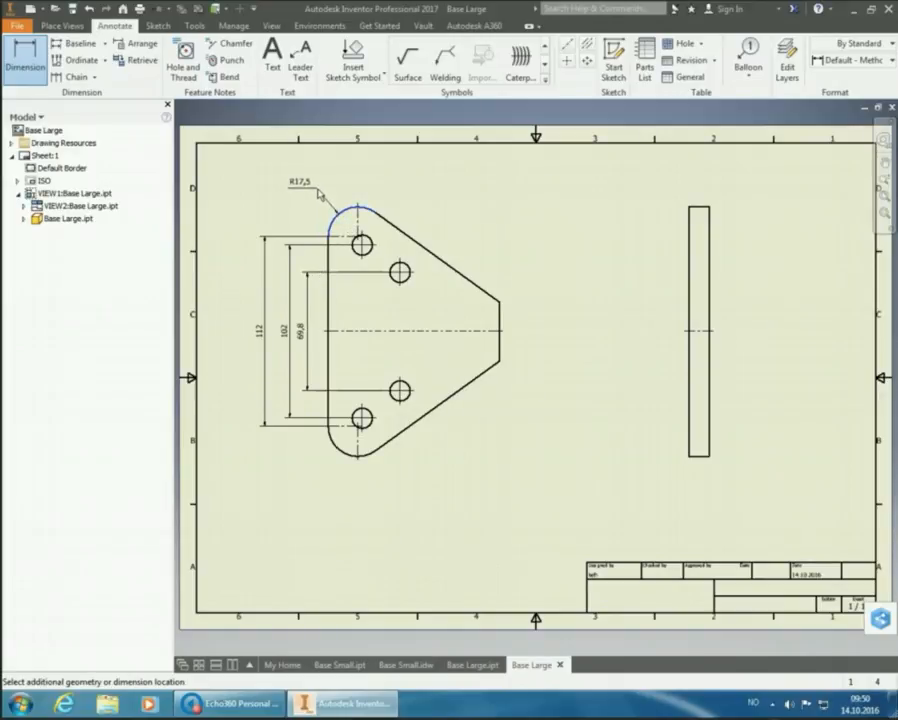
pyautogui.click(330, 203)
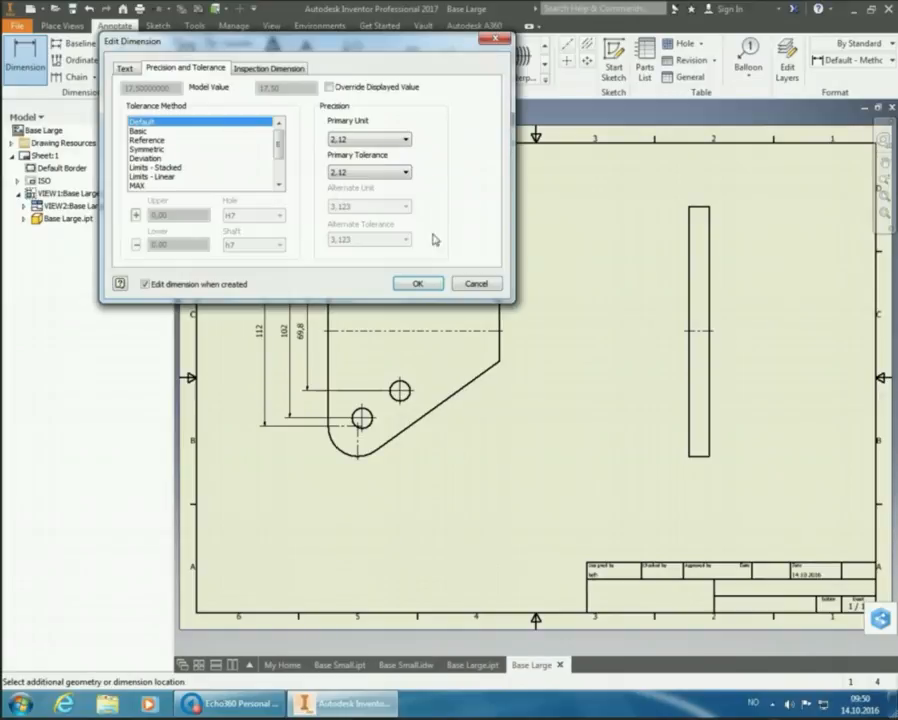
pyautogui.click(416, 286)
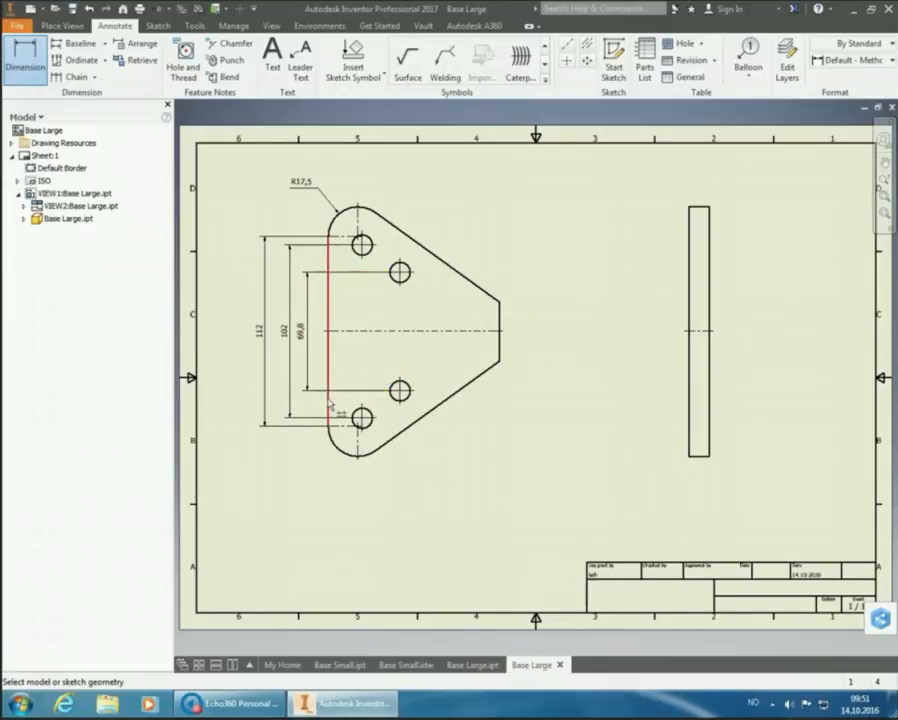
# Dimension the horizontal distances from the plate's left edge to the lower outer hole and the lower inner hole, stacked below the plate.
pyautogui.click(330, 403)
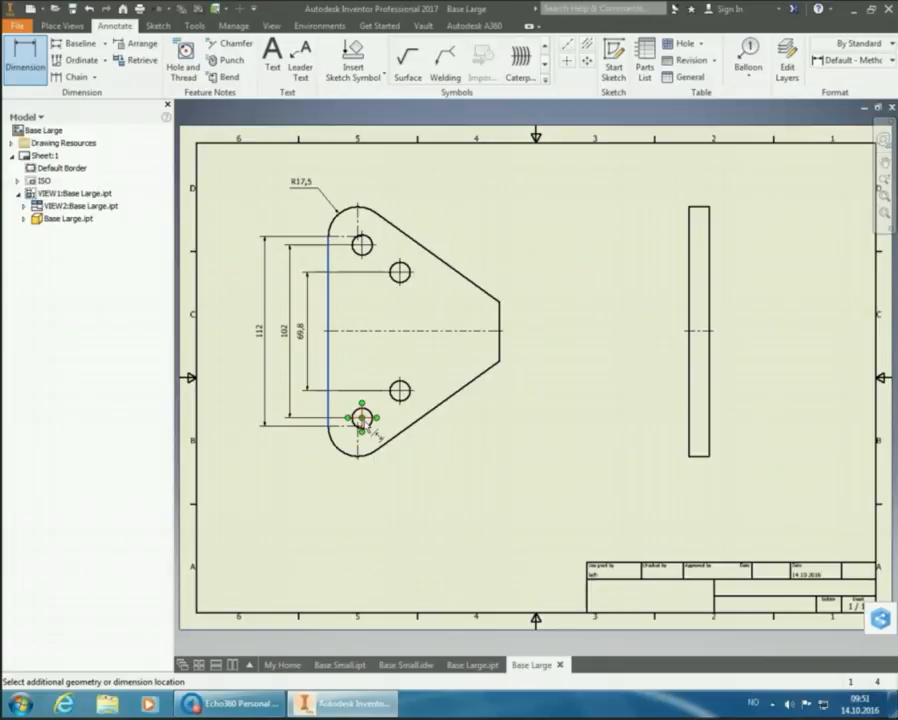
pyautogui.click(362, 418)
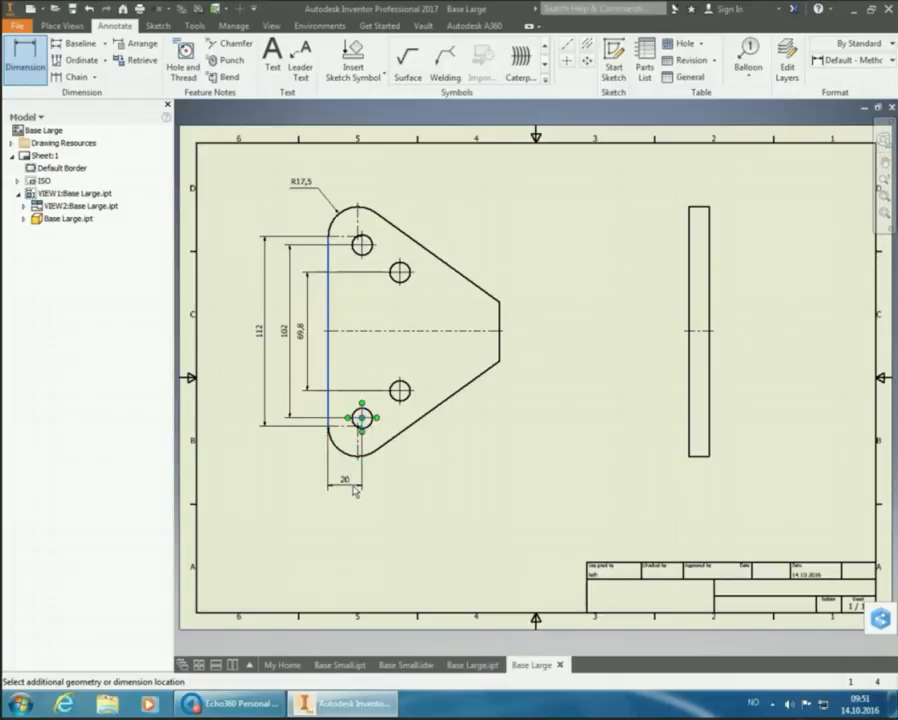
pyautogui.click(356, 478)
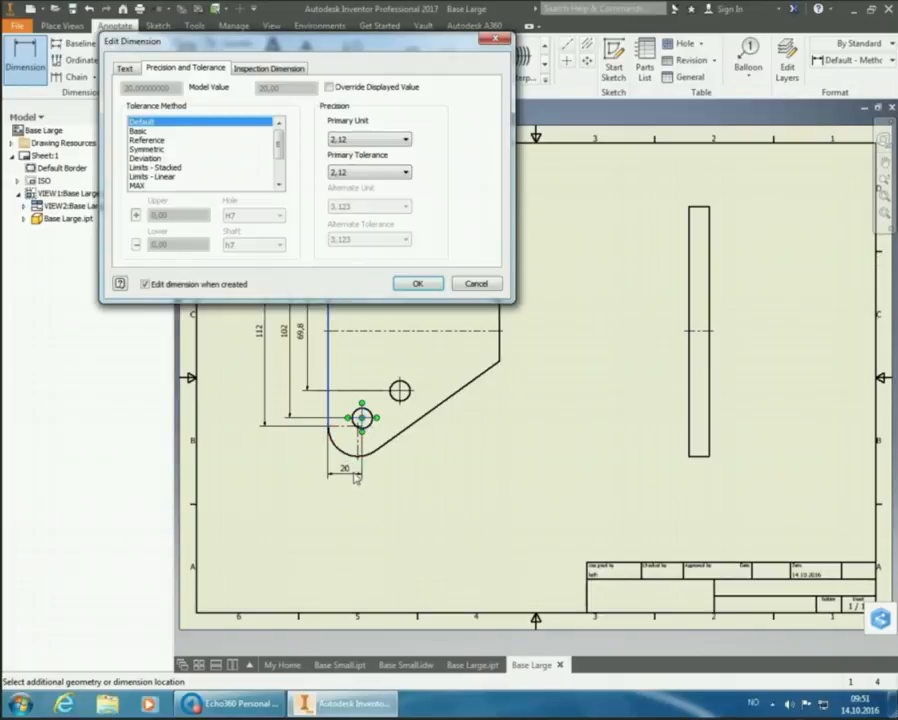
pyautogui.click(417, 283)
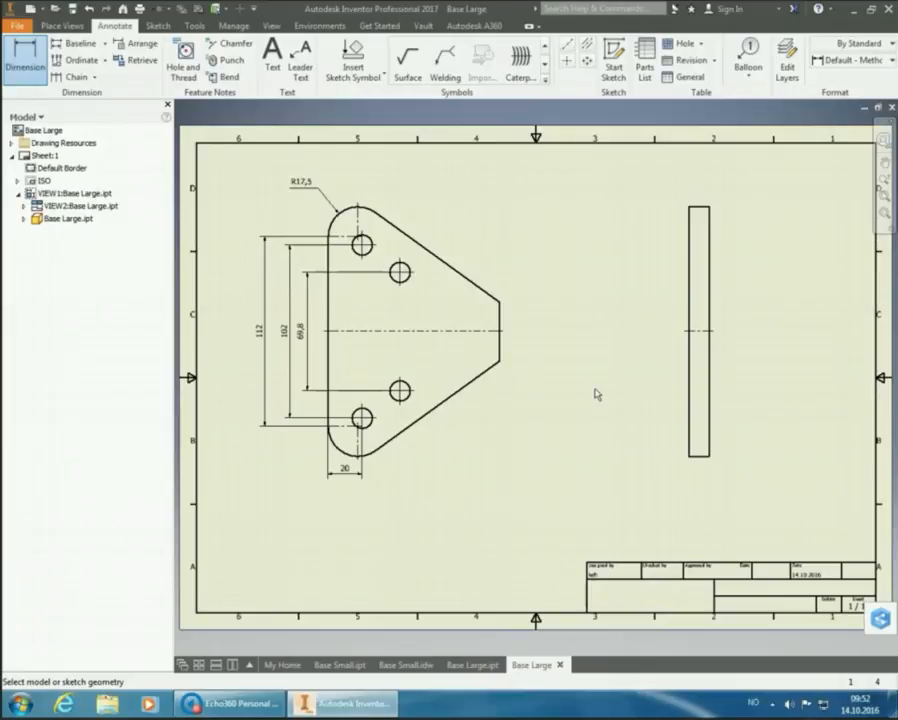
pyautogui.click(328, 405)
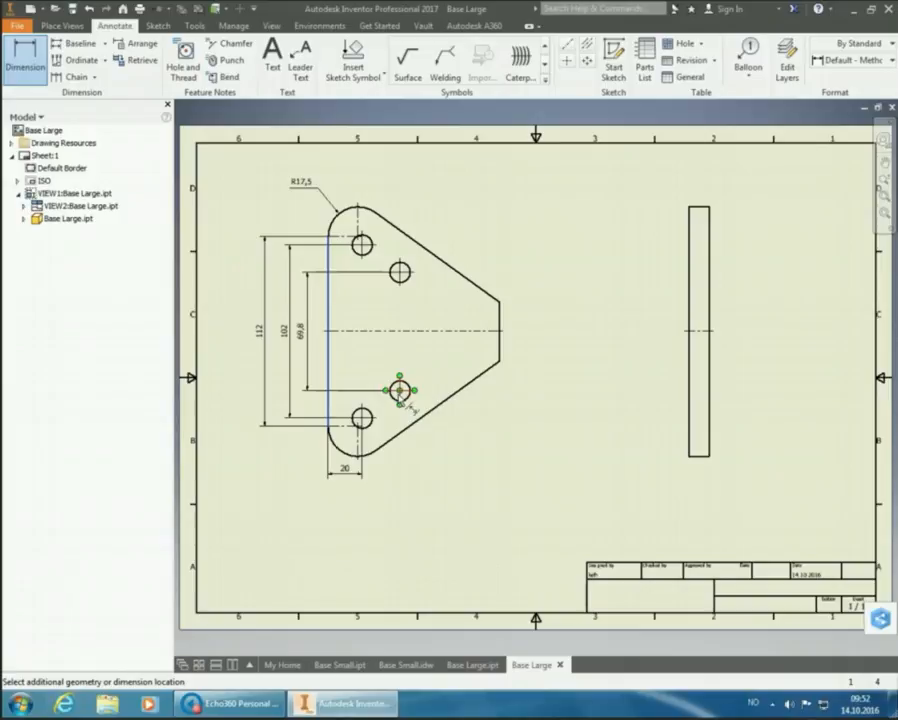
pyautogui.click(399, 390)
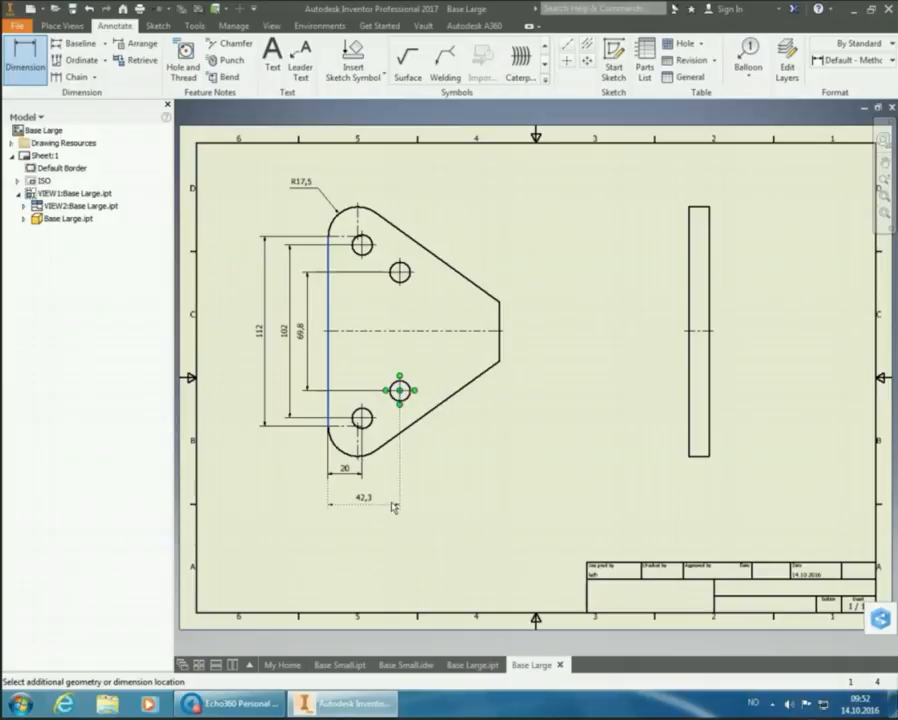
pyautogui.click(393, 507)
pyautogui.click(417, 282)
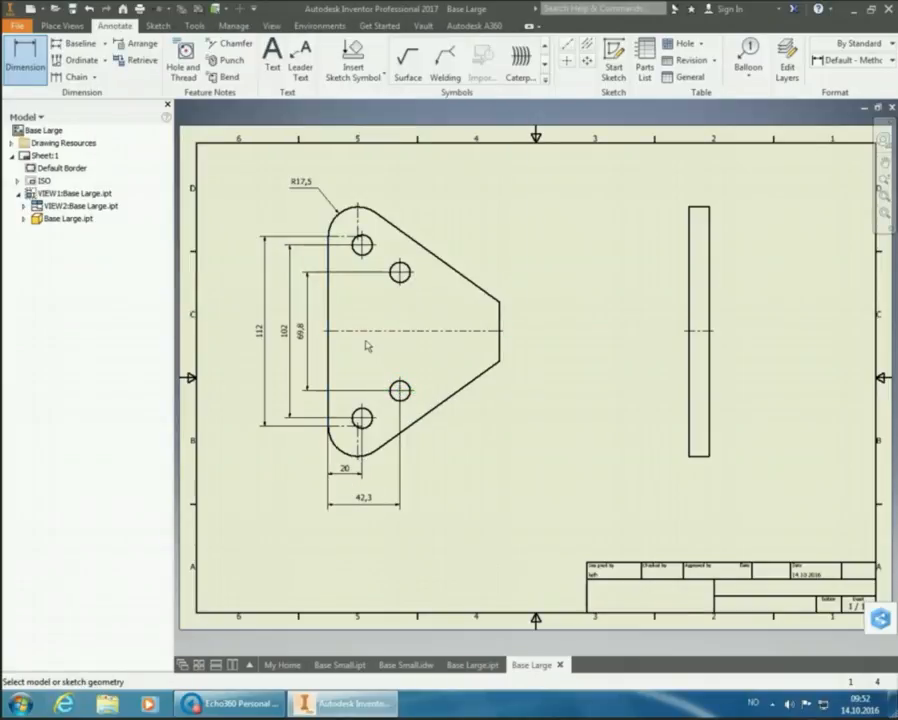
# Dimension the plate's overall width below the hole dimensions, using the Reference tolerance method.
pyautogui.click(332, 369)
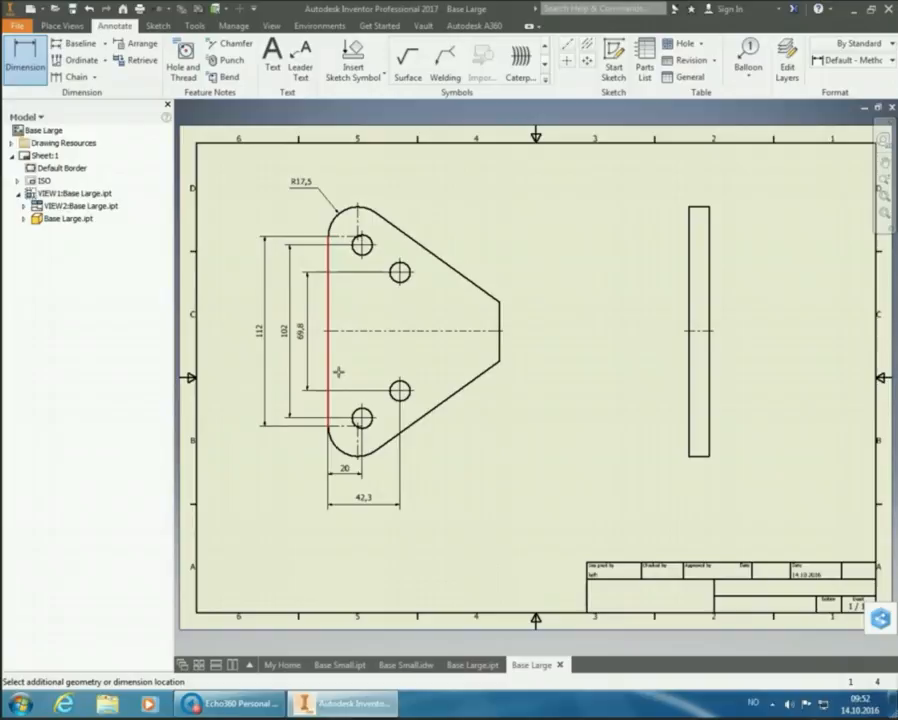
pyautogui.click(501, 362)
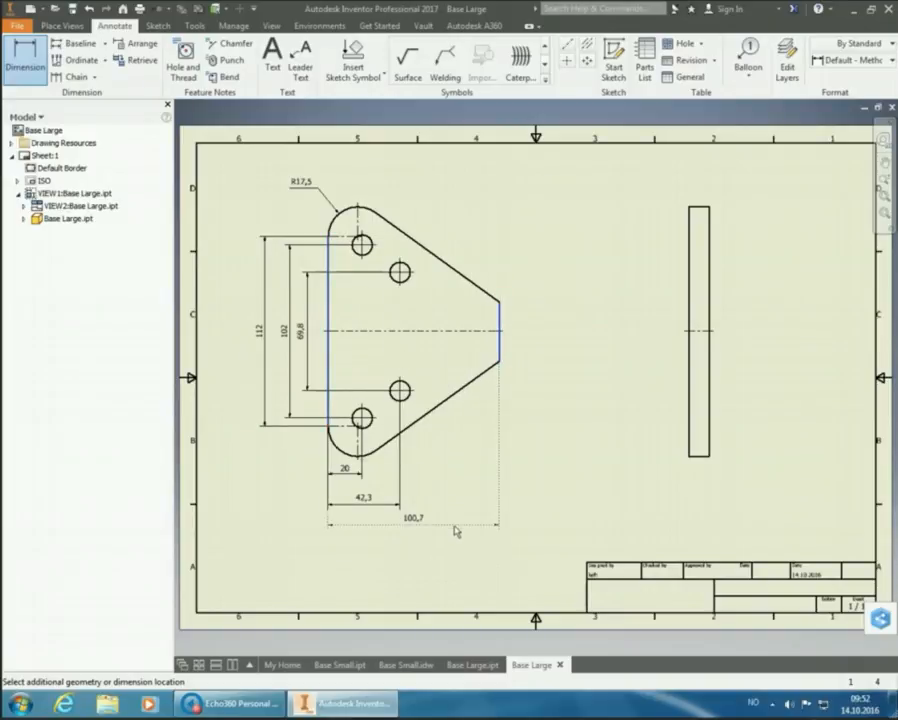
pyautogui.click(455, 531)
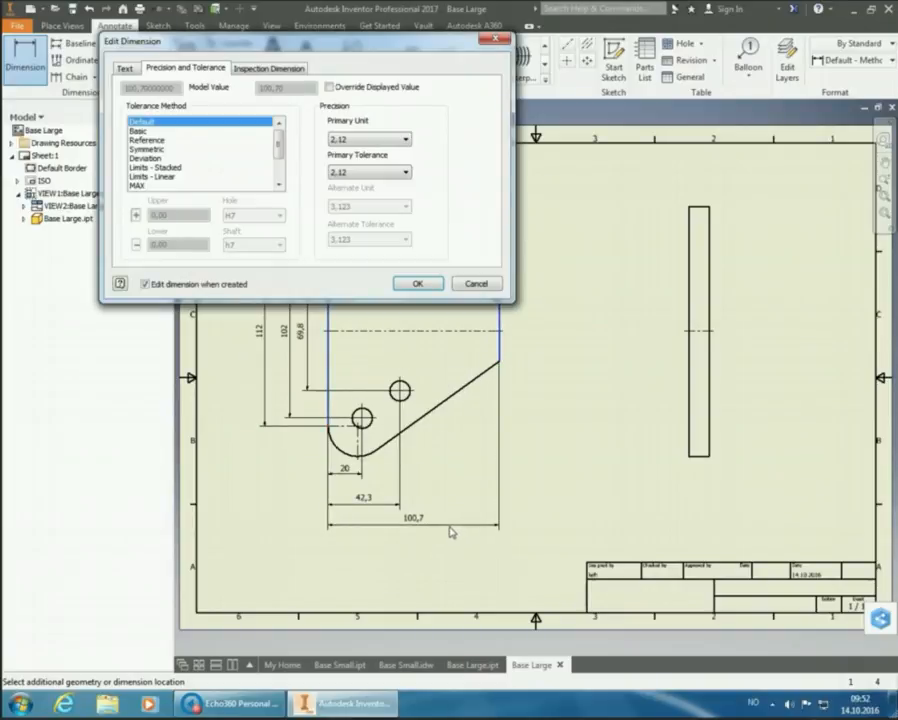
pyautogui.click(164, 141)
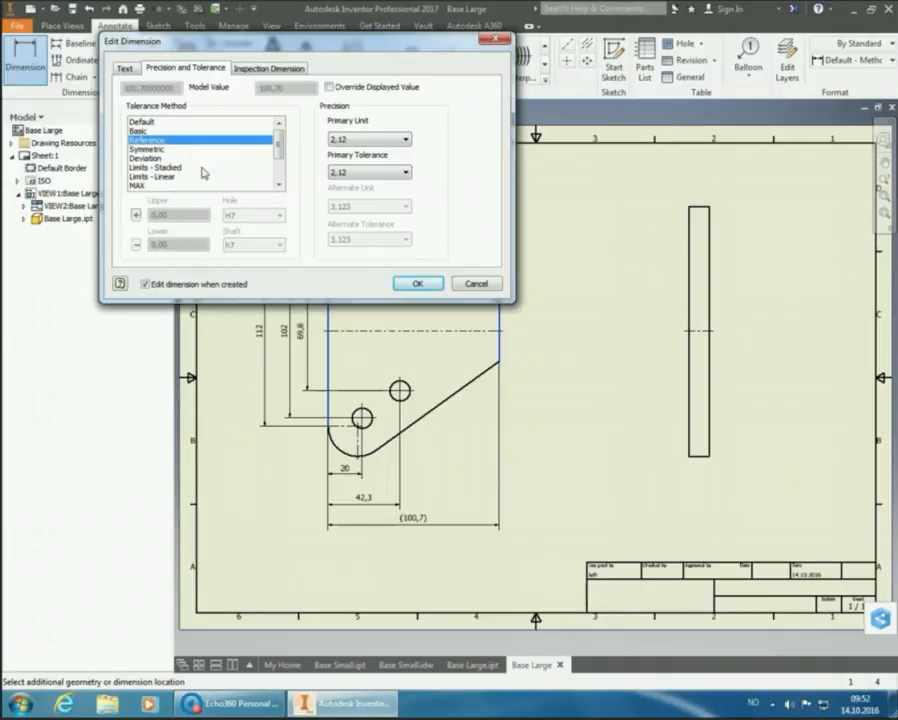
pyautogui.click(420, 284)
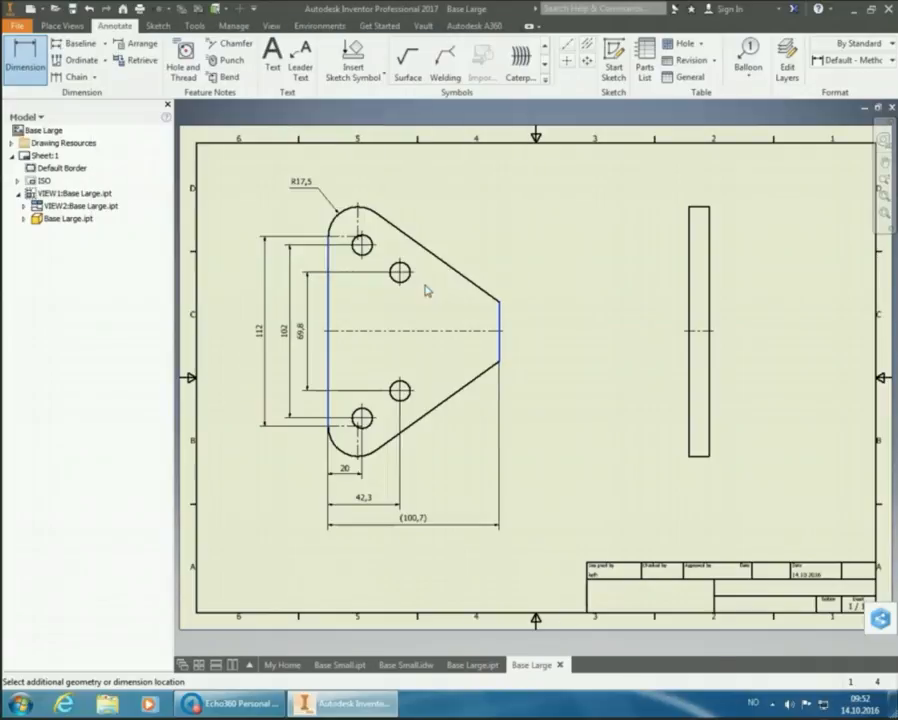
# Dimension the length of the plate's short right vertical edge, placed just to its right.
pyautogui.click(500, 322)
pyautogui.click(533, 328)
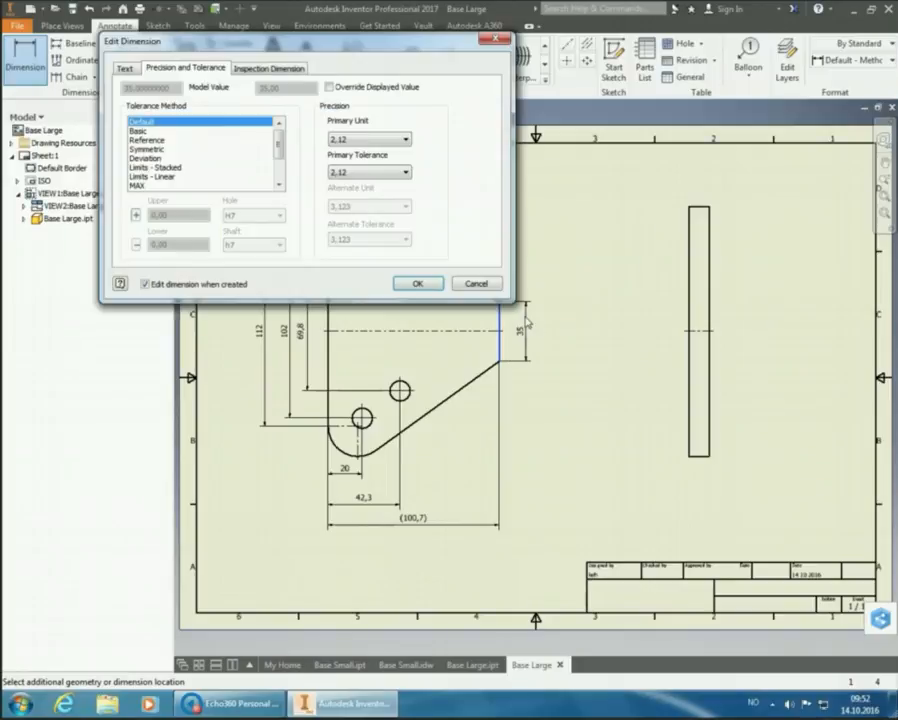
pyautogui.click(418, 283)
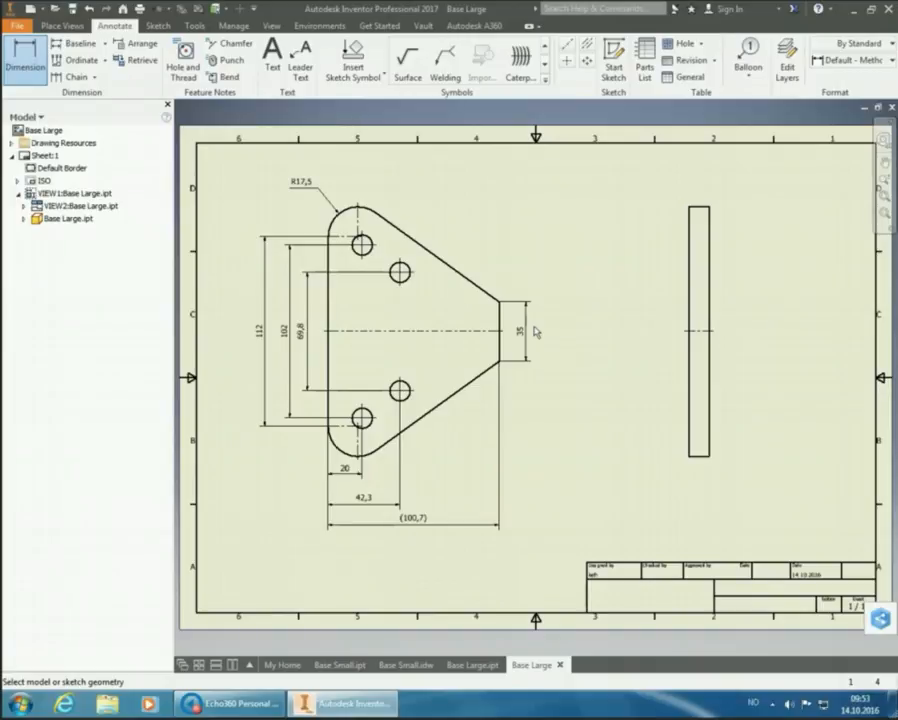
# Dimension the overall height on the right of the side view, using the Reference tolerance method.
pyautogui.click(705, 458)
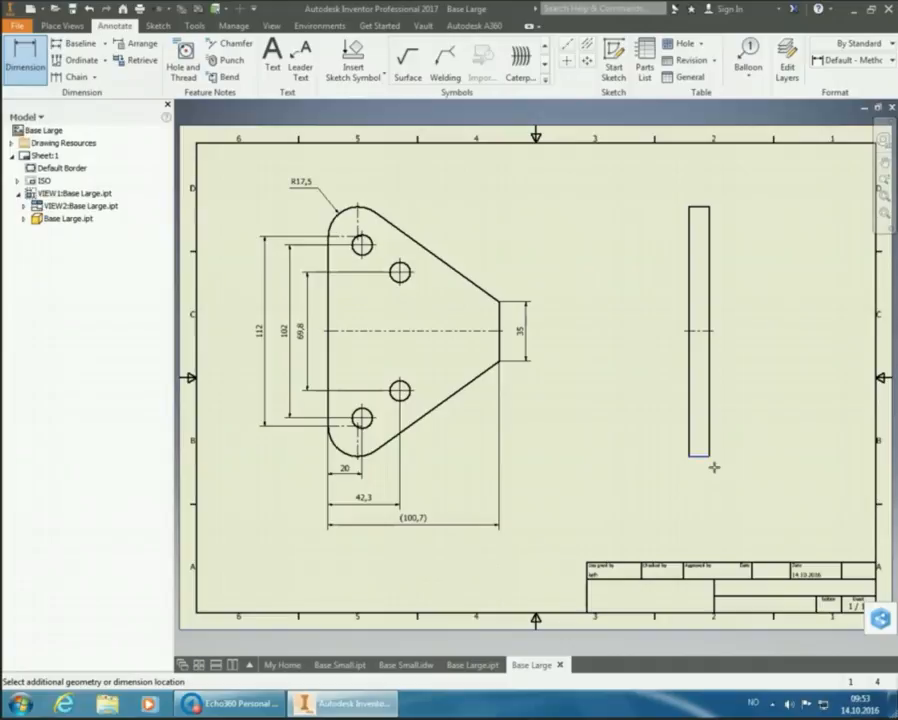
pyautogui.click(704, 208)
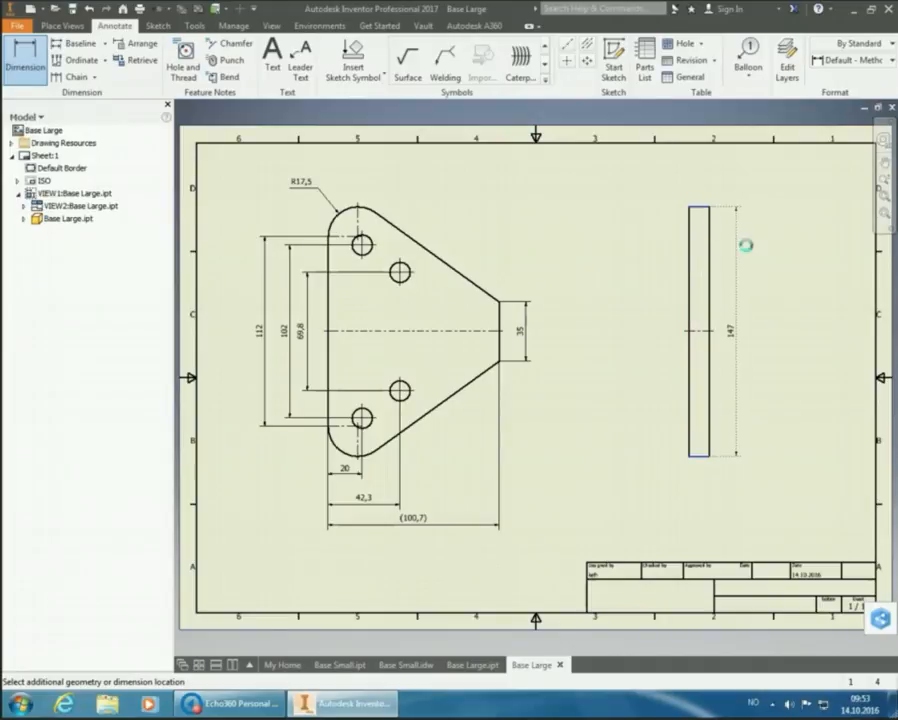
pyautogui.click(742, 243)
pyautogui.click(175, 140)
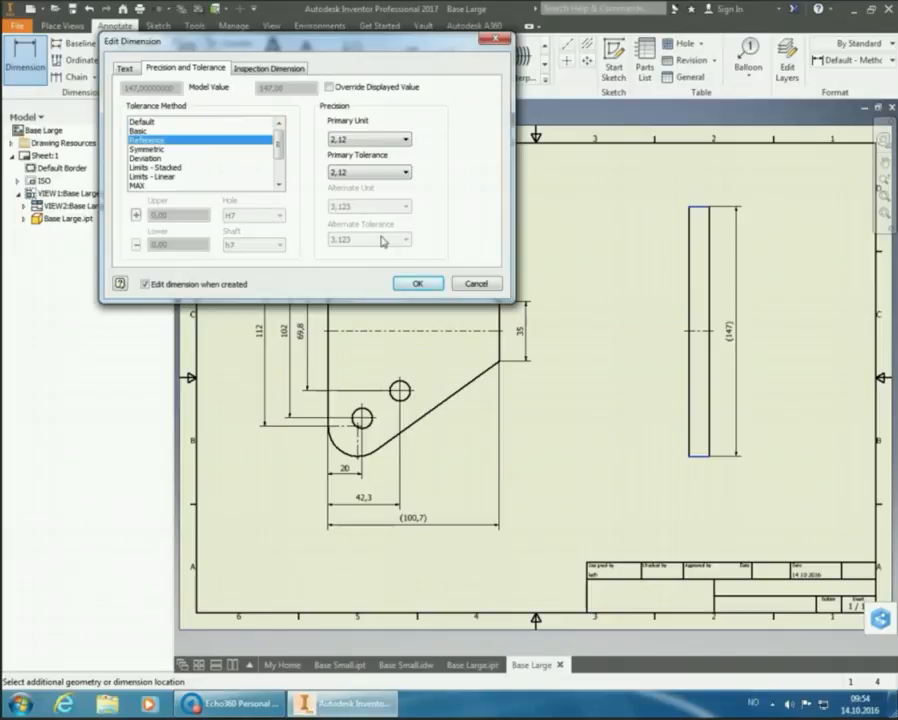
pyautogui.click(418, 283)
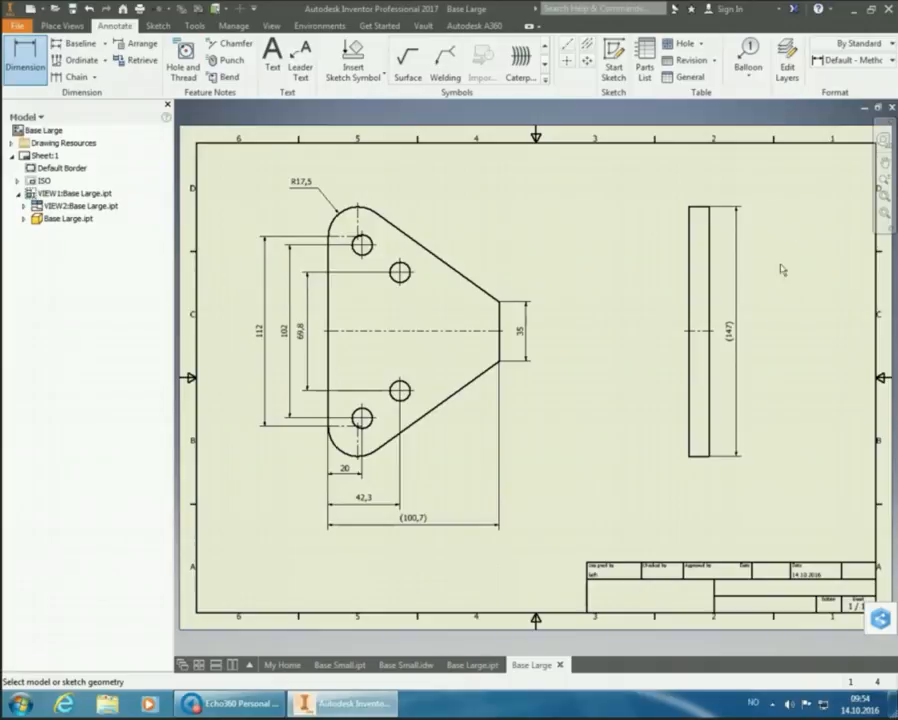
# Dimension the plate thickness below the side view with the default tolerance method.
pyautogui.click(701, 457)
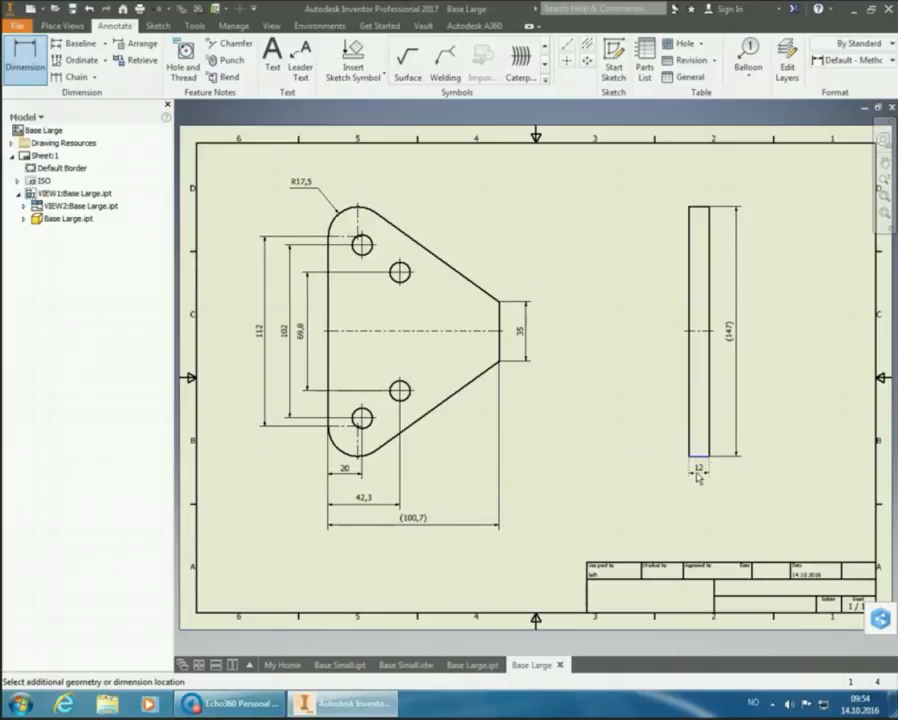
pyautogui.click(696, 476)
pyautogui.click(626, 474)
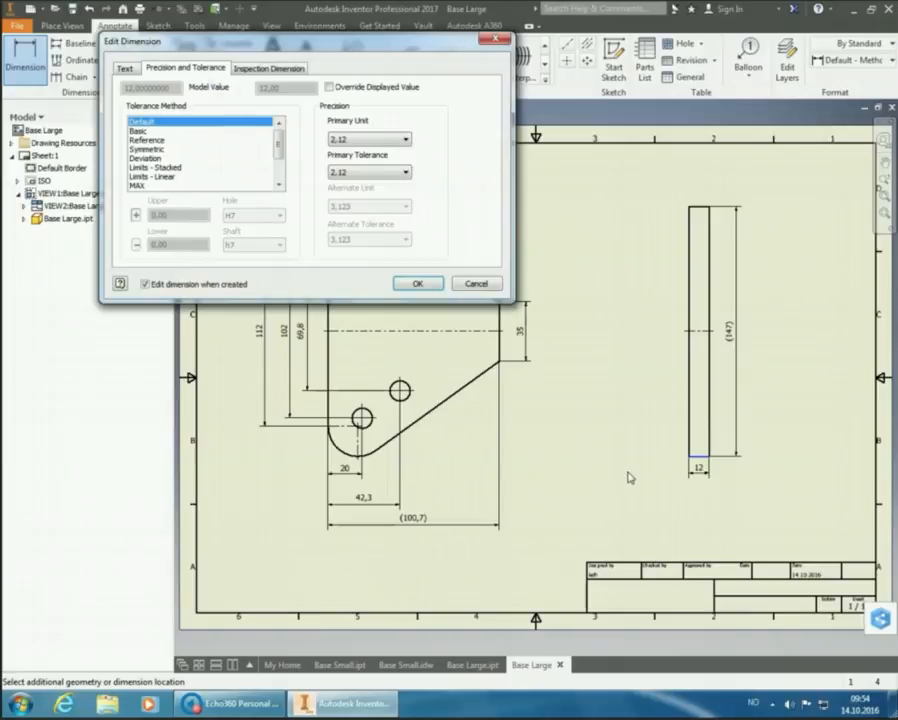
pyautogui.click(416, 285)
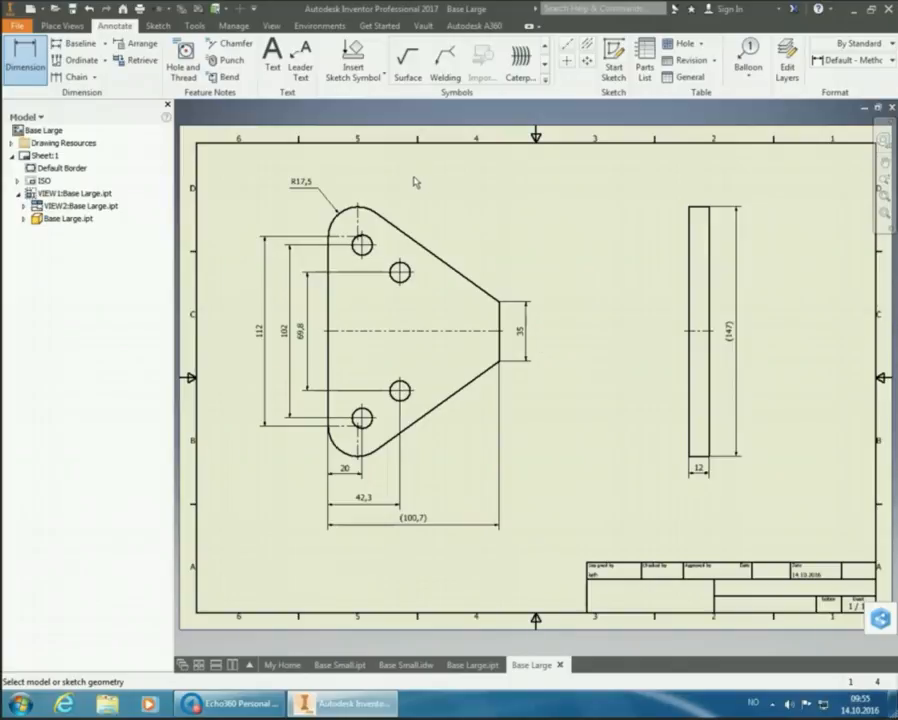
# Add a hole note to the lower inner hole in the Default - Method 1b (ISO) style, placed to its lower right.
pyautogui.click(185, 58)
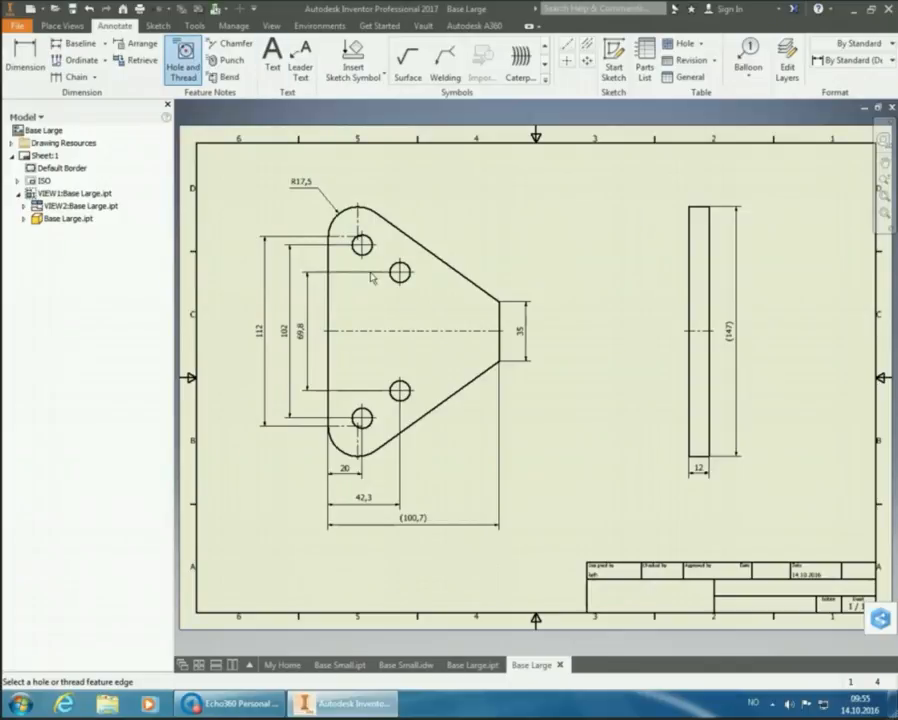
pyautogui.click(405, 398)
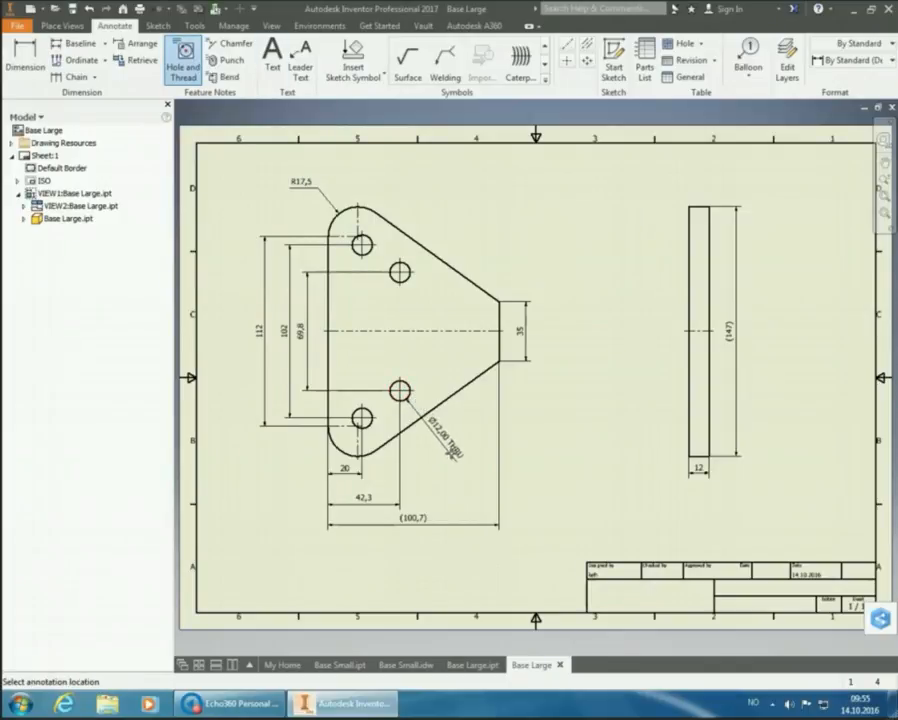
pyautogui.click(852, 60)
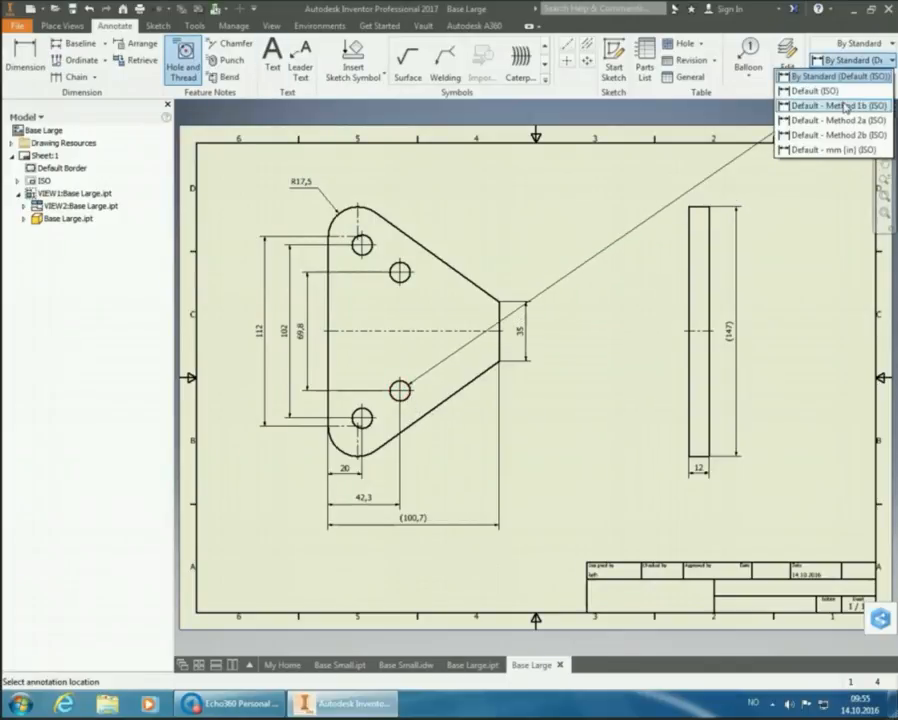
pyautogui.click(846, 110)
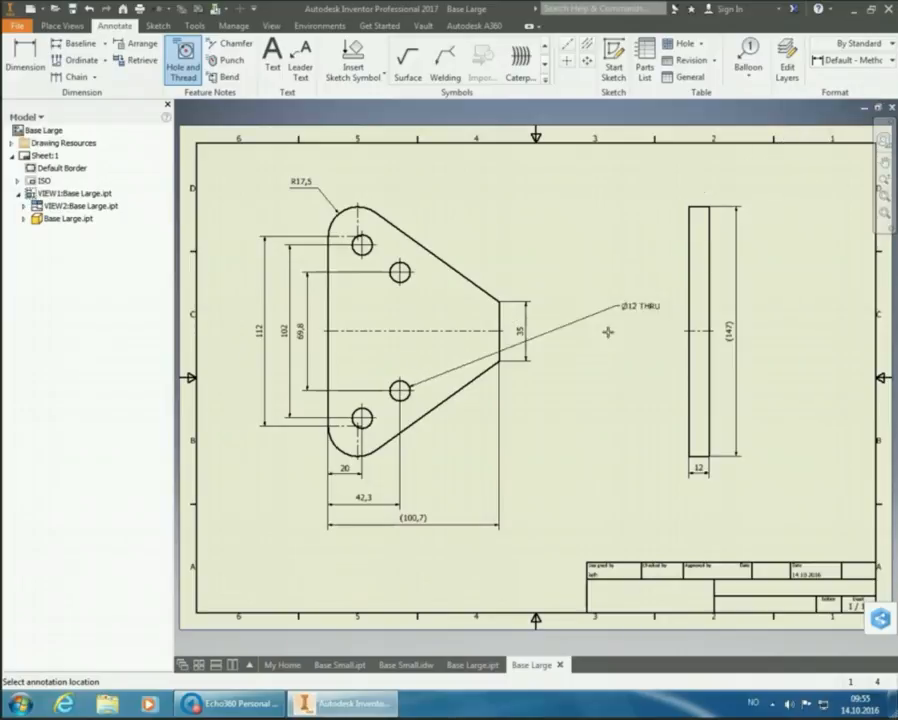
pyautogui.click(441, 450)
pyautogui.rightClick(560, 418)
pyautogui.click(602, 411)
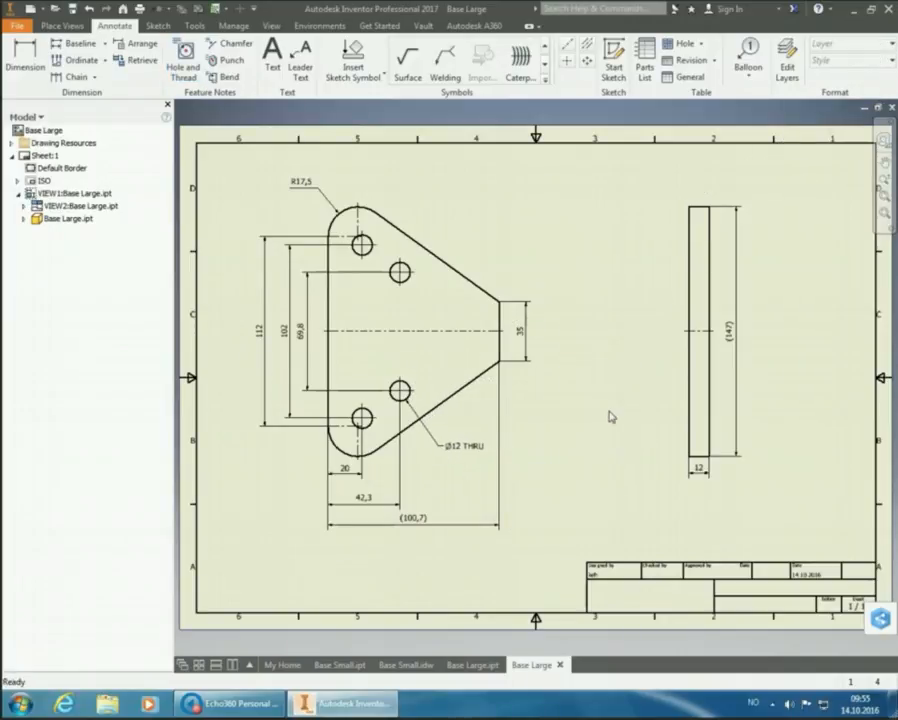
# Insert a quantity note in front of the diameter in the hole note.
pyautogui.doubleClick(476, 450)
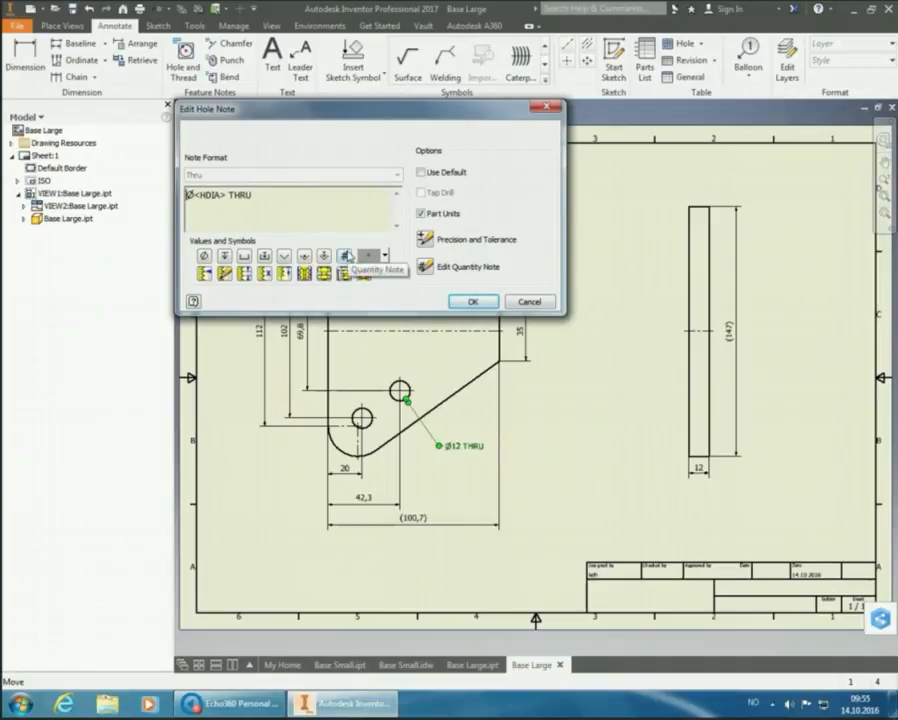
pyautogui.click(344, 257)
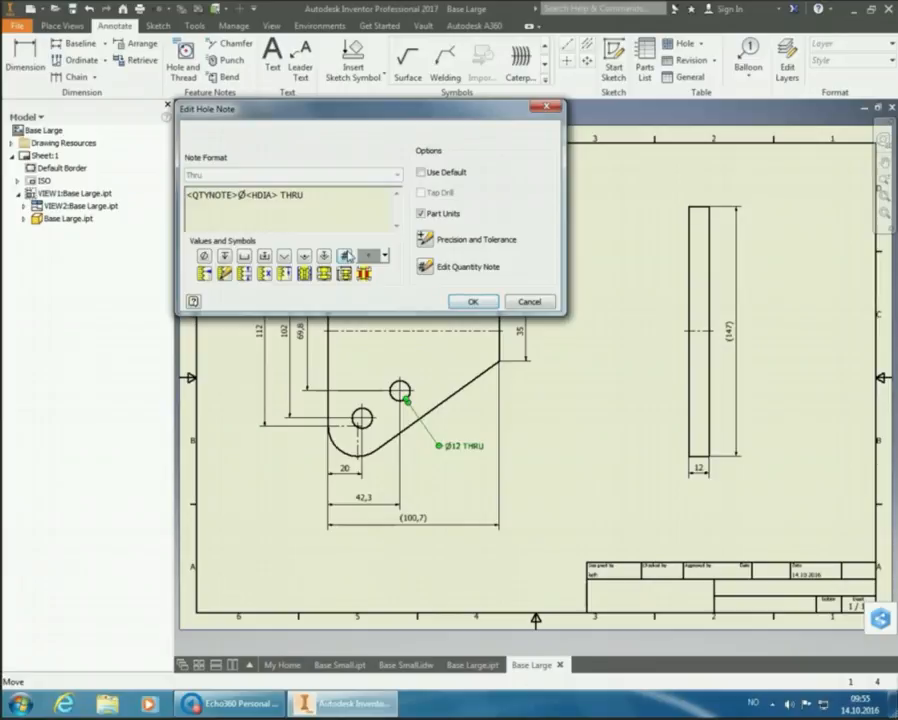
pyautogui.click(468, 302)
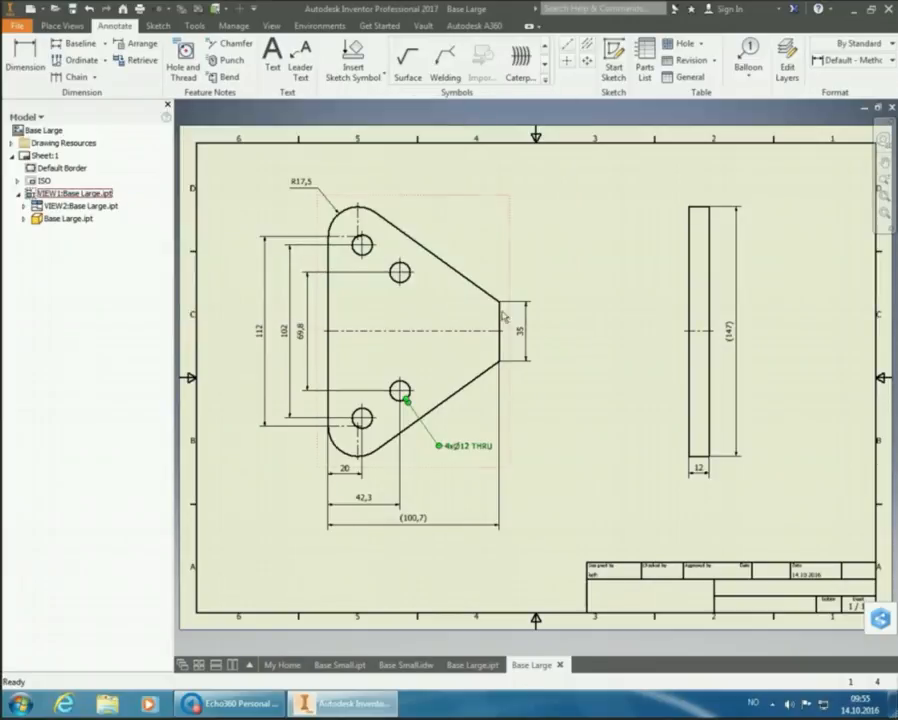
pyautogui.click(590, 339)
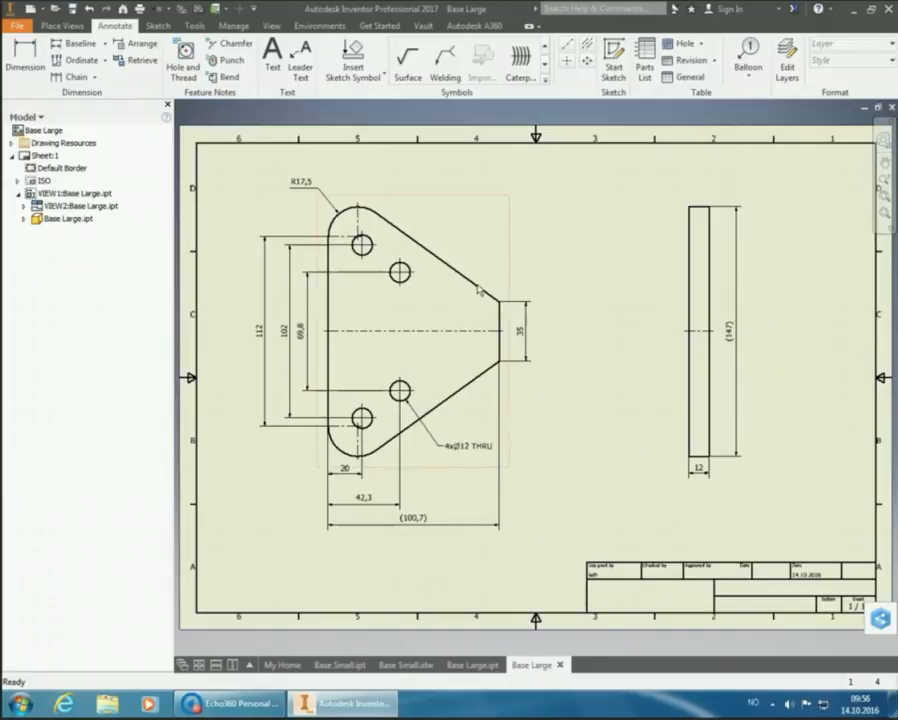
# Save the drawing as Base Large.idw in the Practice Task 7B folder.
pyautogui.click(71, 8)
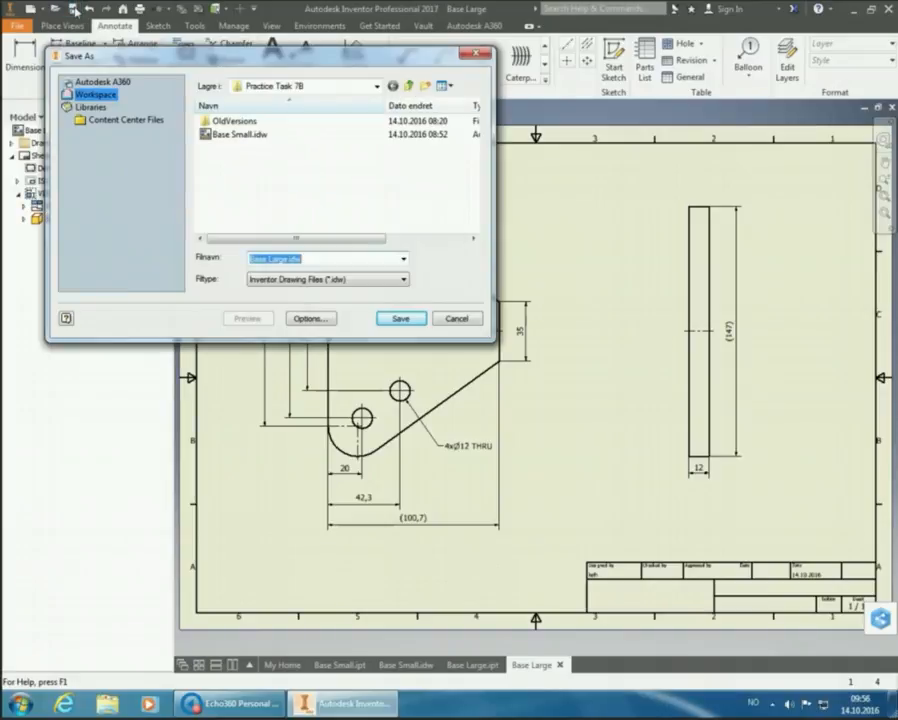
pyautogui.click(397, 318)
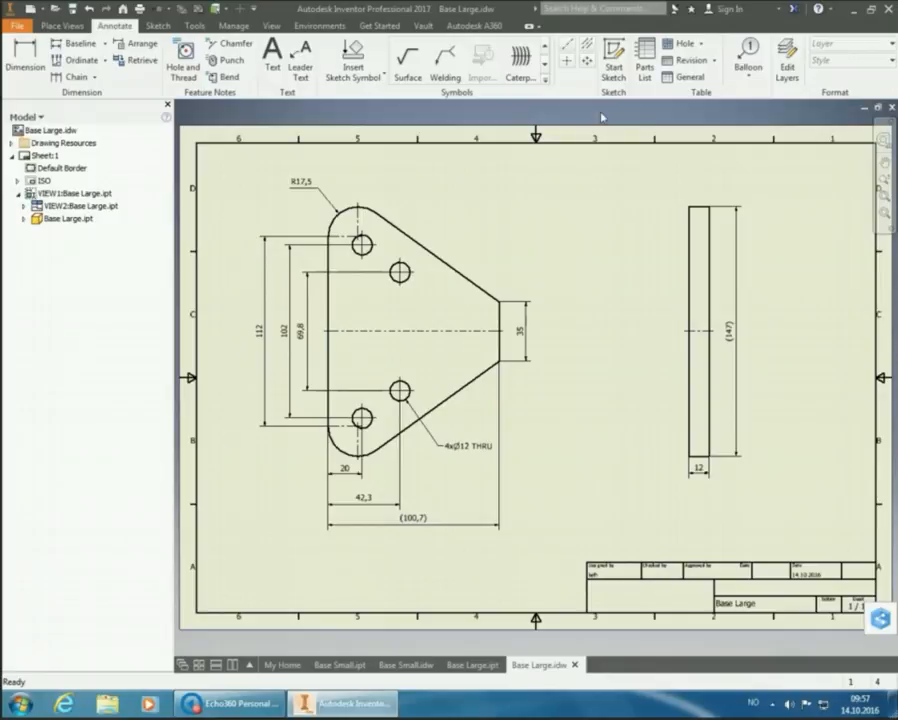
# Create a new part file from the metric Standard (mm).ipt template.
pyautogui.click(30, 9)
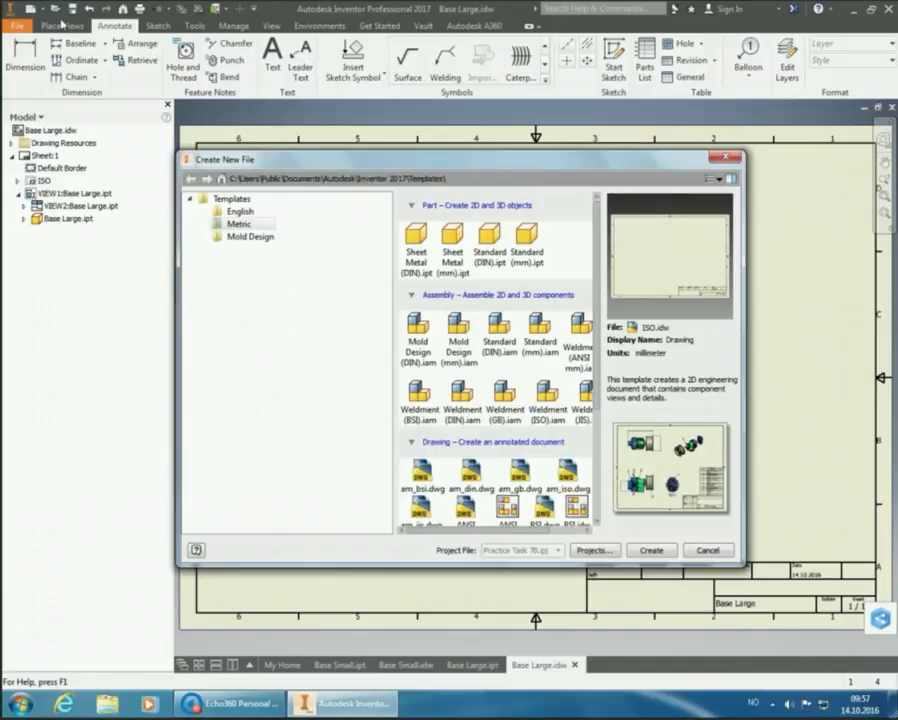
pyautogui.click(528, 245)
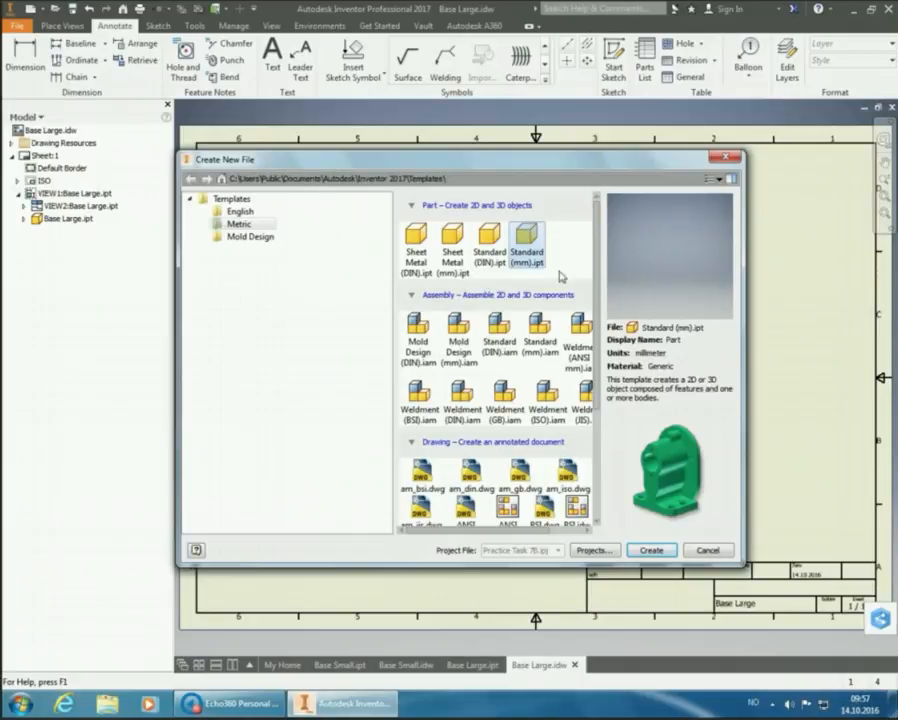
pyautogui.click(648, 552)
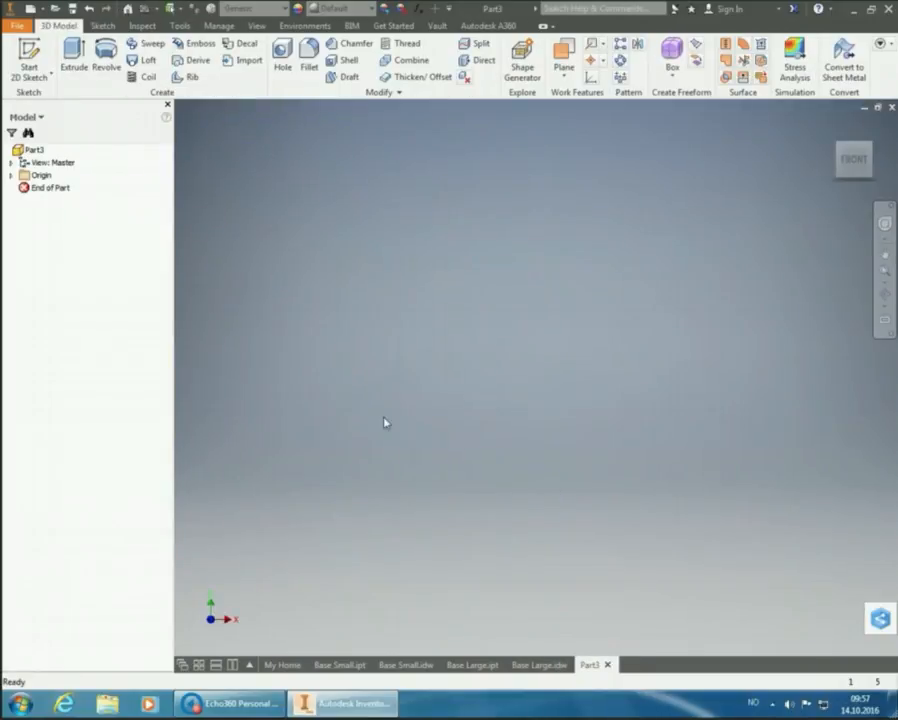
# Start a 2D sketch on the YZ plane of the new part and view it from the right side.
pyautogui.click(30, 55)
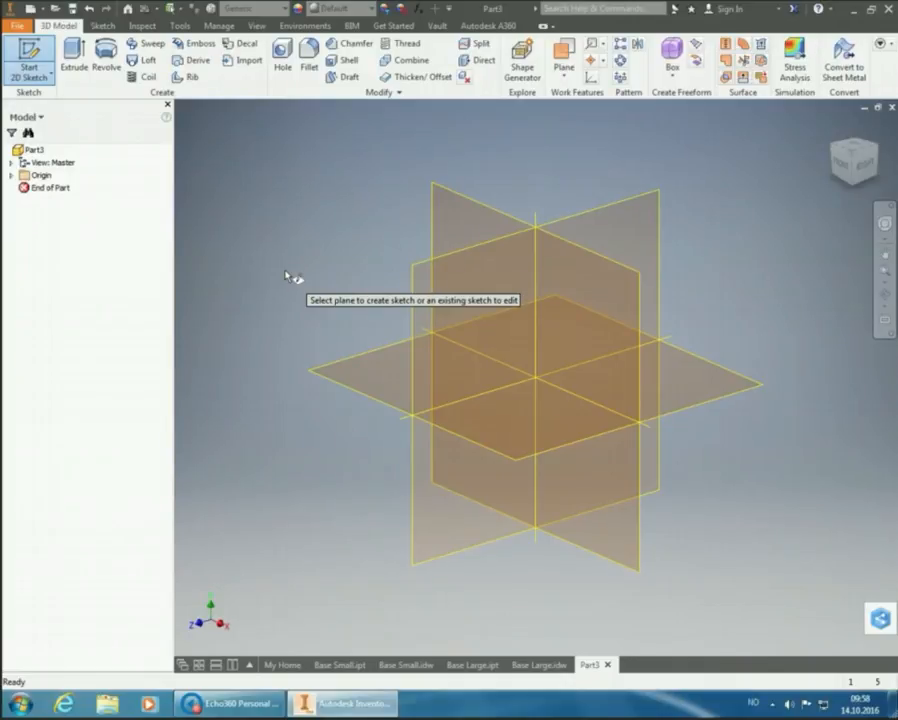
pyautogui.click(415, 292)
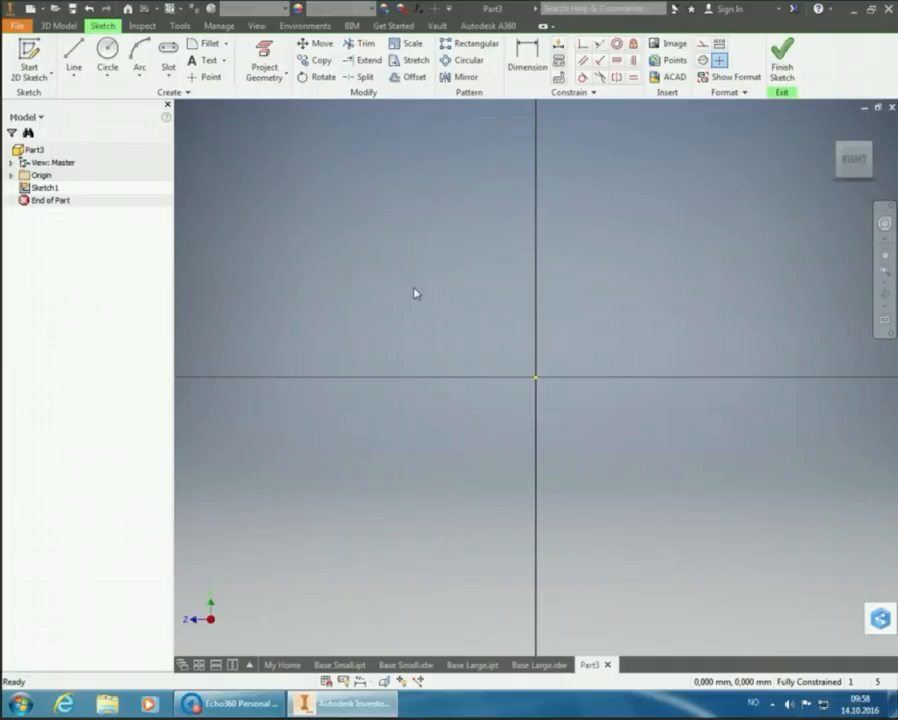
pyautogui.click(840, 147)
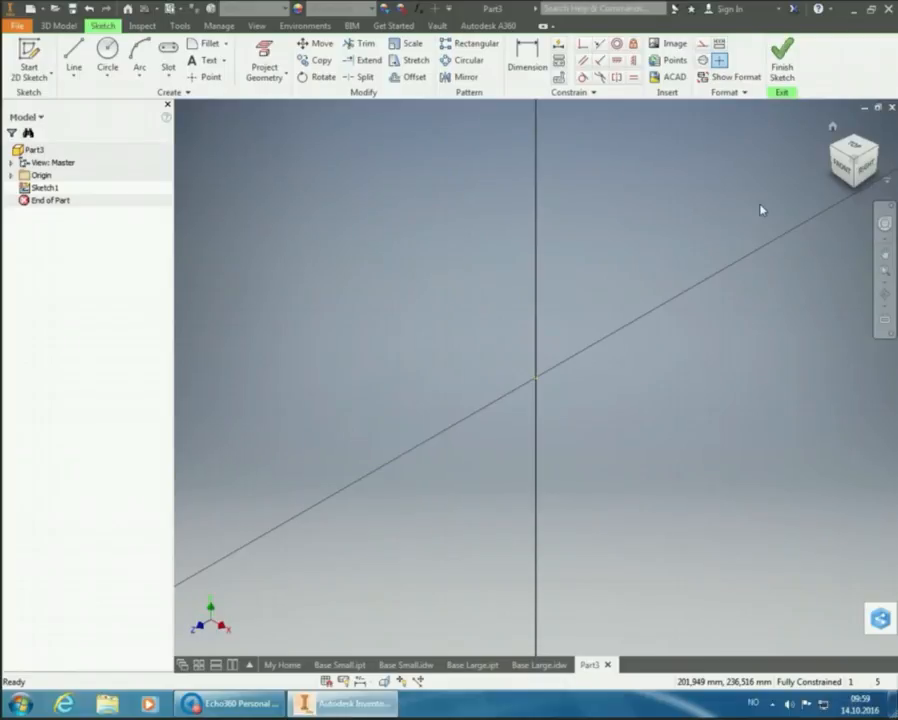
pyautogui.click(860, 163)
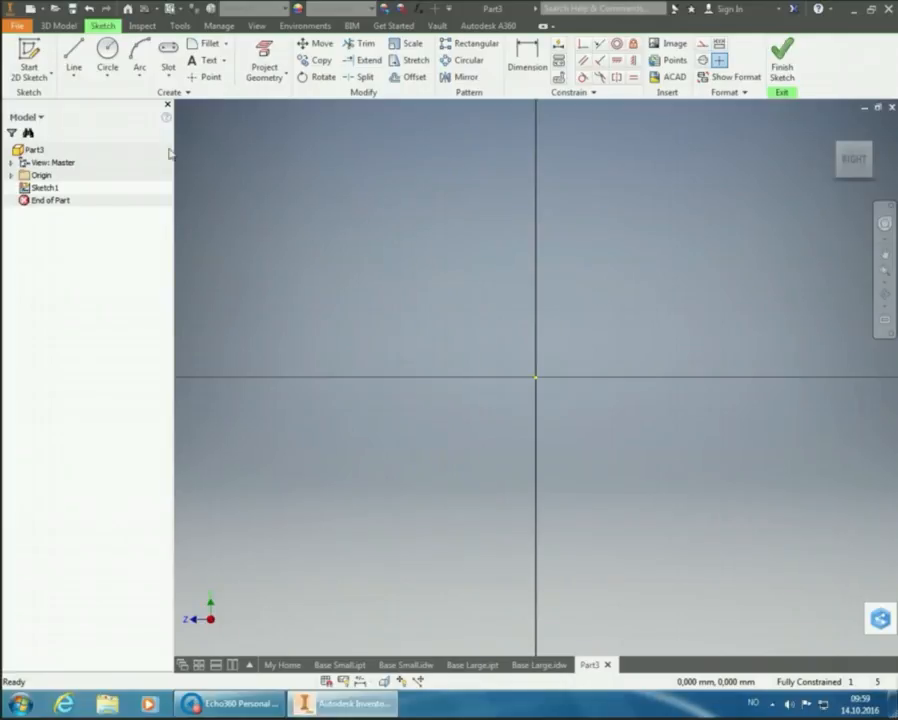
# Draw a 137 mm horizontal line from the origin in the negative Z direction, at 90 degrees to the vertical axis.
pyautogui.click(80, 56)
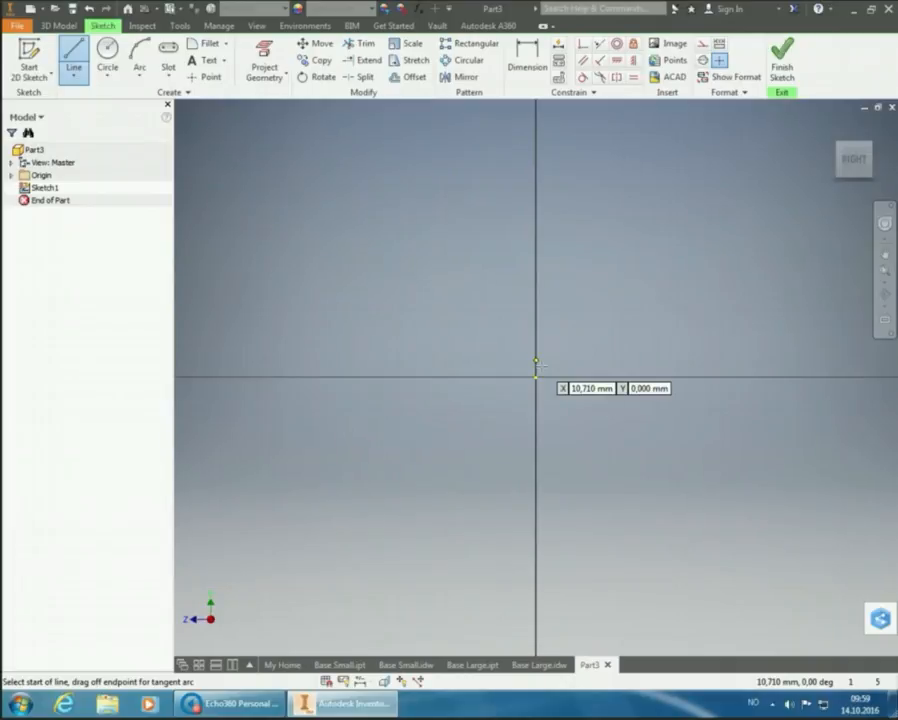
pyautogui.click(536, 377)
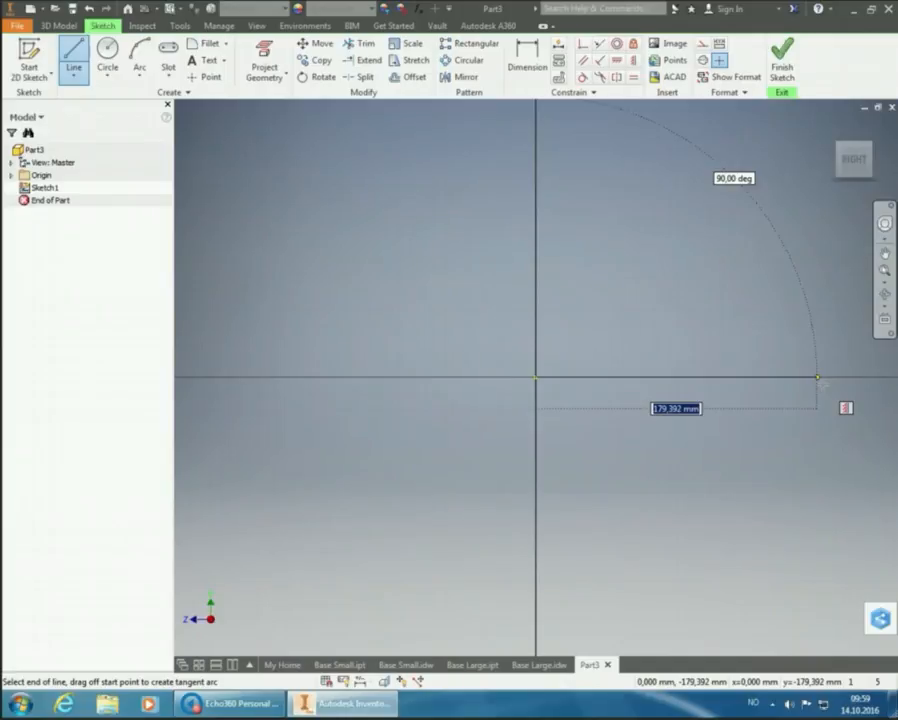
pyautogui.write('3')
pyautogui.write('37')
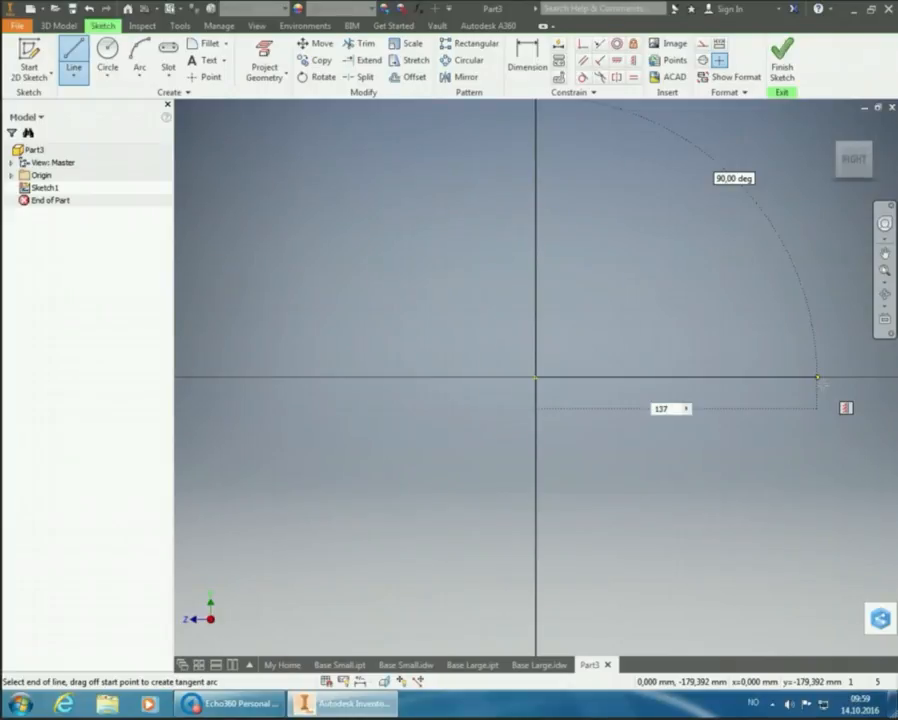
pyautogui.press('Tab')
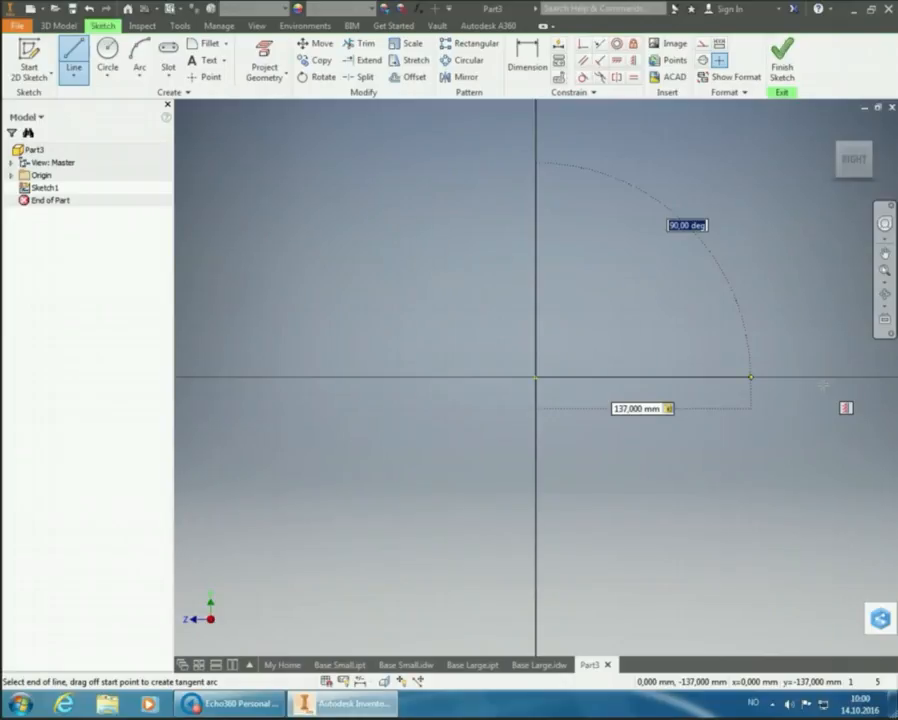
pyautogui.press('Return')
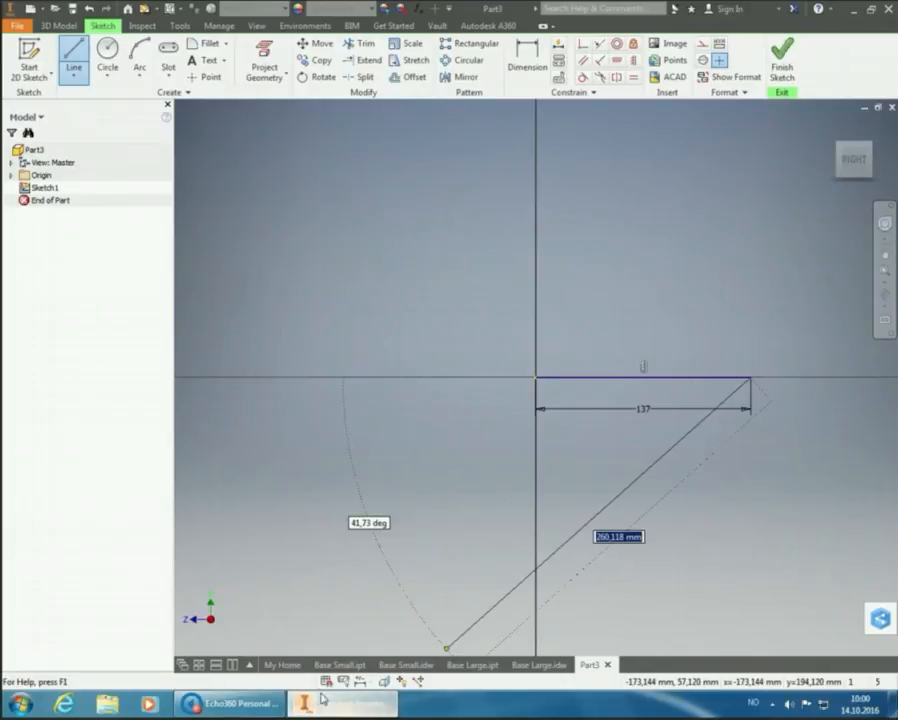
pyautogui.press('Escape')
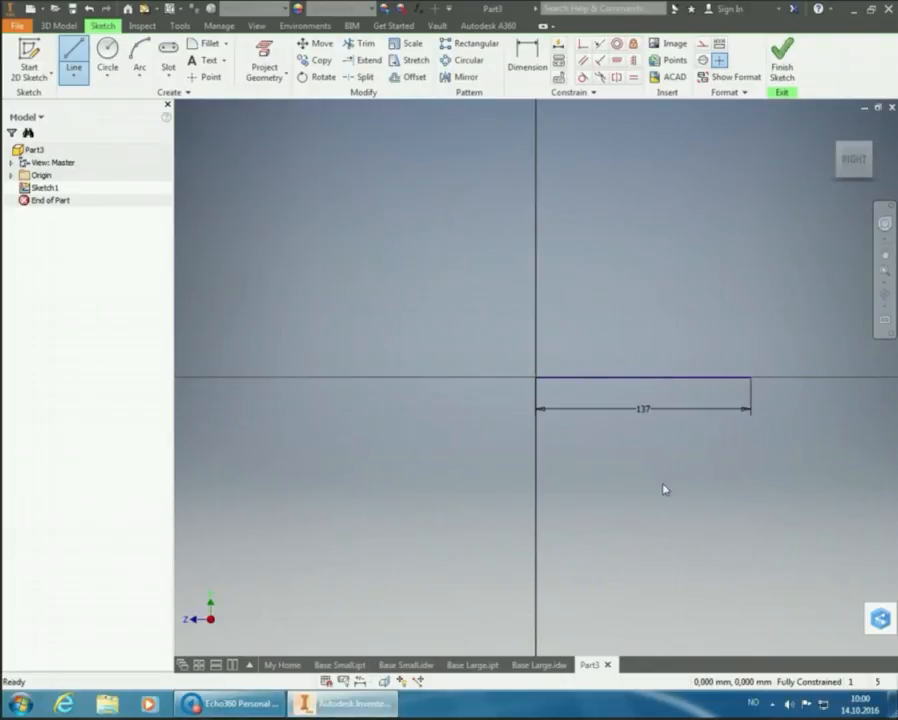